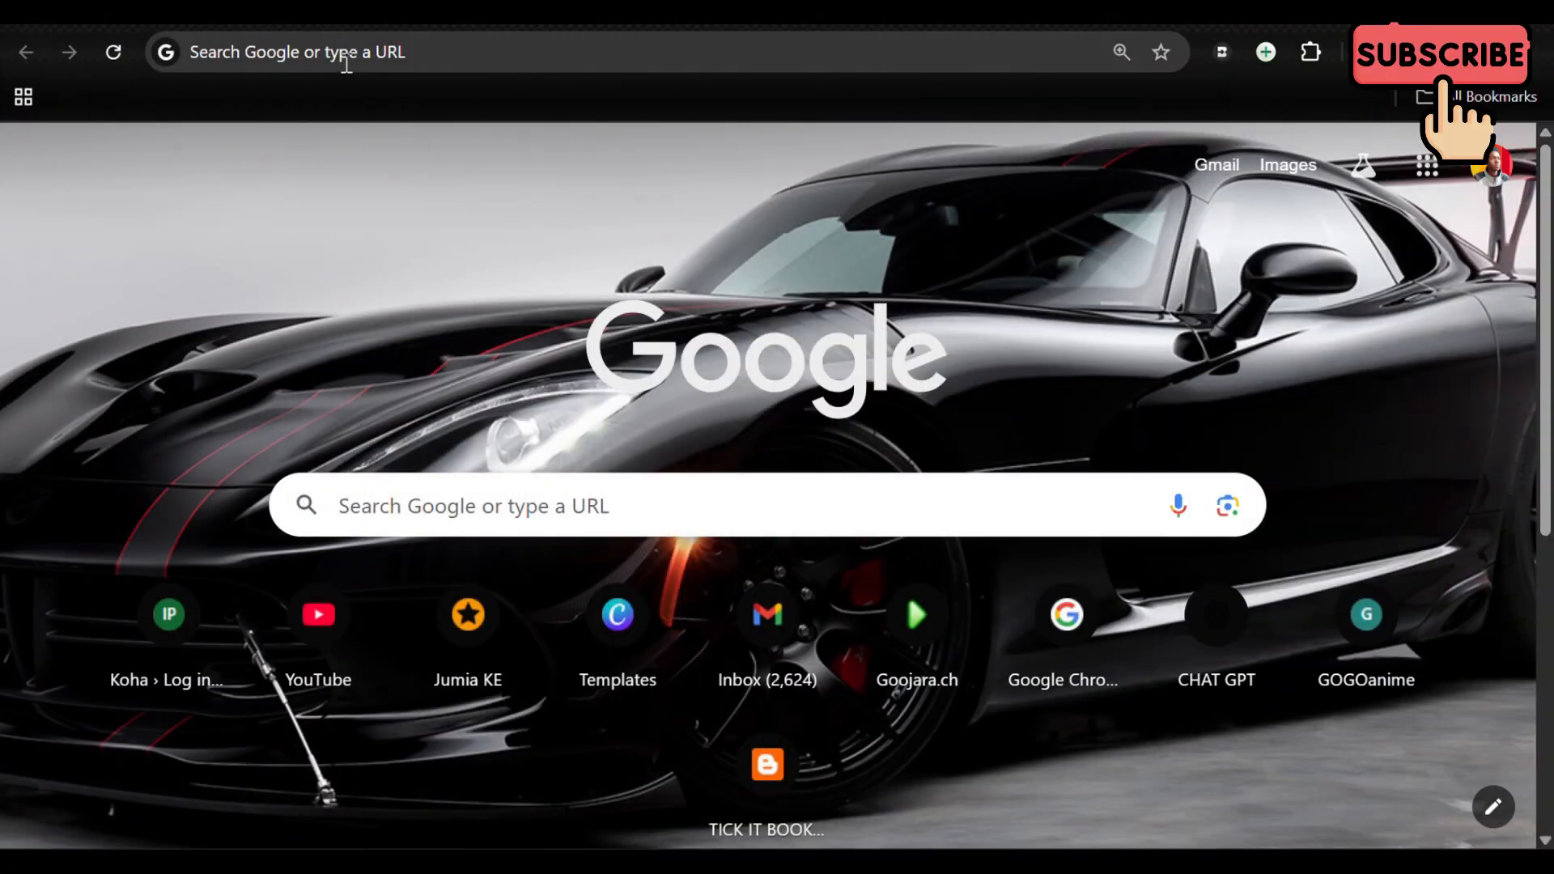
Step: Open the canva.com website in the browser
click(347, 54)
text(c)
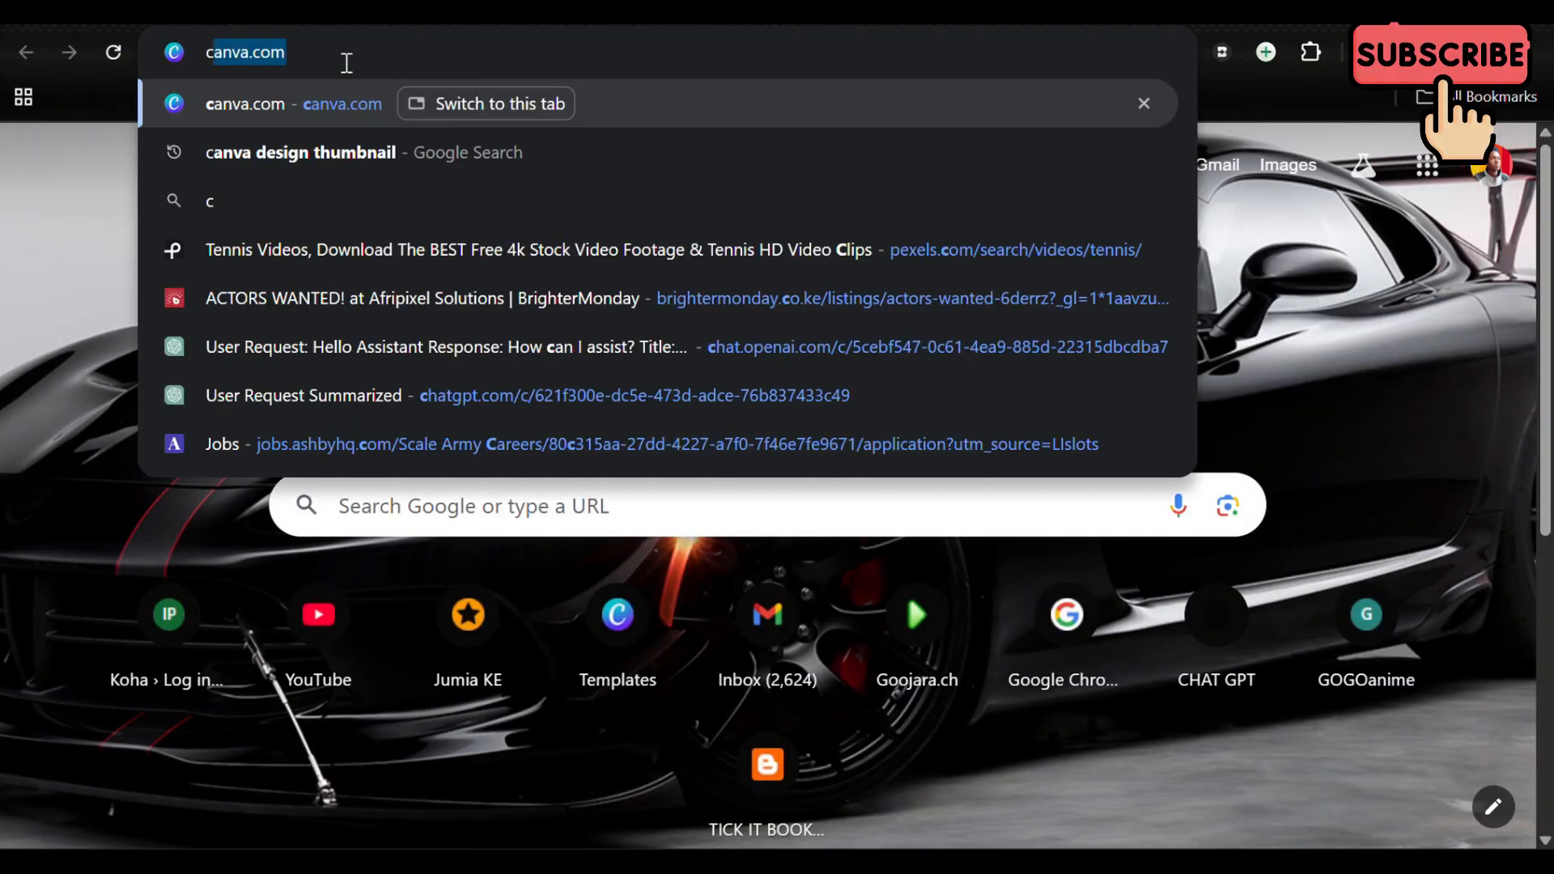
text(anva.)
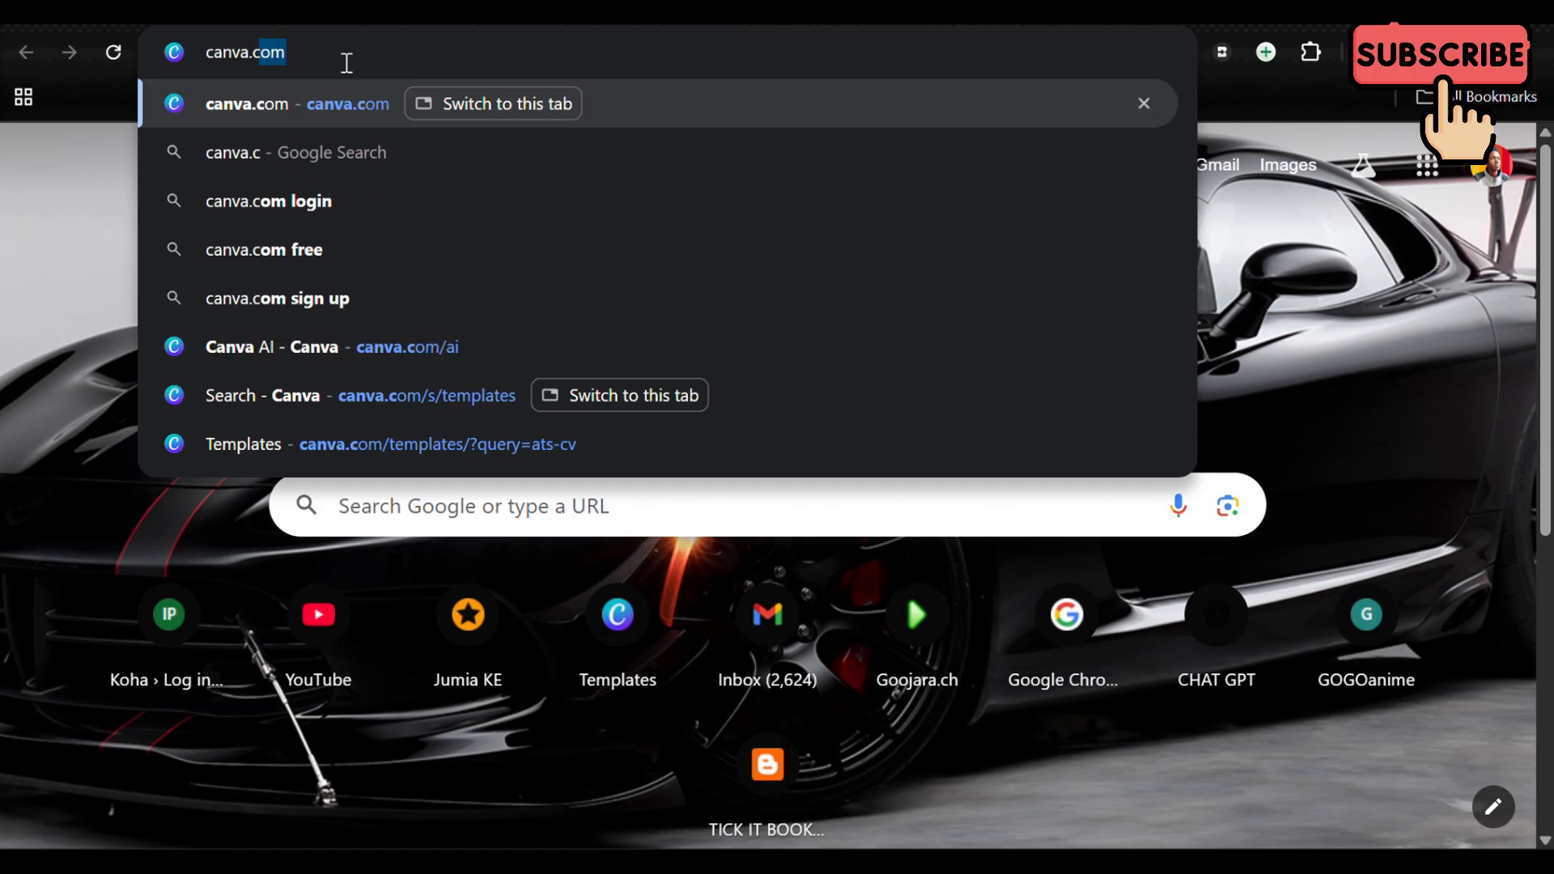
text(com)
key(Return)
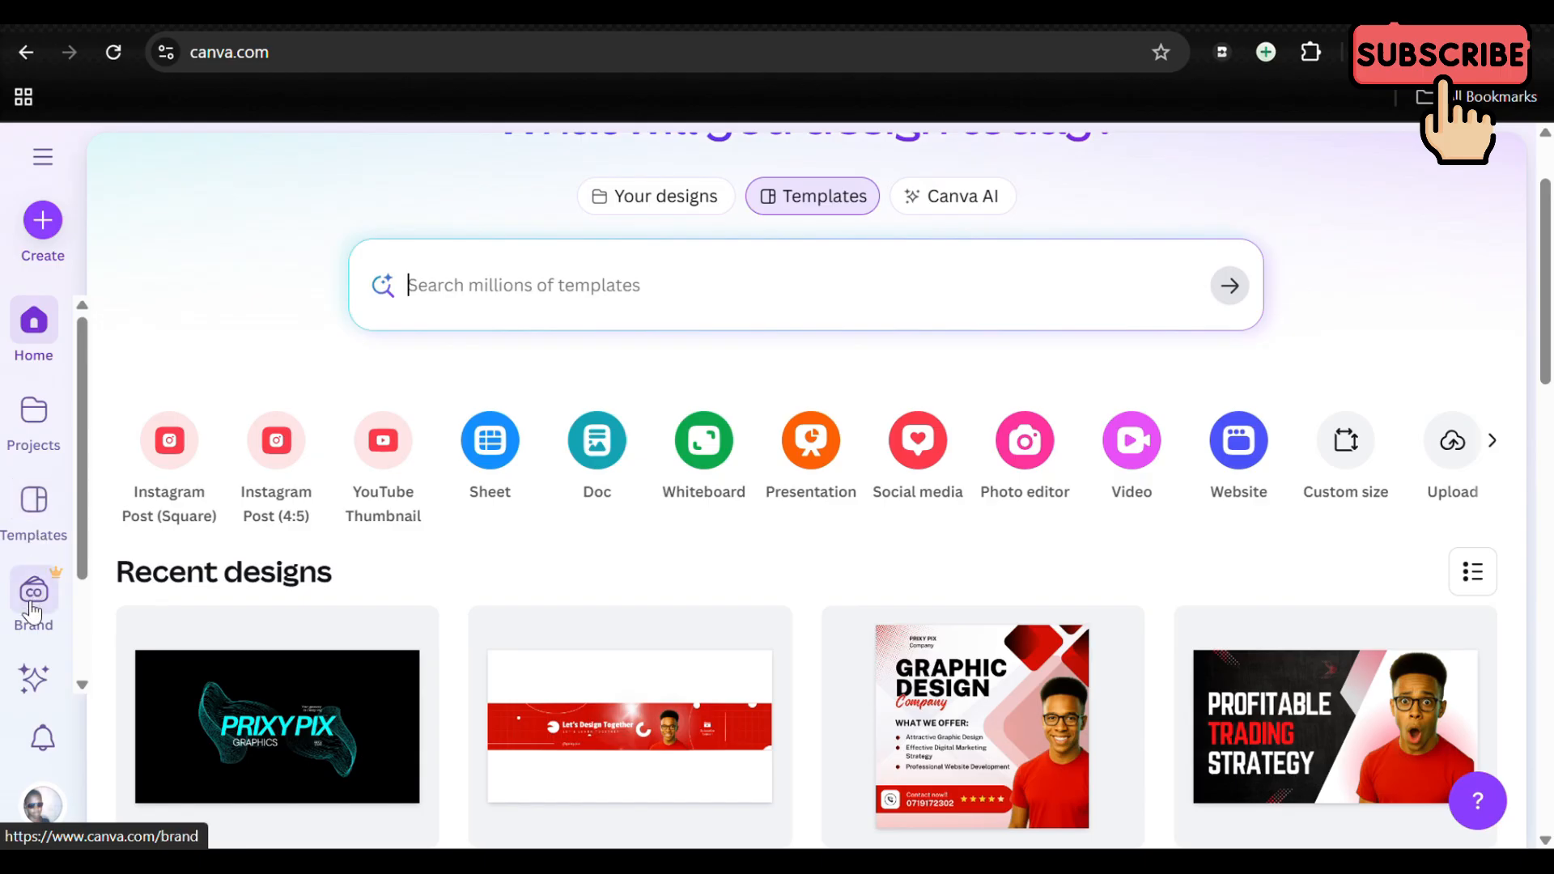
Step: Show your own designs on the start page and look through them
scroll(30, 647, down, 3)
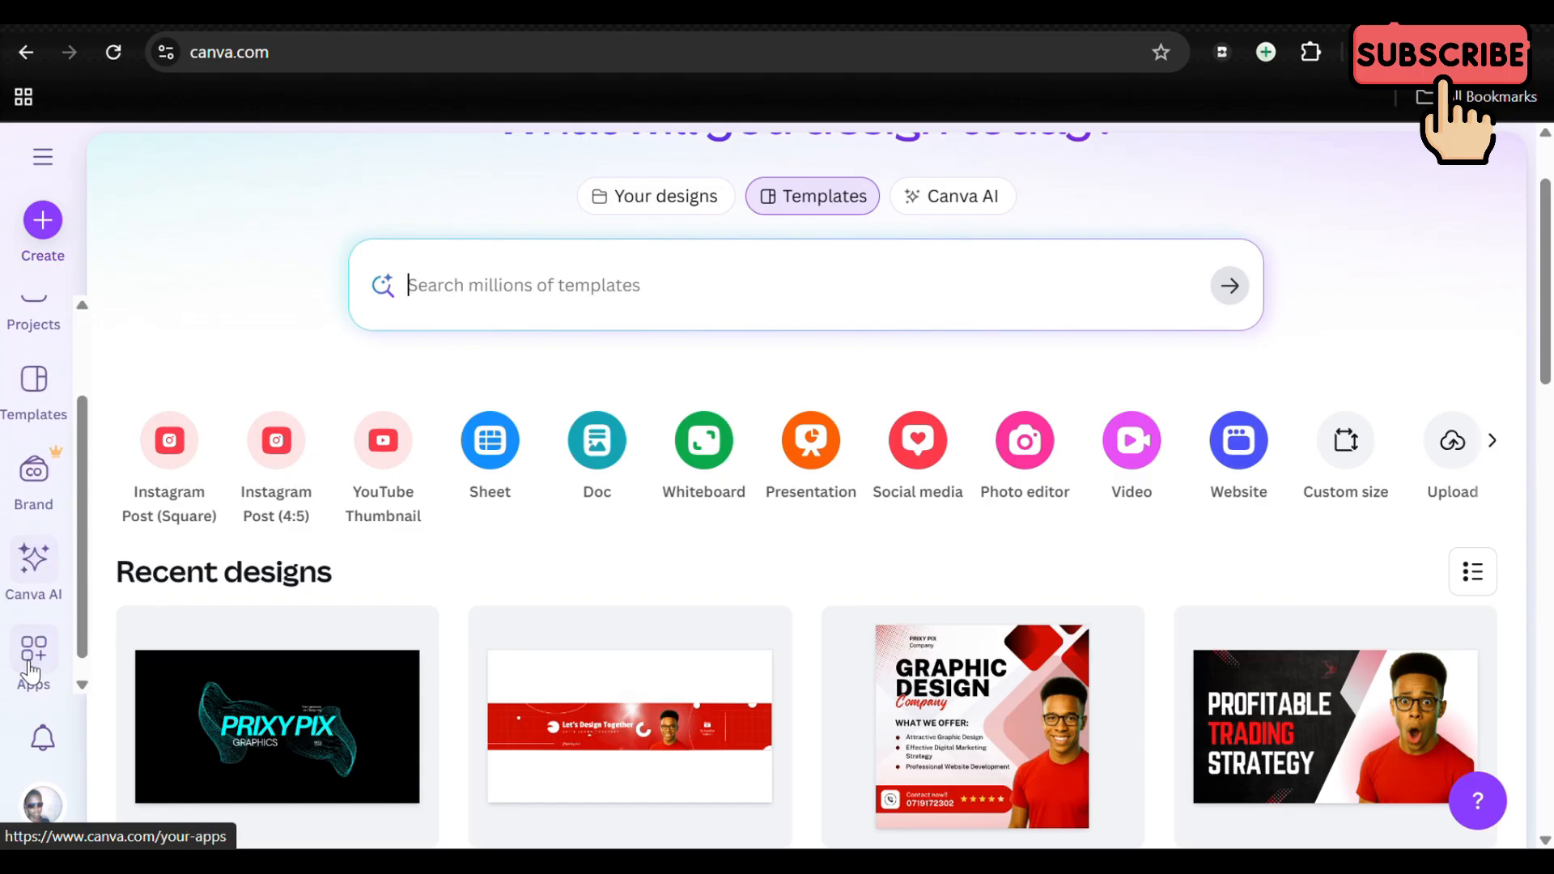
scroll(409, 663, up, 1)
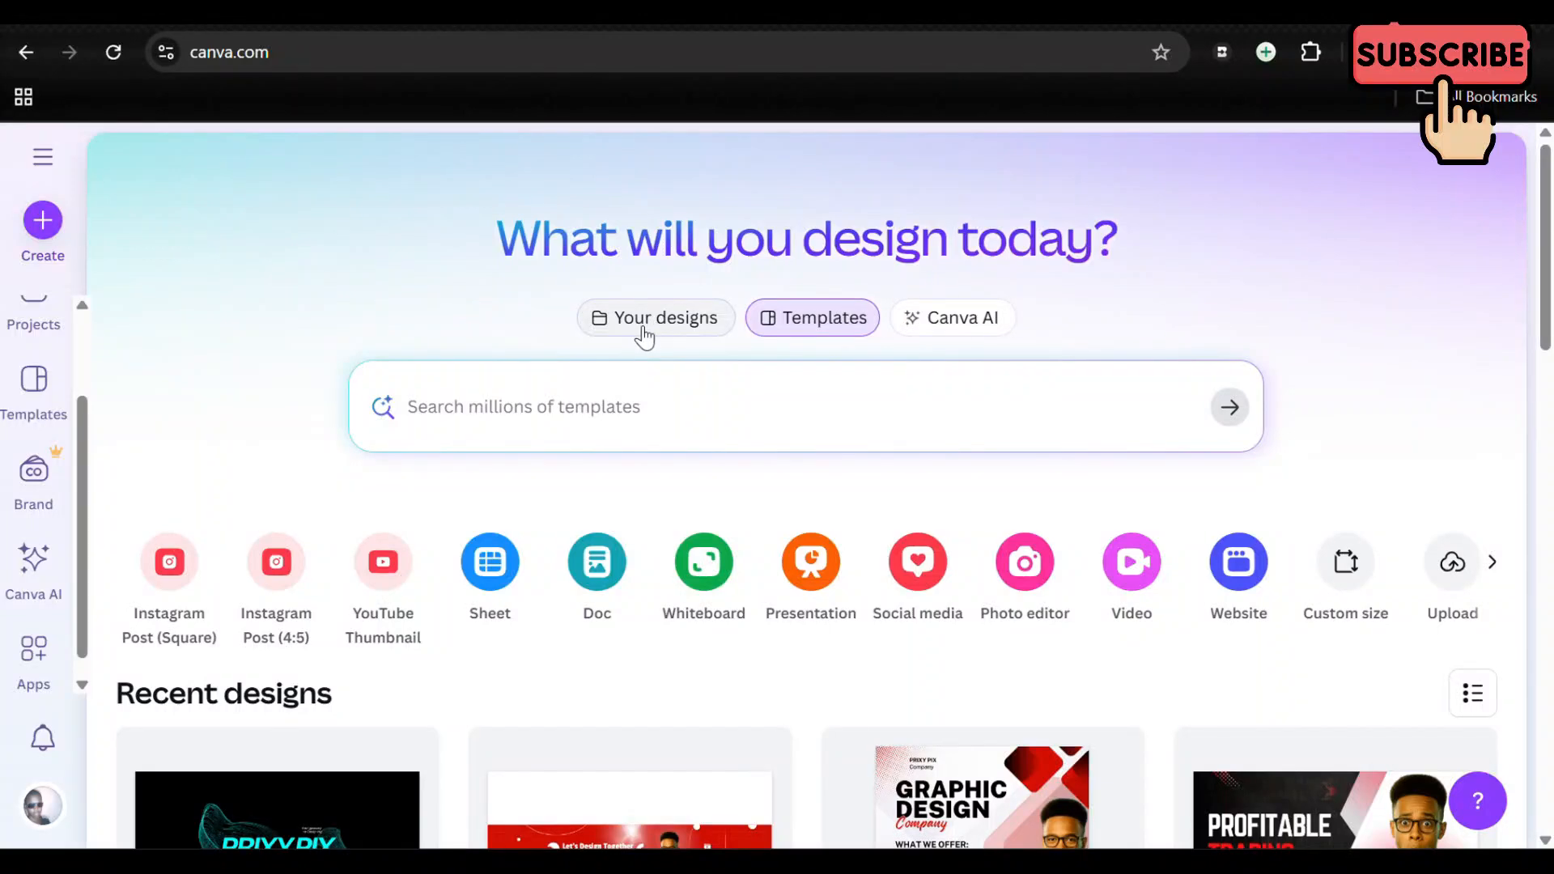
click(661, 324)
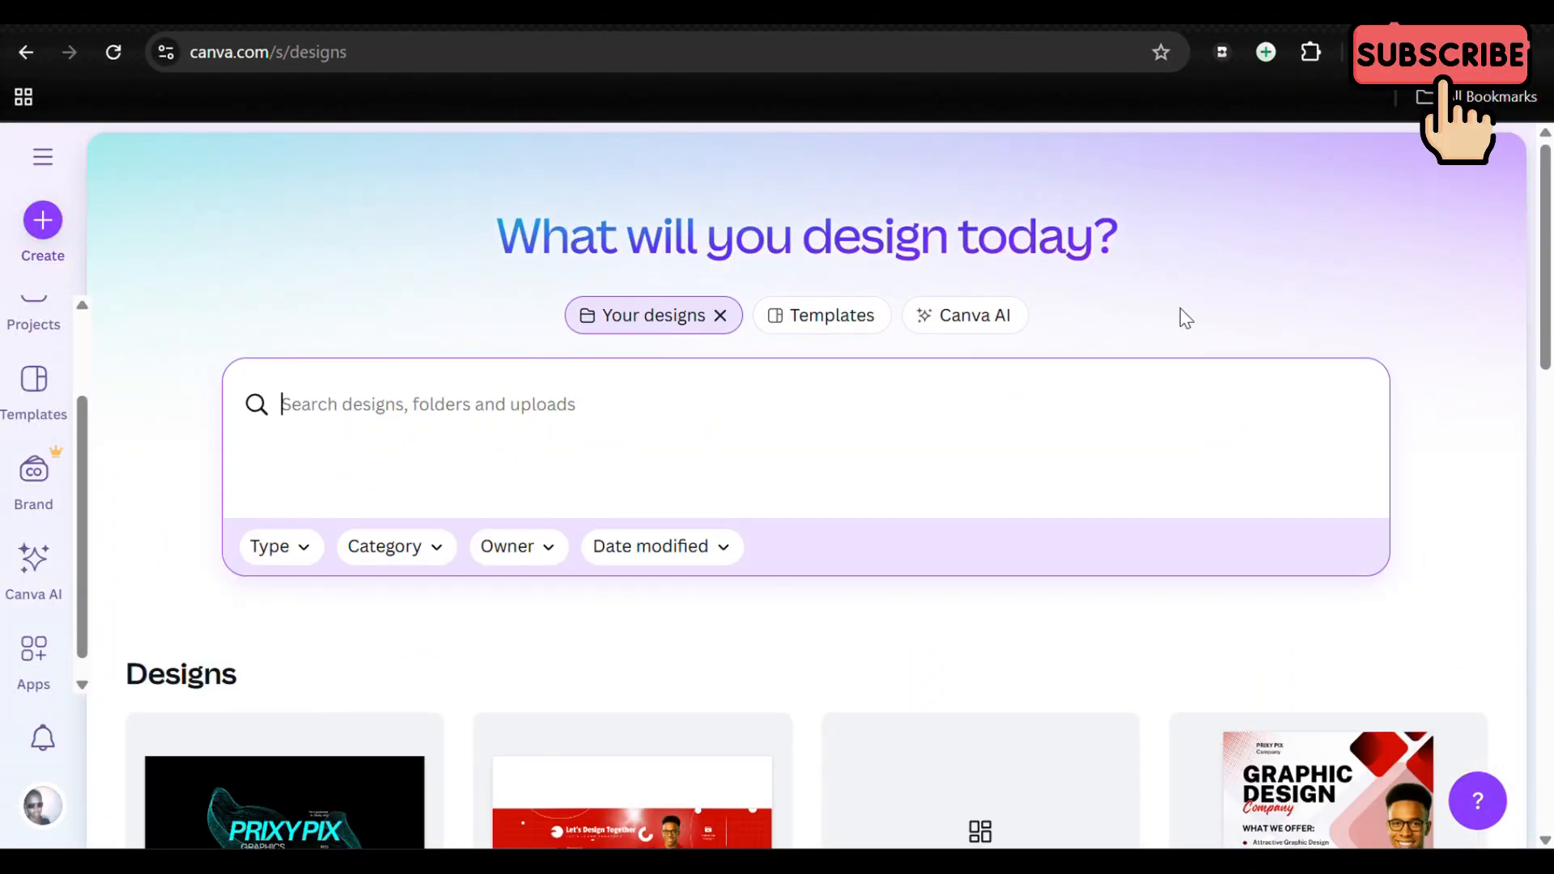
scroll(1184, 317, down, 2)
scroll(1184, 317, down, 2)
scroll(1185, 318, up, 5)
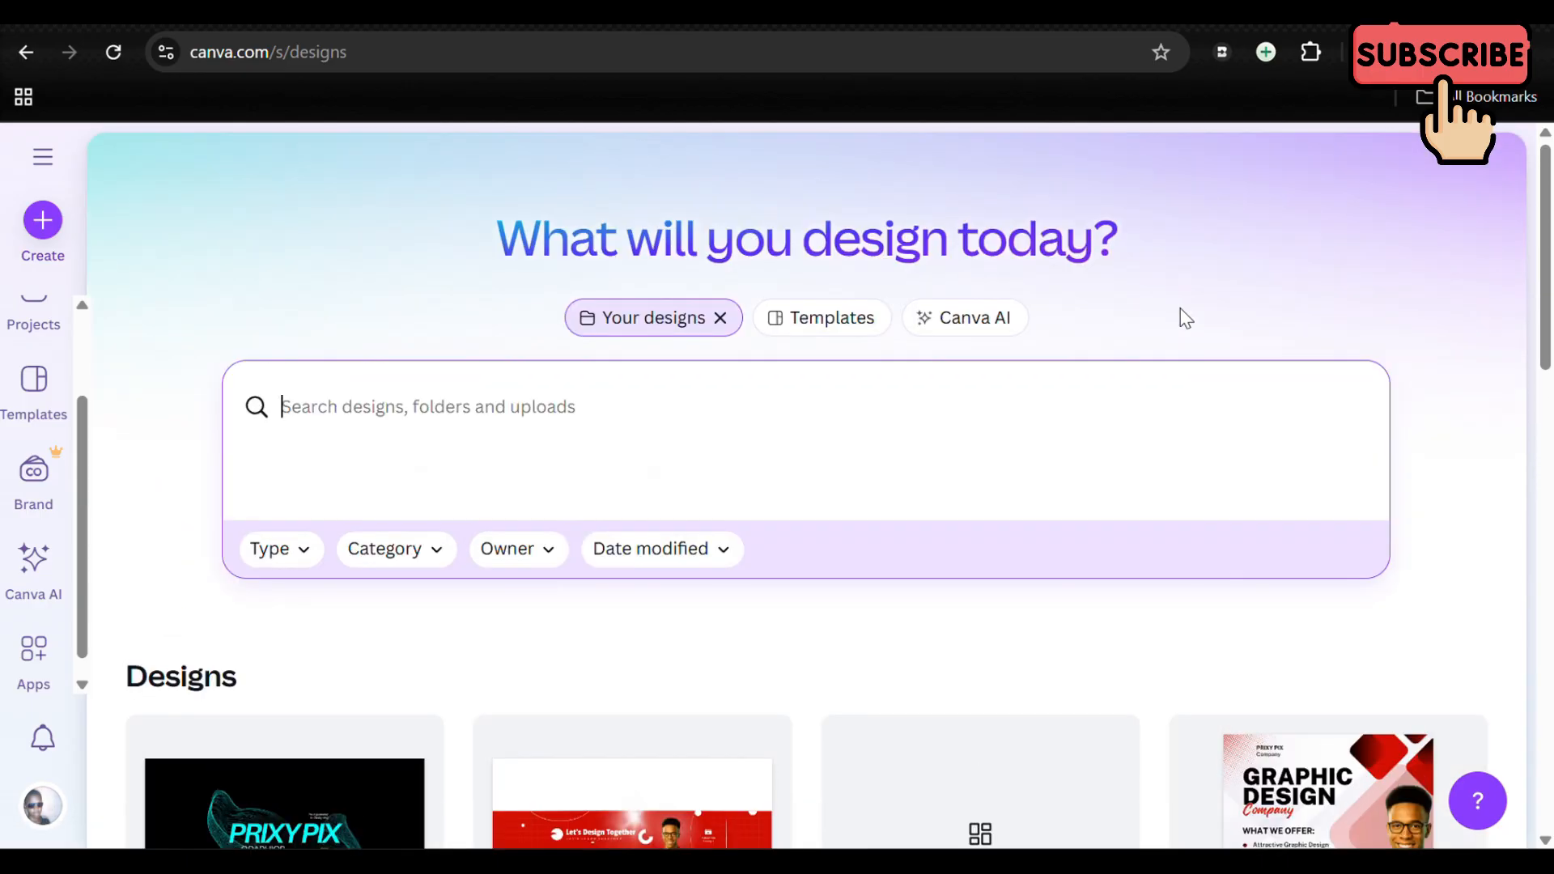
Step: Browse the suggested templates on the start page and open the Canva AI view
click(808, 319)
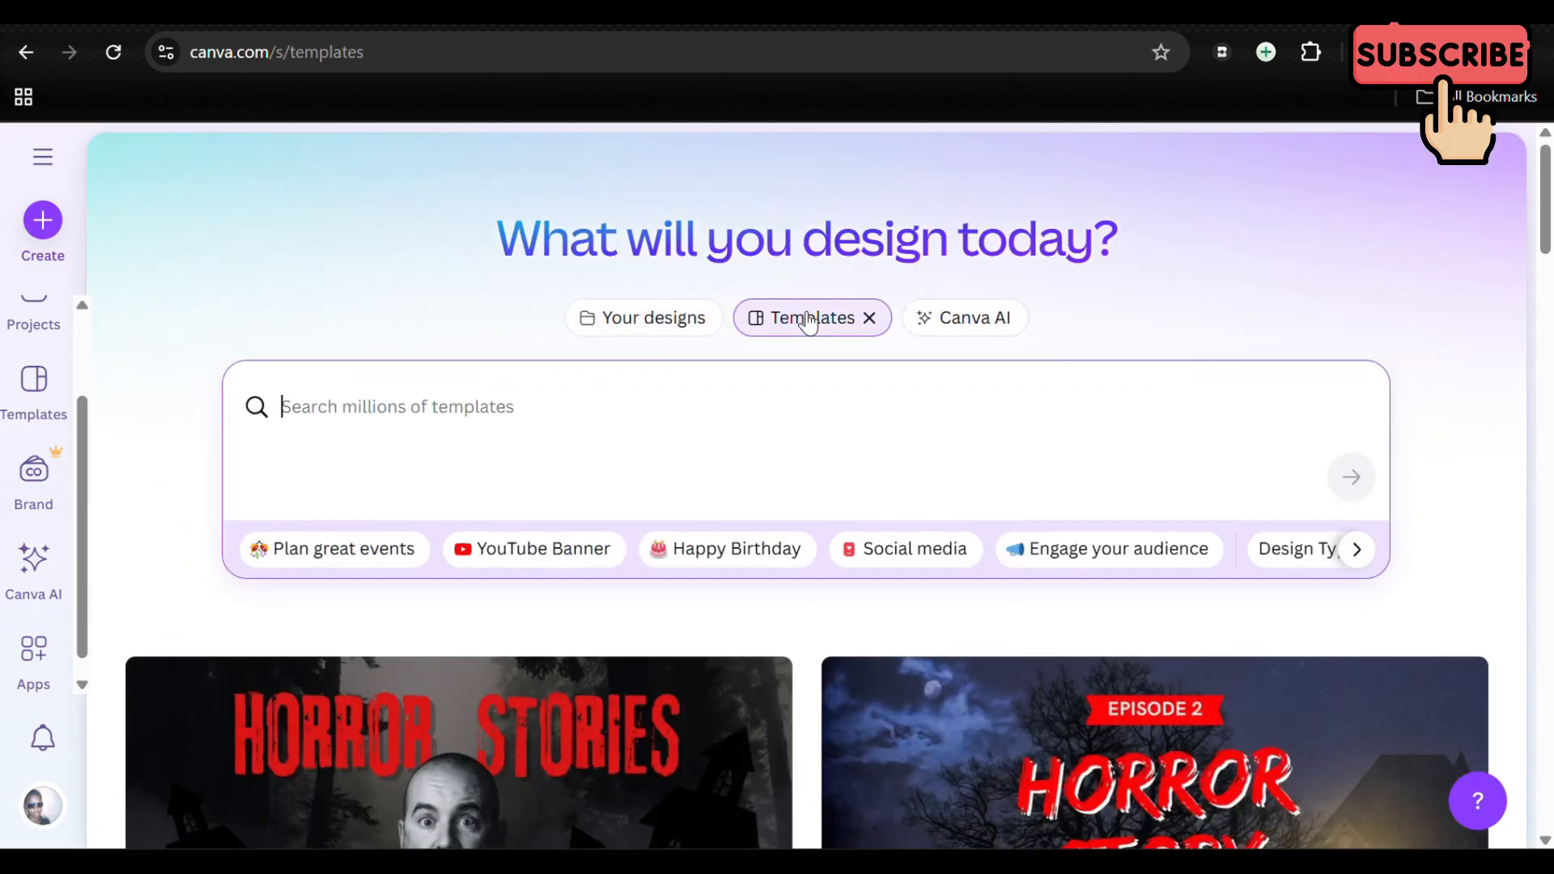
scroll(816, 635, down, 7)
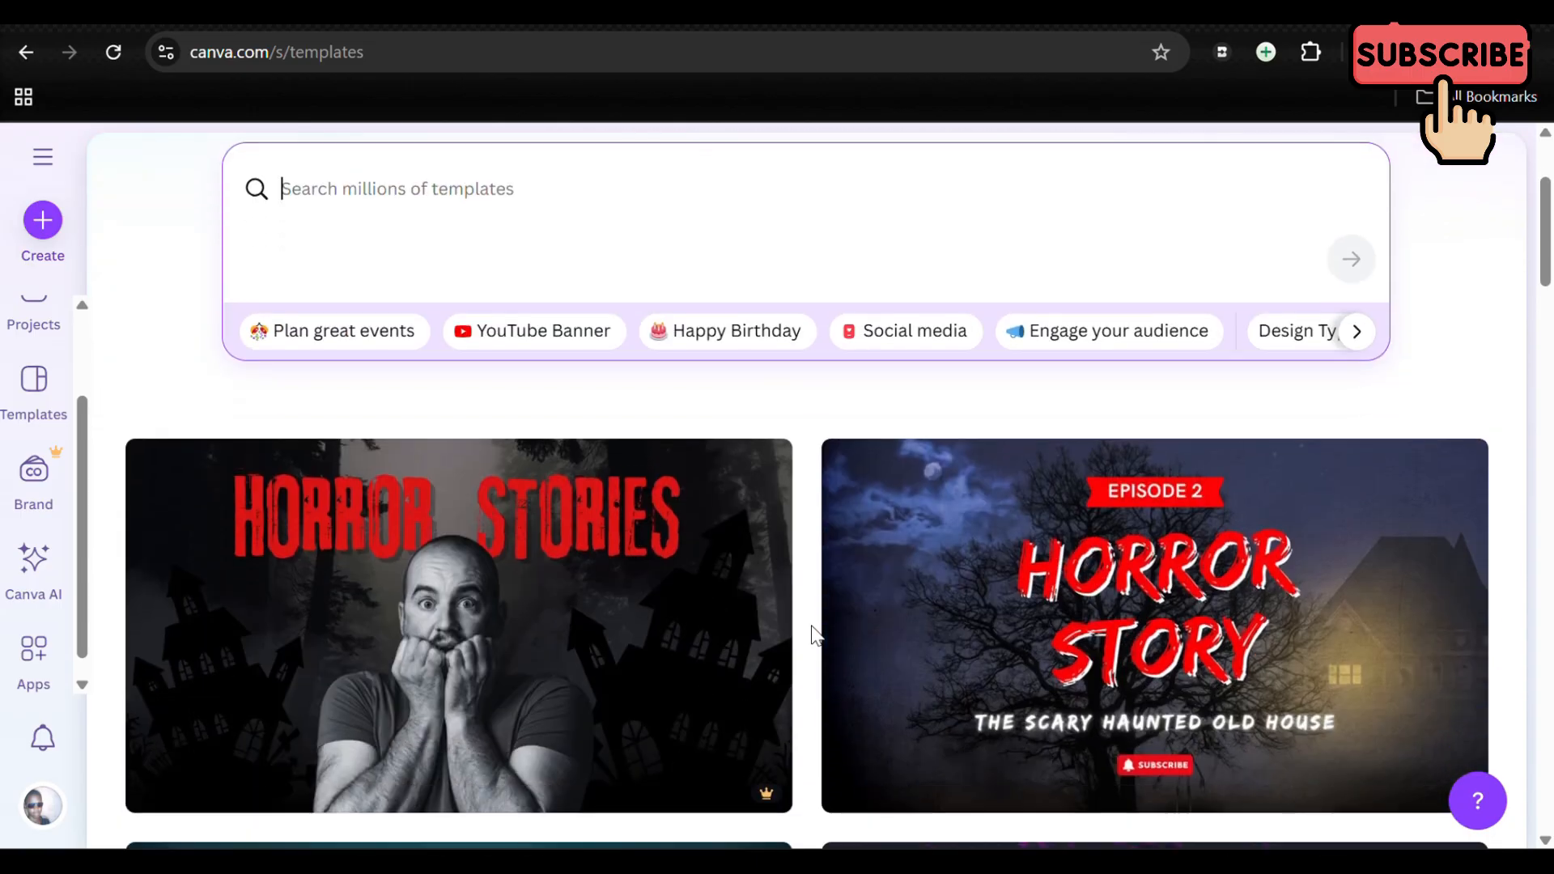
scroll(813, 635, down, 6)
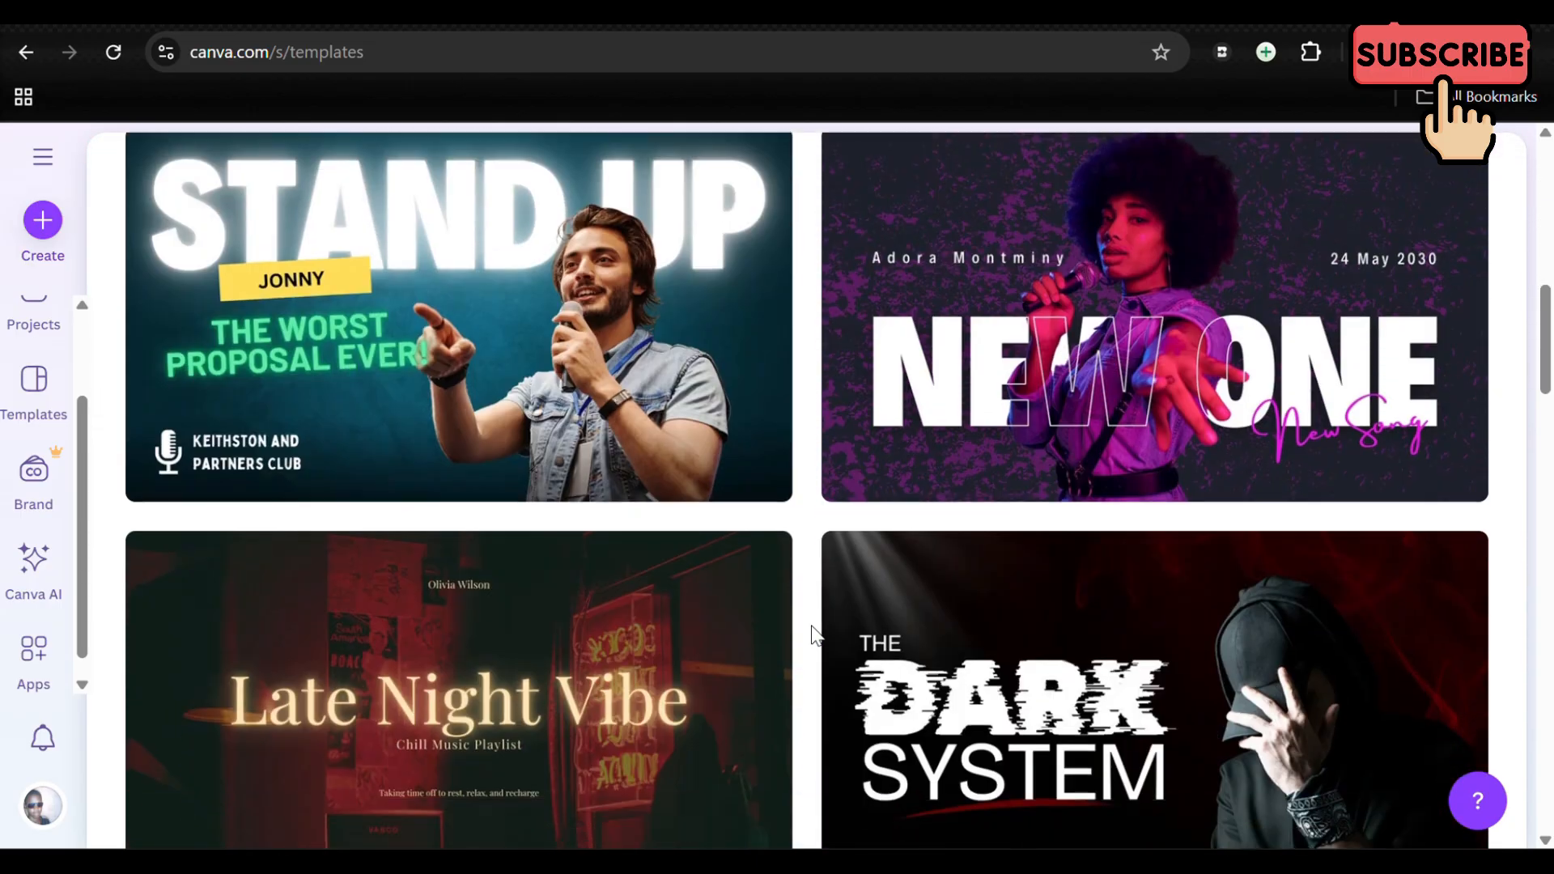
scroll(816, 635, up, 15)
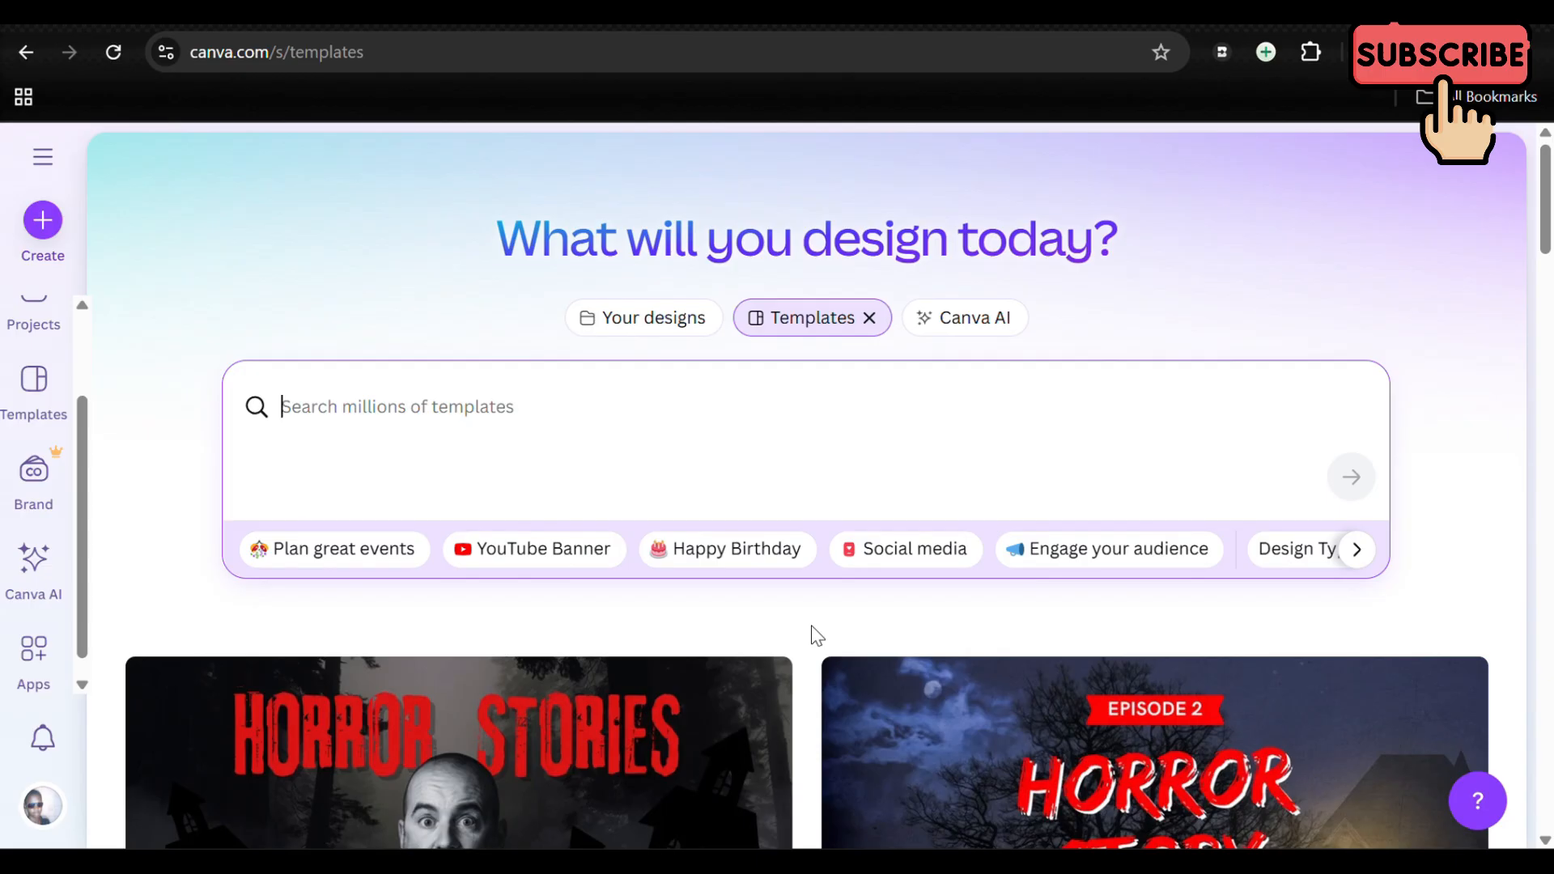
click(975, 320)
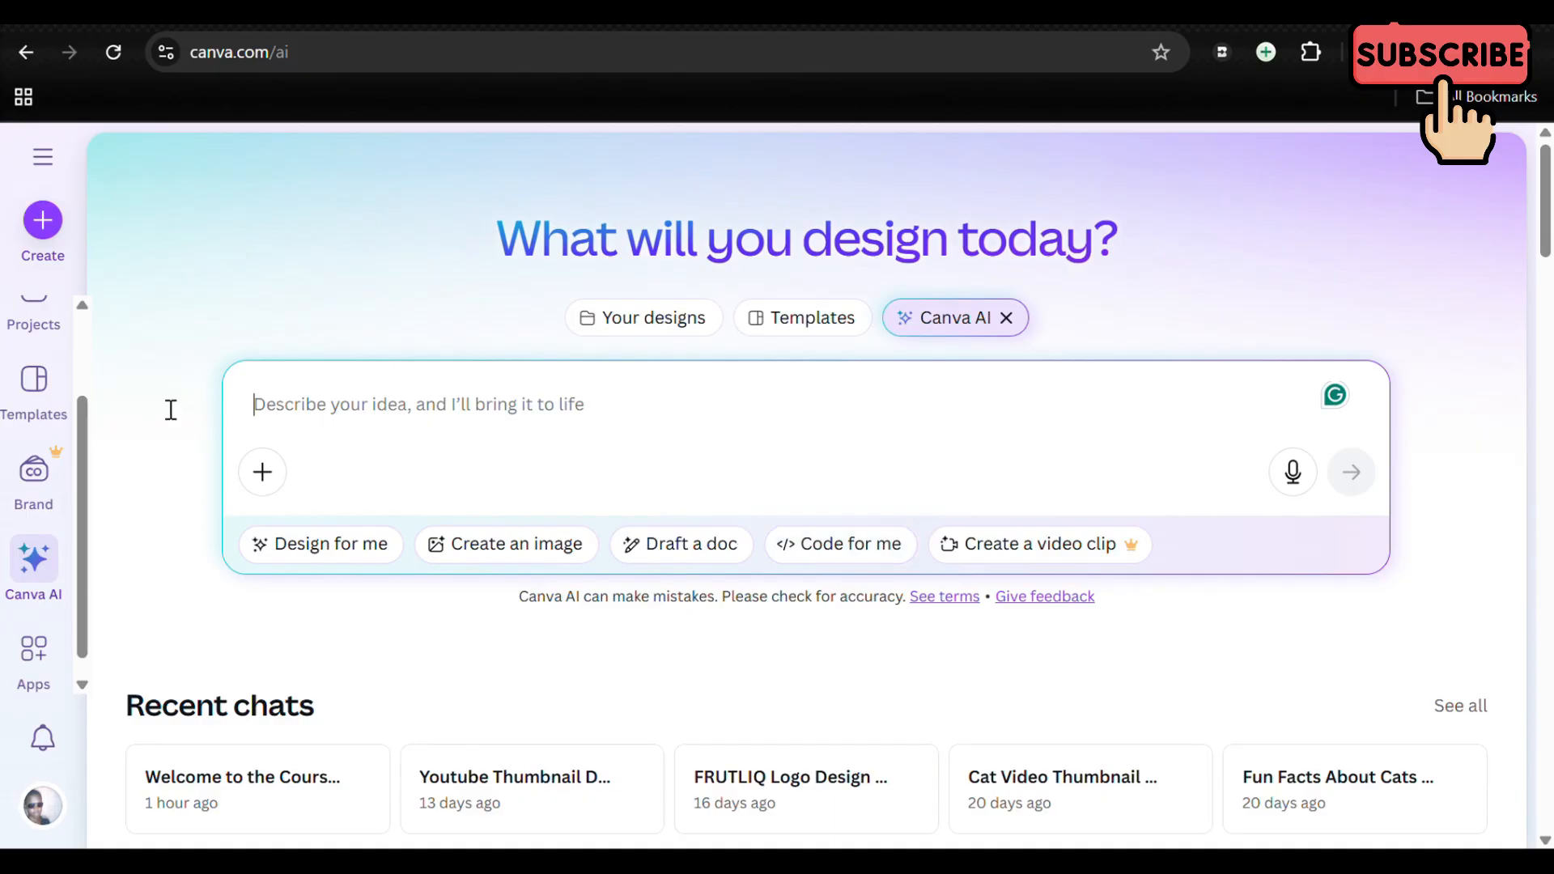
Step: Return to the home page and create a blank YouTube Thumbnail design of 1280 × 720 px
scroll(73, 396, up, 2)
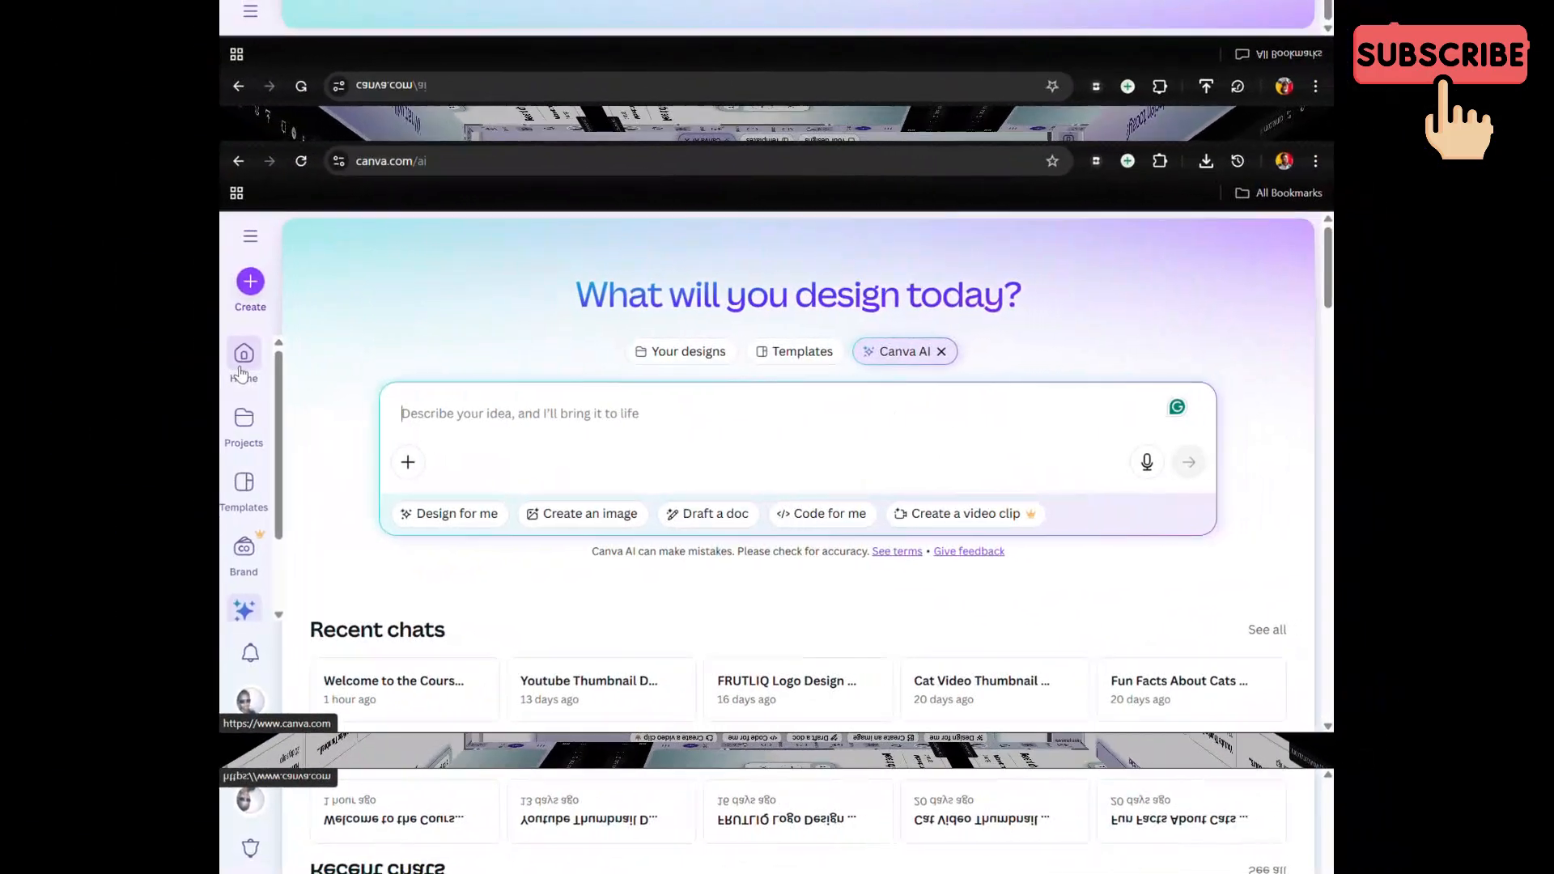
click(241, 371)
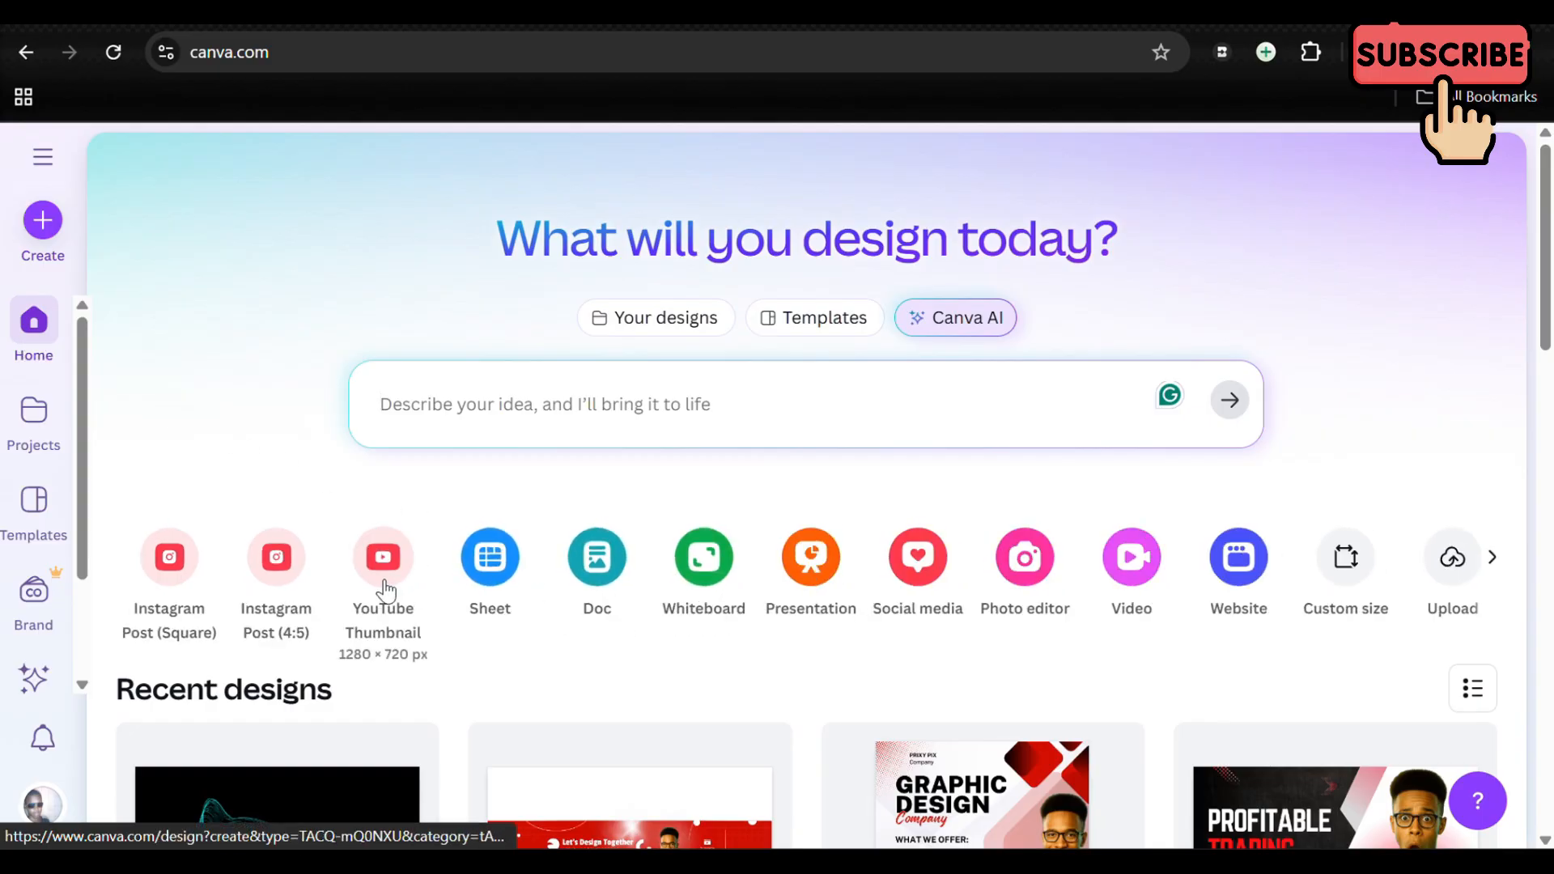
click(384, 584)
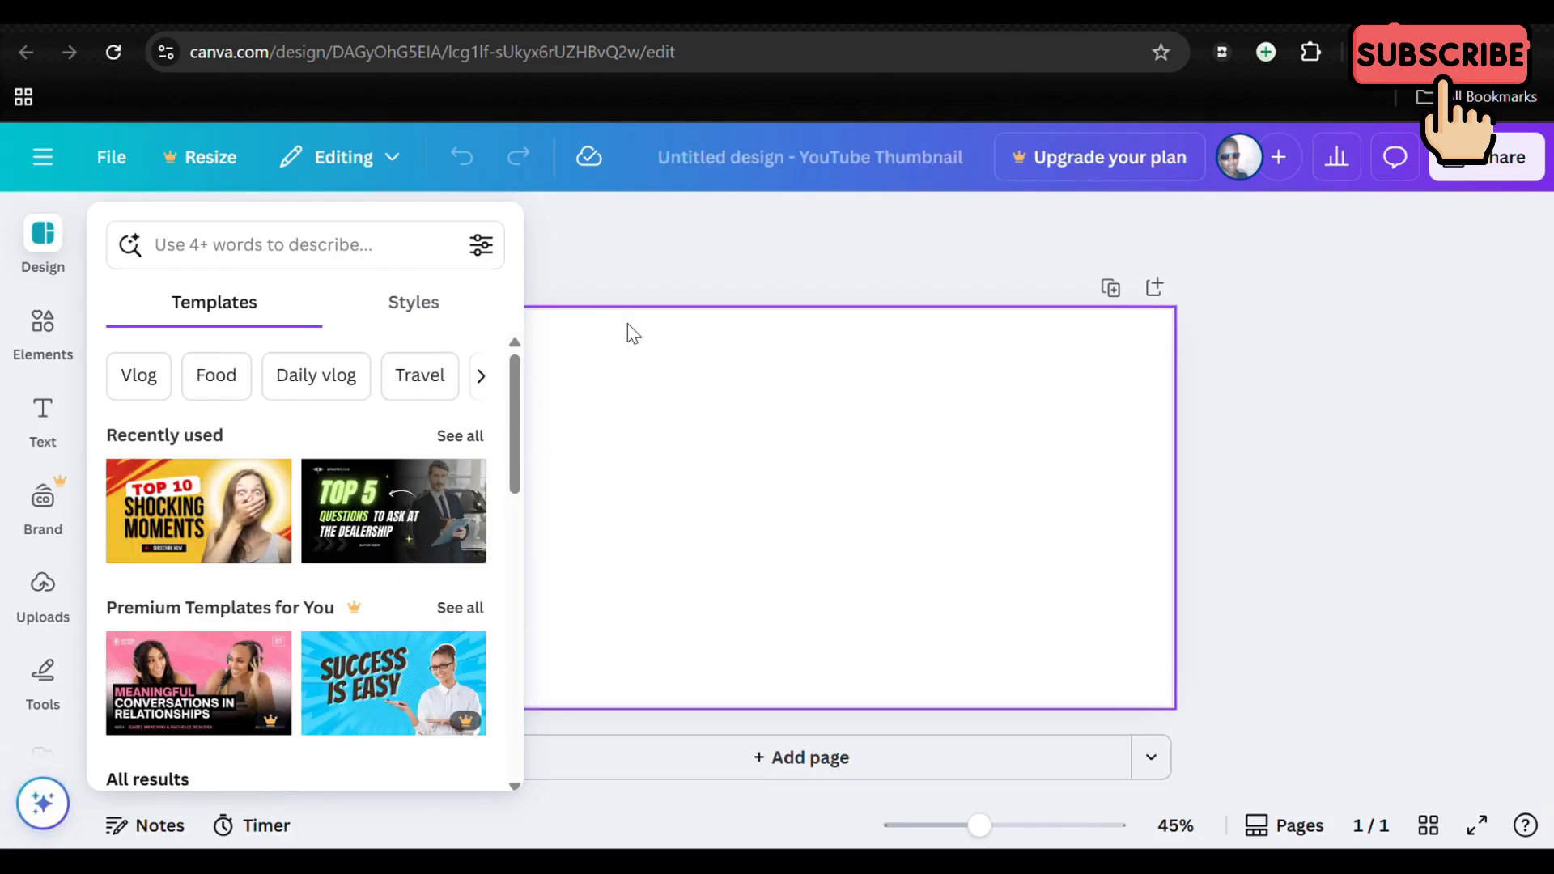
Step: Look through the design templates offered for the YouTube thumbnail, including the recently used and premium ones
scroll(332, 547, down, 3)
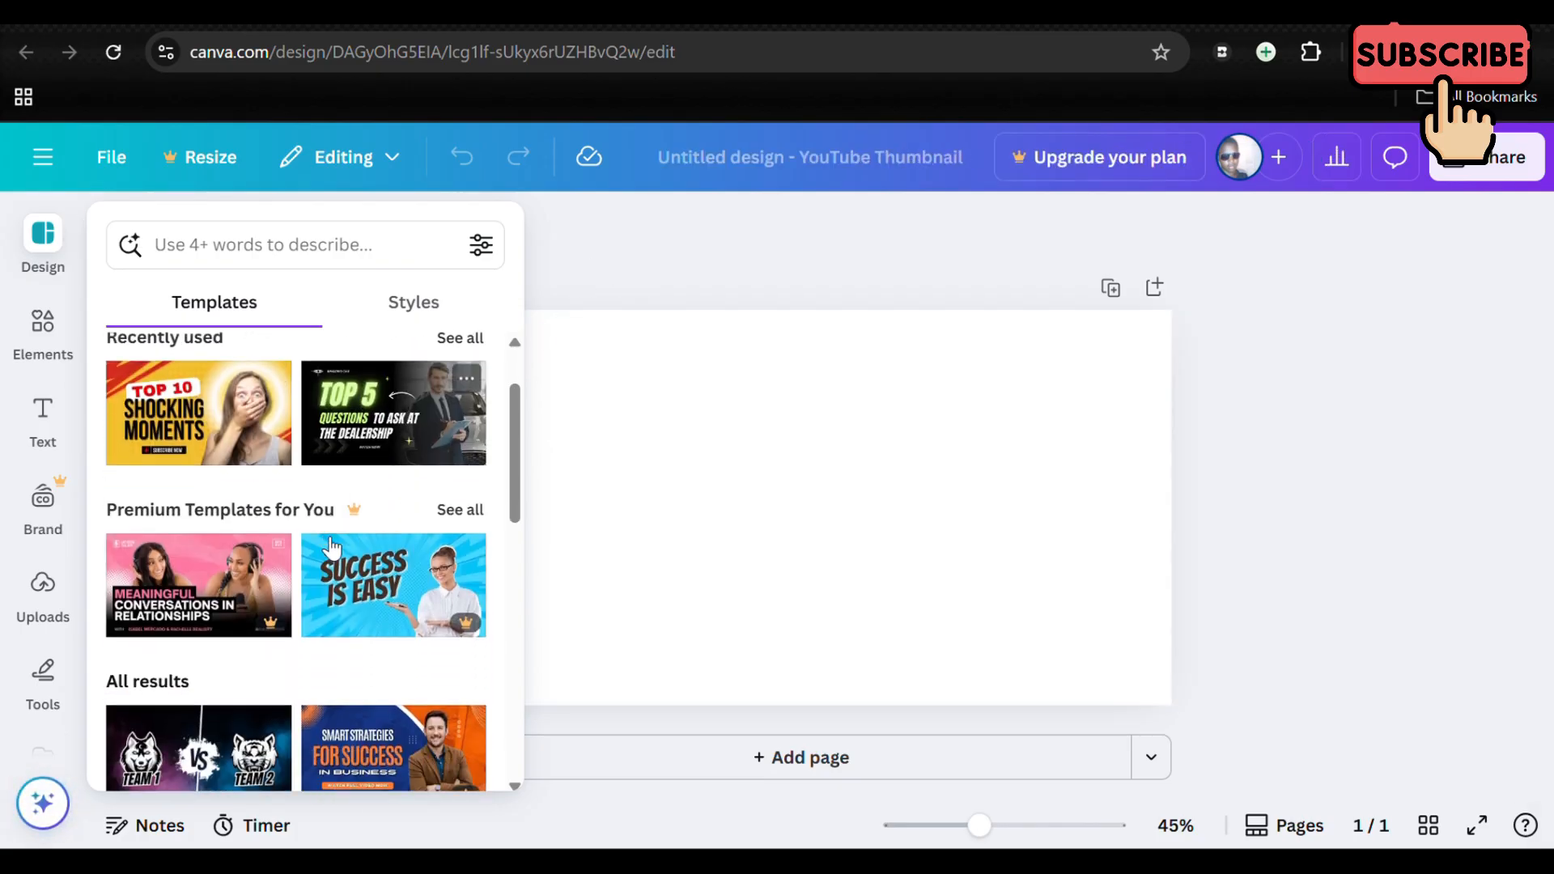
scroll(332, 547, down, 4)
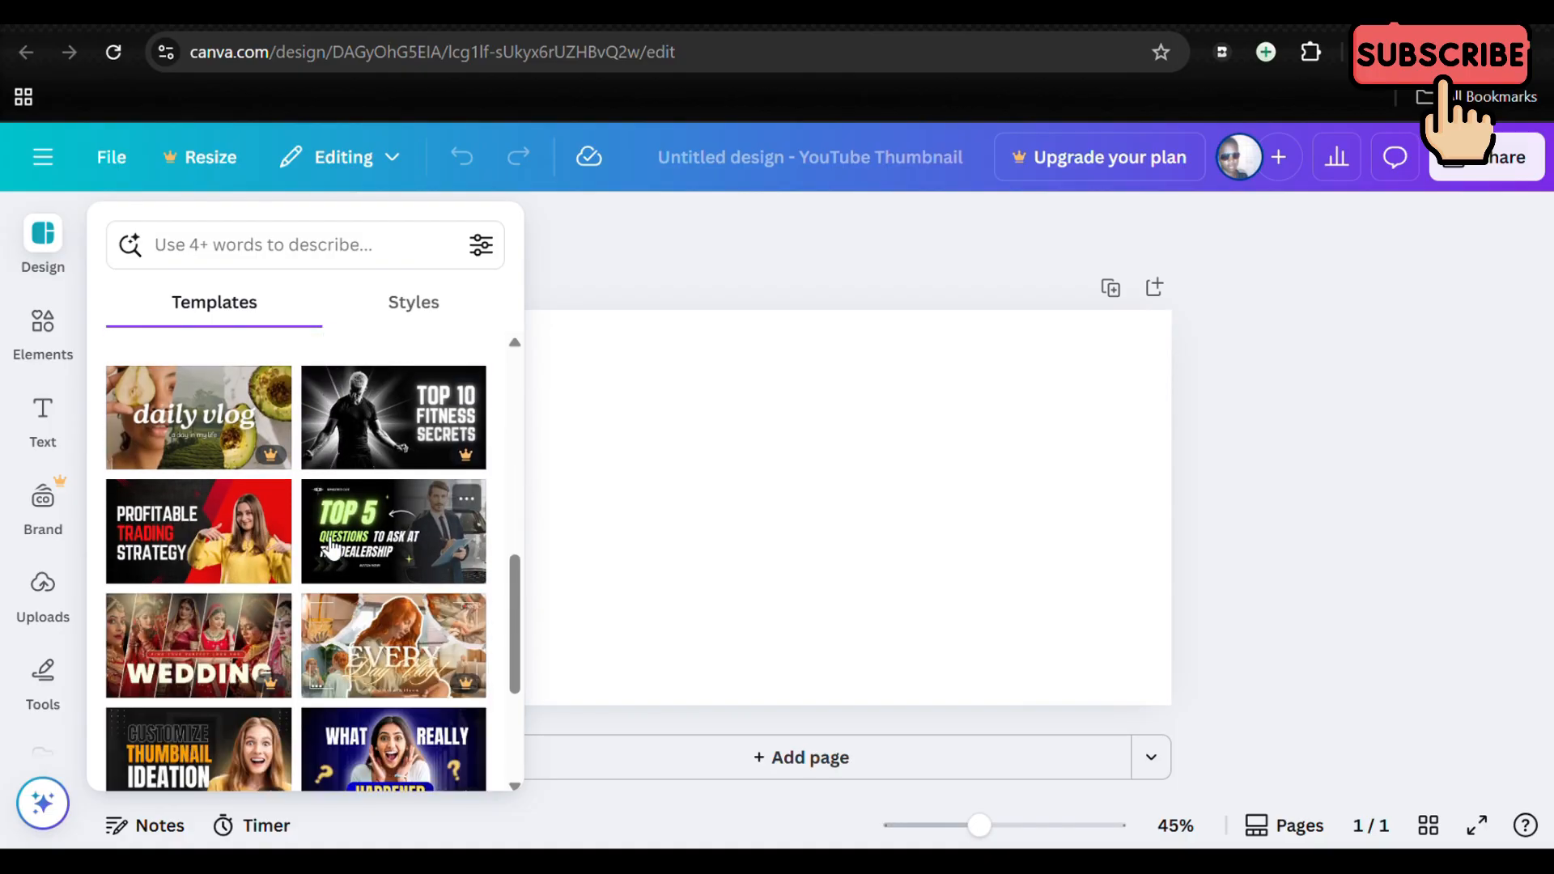
scroll(332, 548, down, 5)
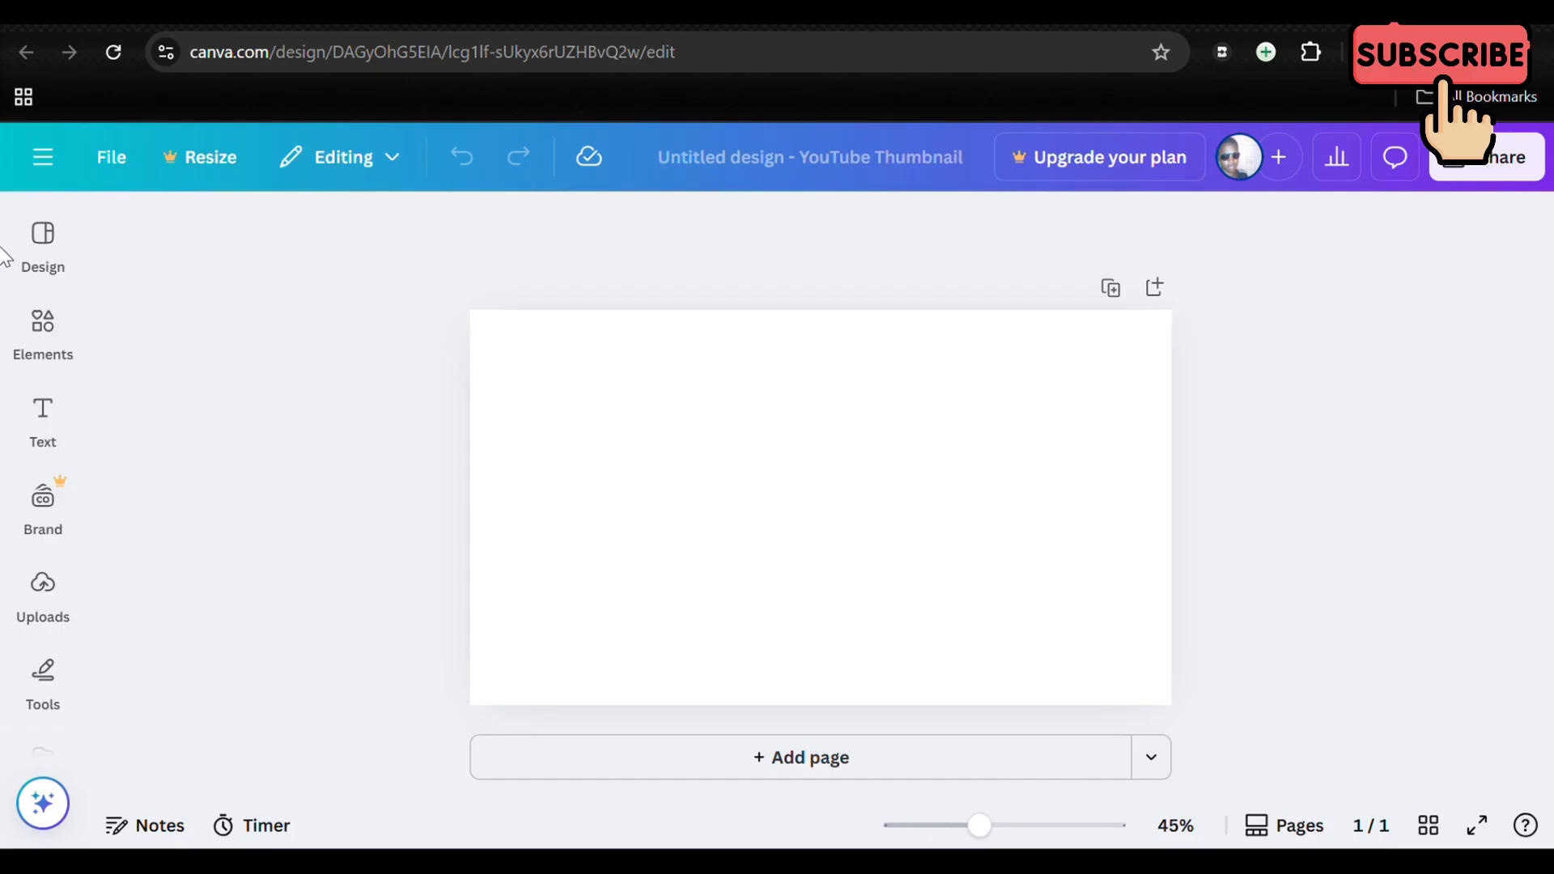
click(57, 257)
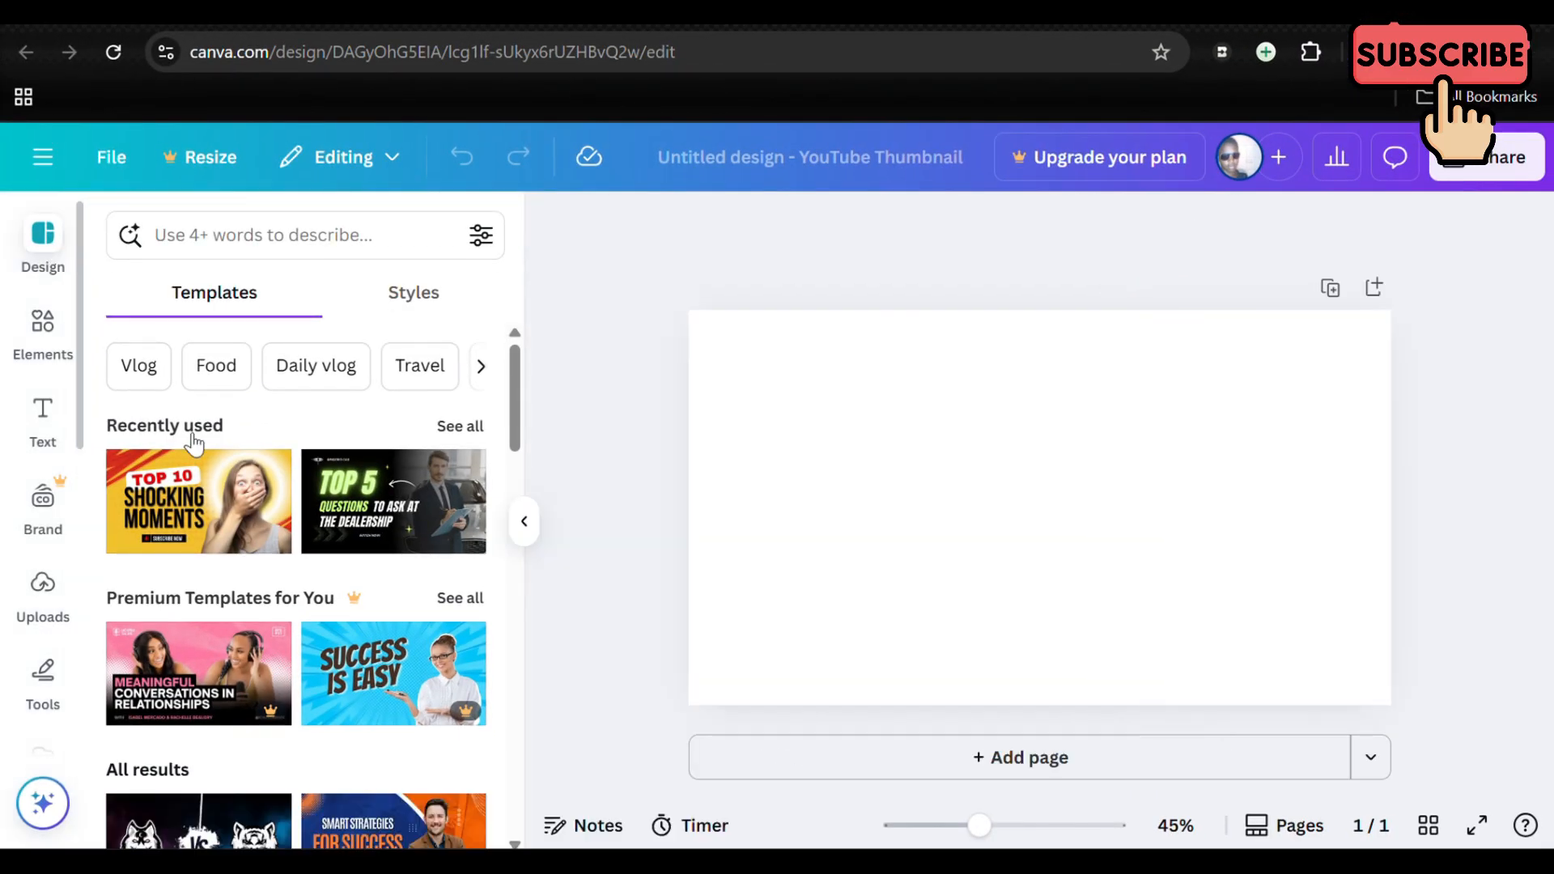
scroll(305, 567, down, 6)
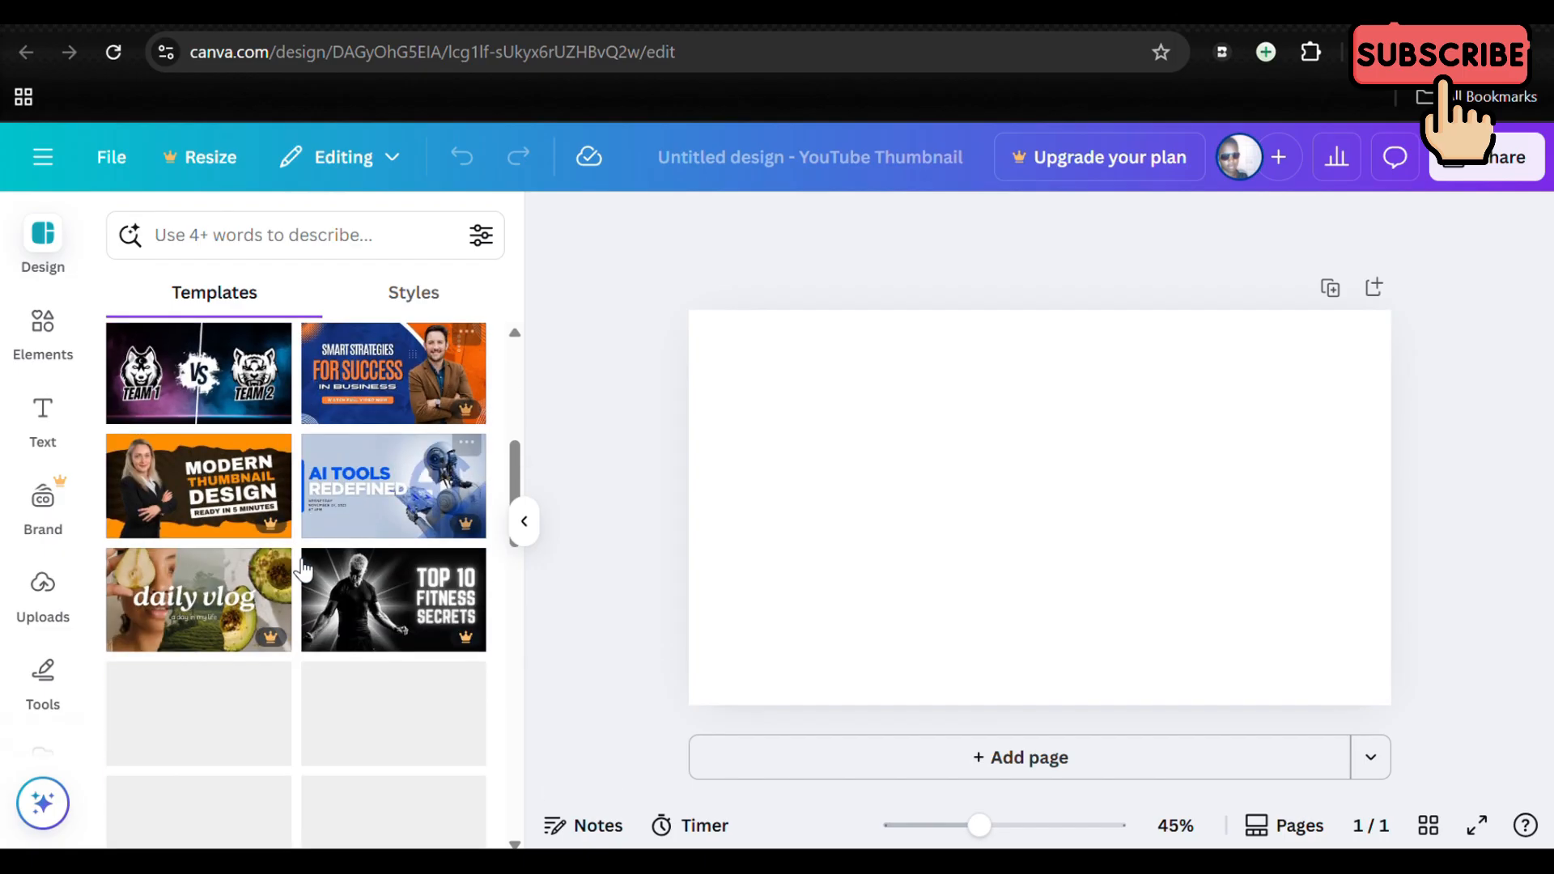
scroll(302, 571, down, 3)
scroll(301, 564, up, 8)
Step: Look through the design styles, including the colour palettes, combinations and font sets
click(433, 291)
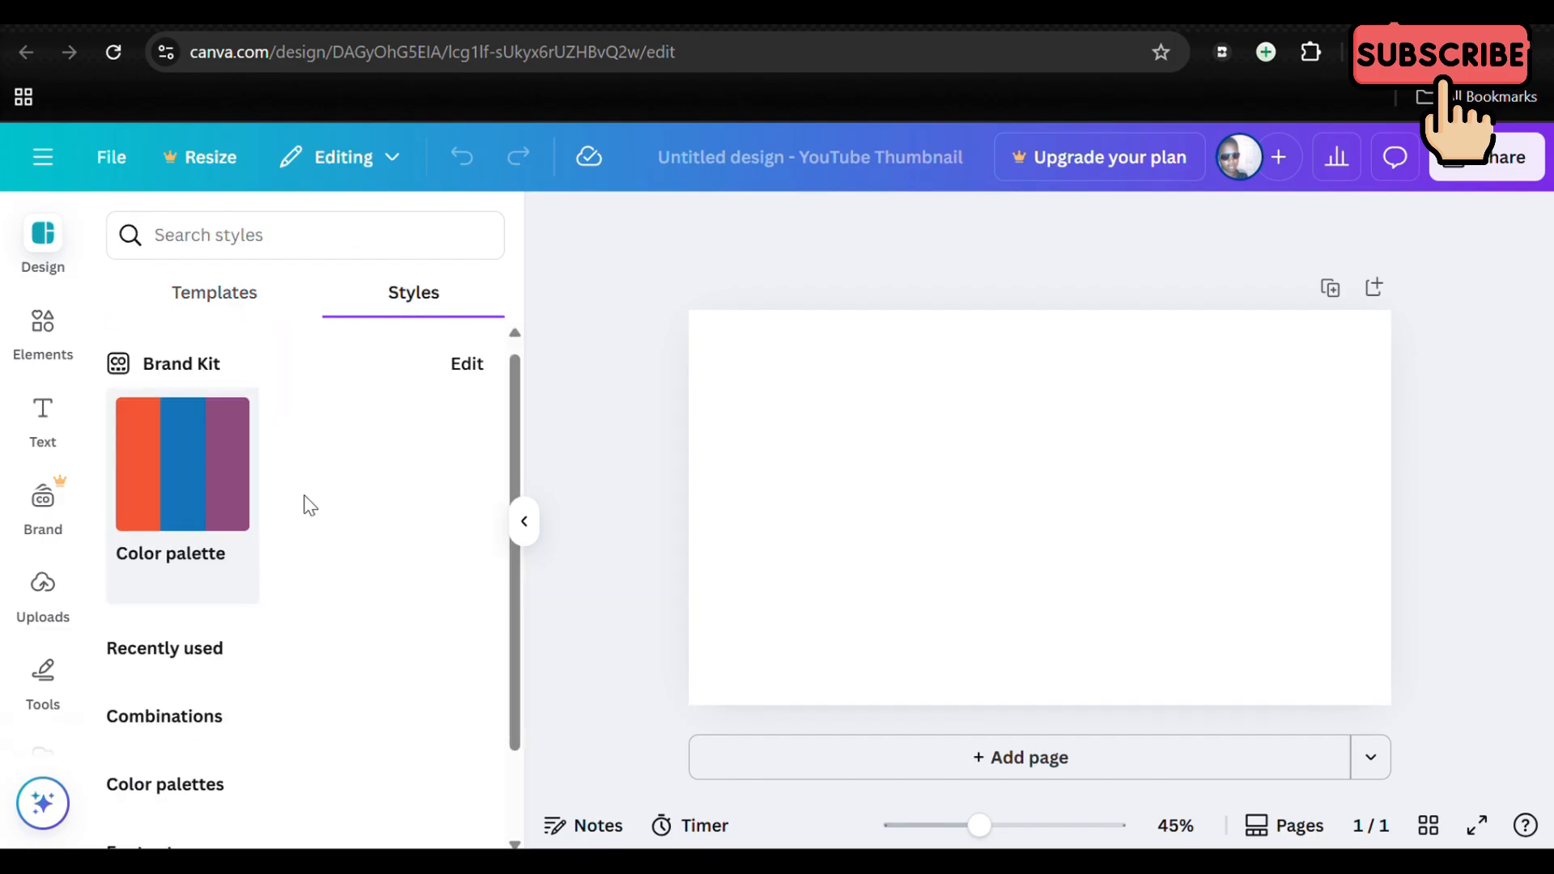
scroll(312, 498, down, 3)
scroll(308, 503, down, 1)
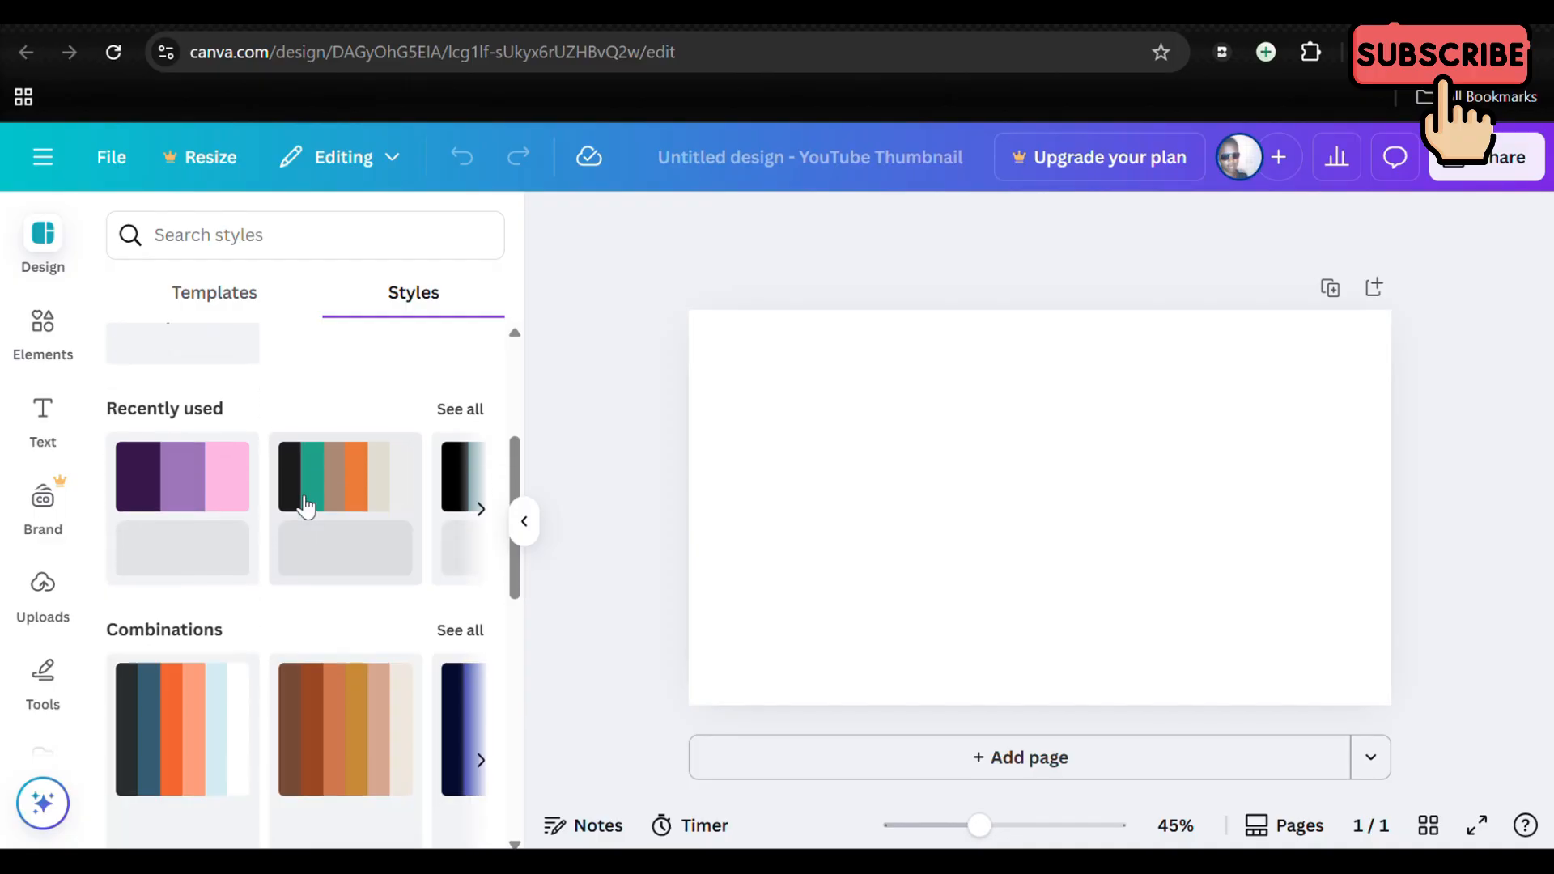
scroll(306, 506, right, 2)
scroll(305, 506, down, 8)
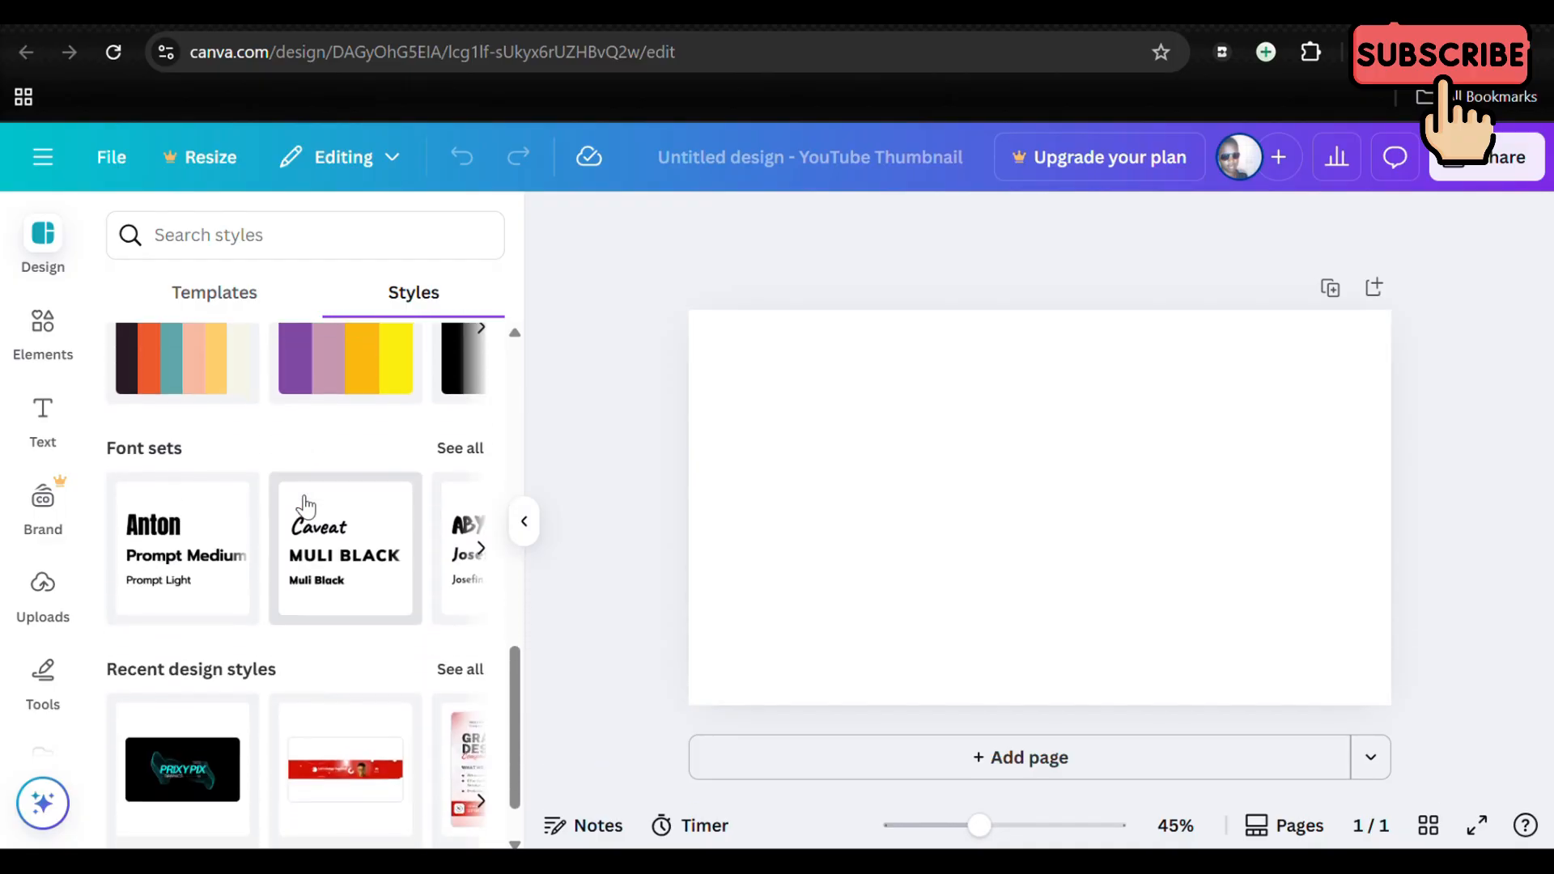
scroll(275, 485, up, 12)
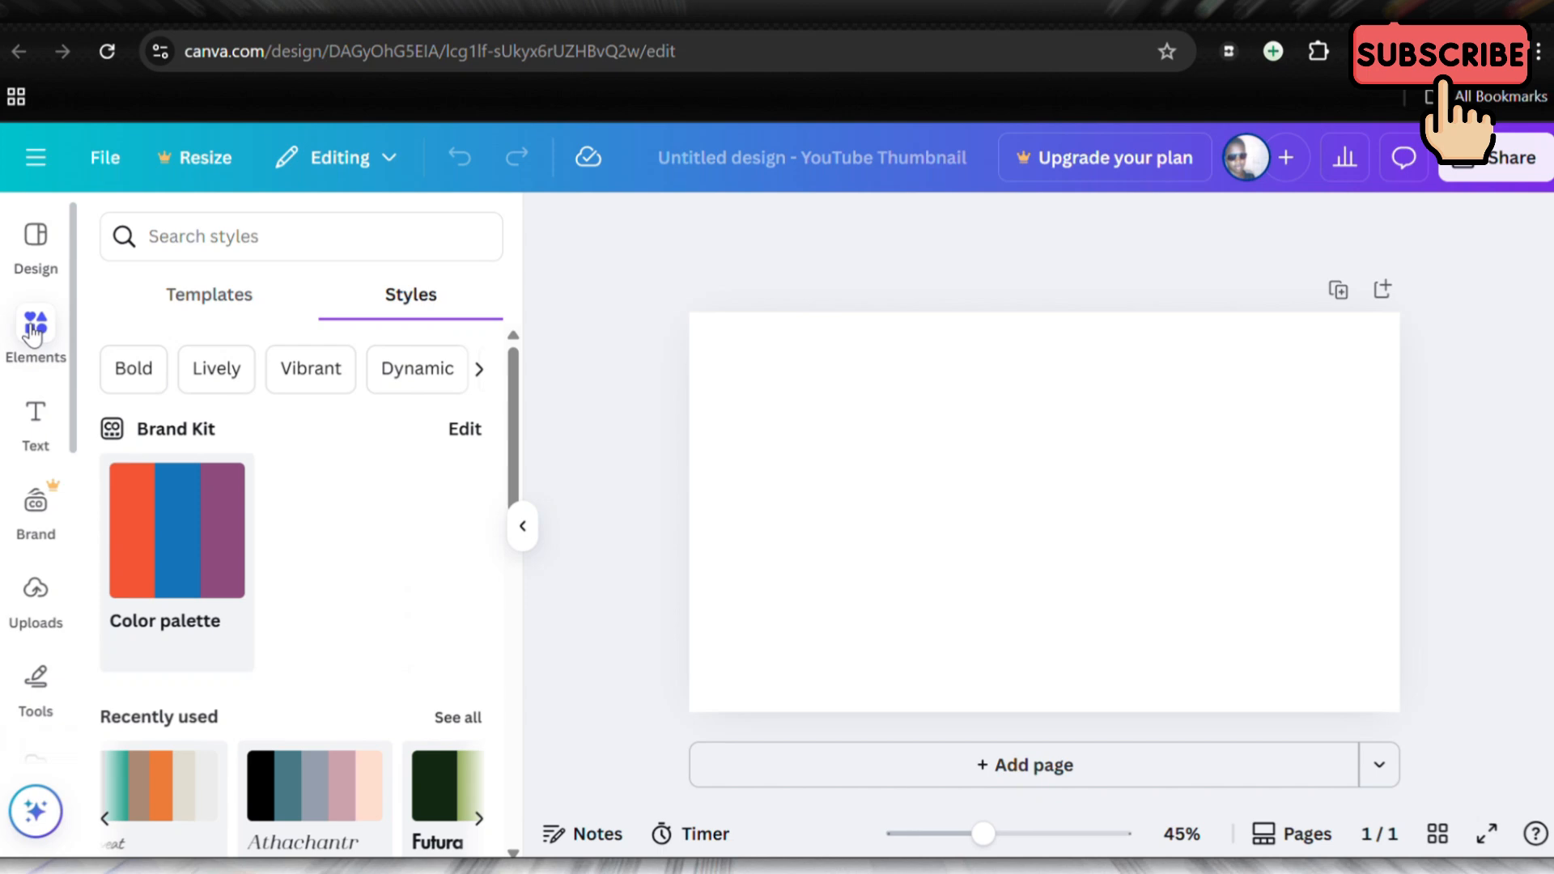
Step: Open the elements library and look through its suggested keywords, shapes and graphics
click(33, 332)
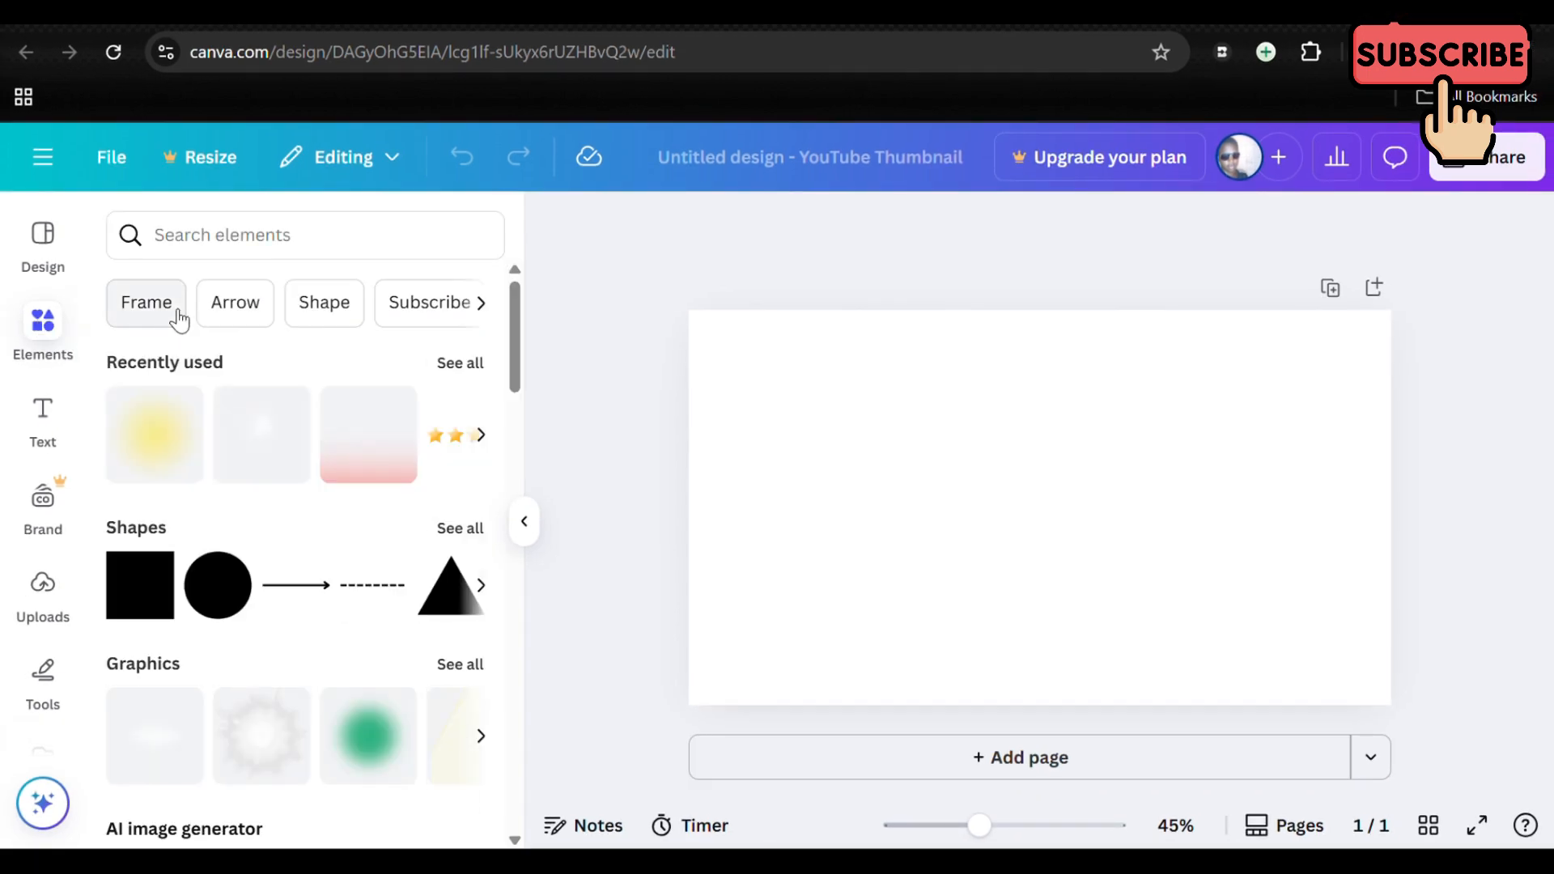
click(481, 306)
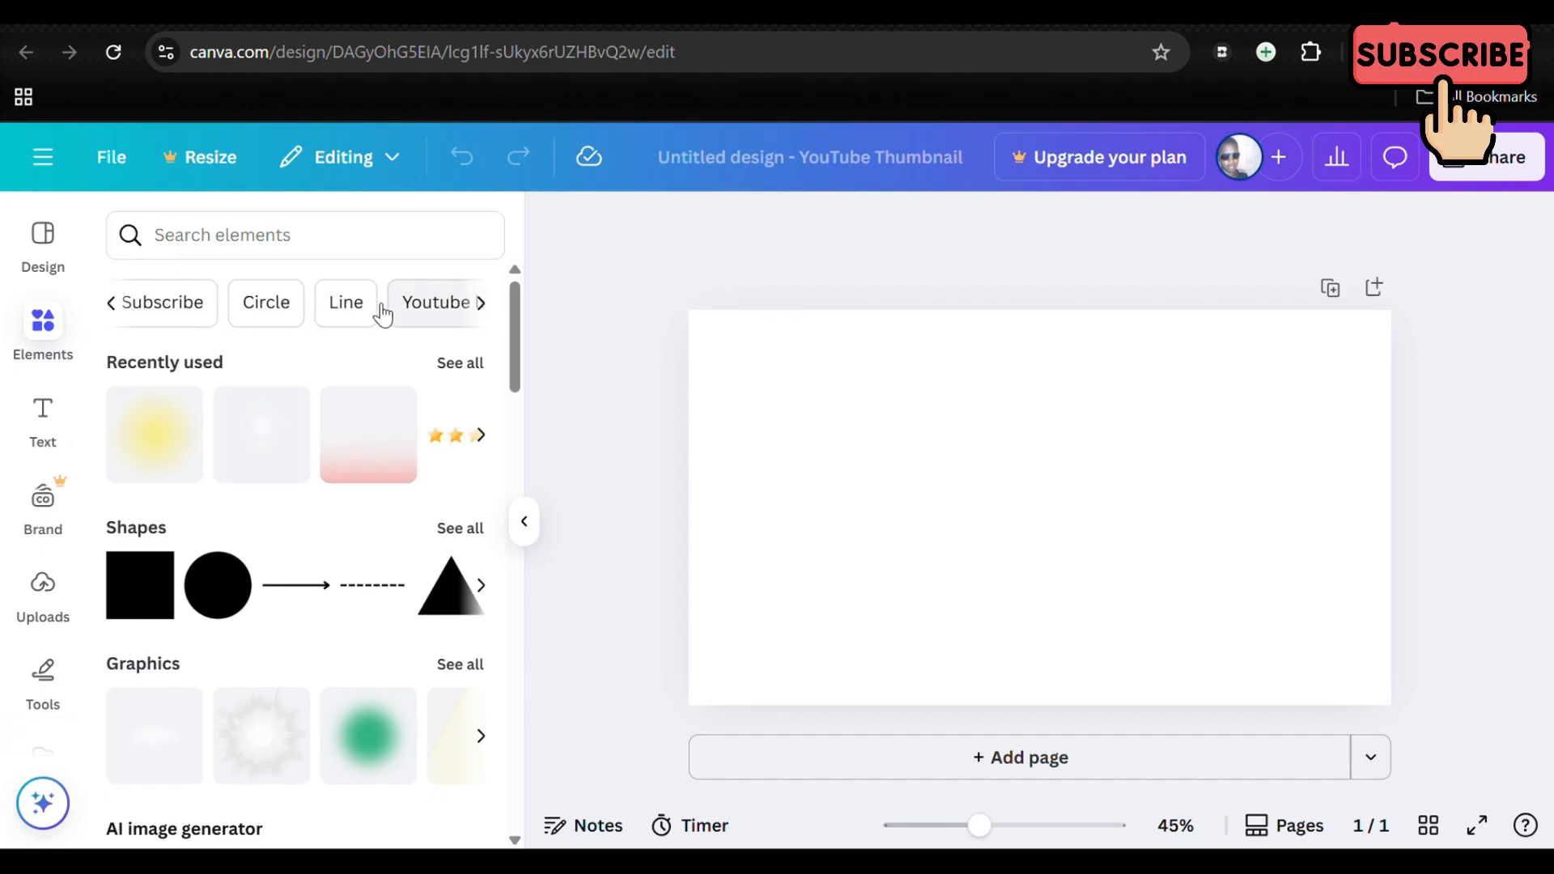
scroll(228, 319, left, 3)
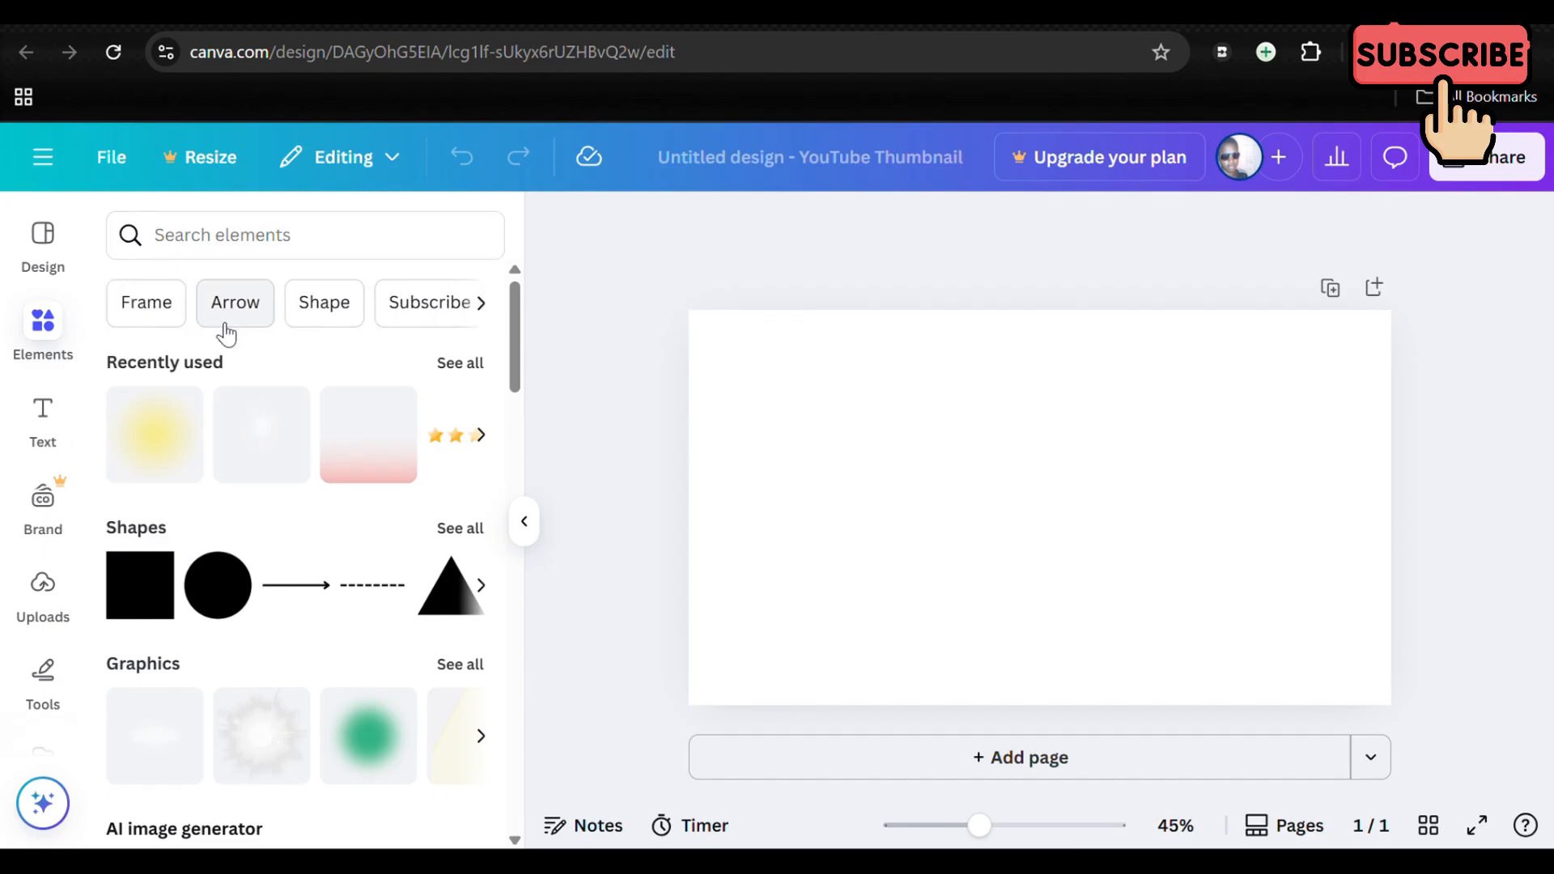
scroll(232, 475, down, 3)
scroll(233, 475, up, 3)
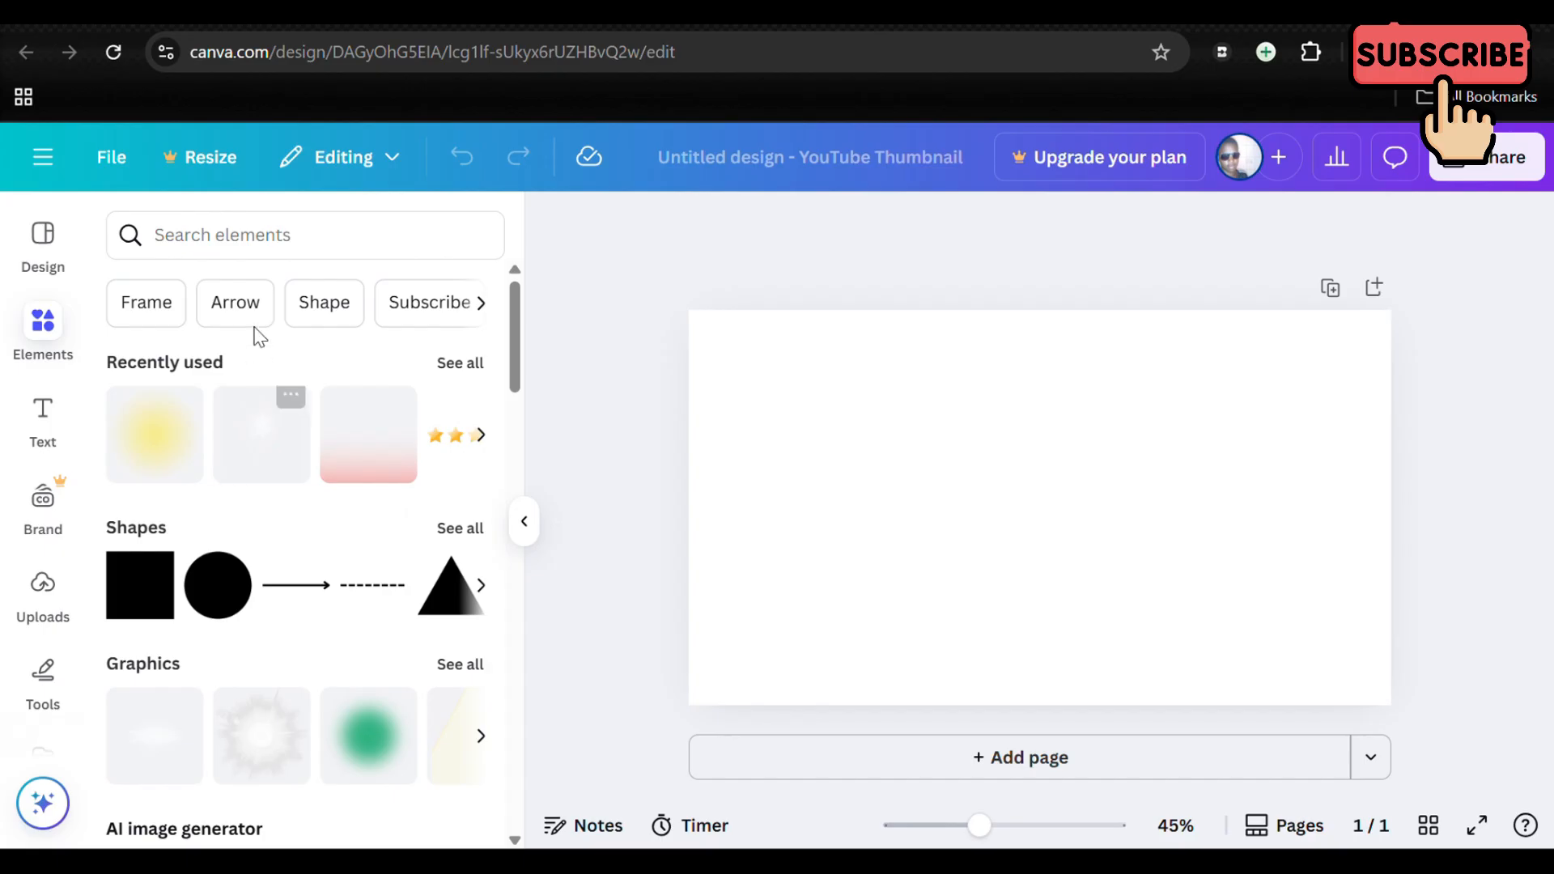
Step: Search the elements library for "arrow" and show all the matching graphics
click(237, 243)
text(arrow)
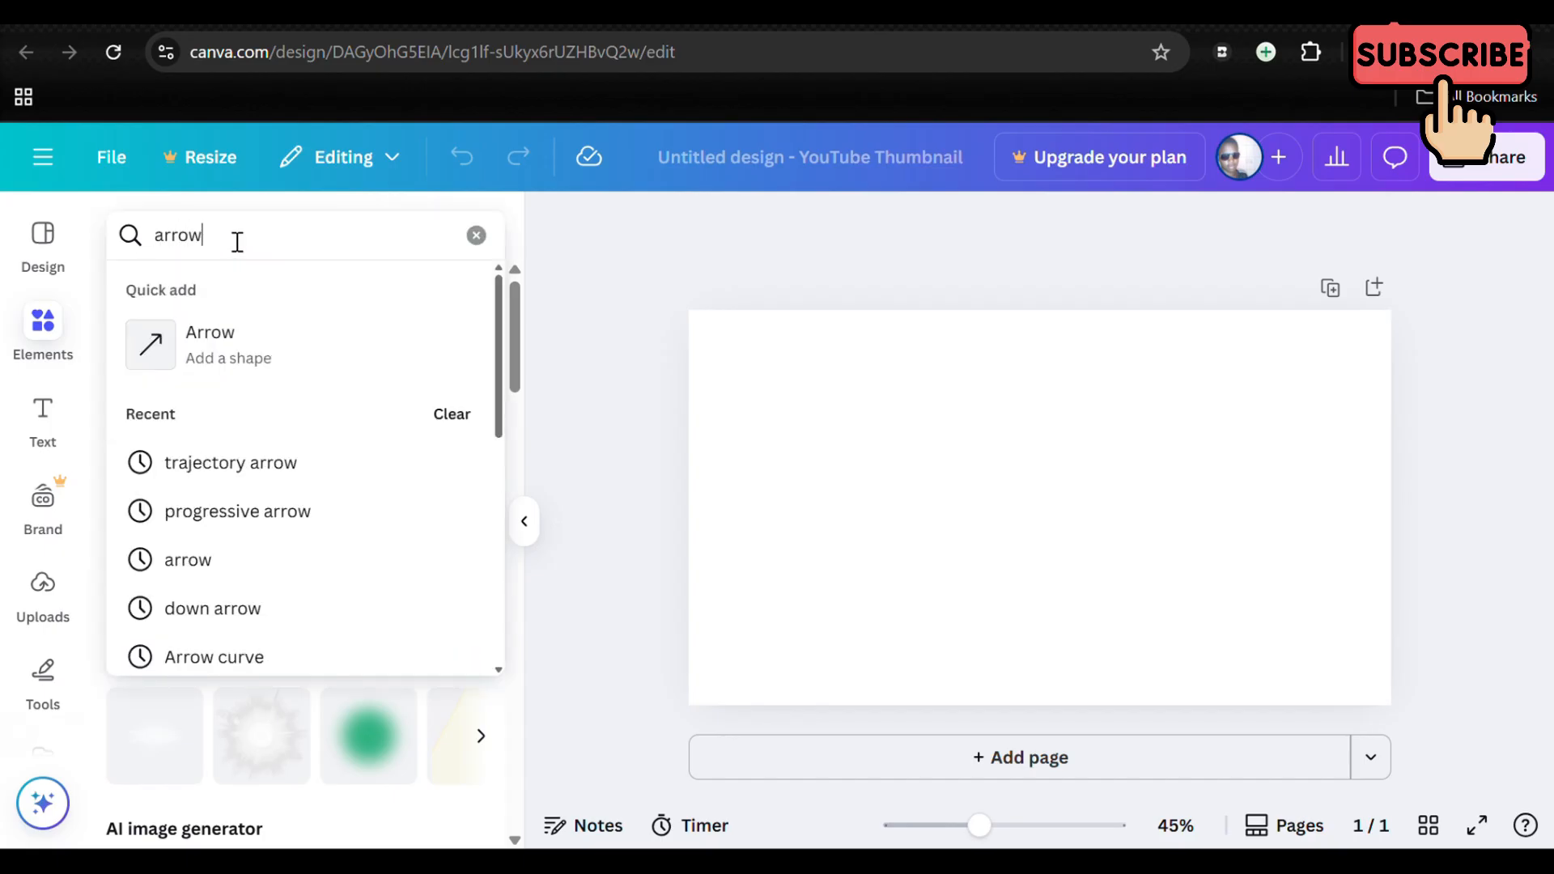
key(Return)
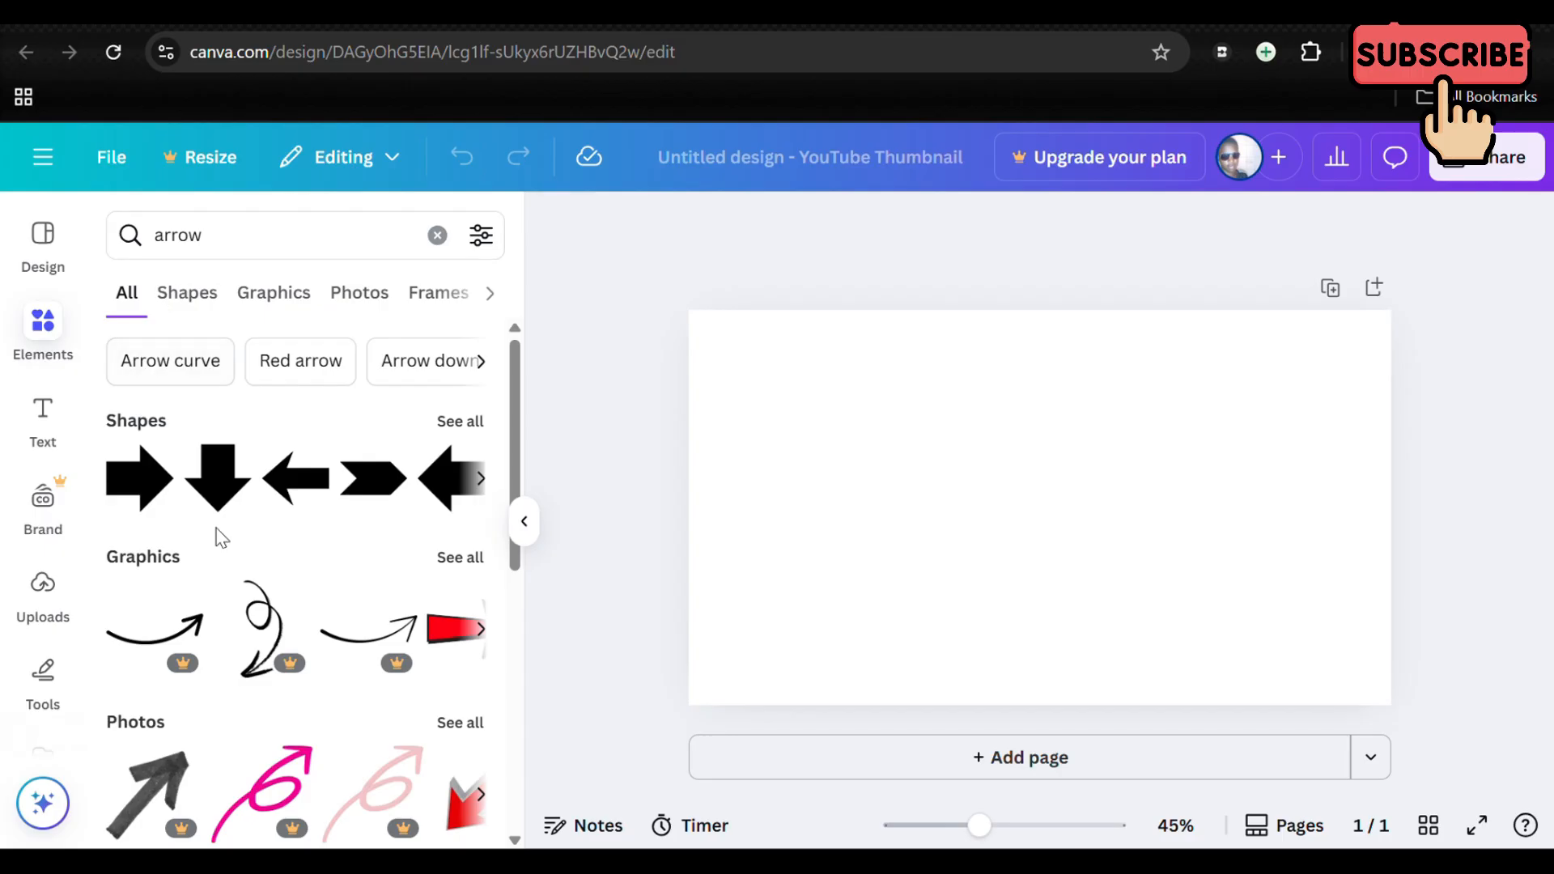
scroll(215, 531, down, 3)
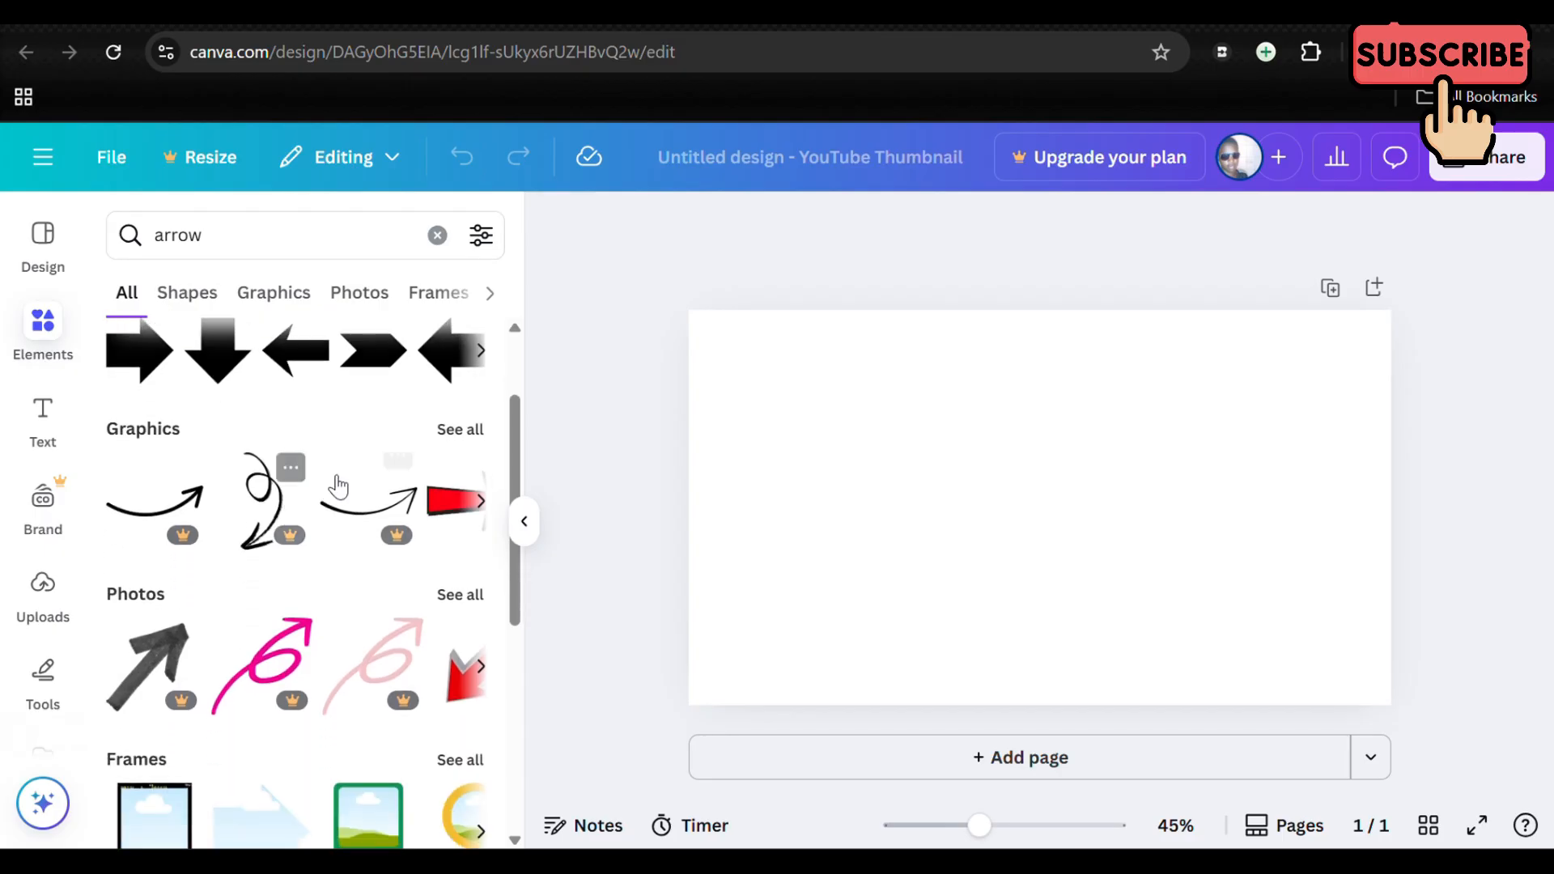
click(467, 437)
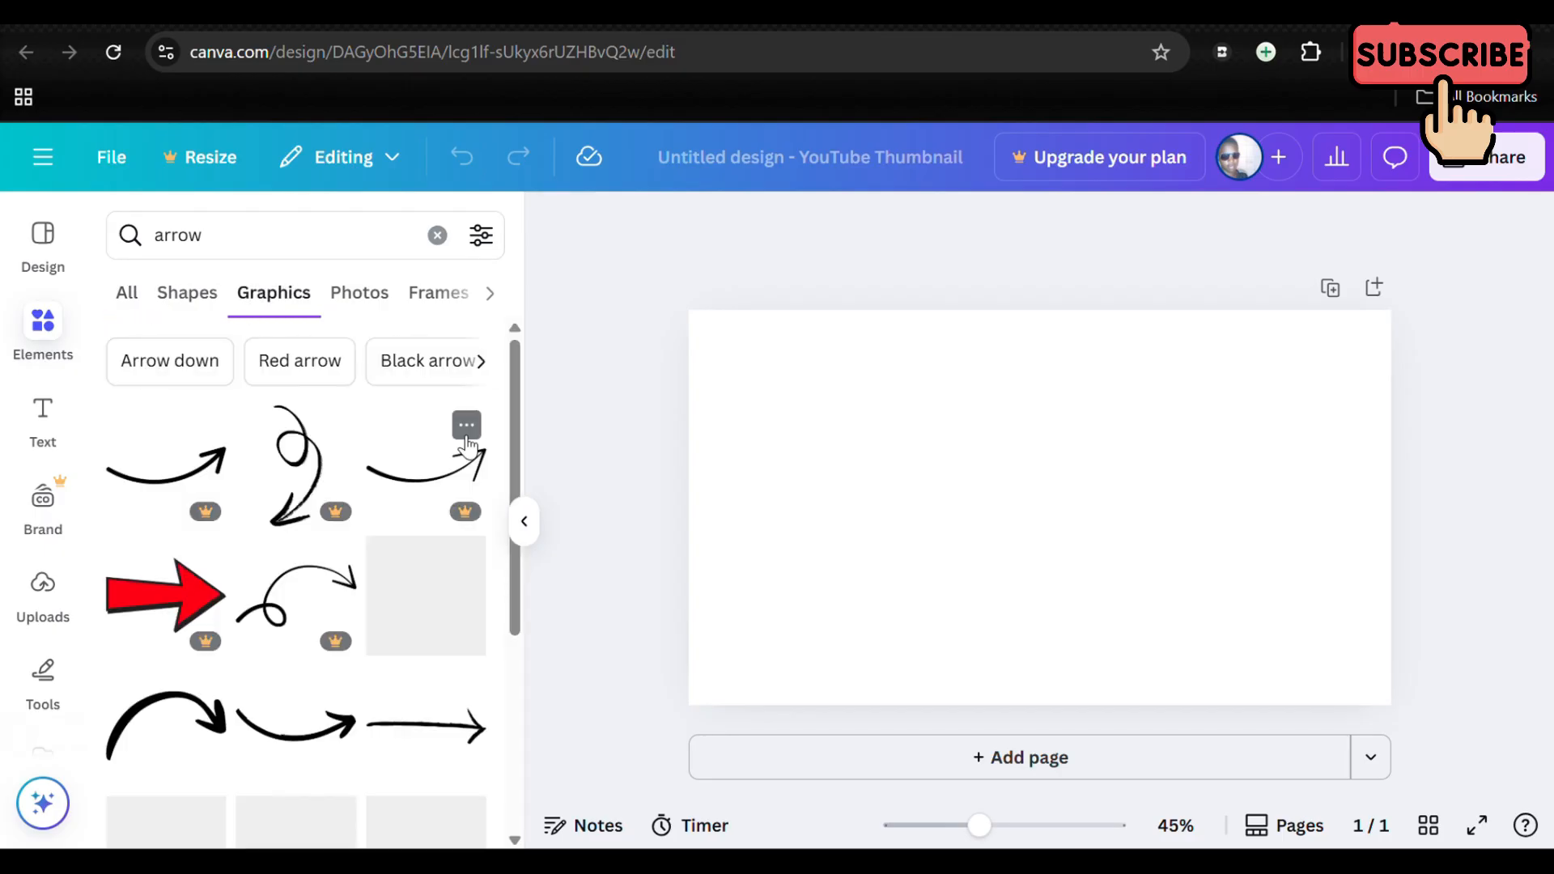
Step: Browse the arrow graphics and check the premium marking on the thin straight arrow
scroll(334, 583, down, 2)
scroll(333, 583, down, 10)
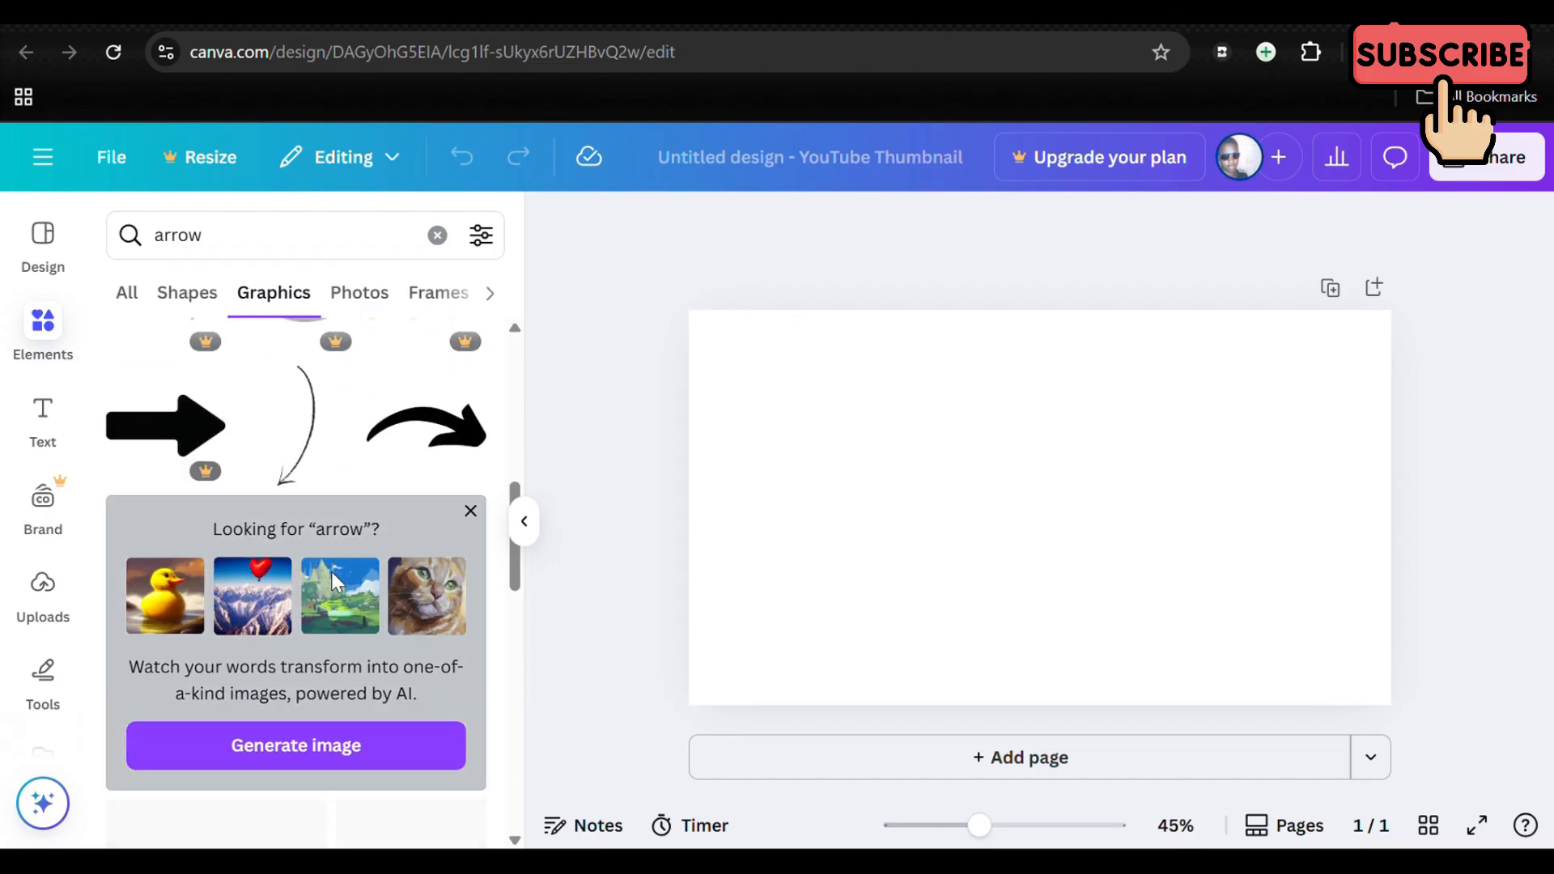
scroll(335, 580, up, 5)
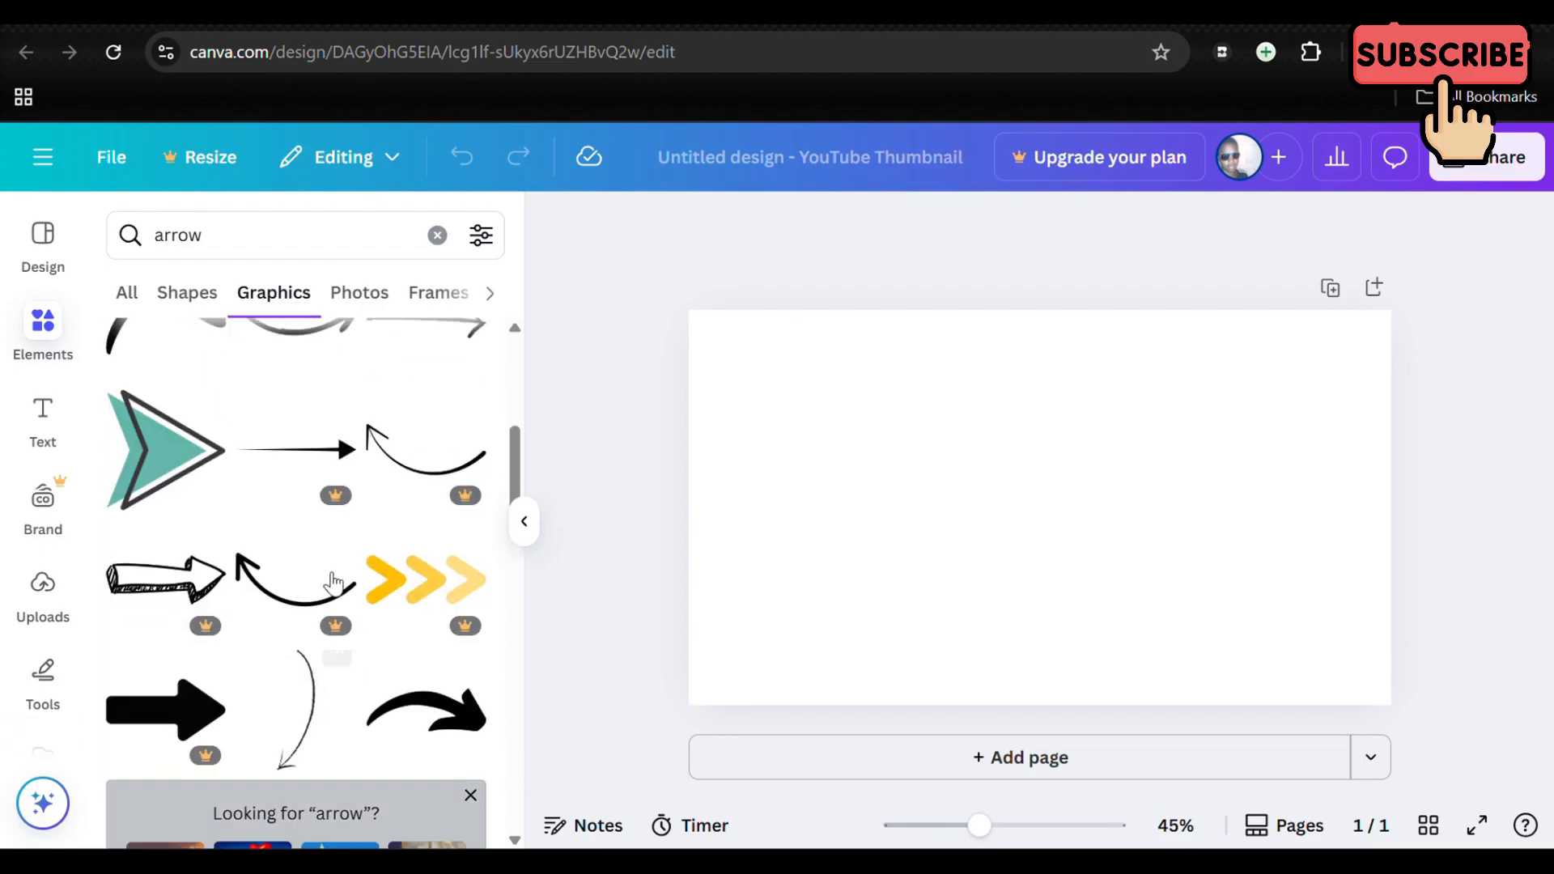
mouse_move(346, 527)
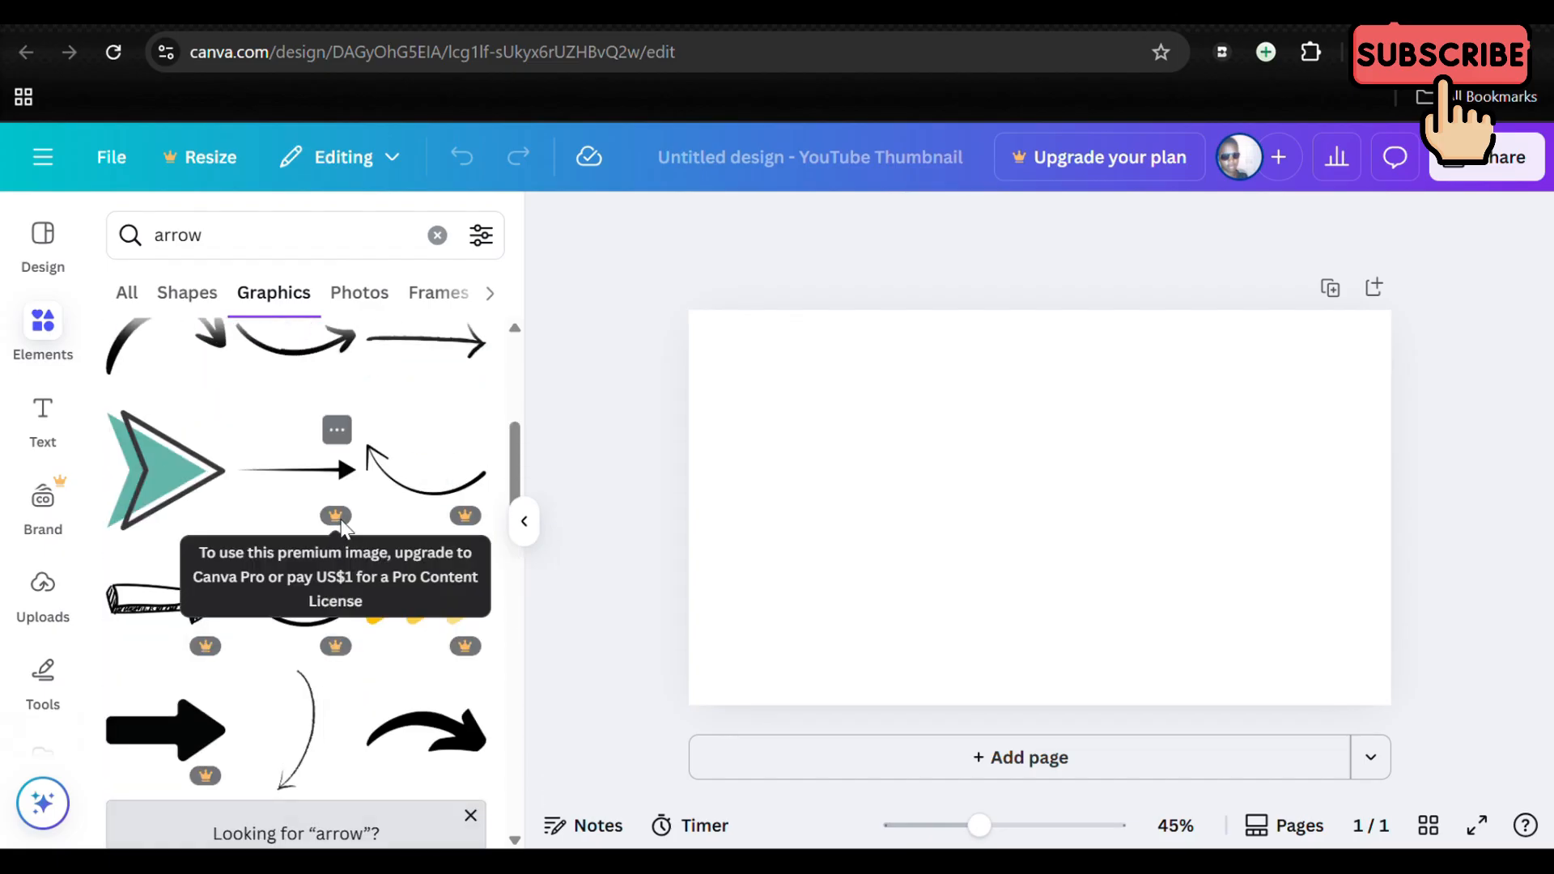
scroll(343, 527, up, 2)
scroll(343, 526, up, 3)
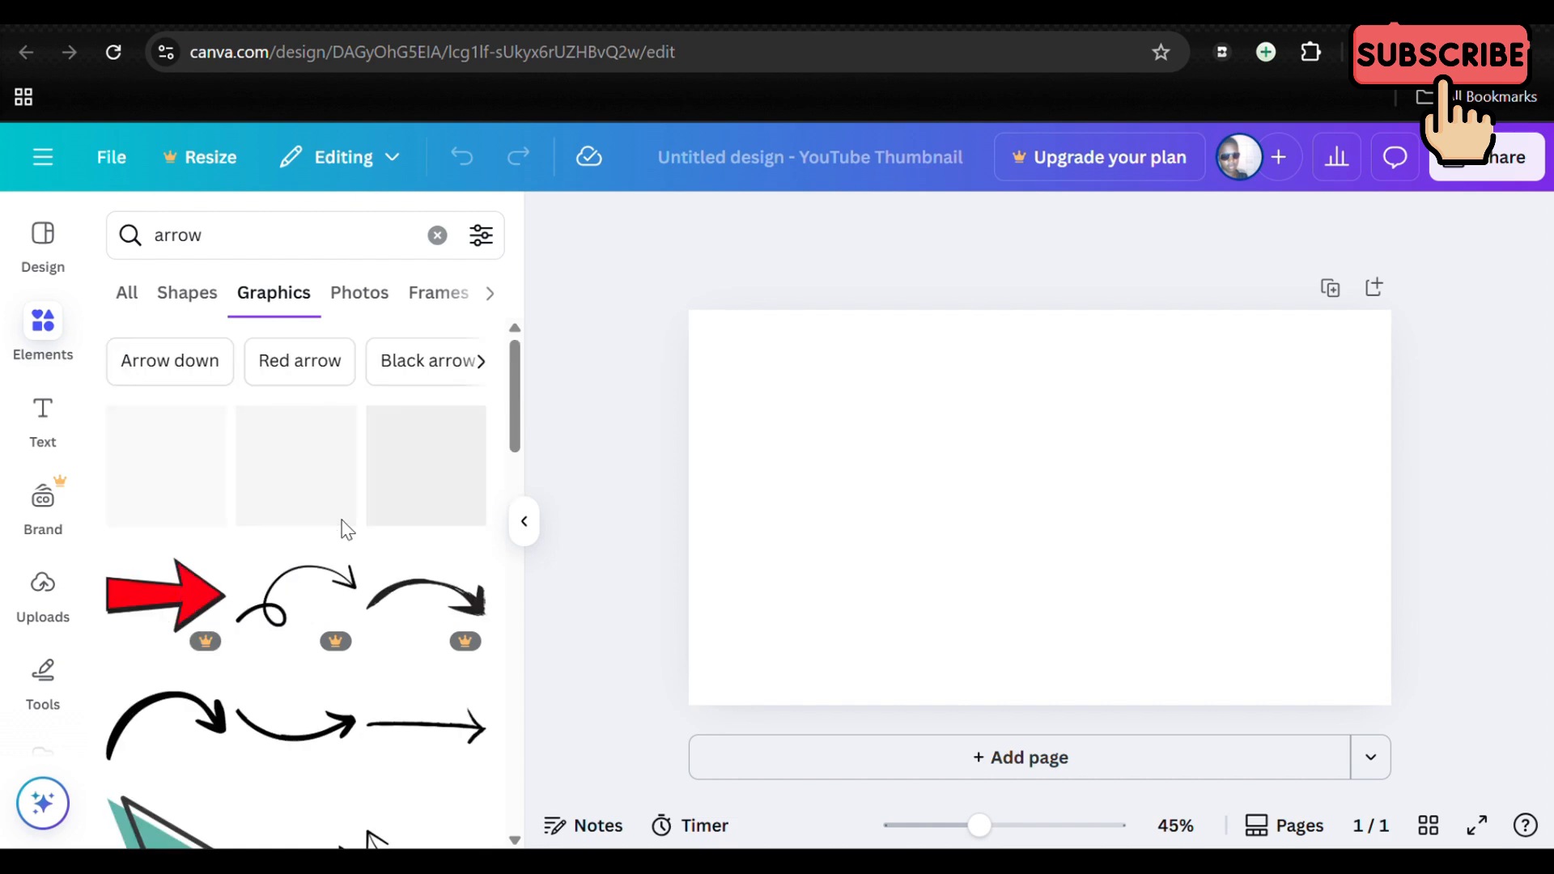
Step: Look through the text options, including the default text styles, text apps, recently used styles and font combinations
click(38, 411)
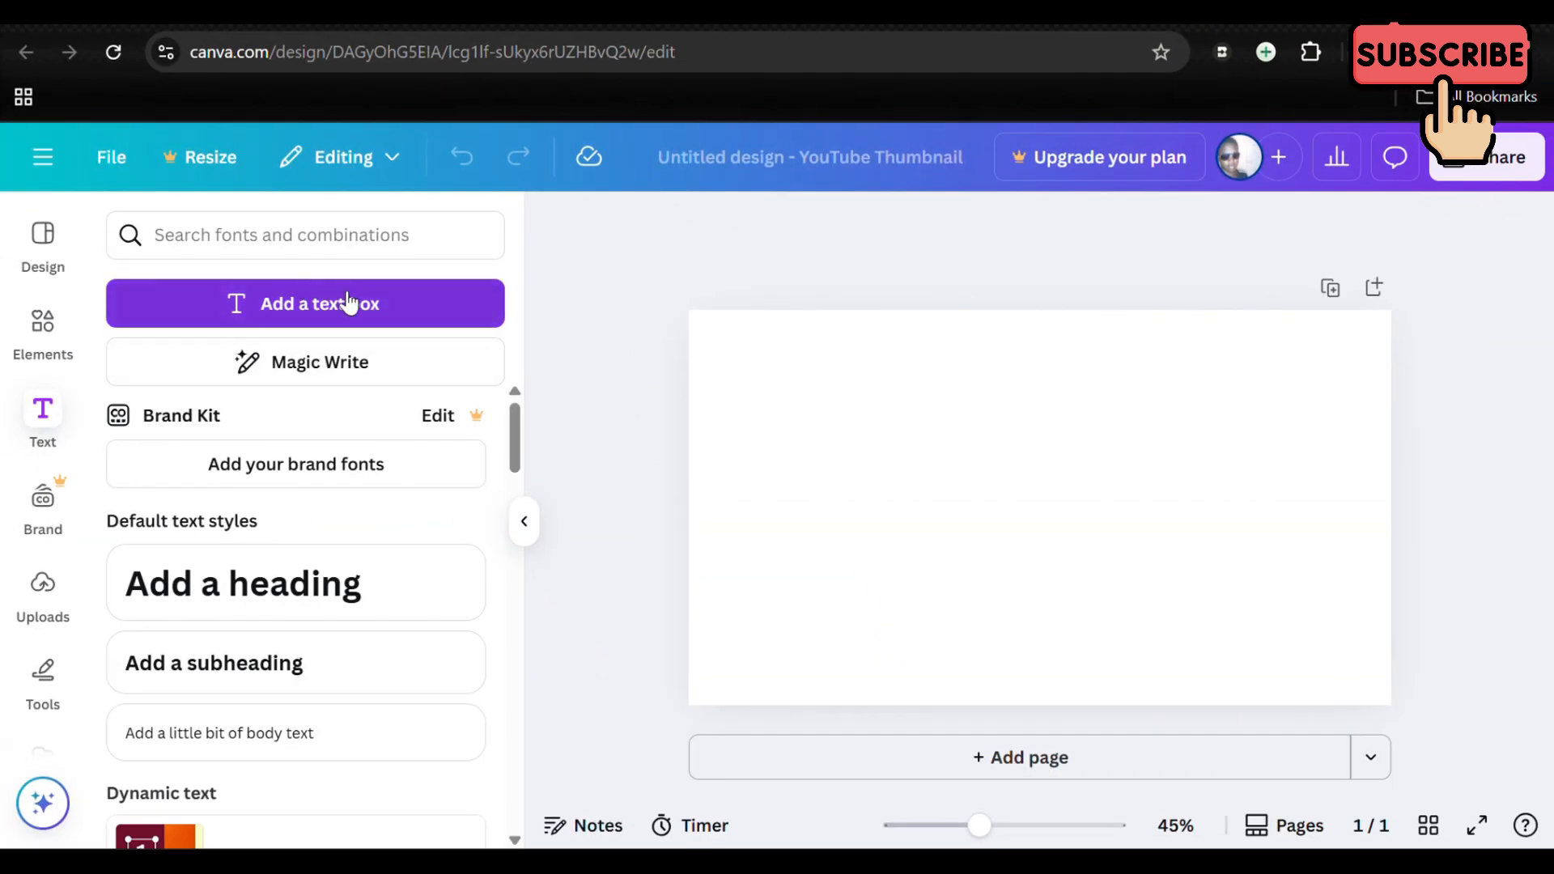
scroll(371, 544, down, 2)
scroll(373, 550, up, 2)
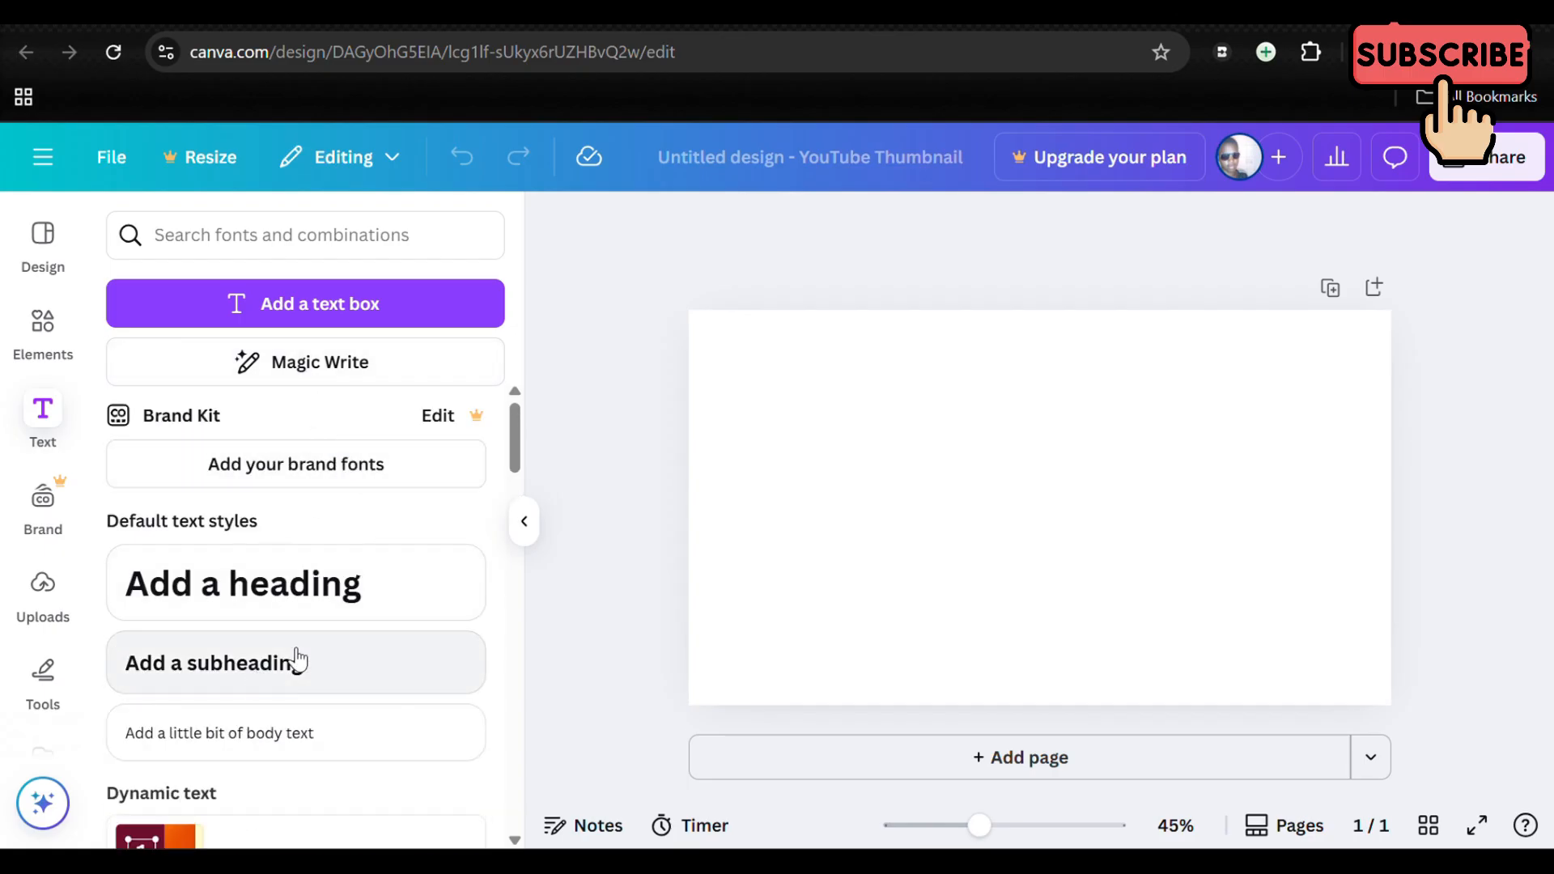
scroll(264, 607, down, 5)
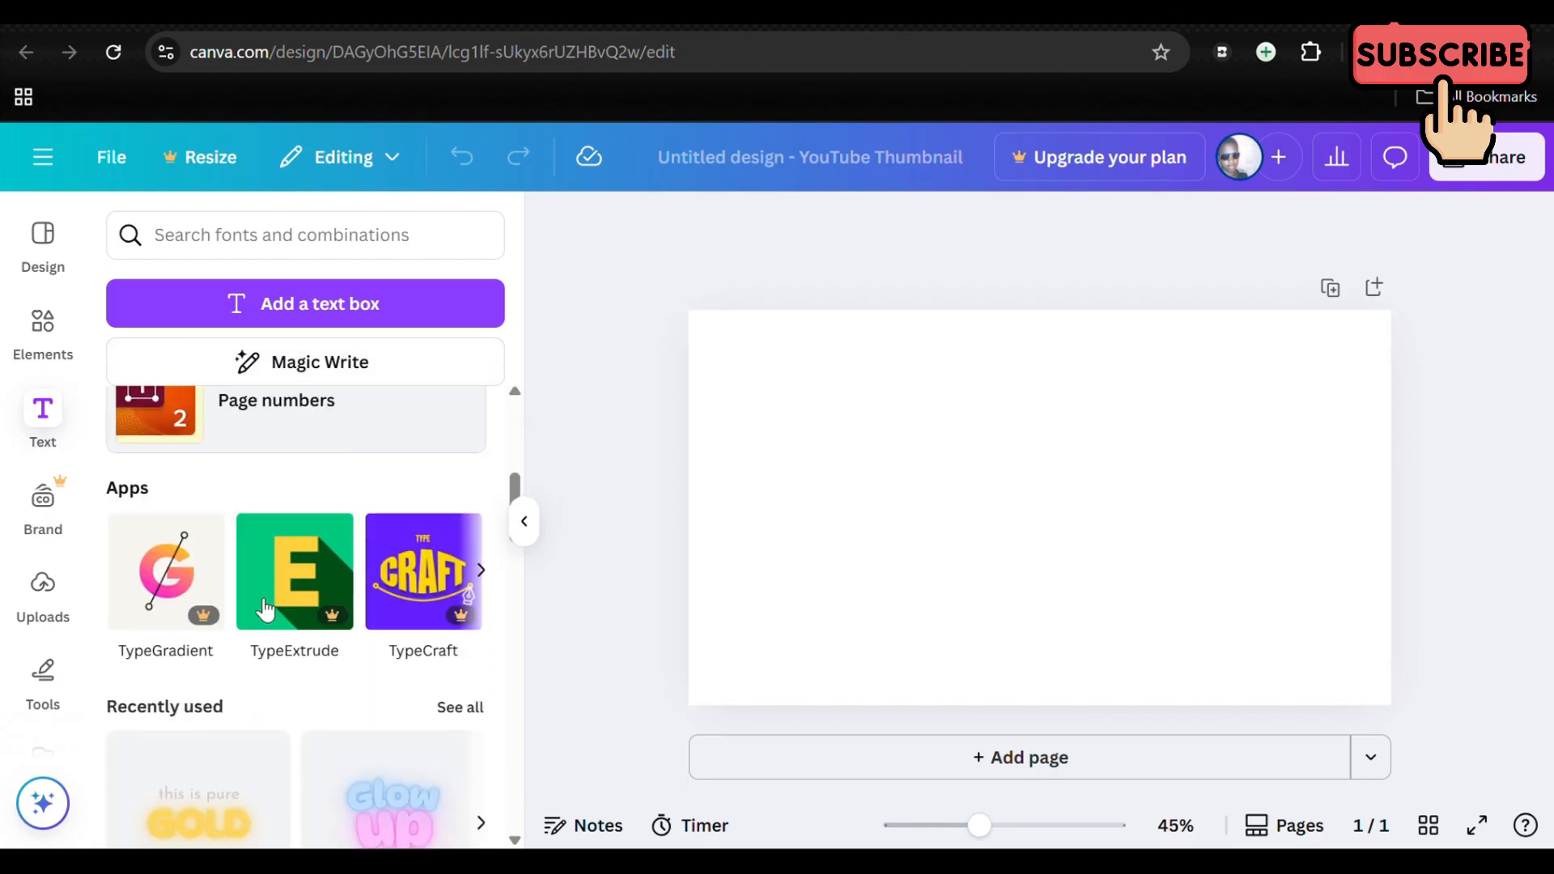
scroll(264, 607, down, 5)
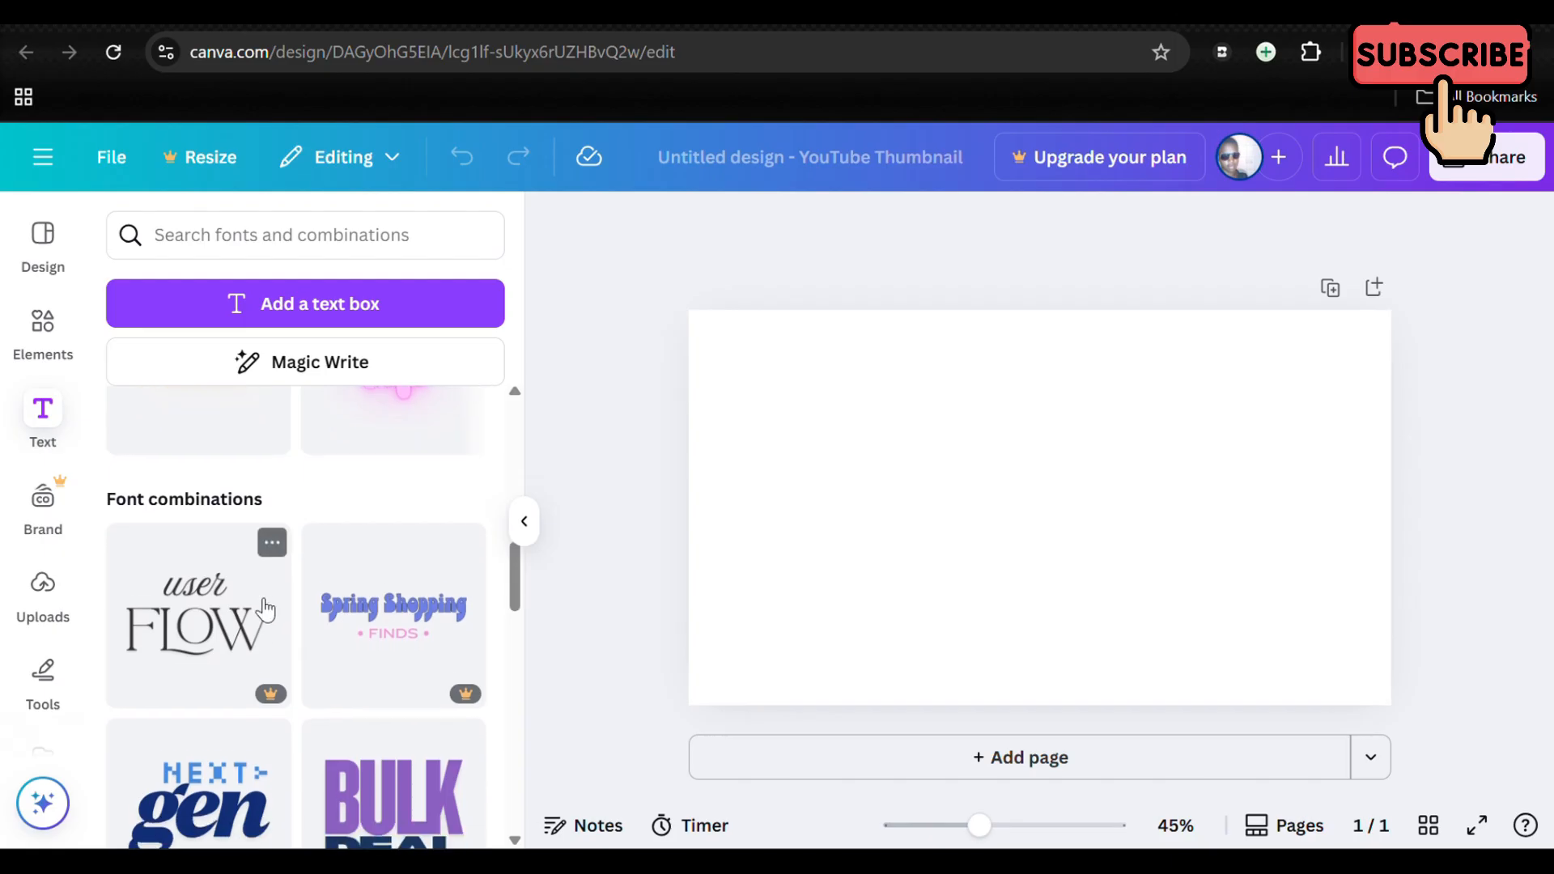
scroll(265, 607, down, 10)
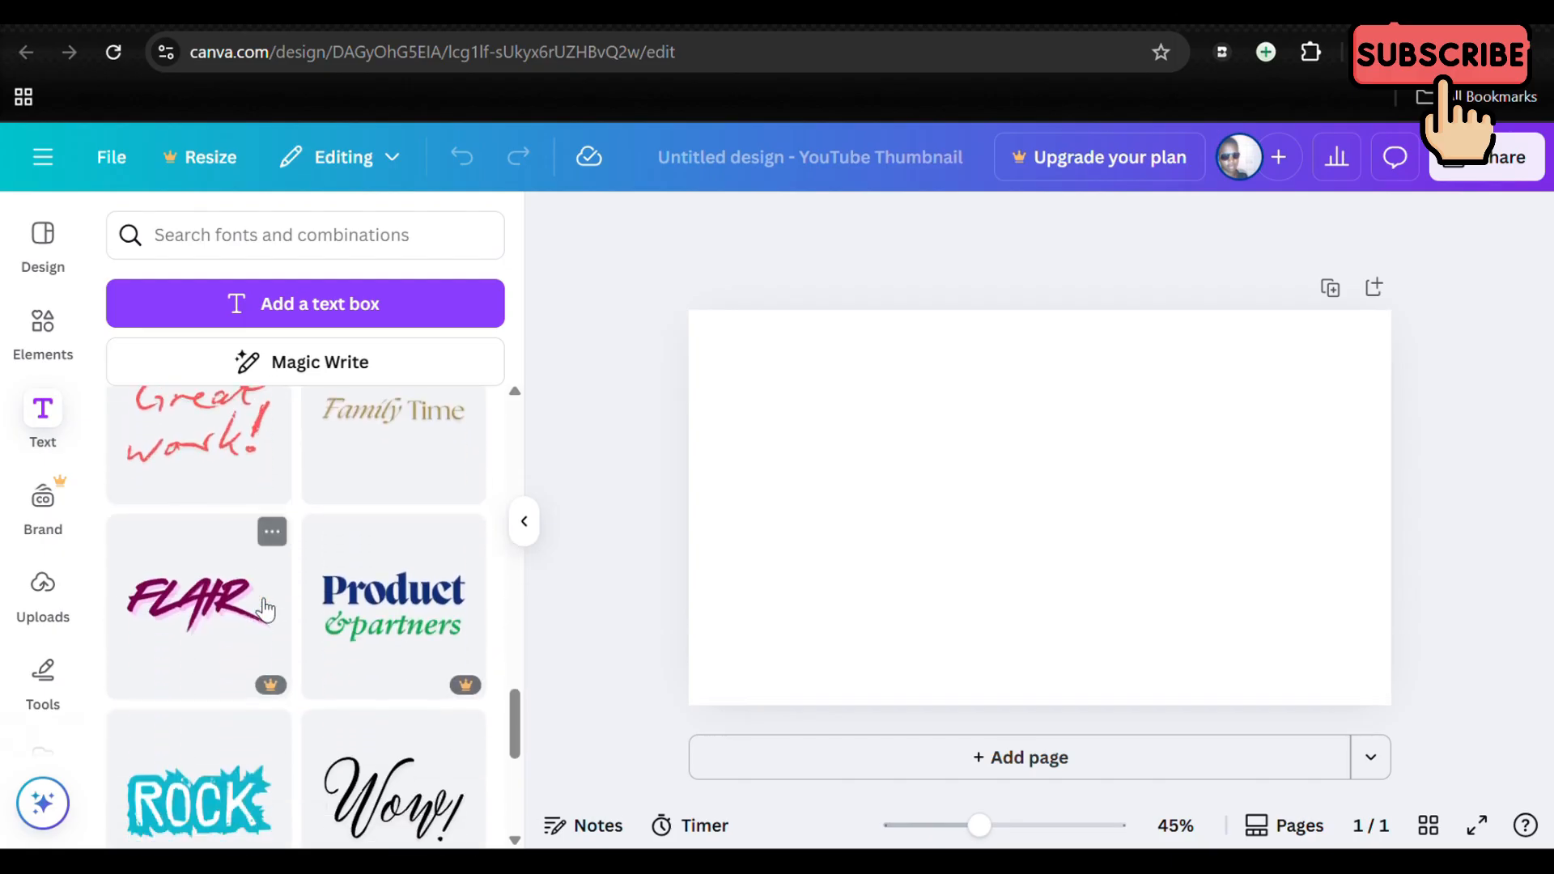
scroll(264, 609, down, 10)
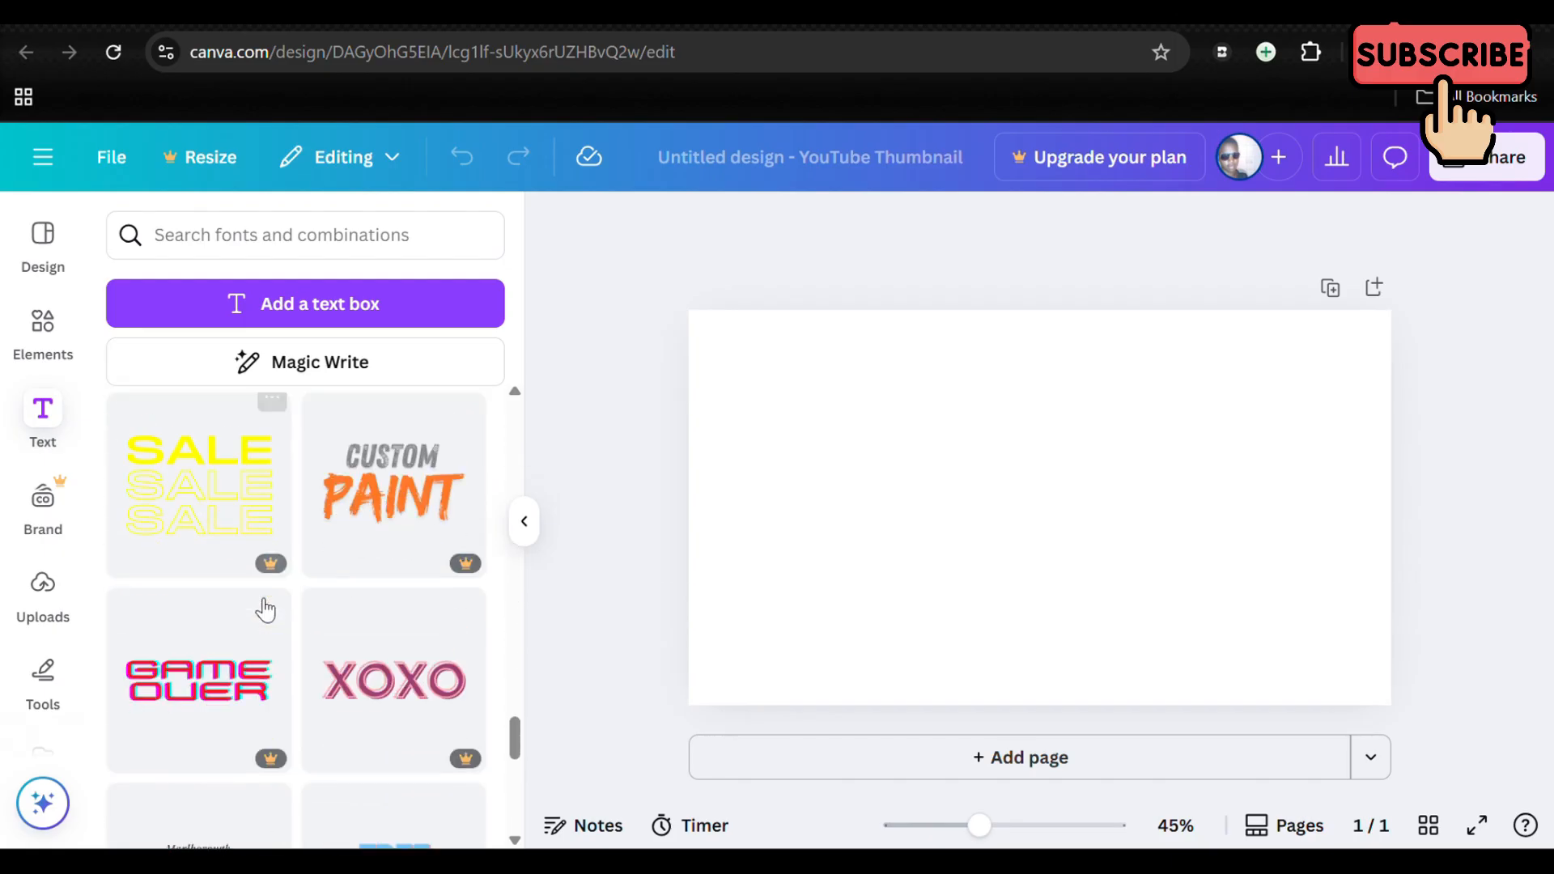
scroll(265, 608, up, 20)
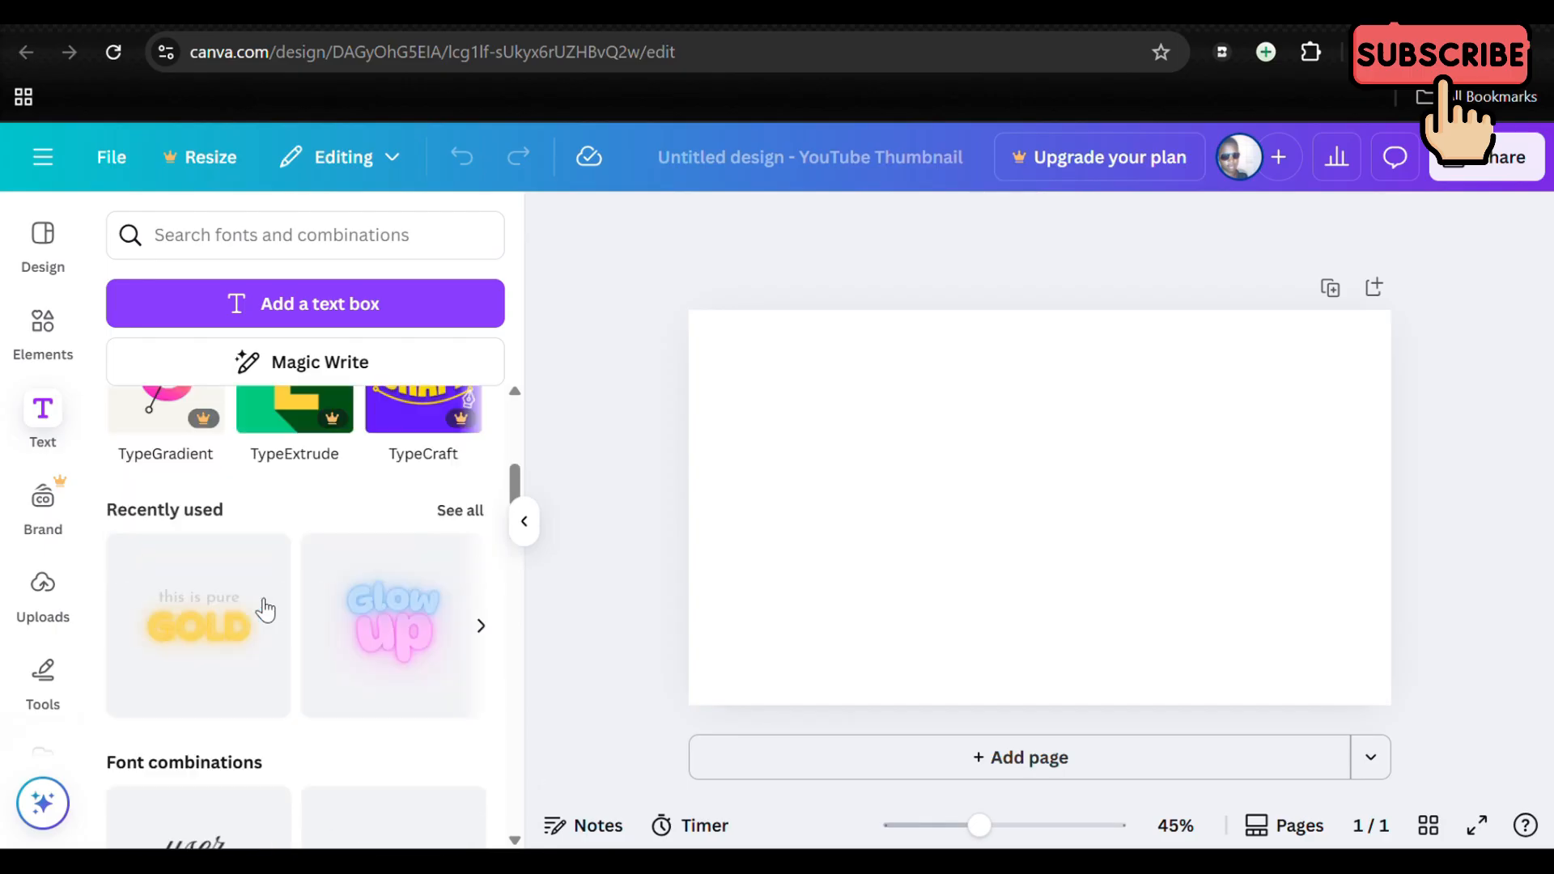
scroll(265, 608, up, 8)
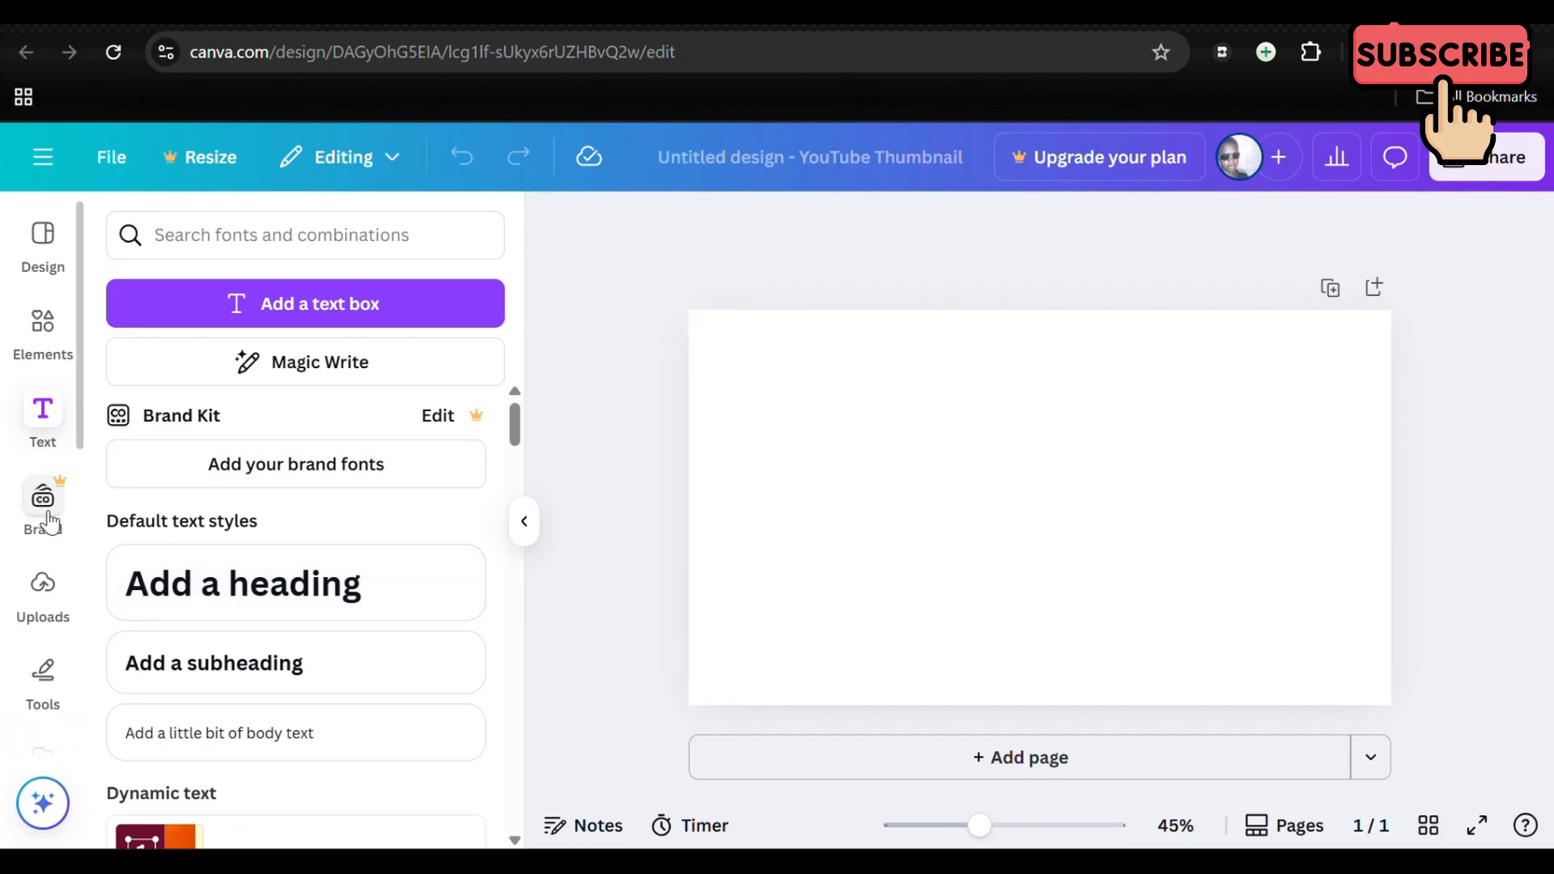
Step: Look through the uploaded images
click(46, 621)
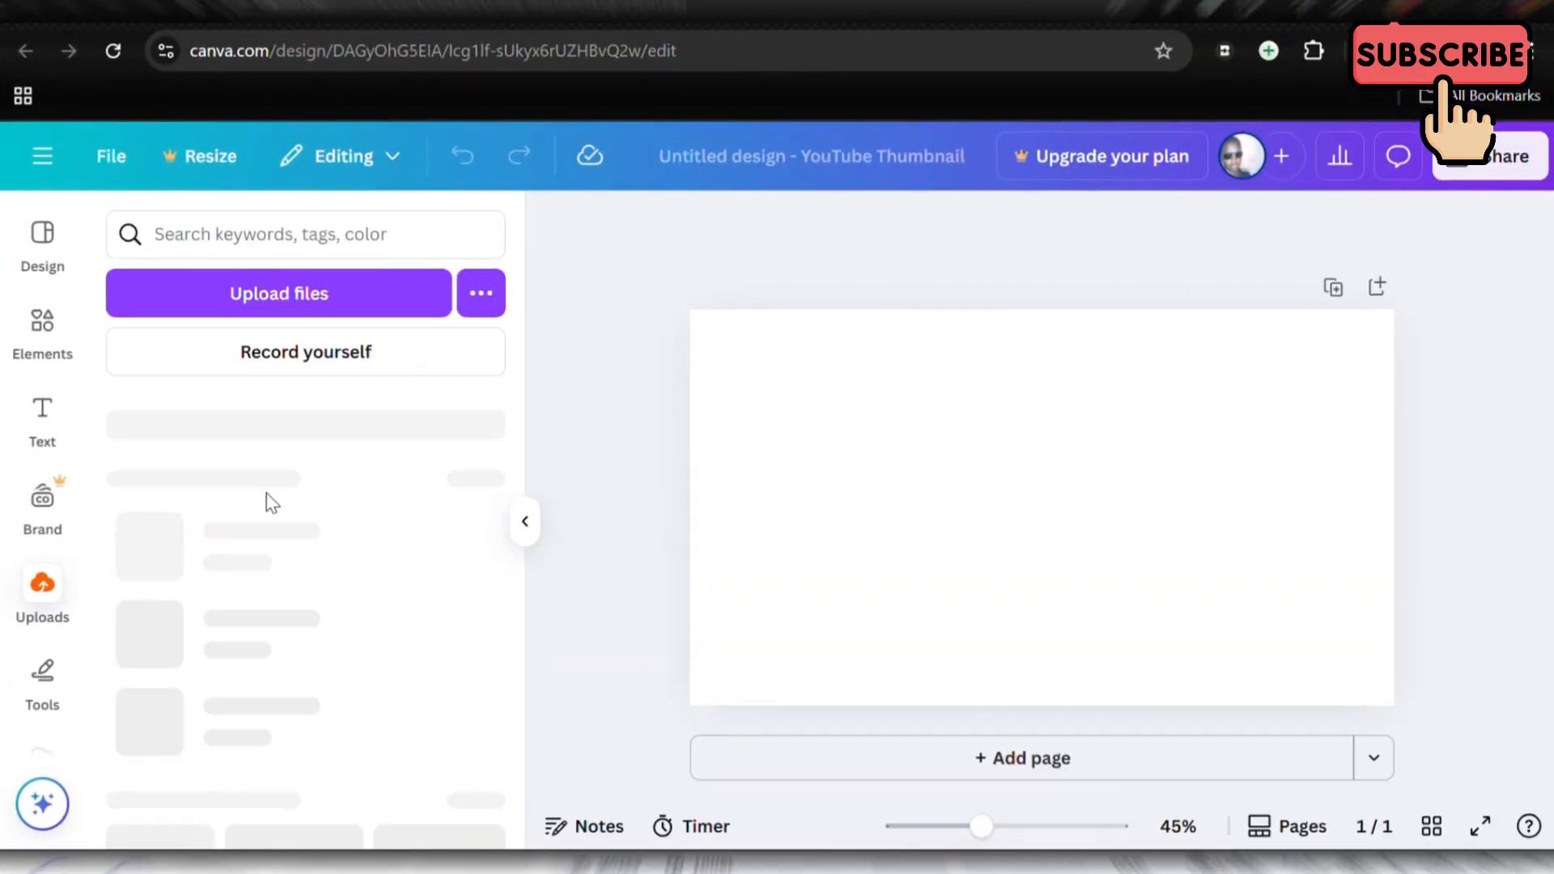
scroll(283, 498, down, 4)
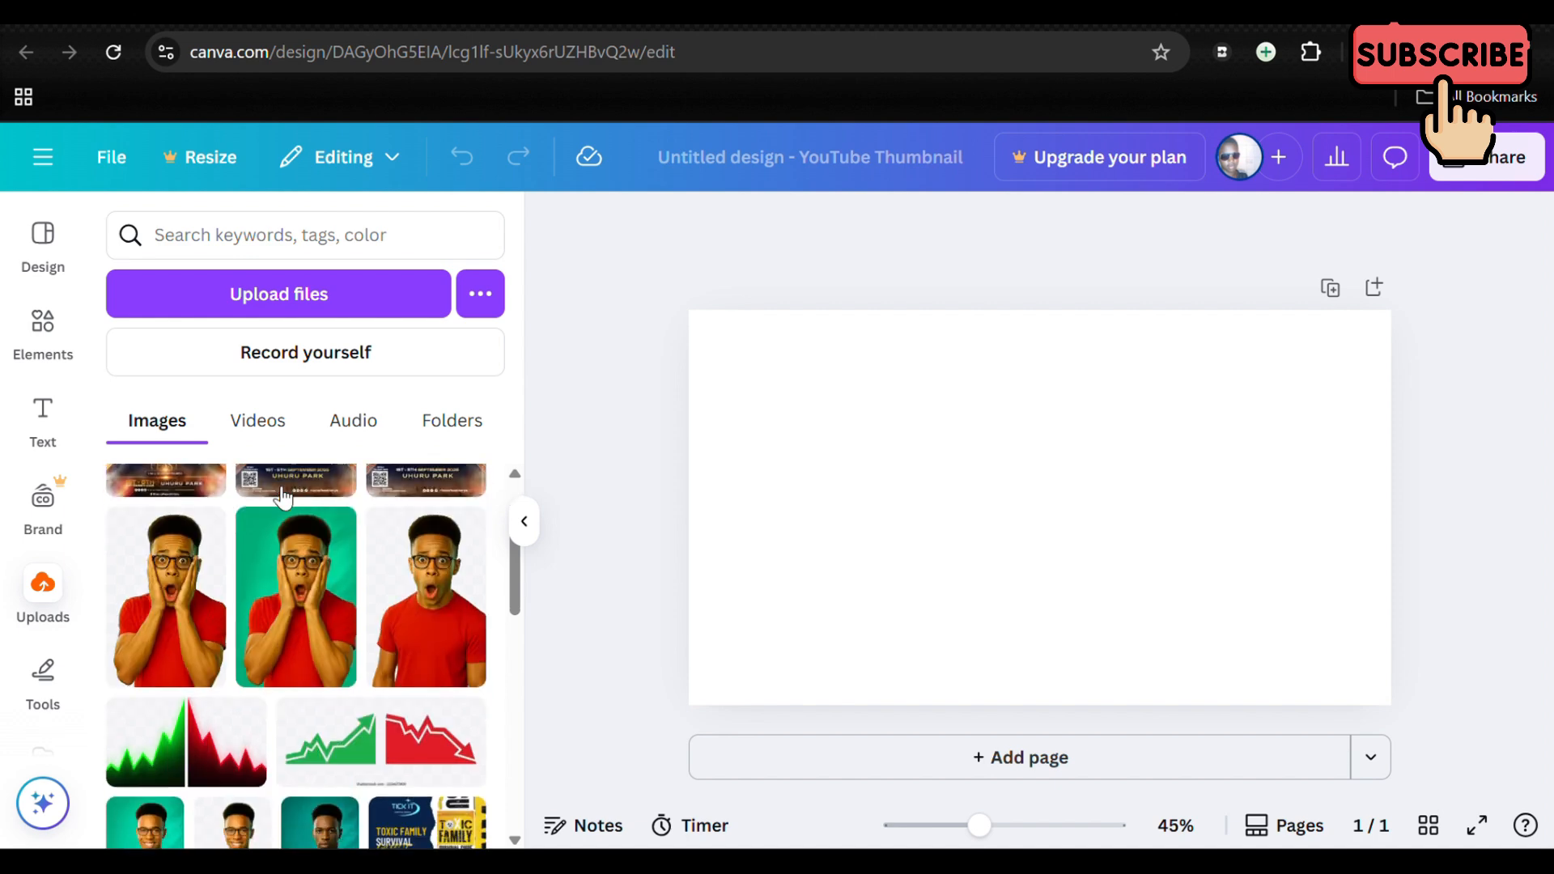
scroll(282, 497, up, 4)
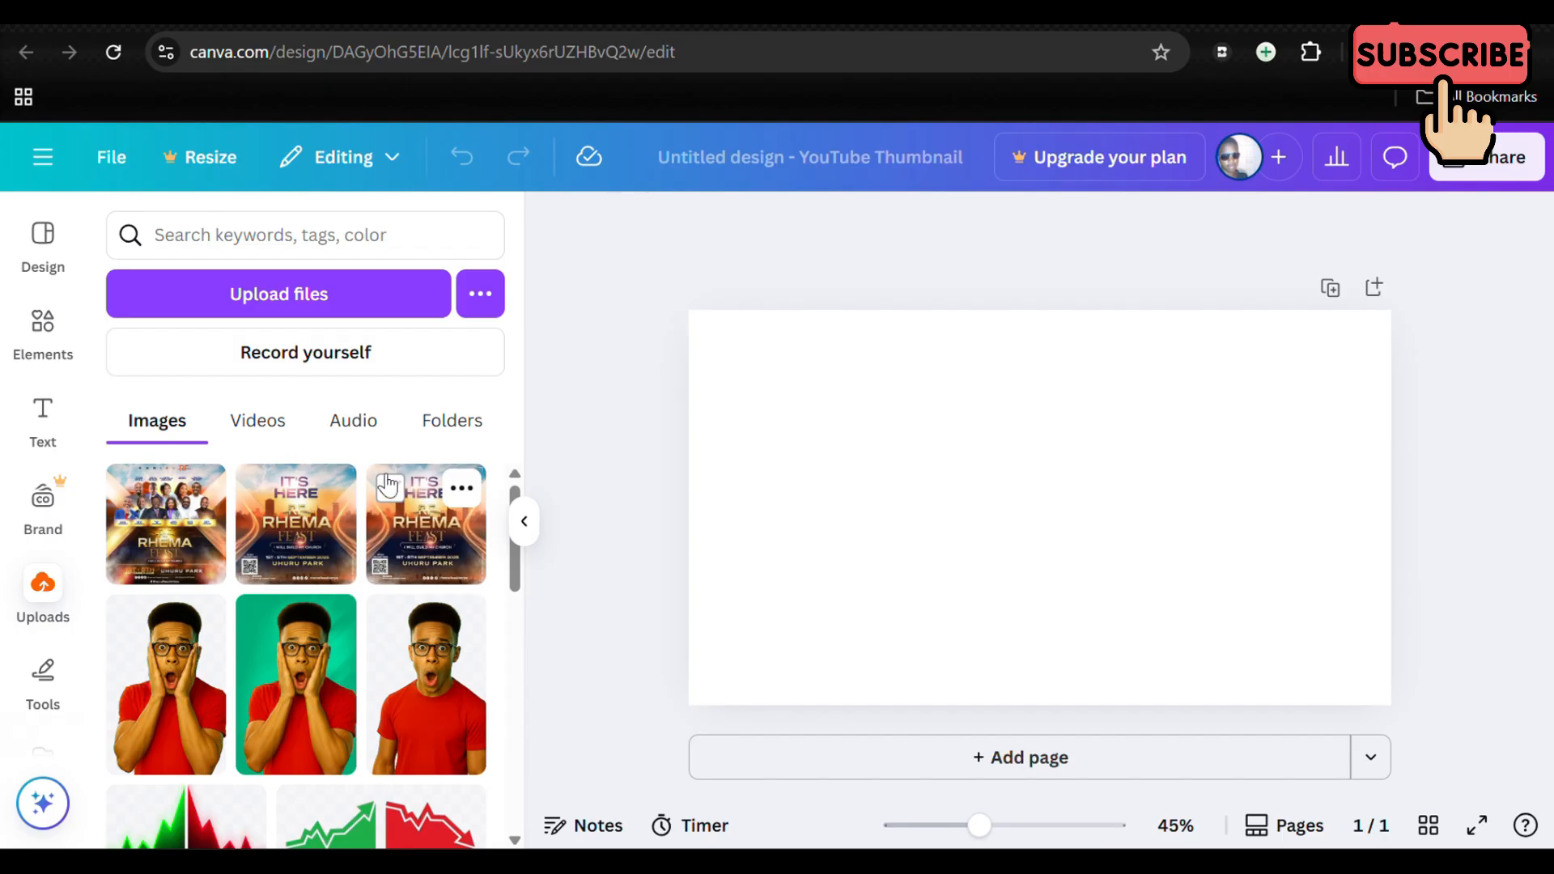
Step: Look over the drawing tools and the remaining editor sections, including Projects, Apps, Magic Media and Audio
click(43, 676)
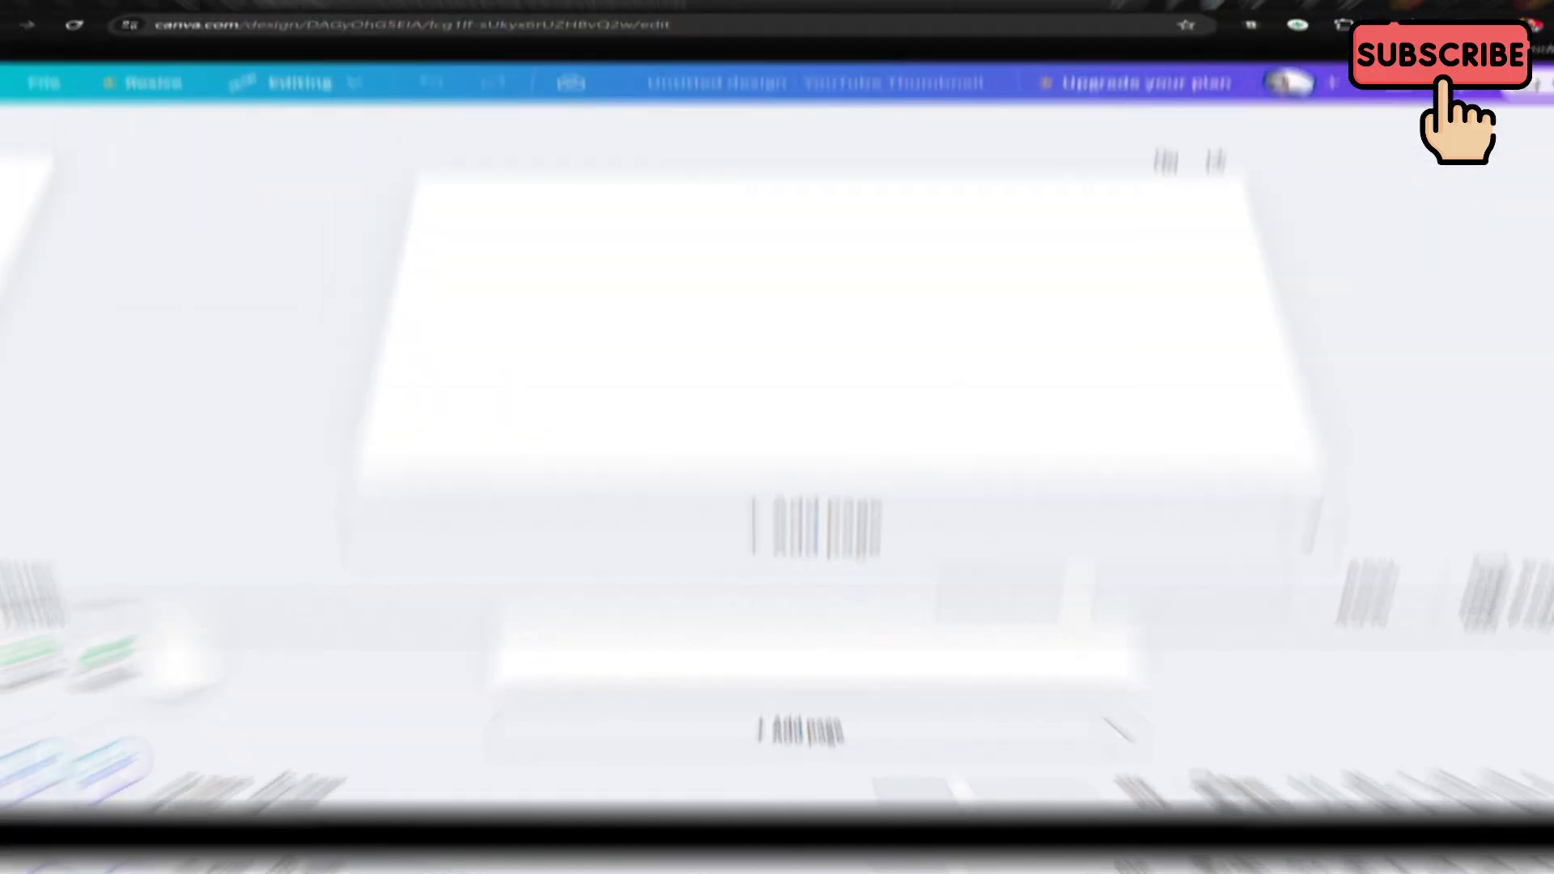
scroll(42, 558, down, 3)
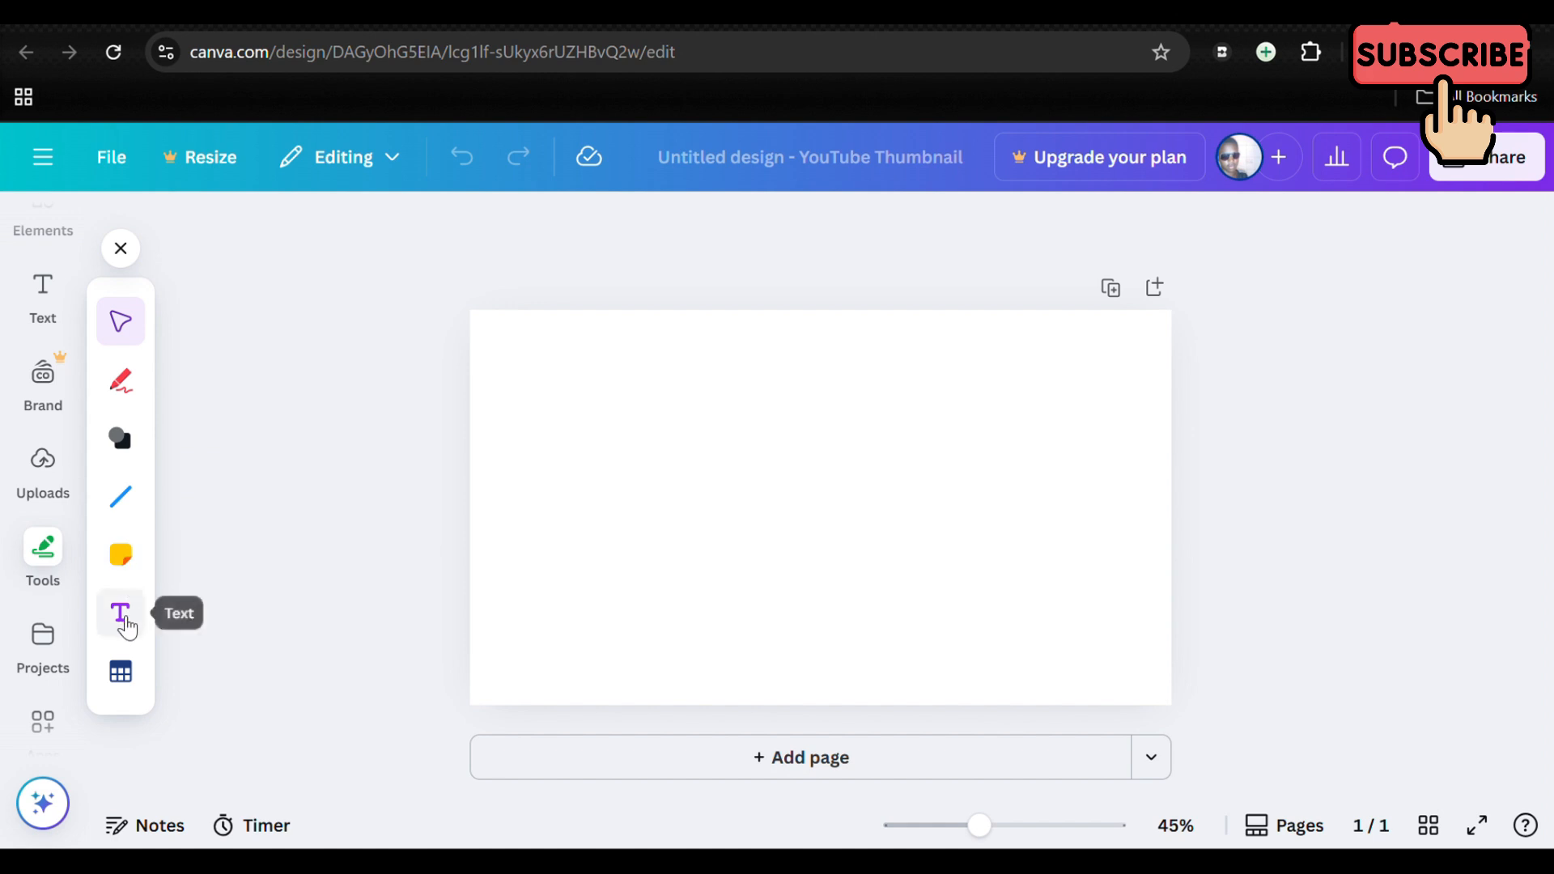
scroll(62, 586, down, 2)
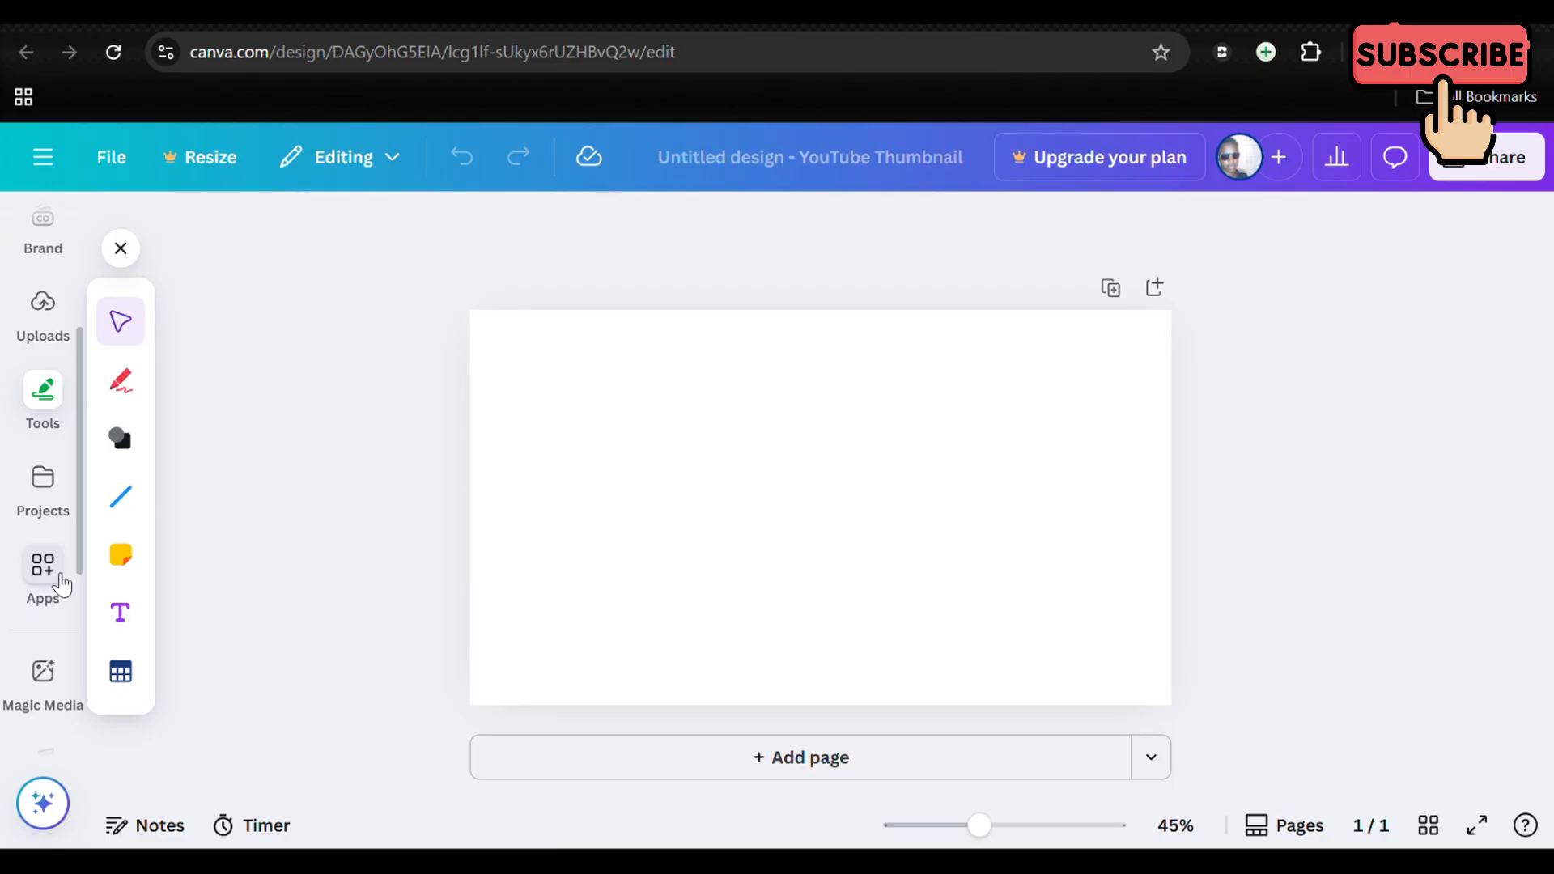
scroll(63, 586, down, 1)
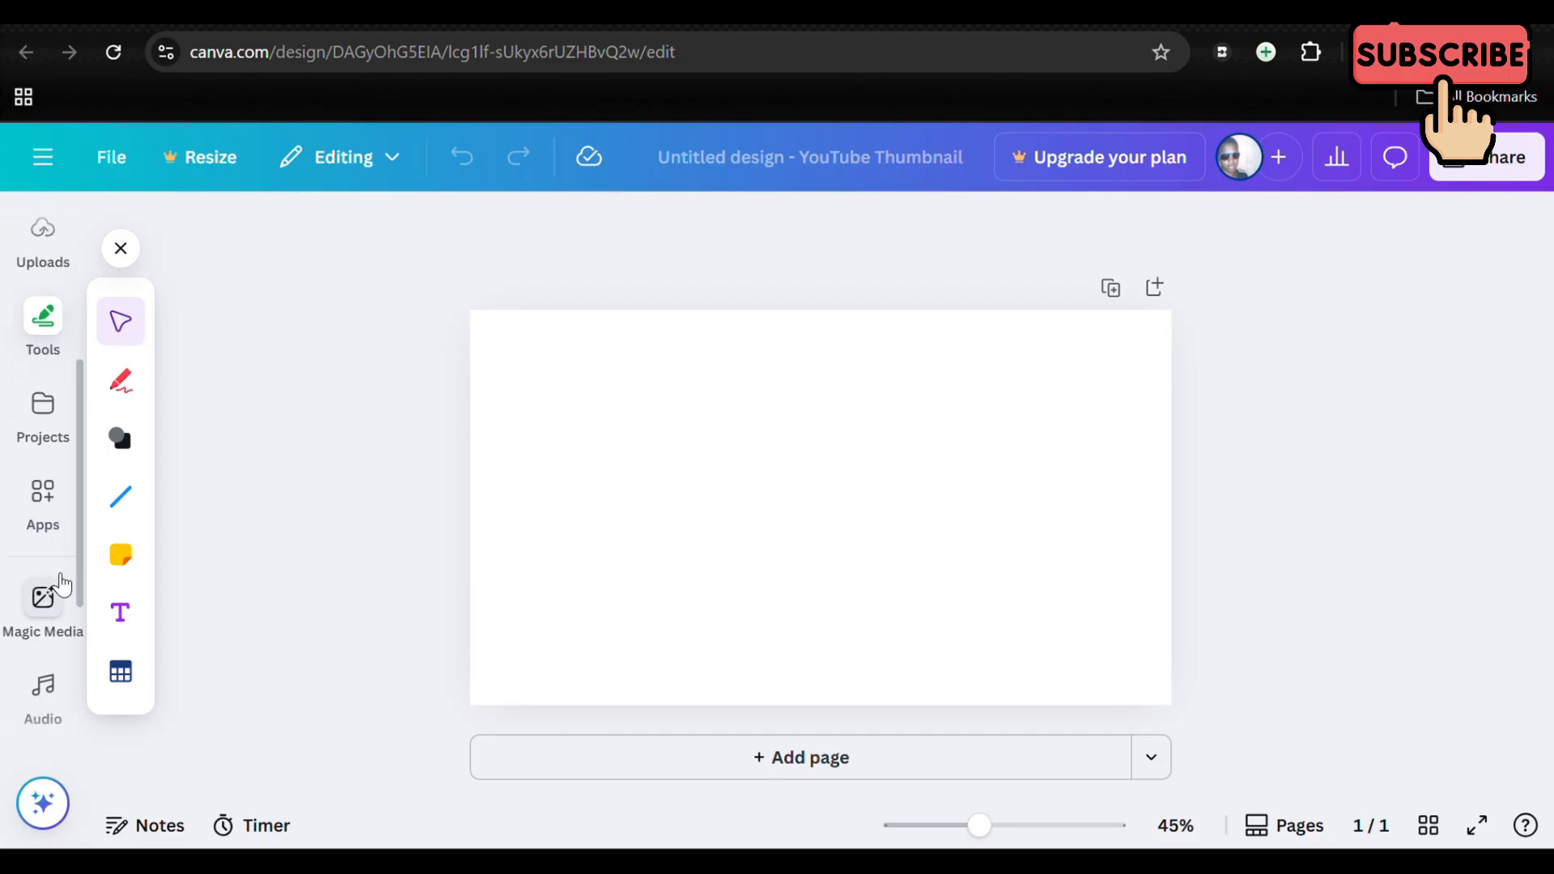
scroll(62, 586, down, 1)
scroll(62, 586, down, 1)
scroll(59, 583, up, 6)
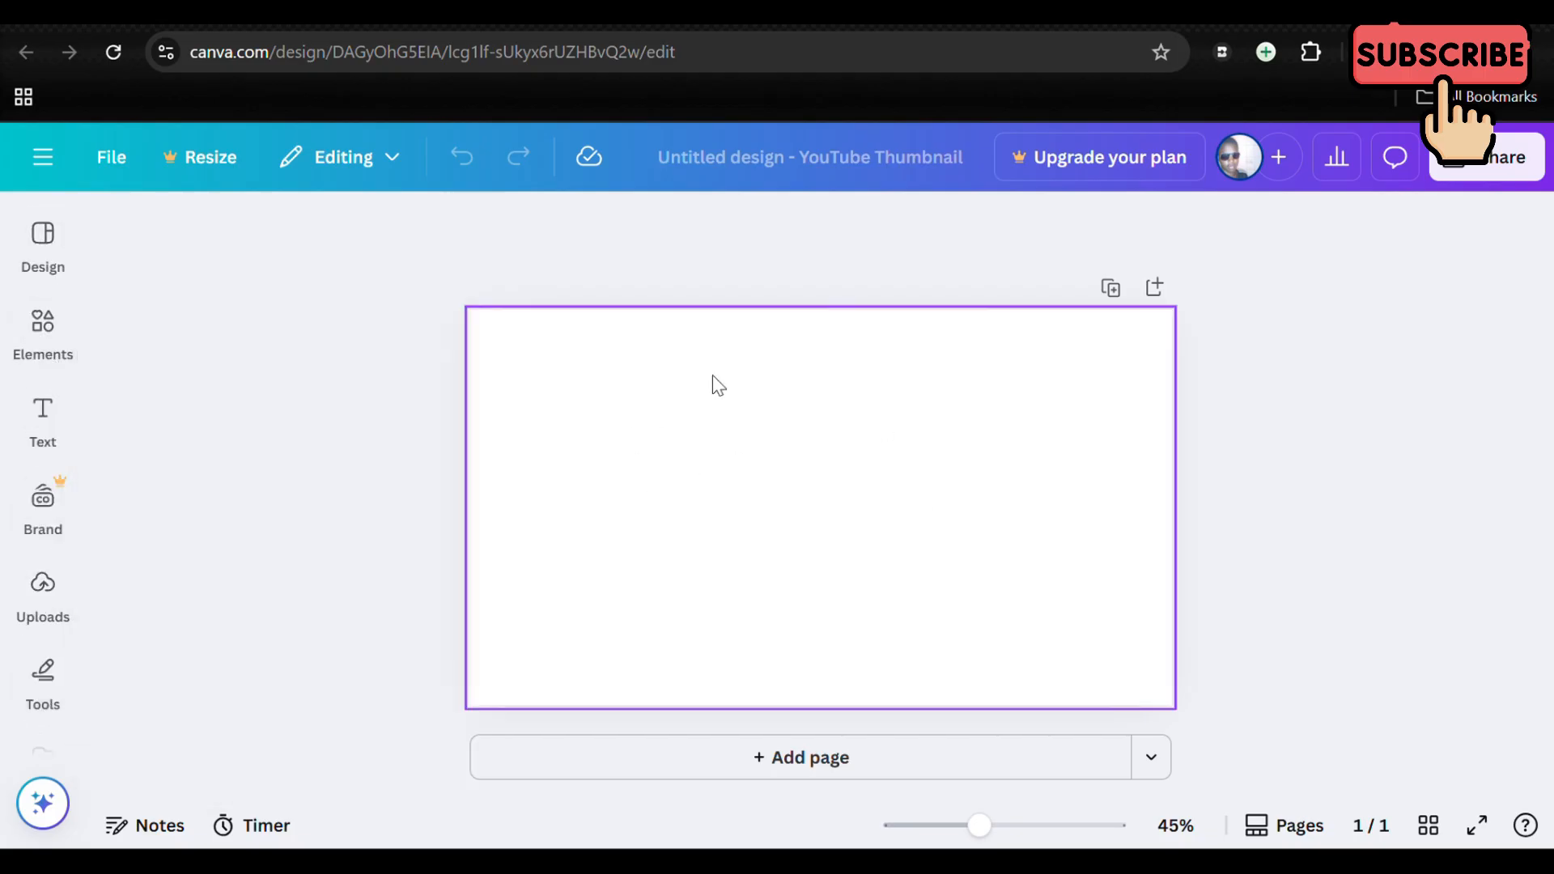
Step: View the arrow shapes in the elements library and clear the "arrow" search
click(27, 344)
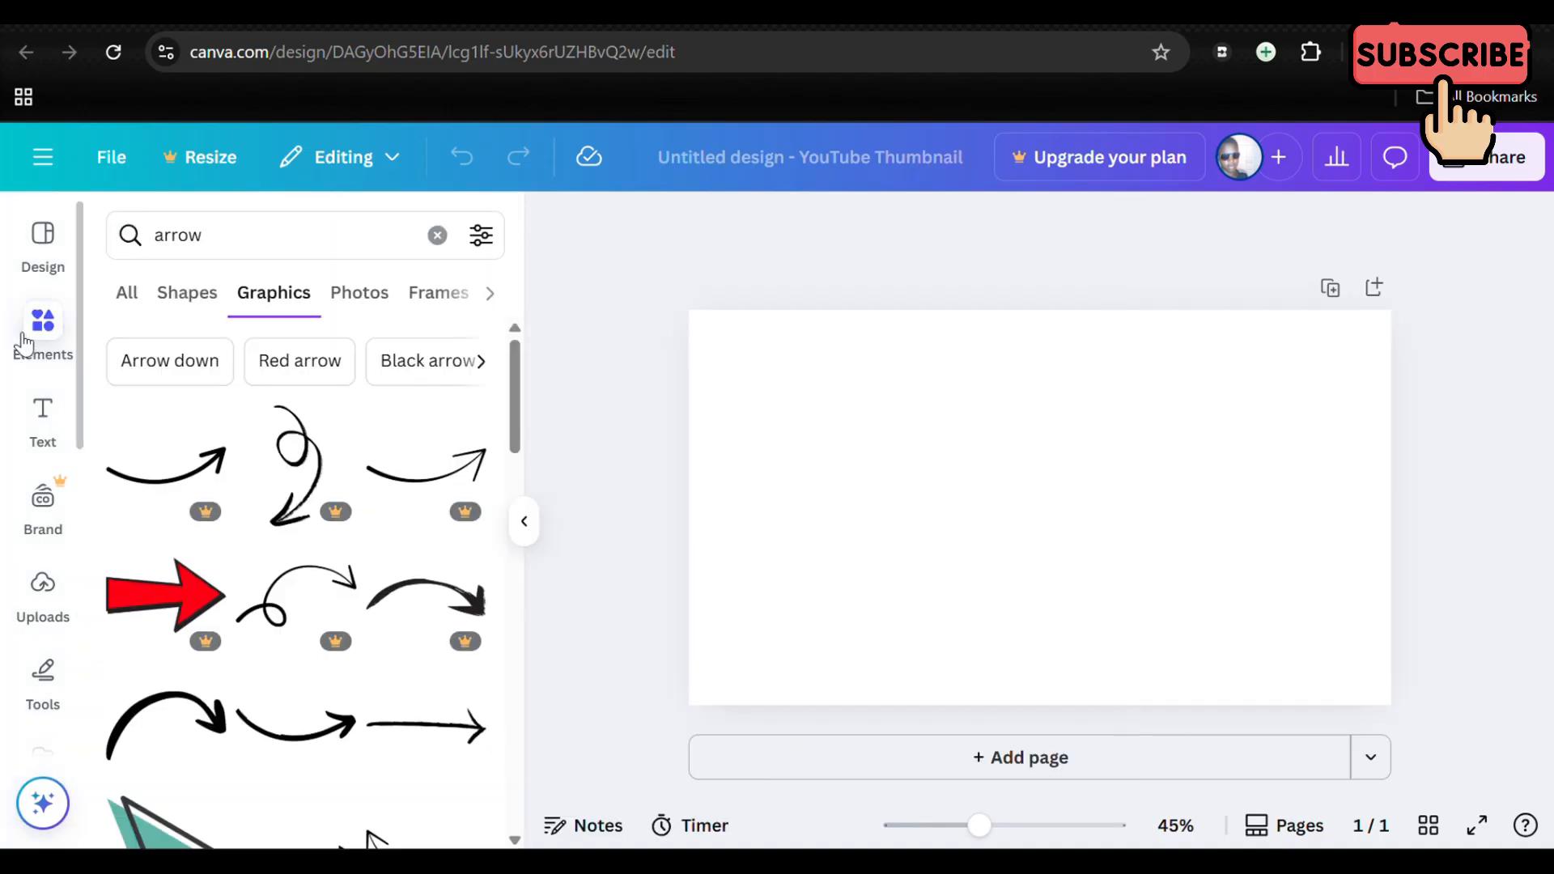
click(191, 301)
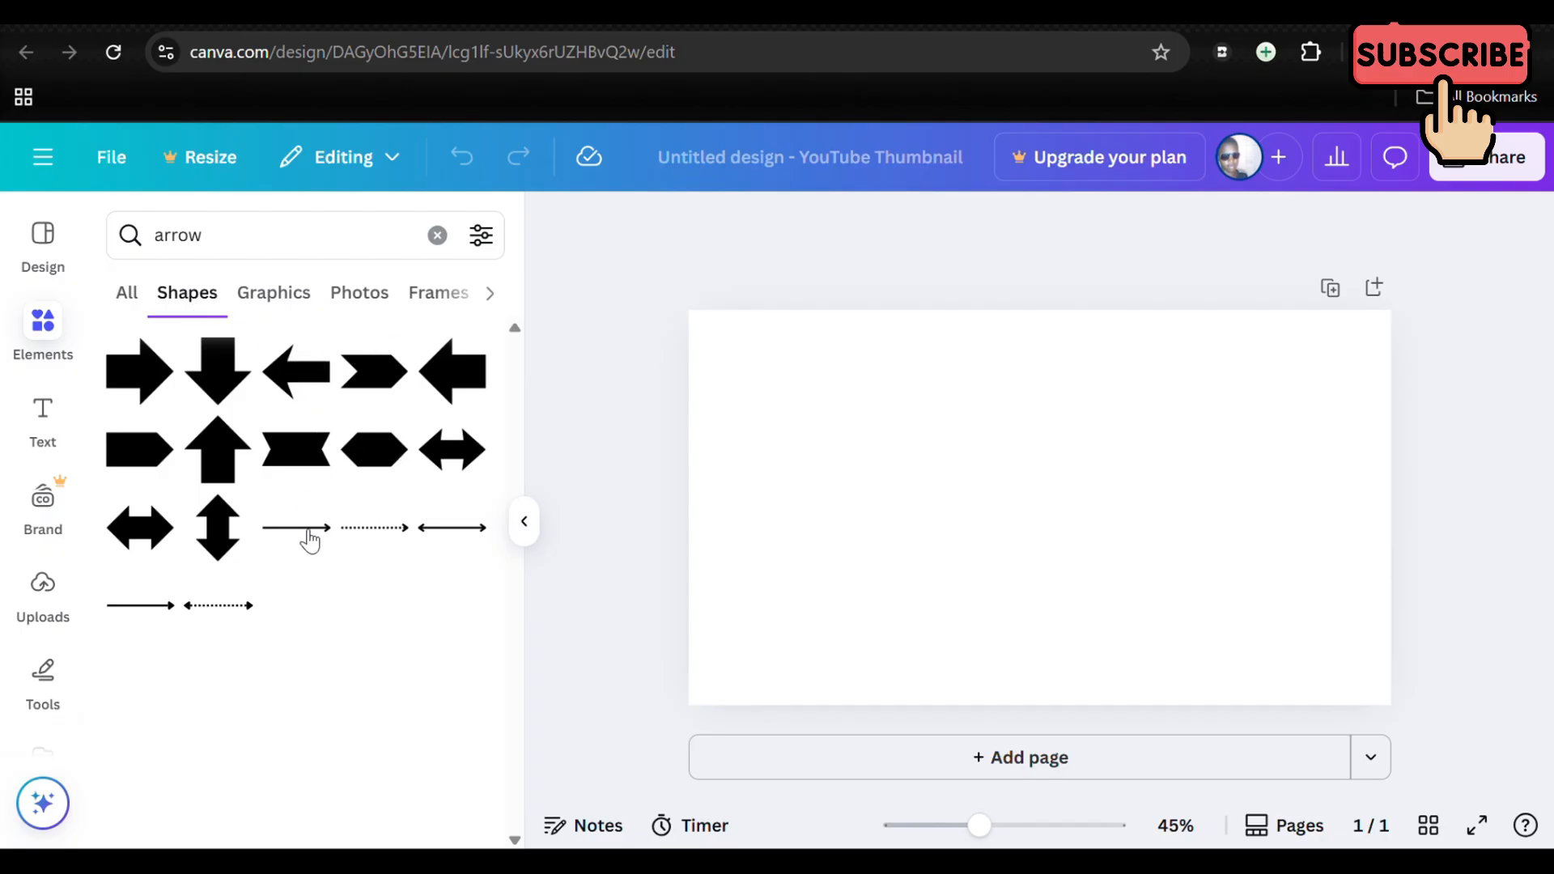
click(440, 235)
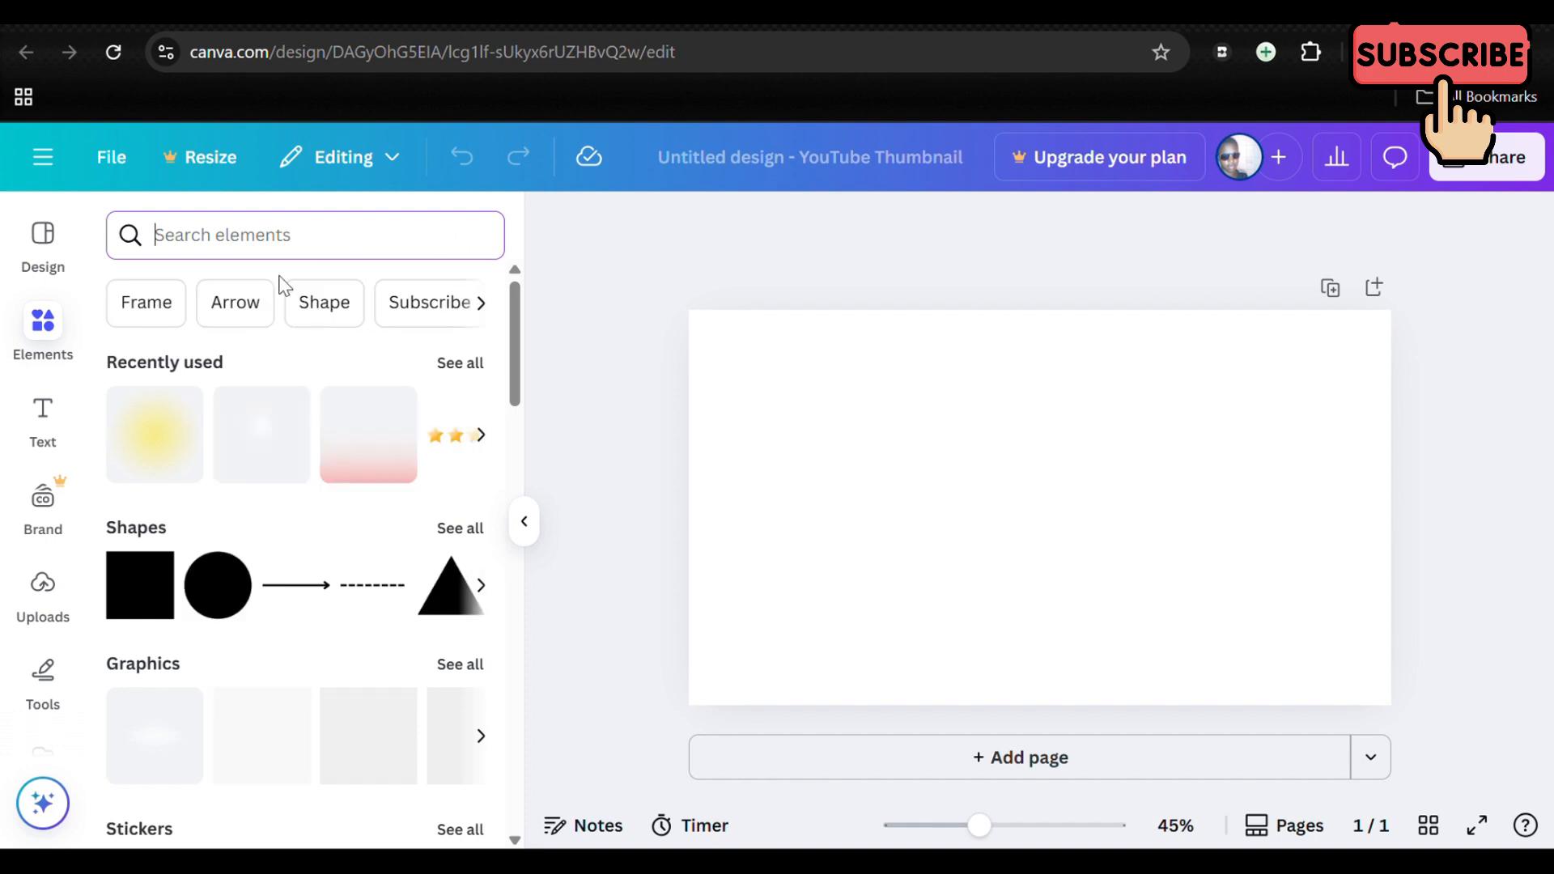
Step: Add a square shape and reshape it into a slim bar along the upper edge, covering the left half of the page's width
click(139, 599)
click(1230, 502)
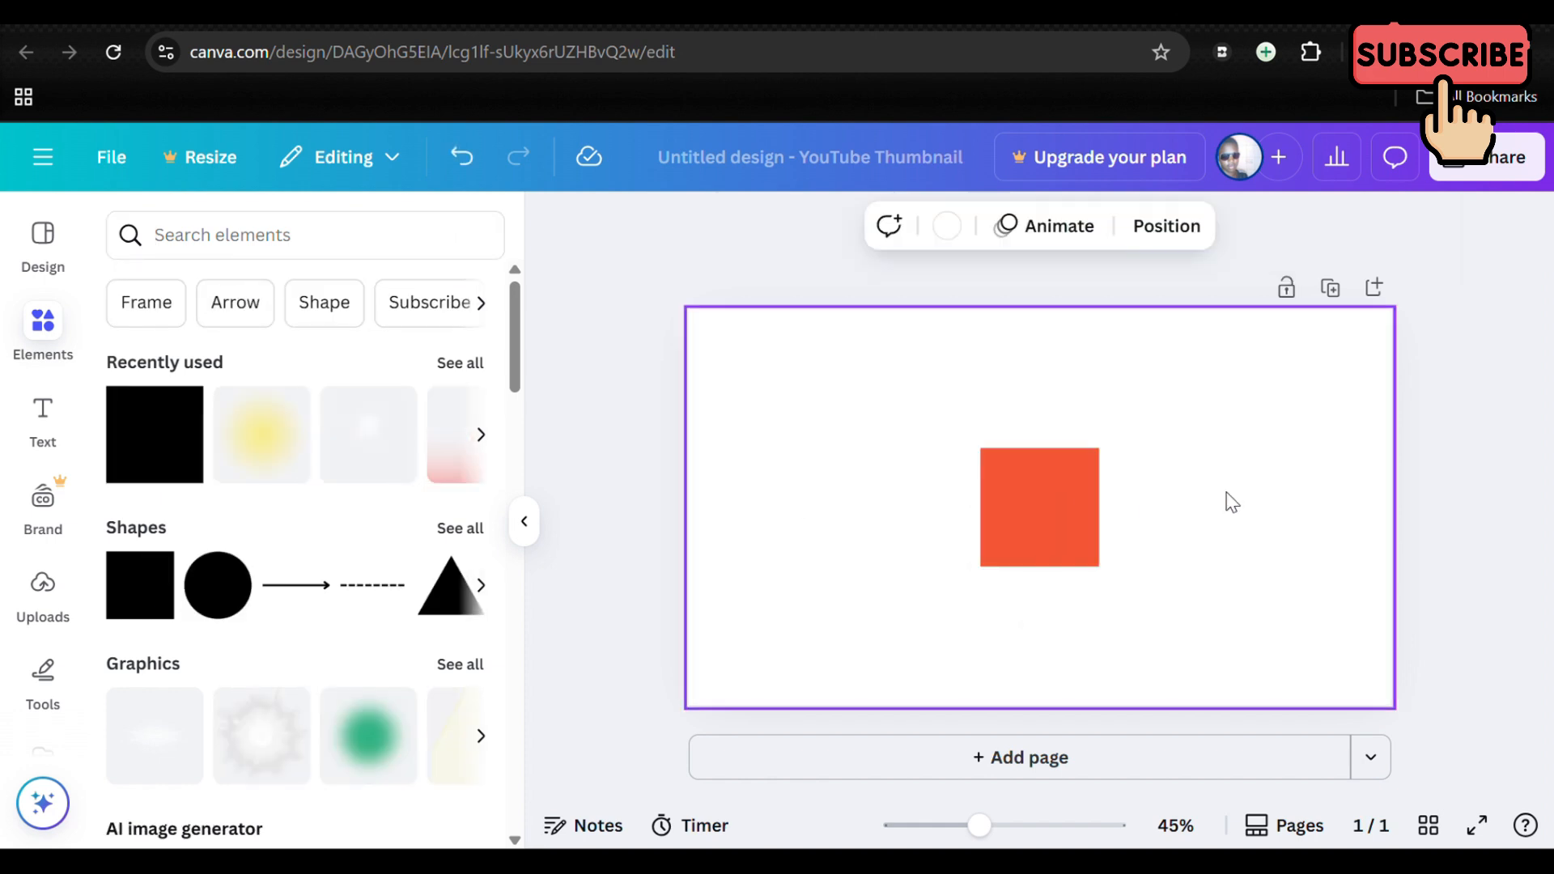
drag(1067, 512, 1042, 341)
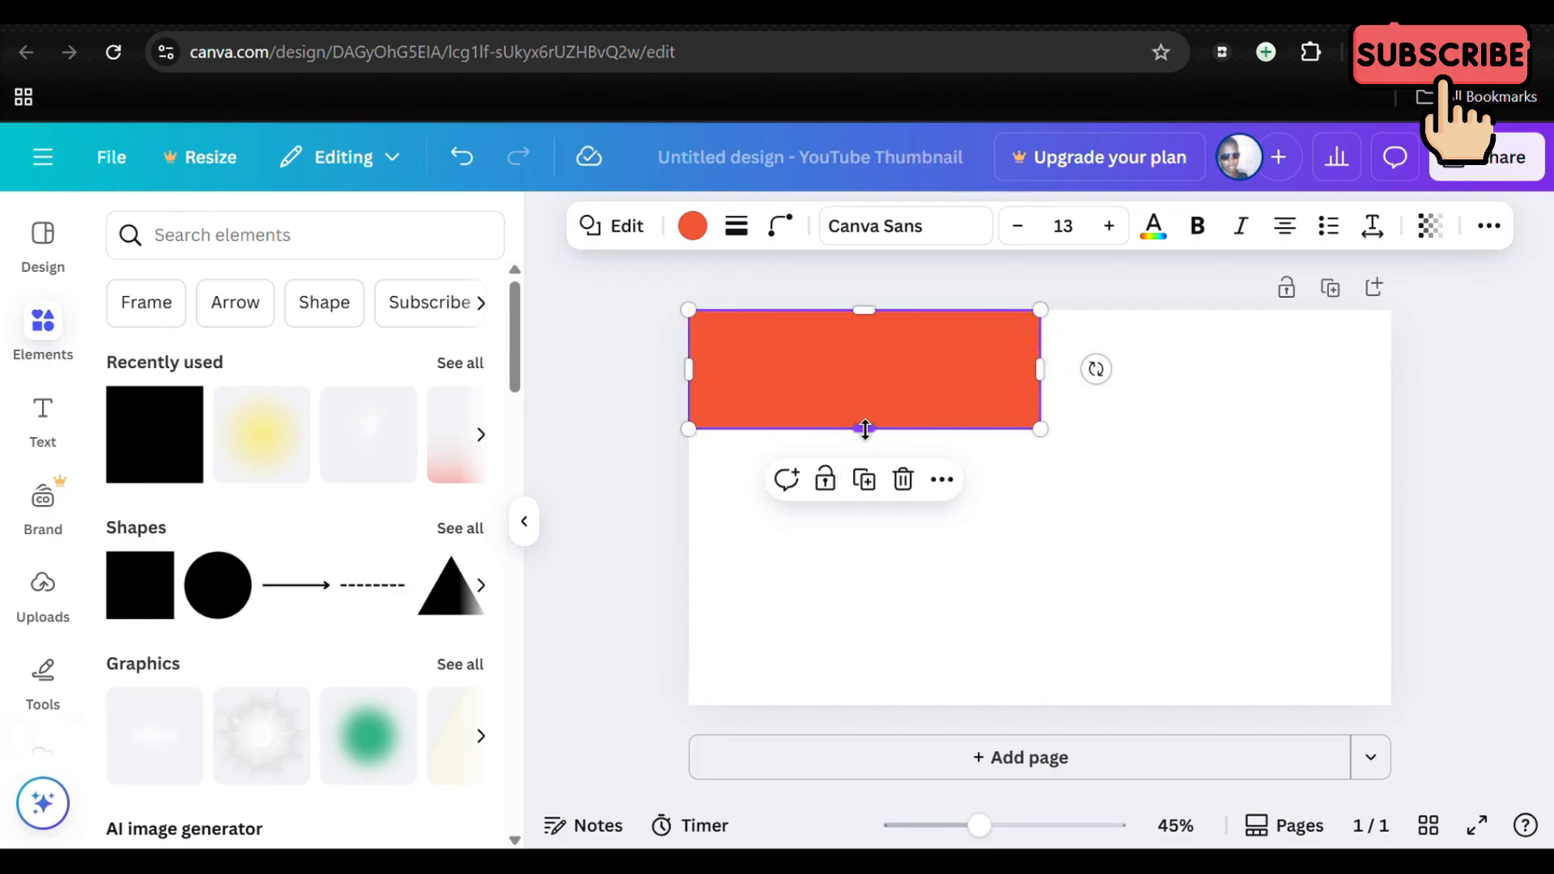
drag(865, 429, 863, 395)
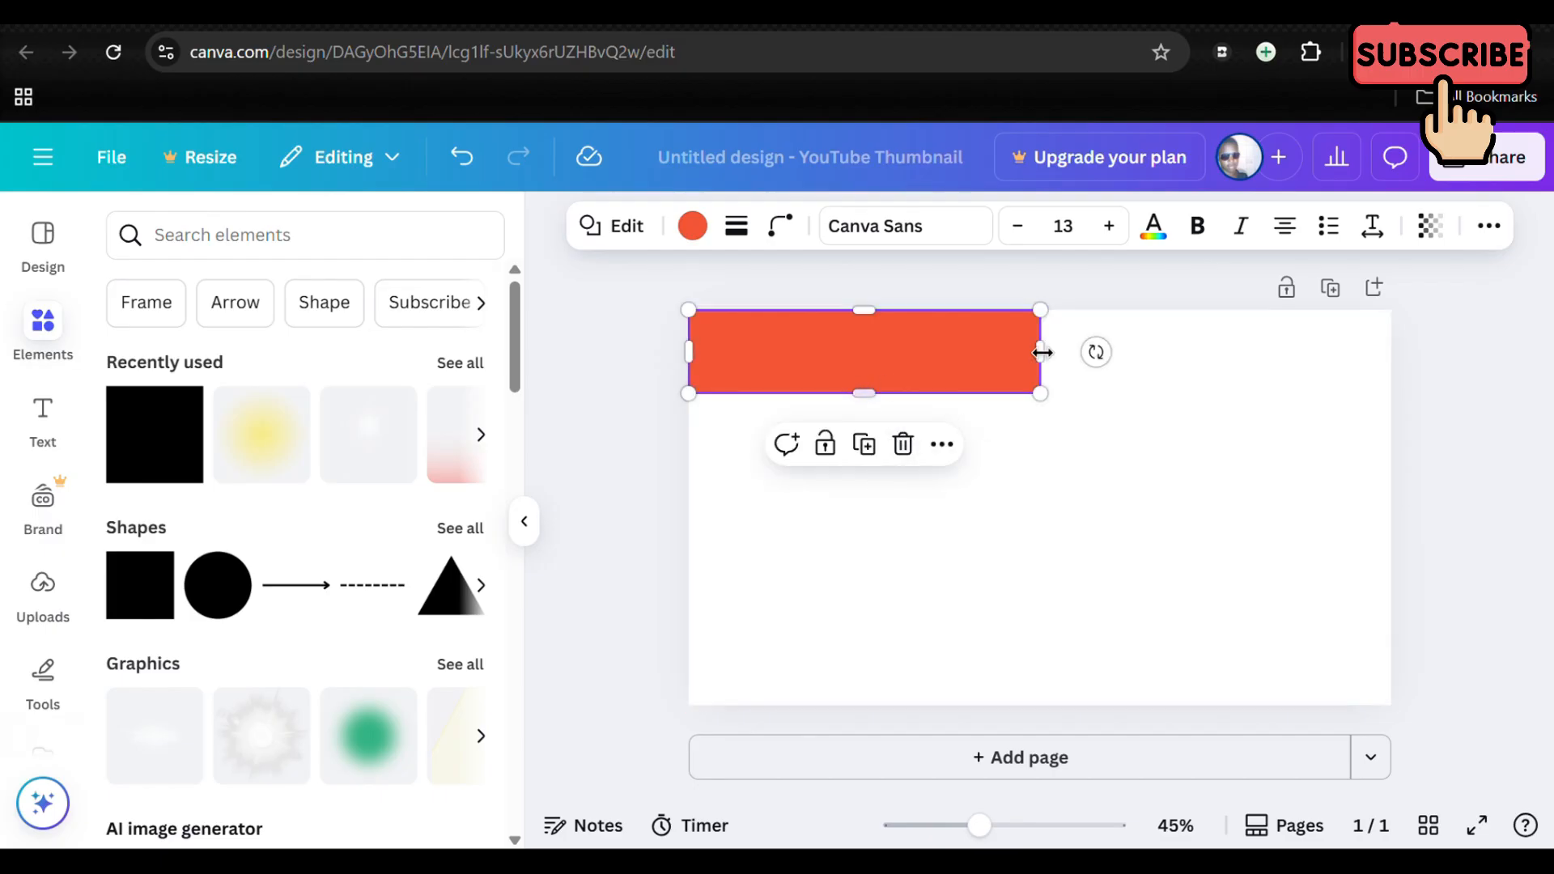
Step: Duplicate the orange bar and place the copy flush beside it, filling the right half of the page's upper edge
click(866, 457)
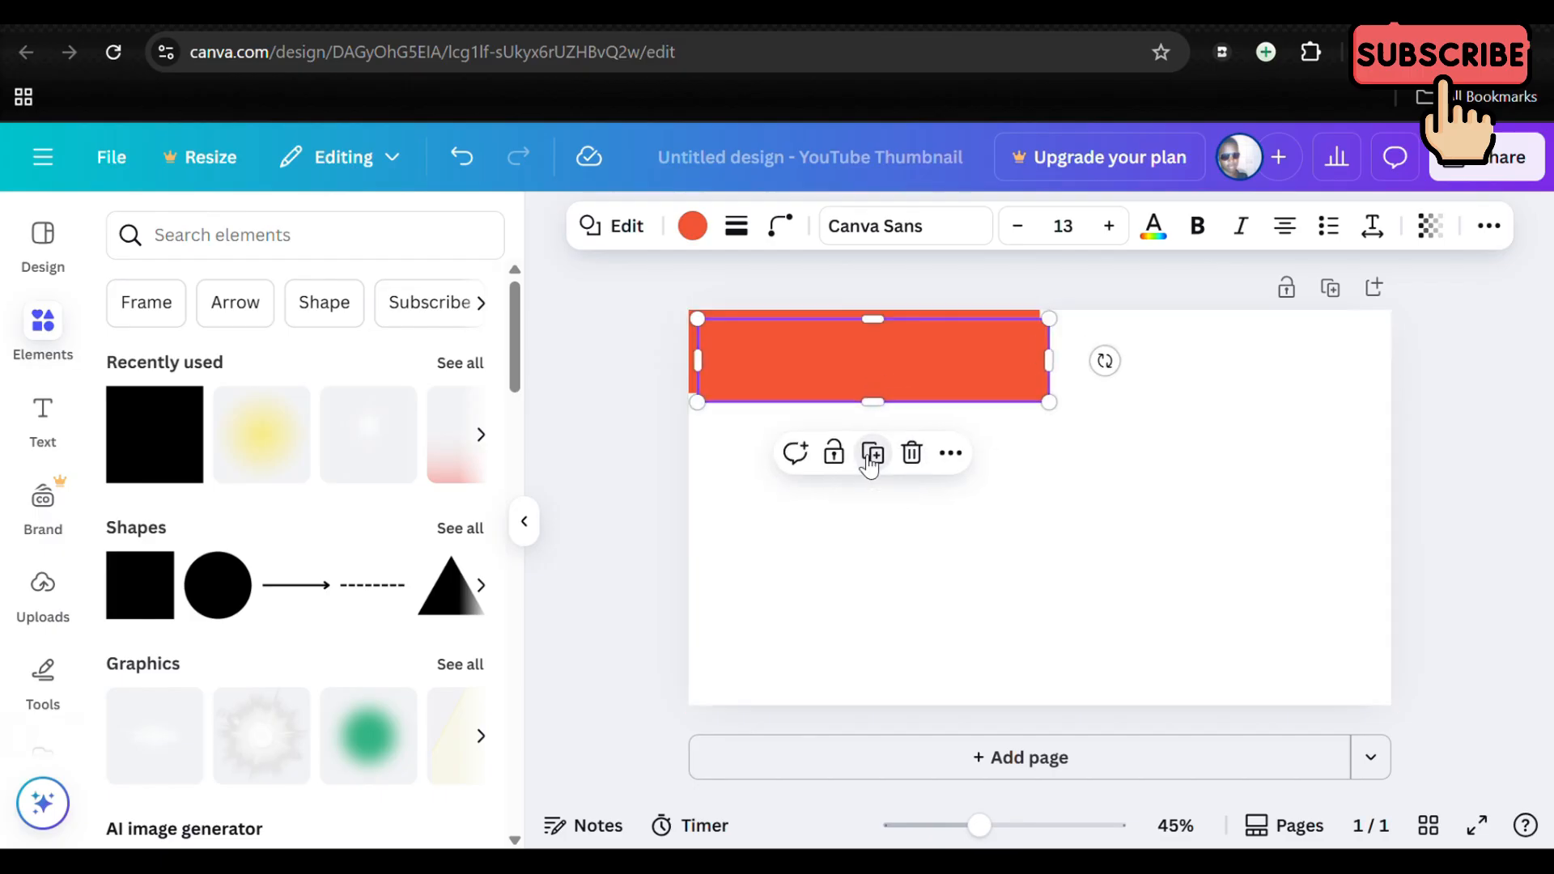
drag(891, 364, 1212, 357)
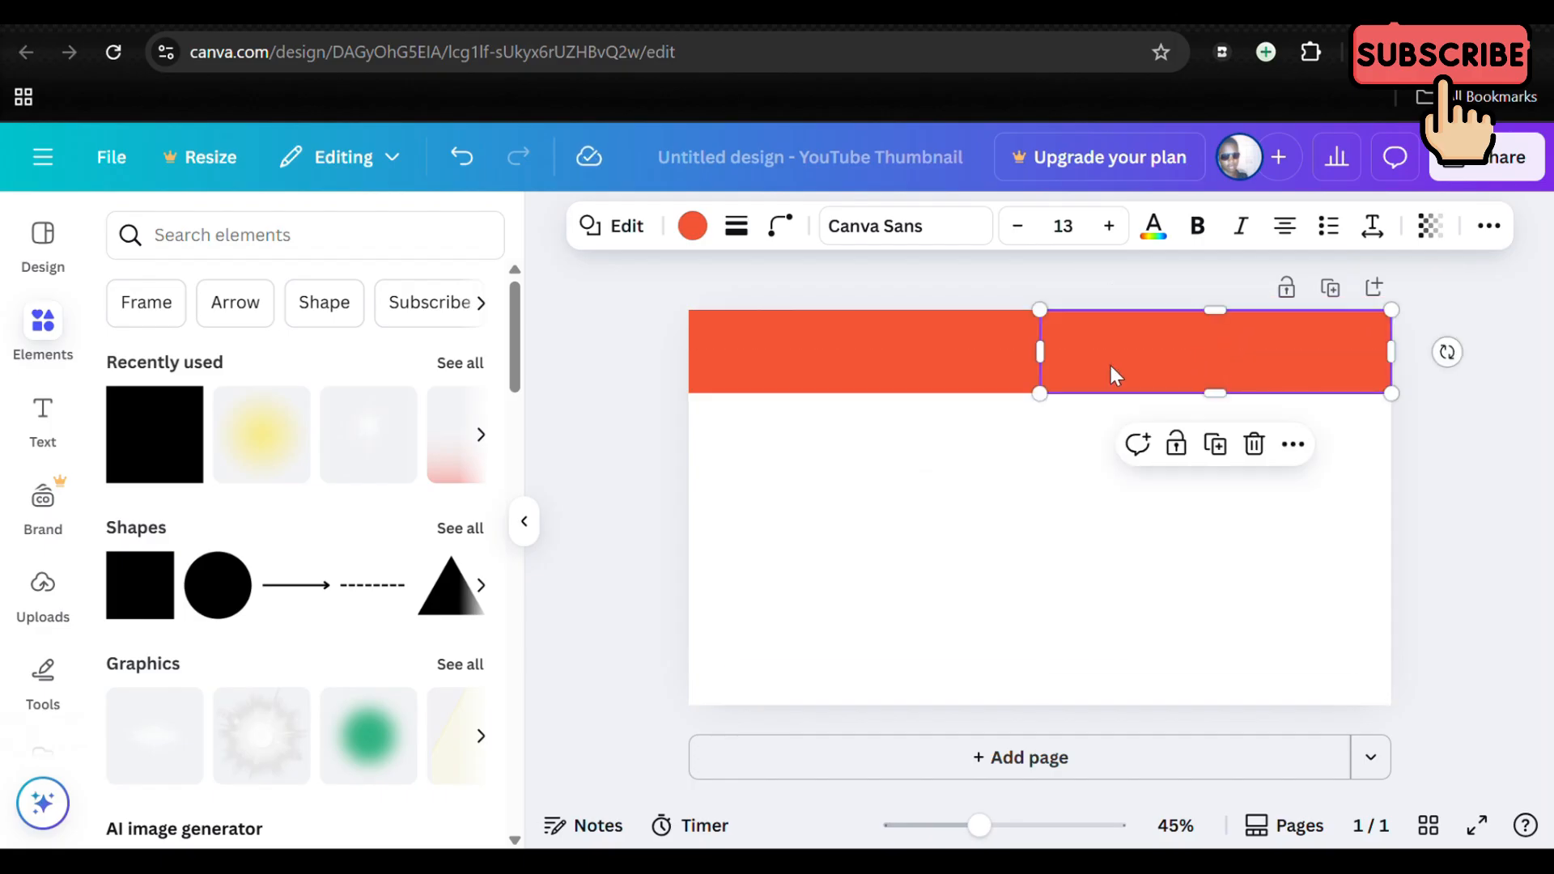
Step: Examine the fill colour choices and the replacement shapes available for the left orange bar
click(961, 369)
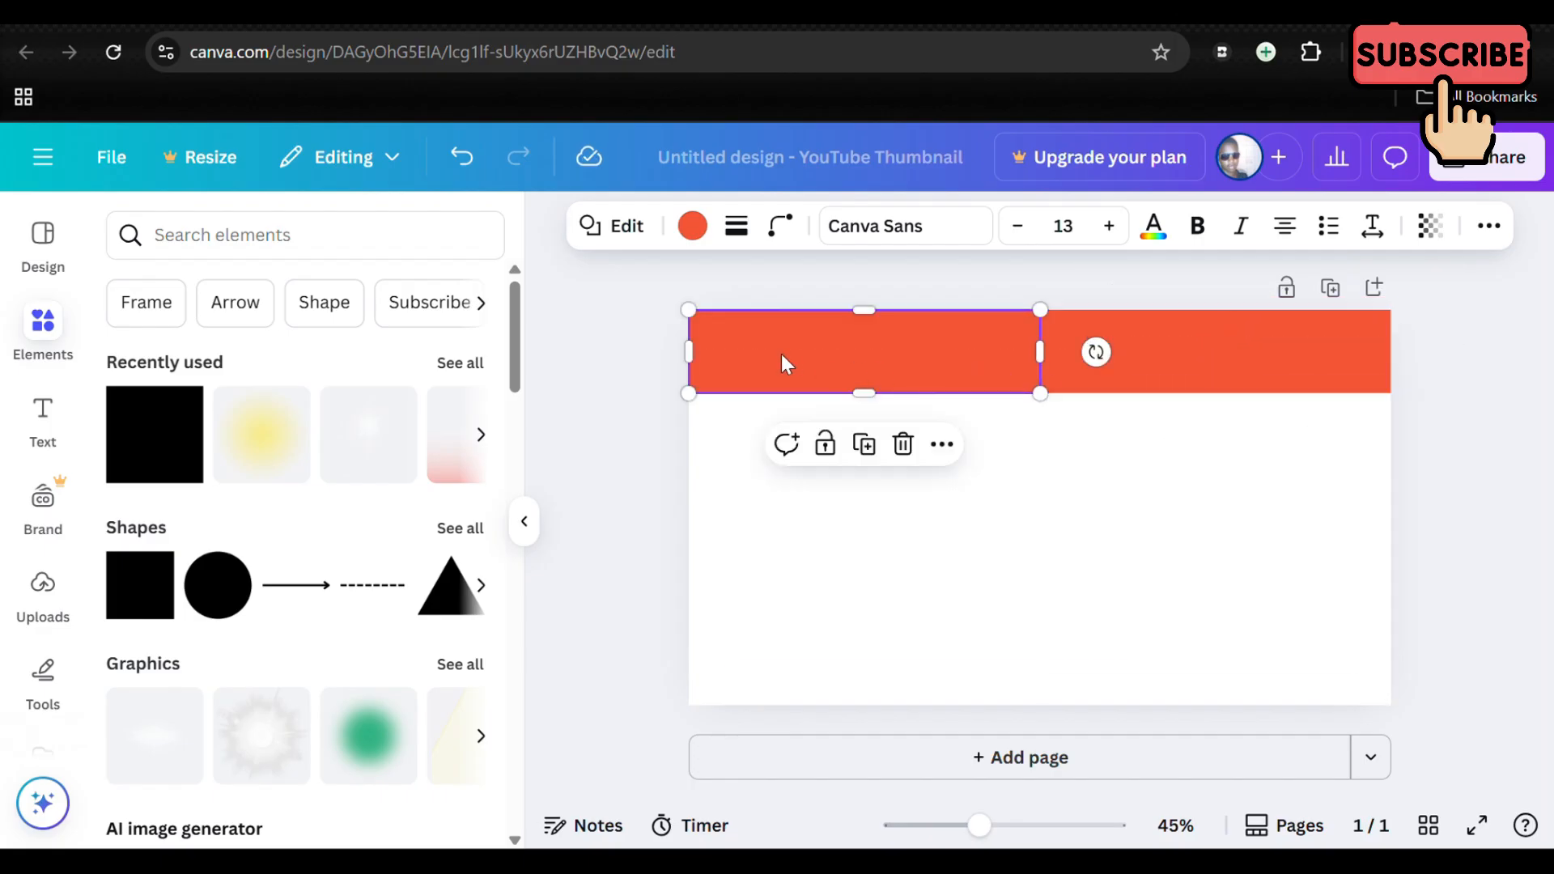
click(693, 226)
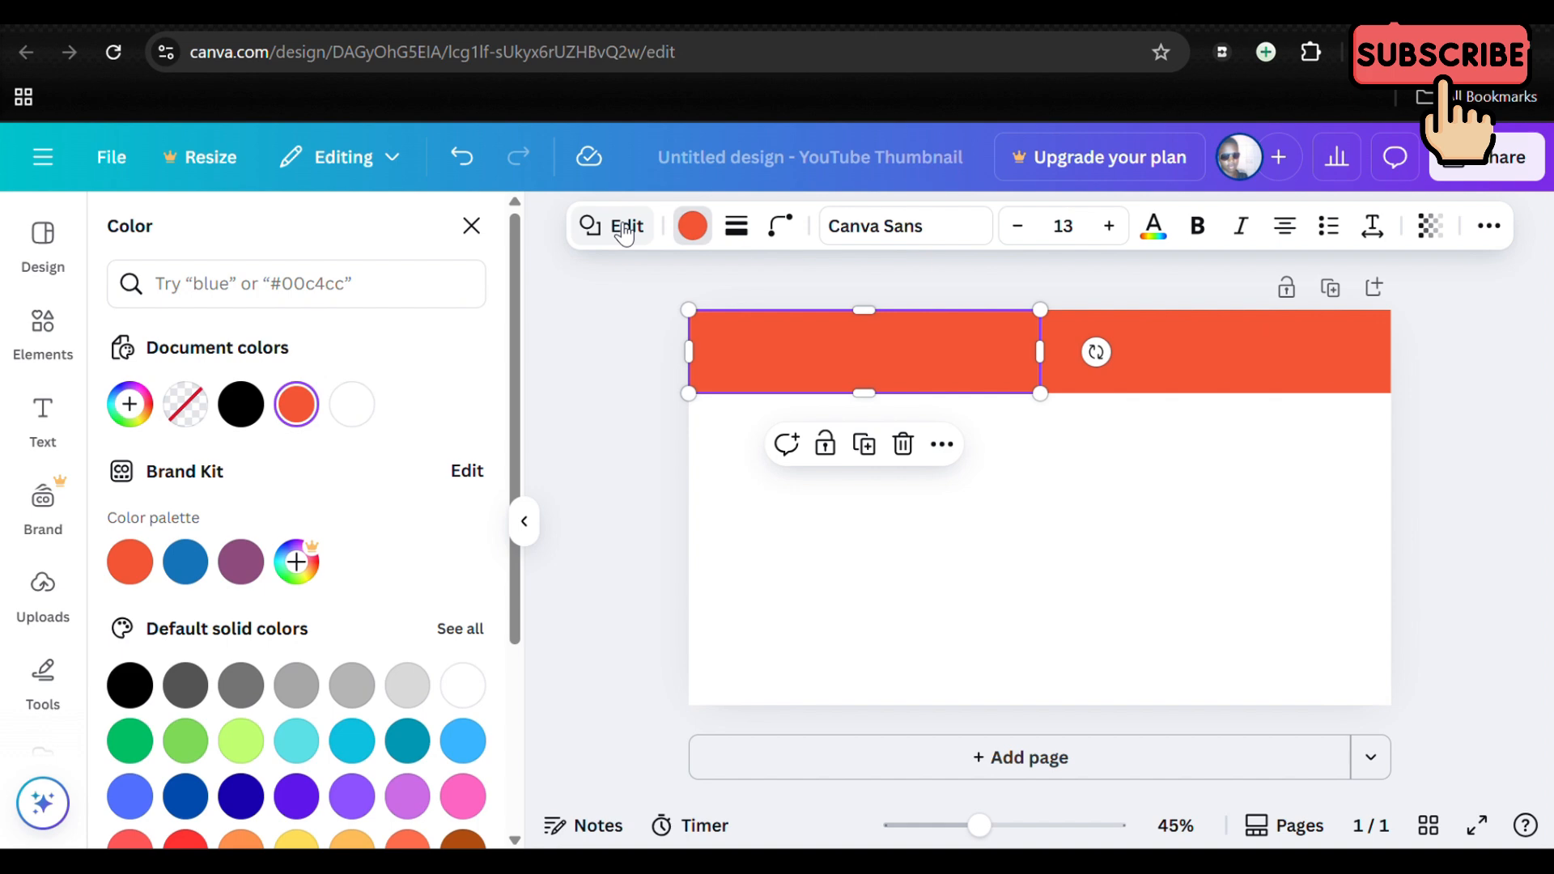
click(624, 233)
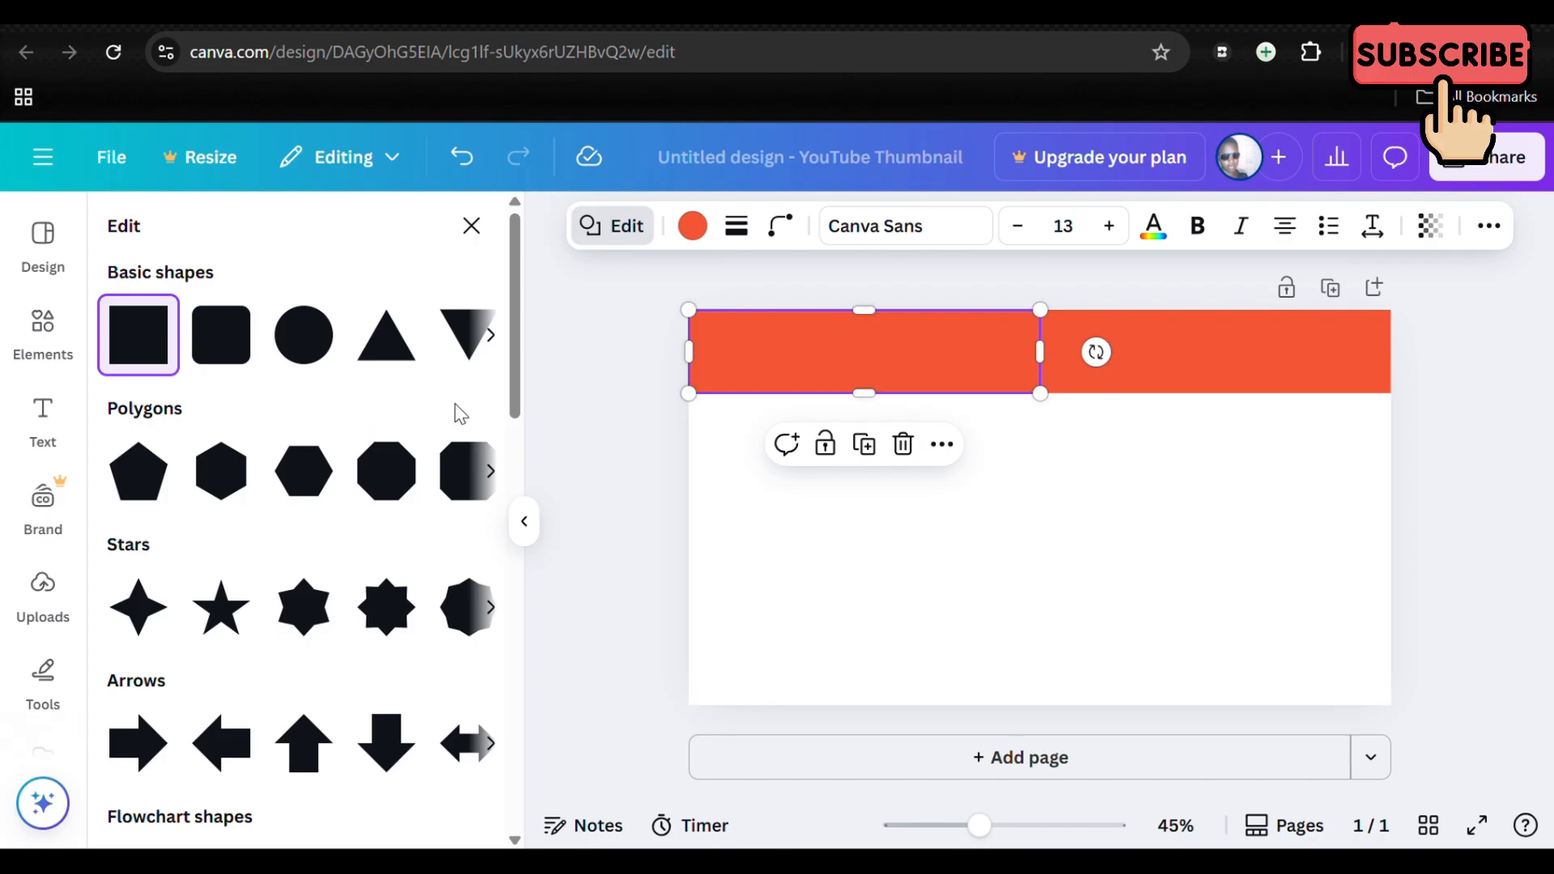
click(692, 226)
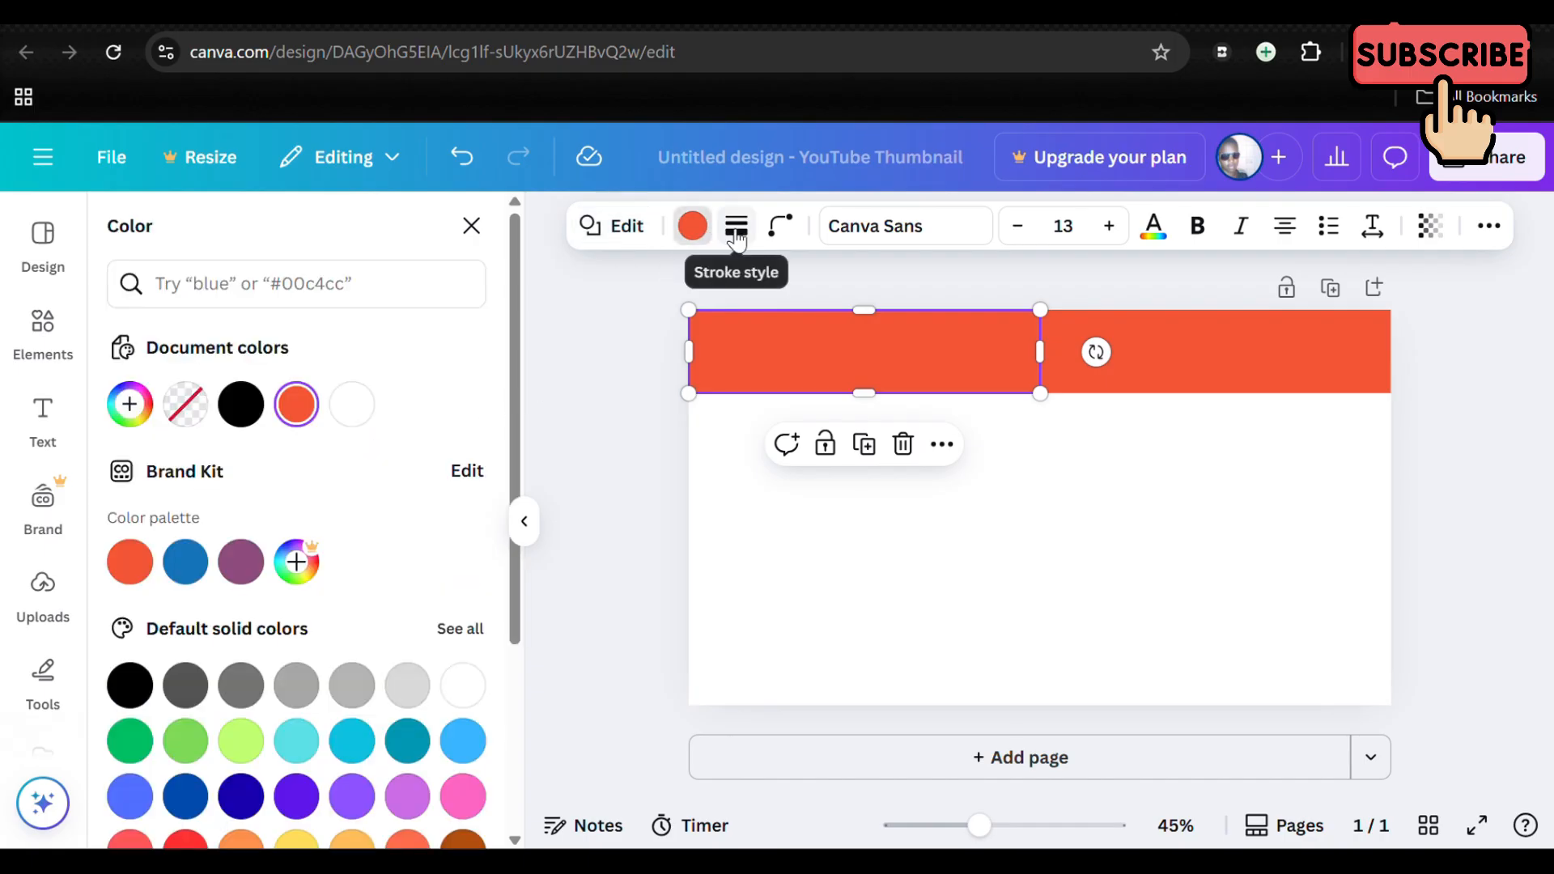
Step: Try a solid stroke of weight 4 on the left orange bar and remove it again
click(736, 226)
click(670, 316)
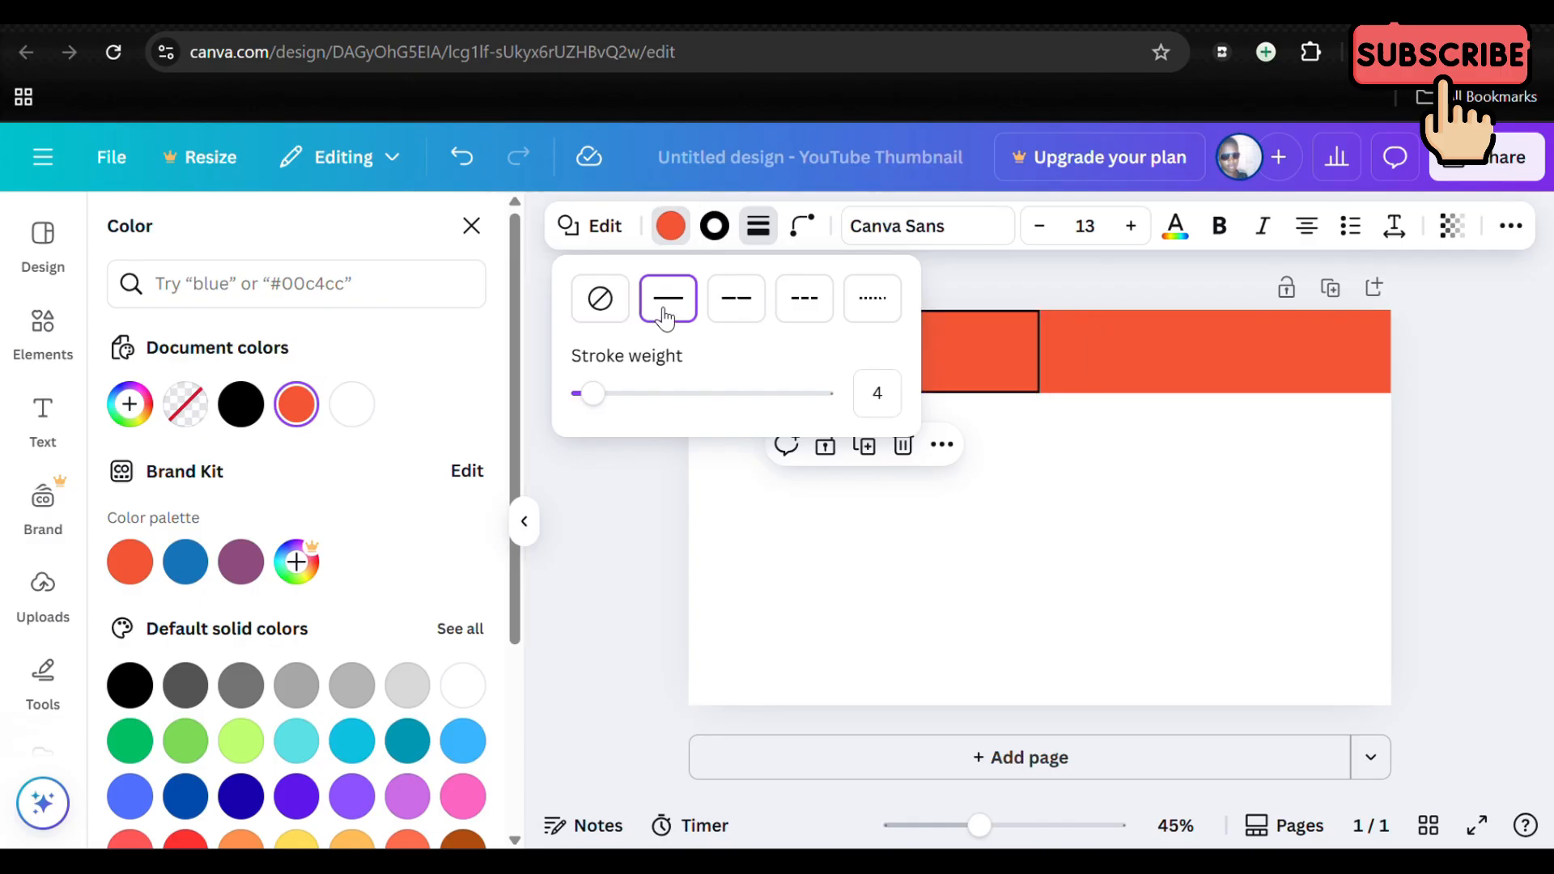
click(615, 324)
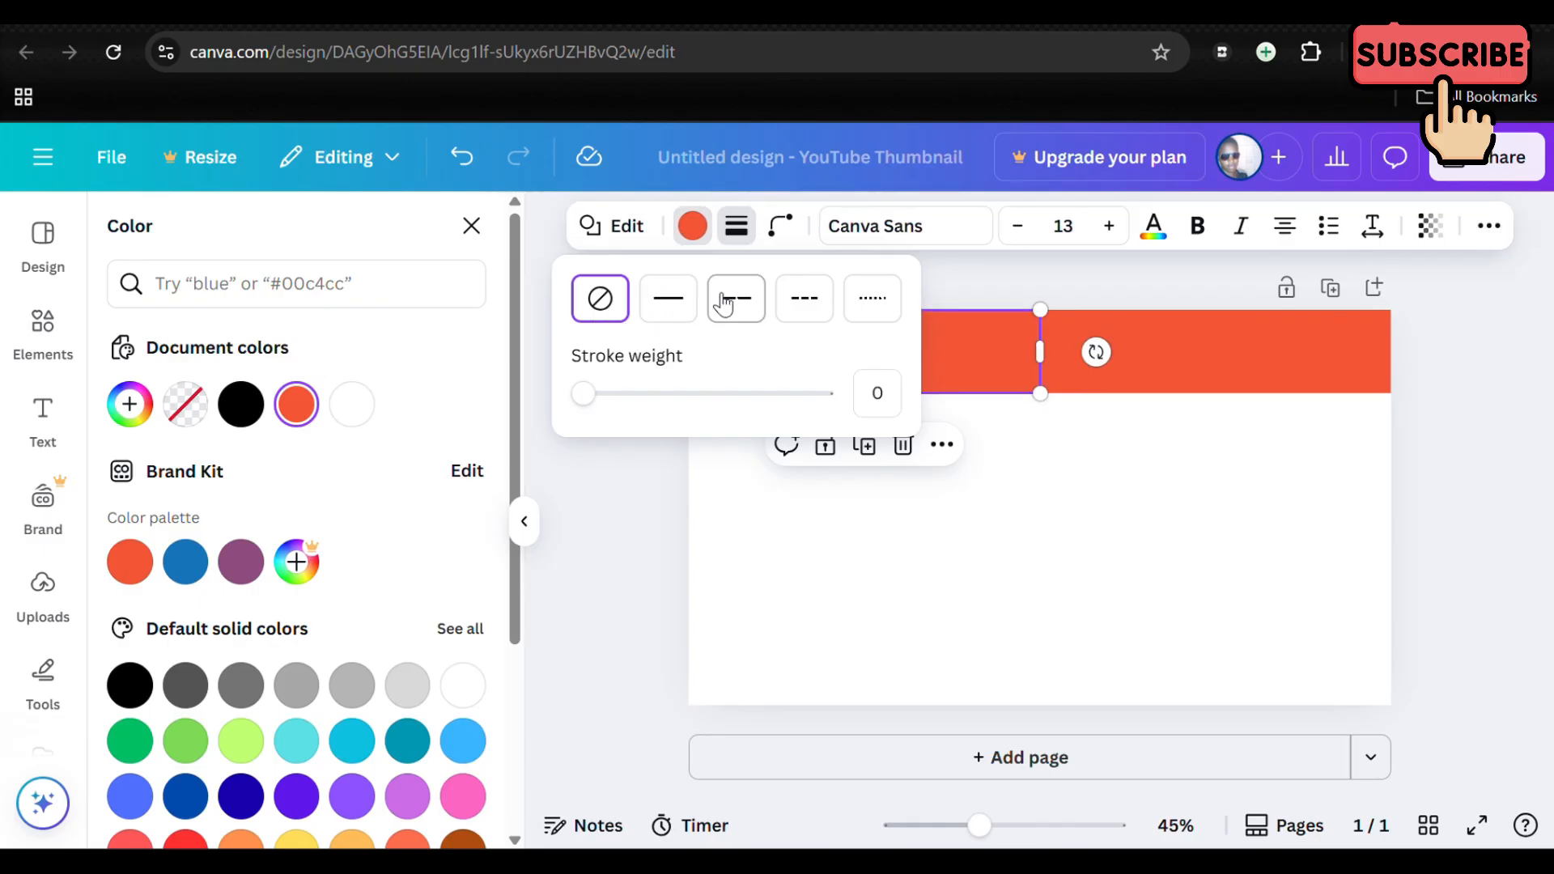
Step: Try out corner rounding on the left orange bar and return it to 0
click(782, 231)
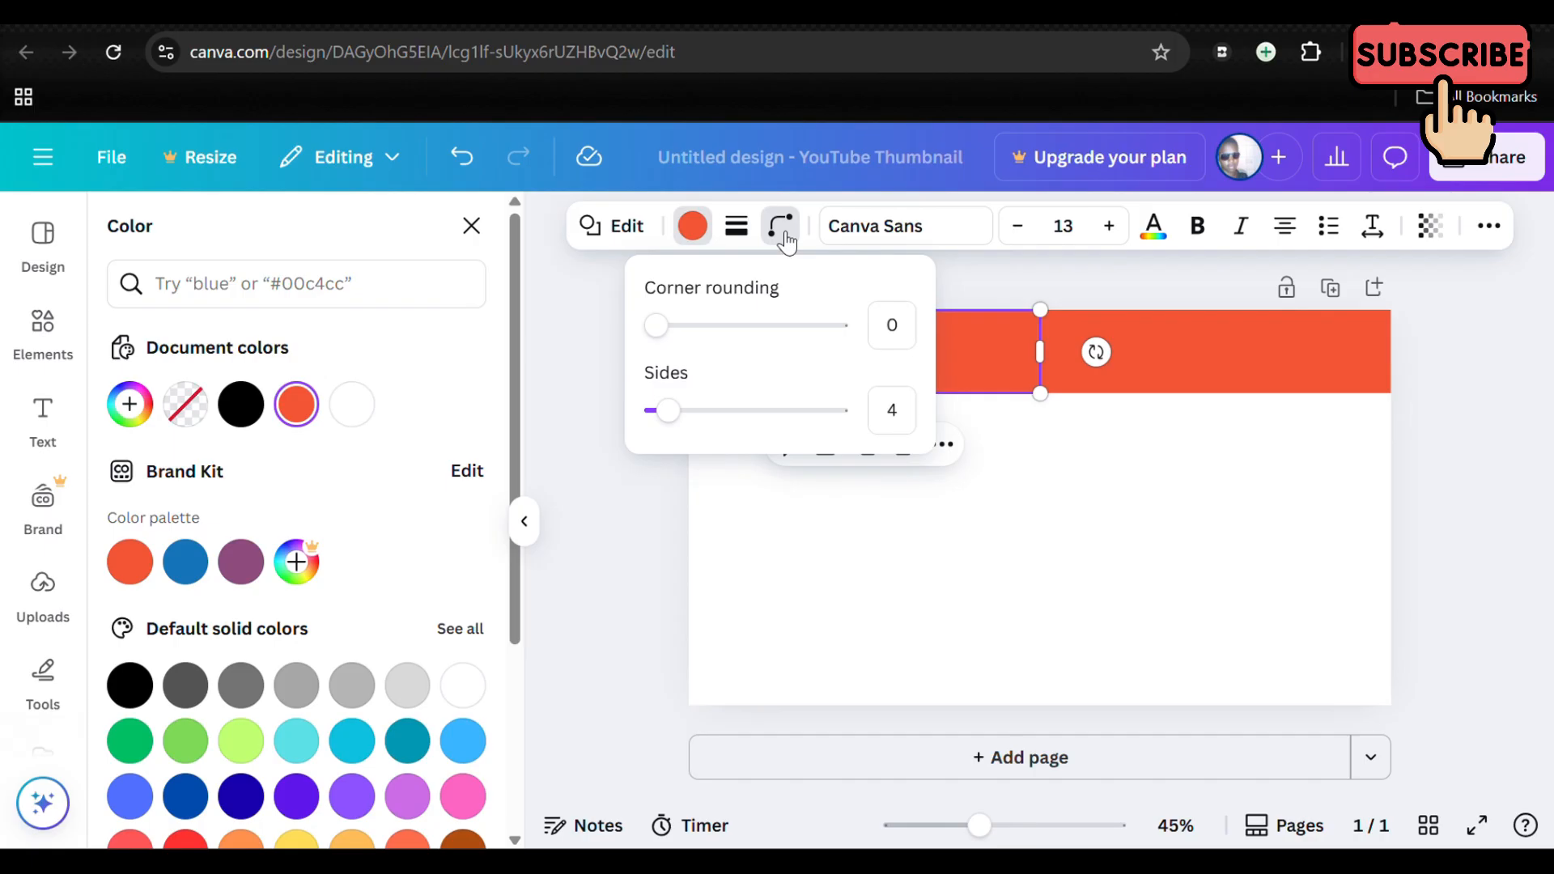
drag(656, 325, 572, 343)
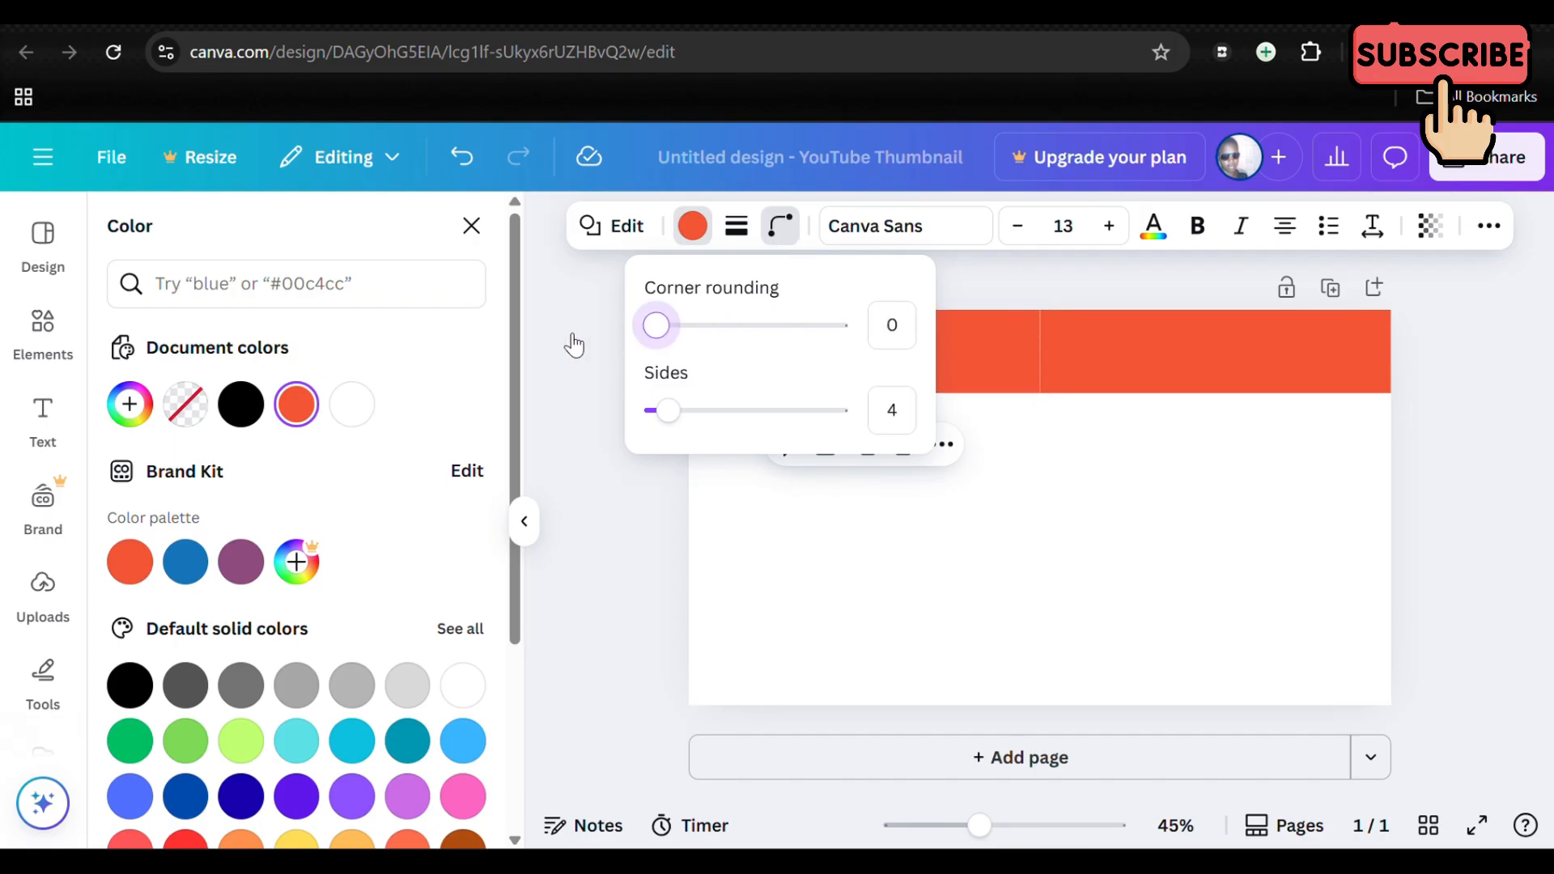
click(992, 287)
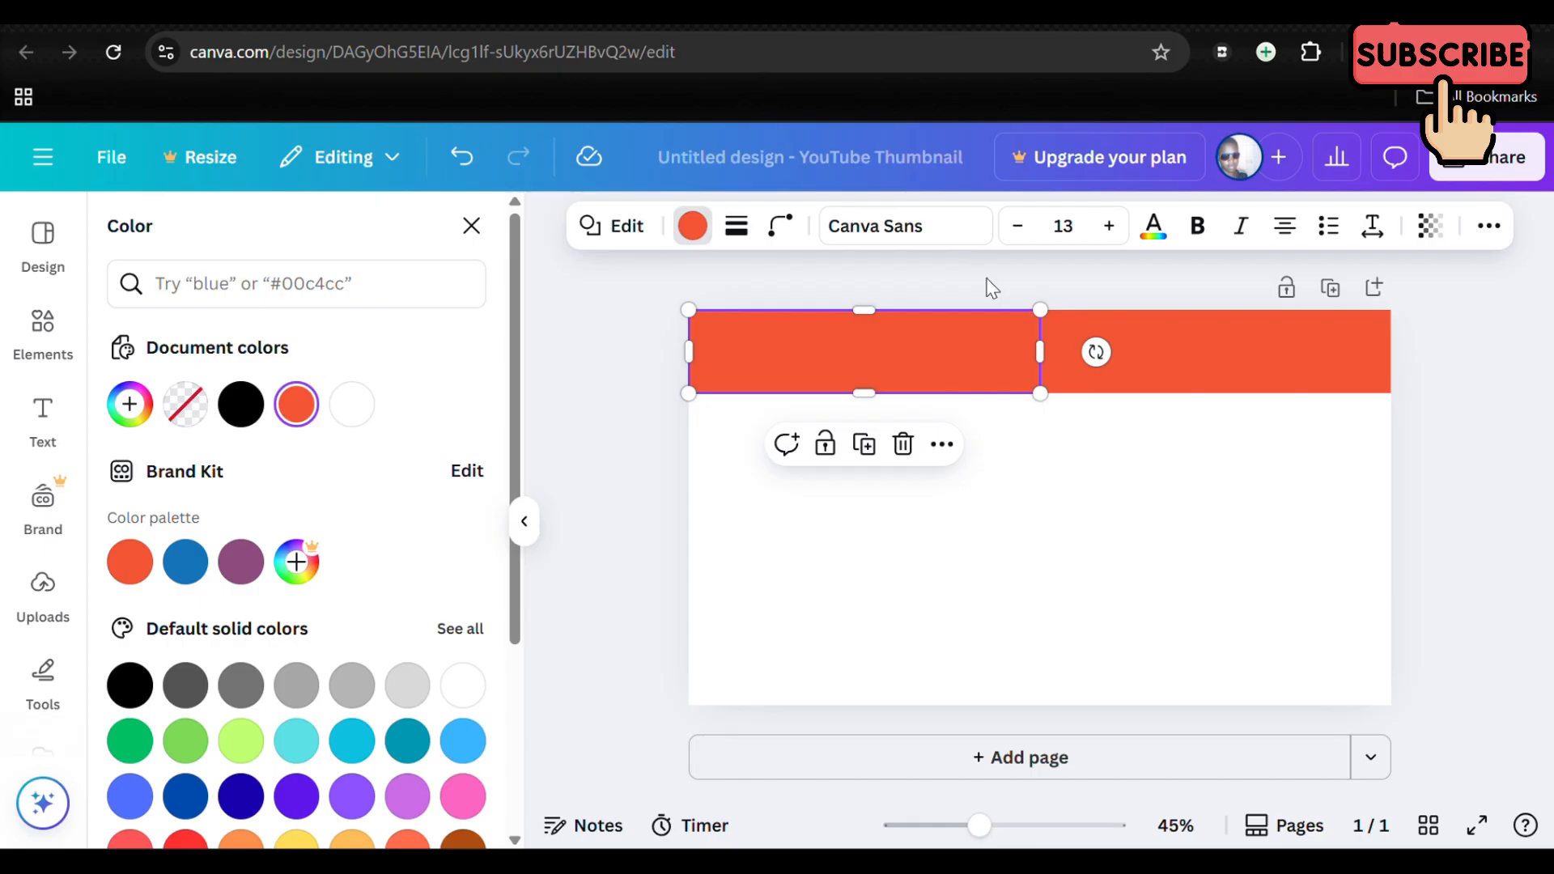
Step: Look at the font list and the text colour choices for the left orange bar
click(927, 226)
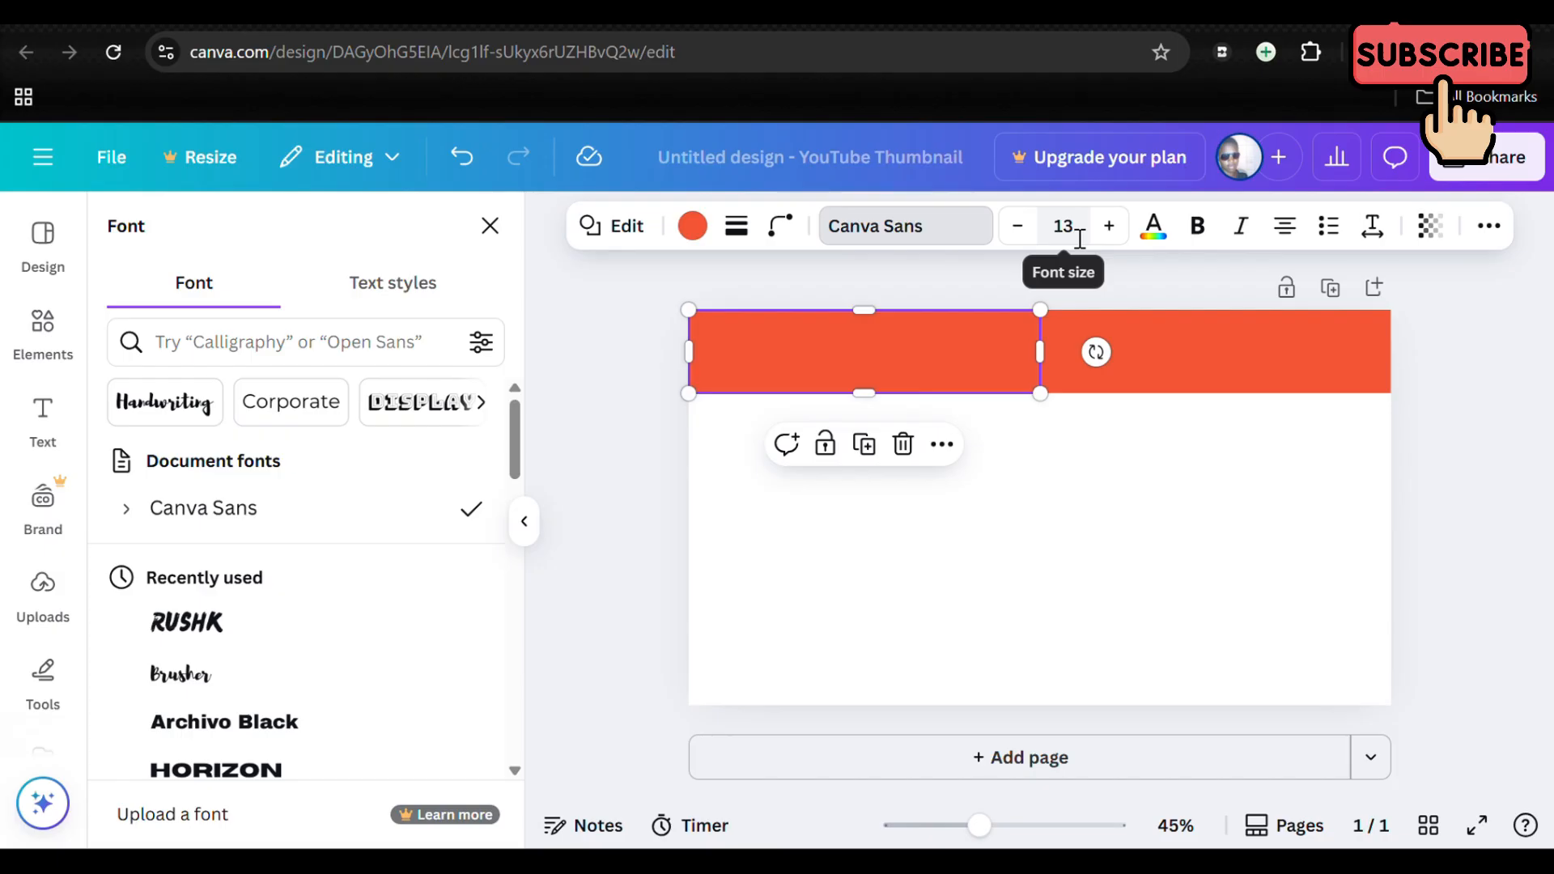
click(1153, 235)
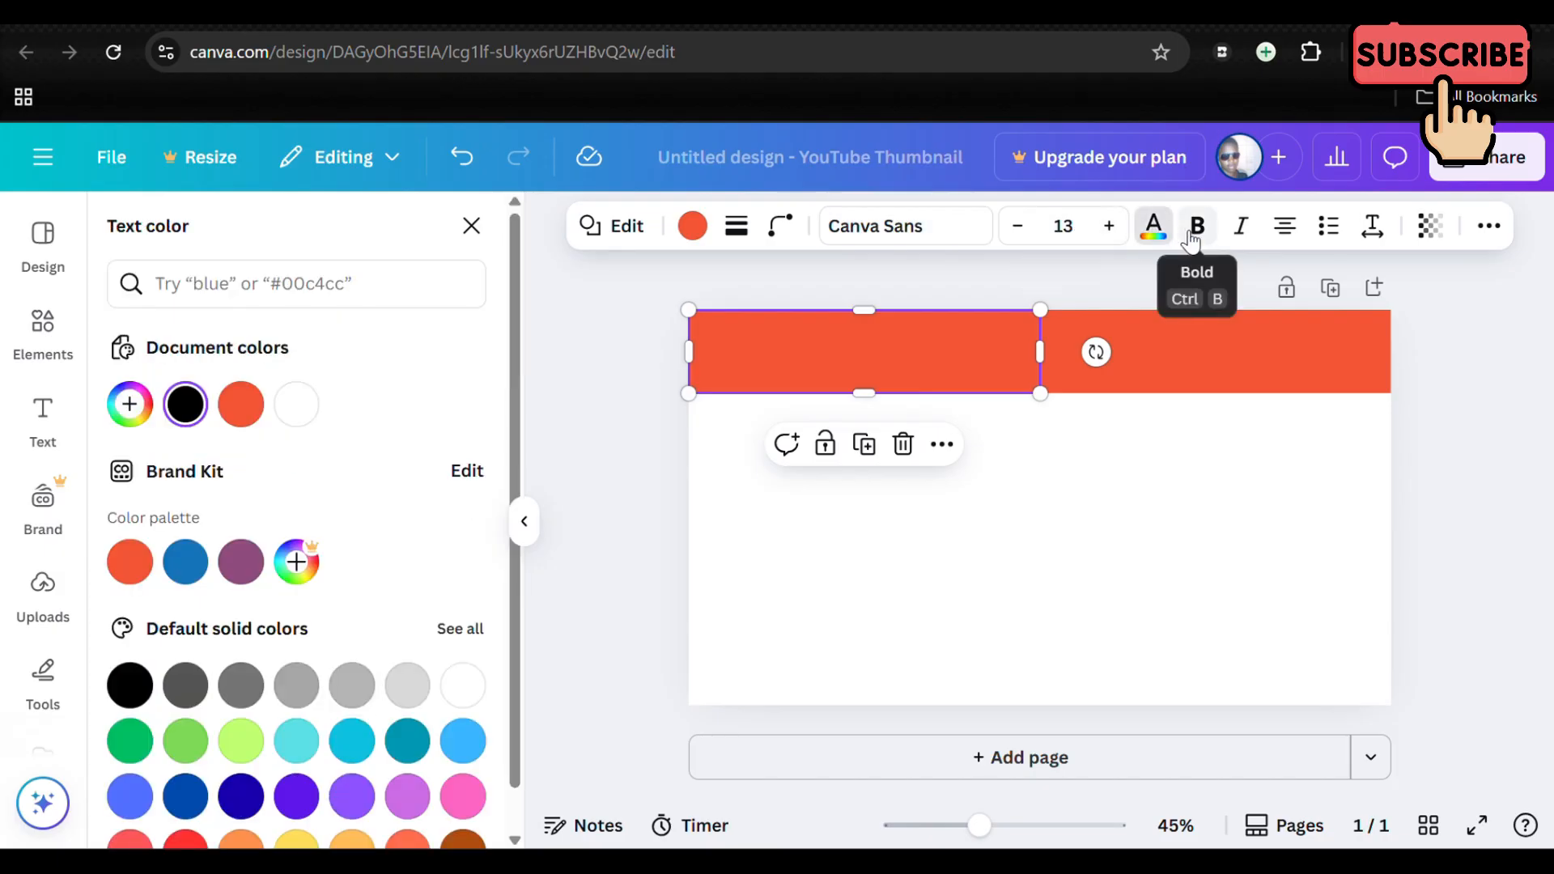
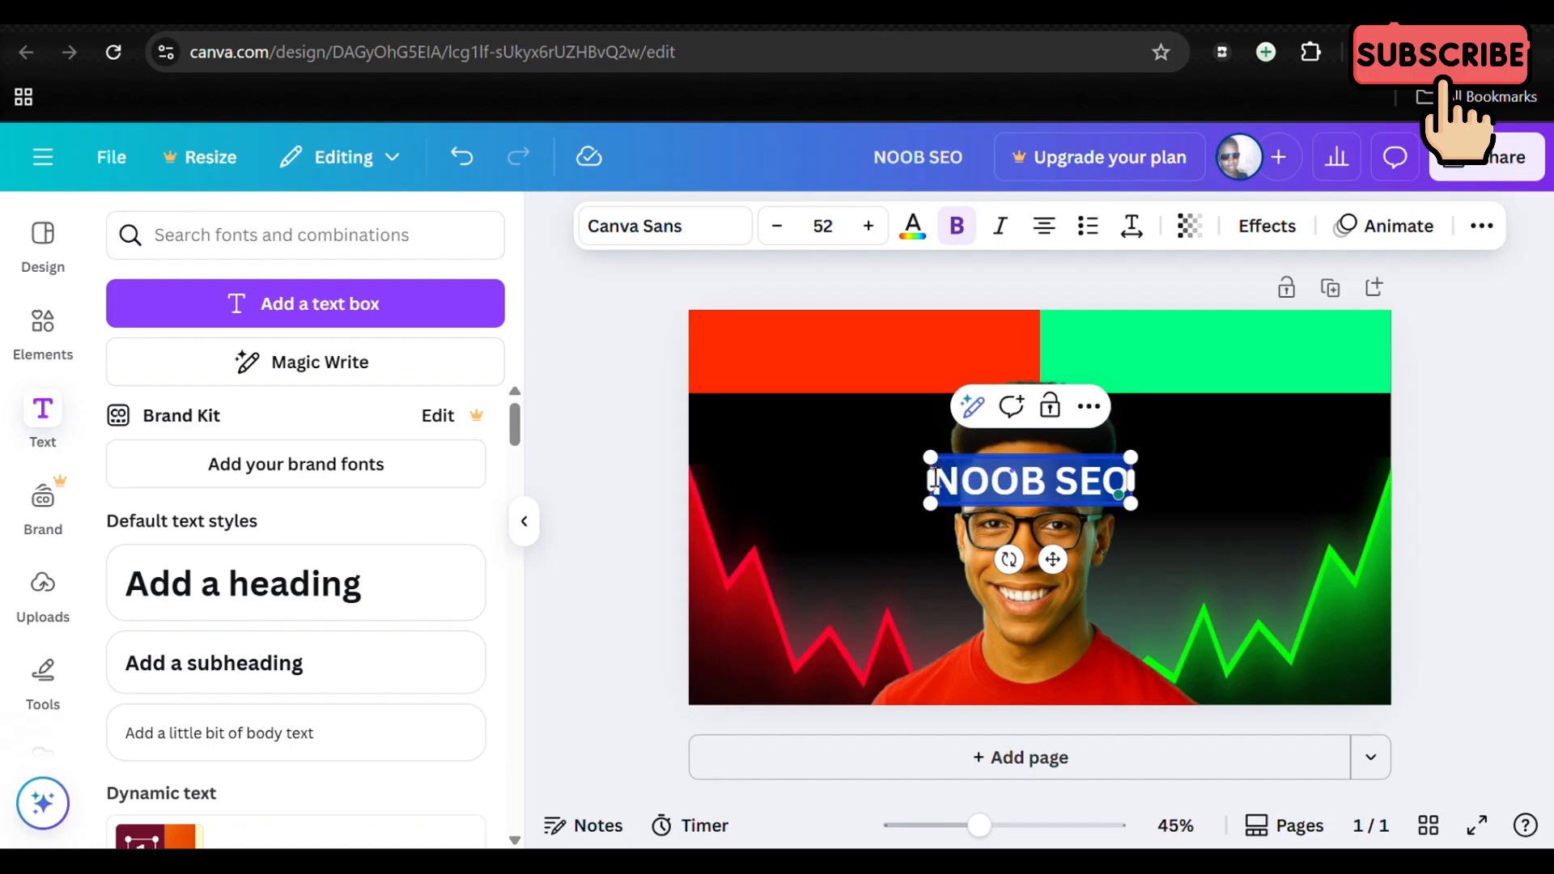
Step: Colour the NOOB SEO text vivid orange (#ff2b00)
click(913, 229)
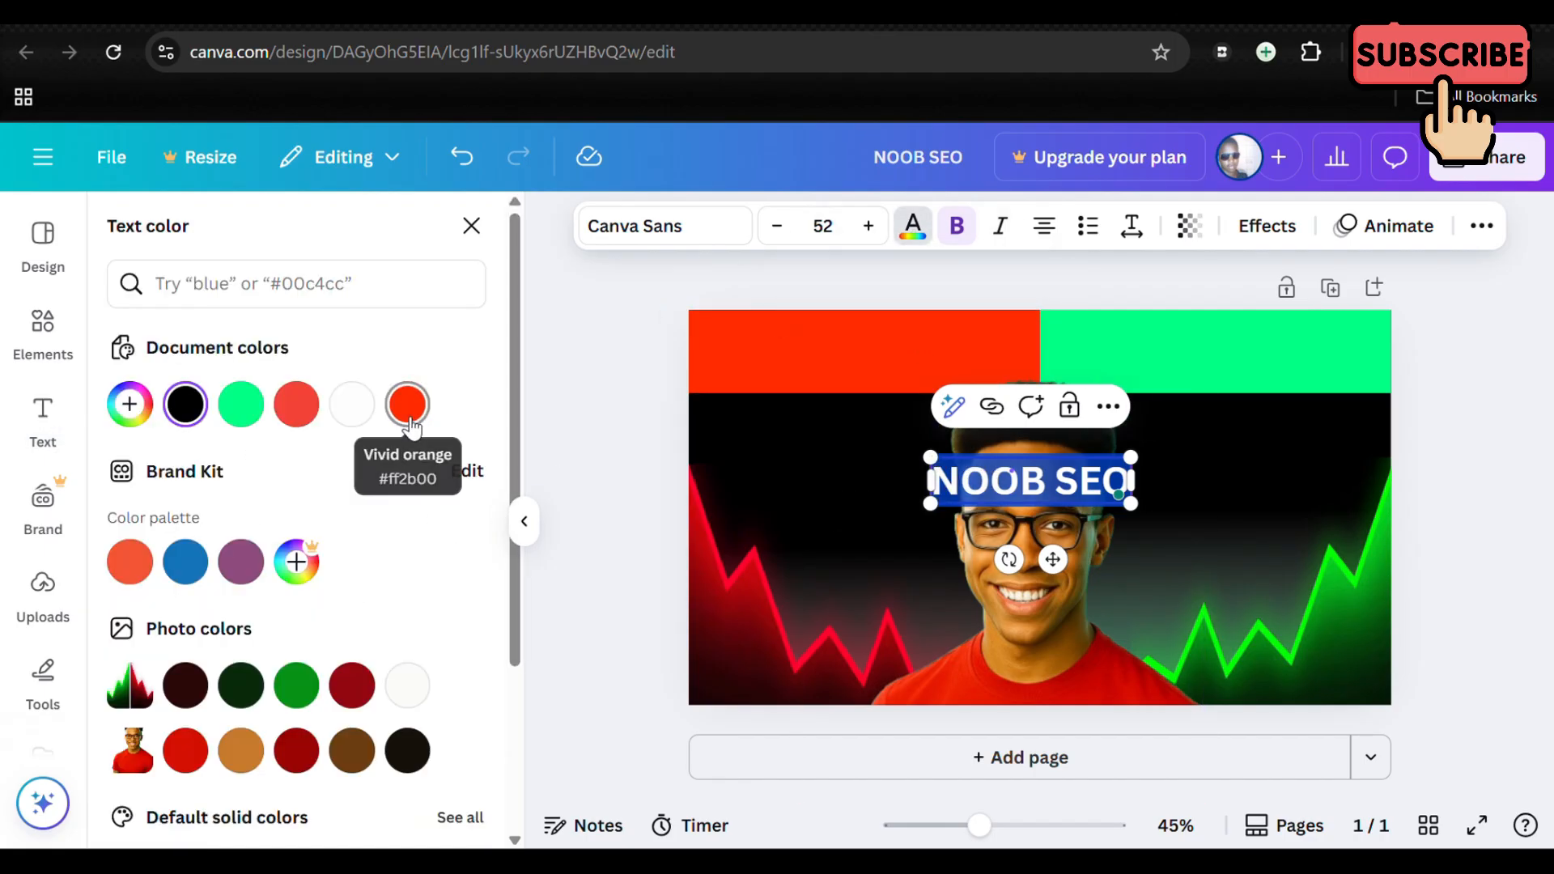
click(408, 409)
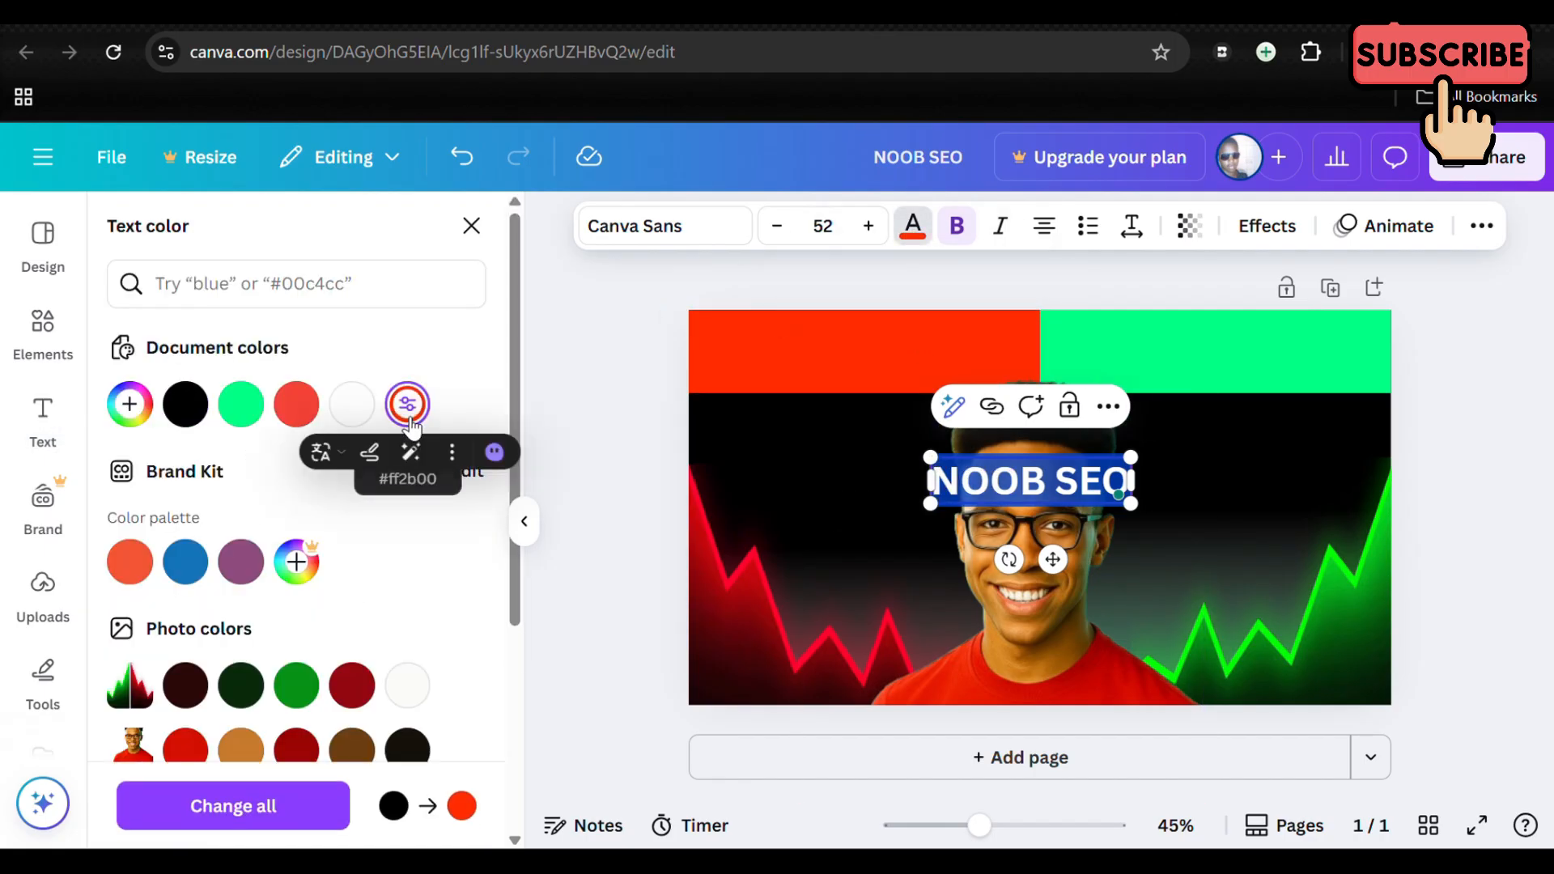
click(1437, 540)
click(1484, 449)
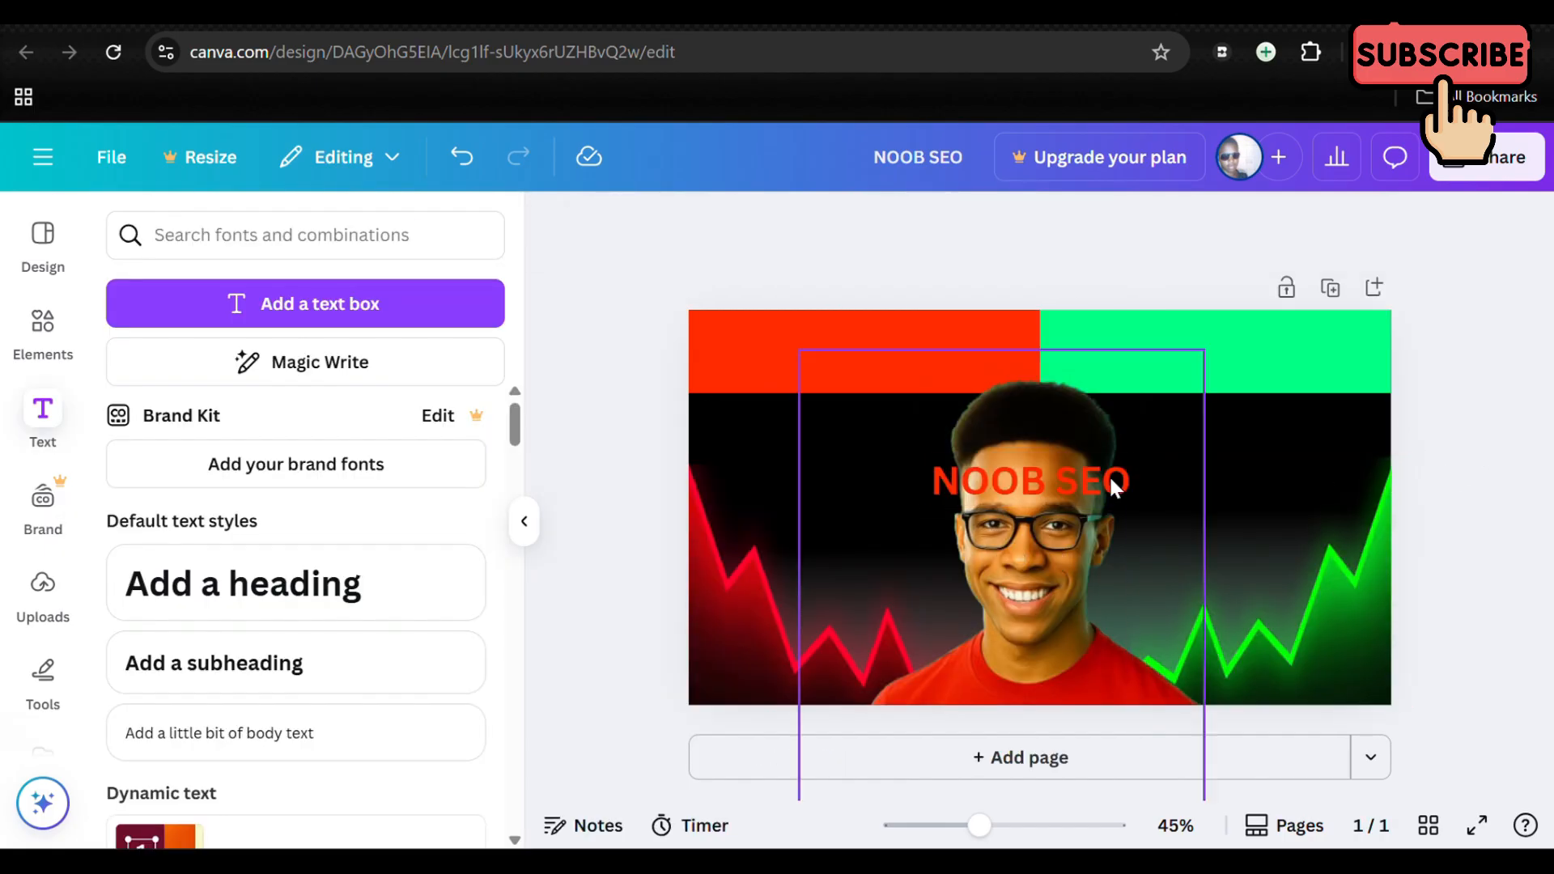
Step: Move the NOOB SEO text to the left of the man's face and set its font to Archivo Black
click(1085, 496)
drag(1085, 496, 893, 495)
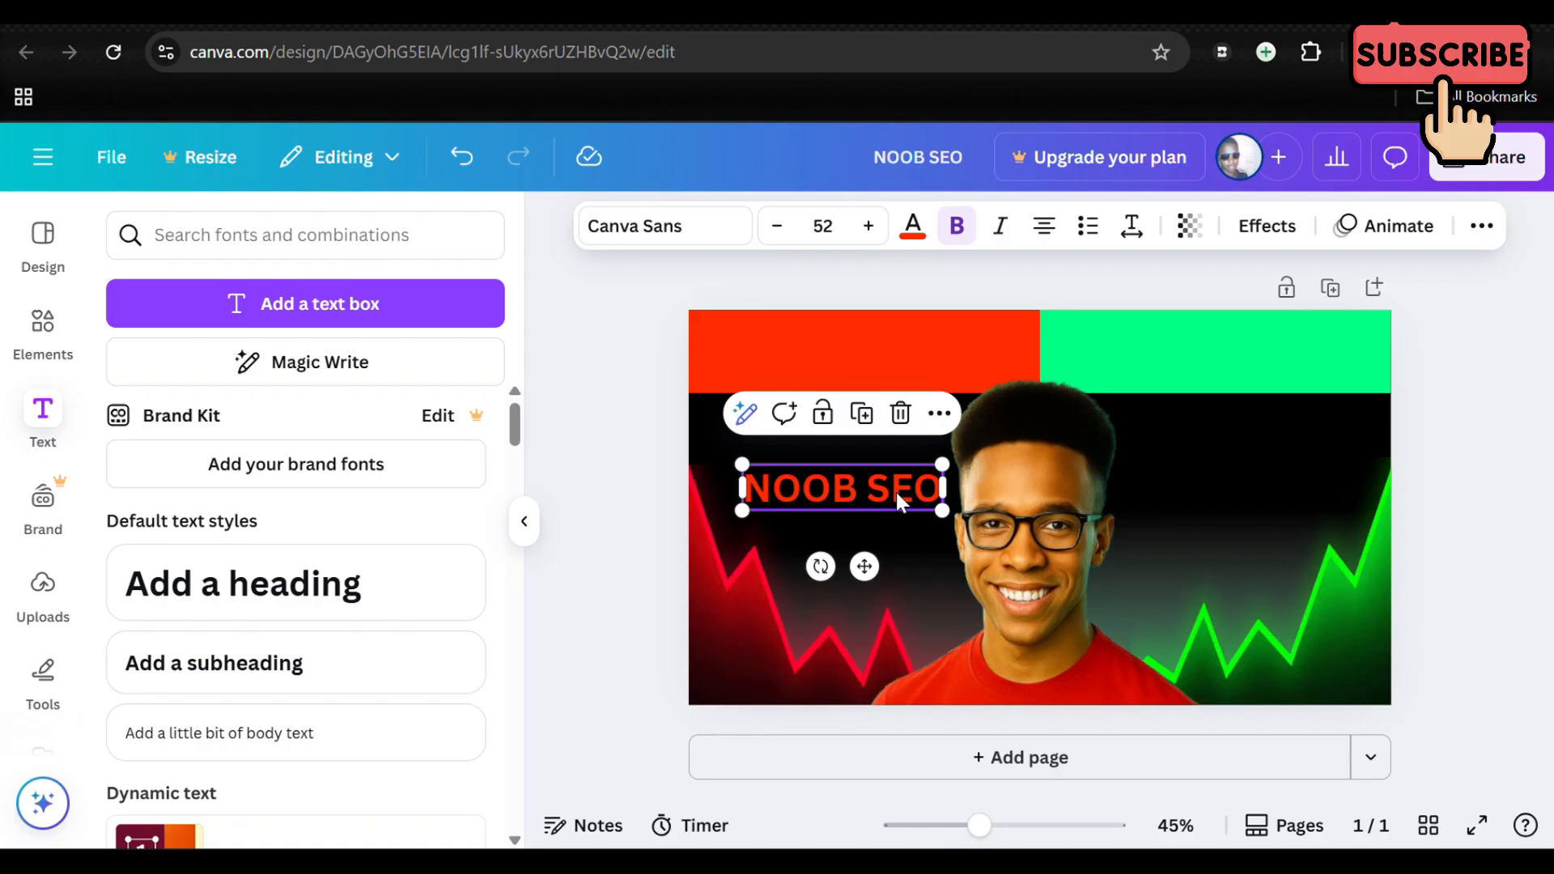
click(692, 226)
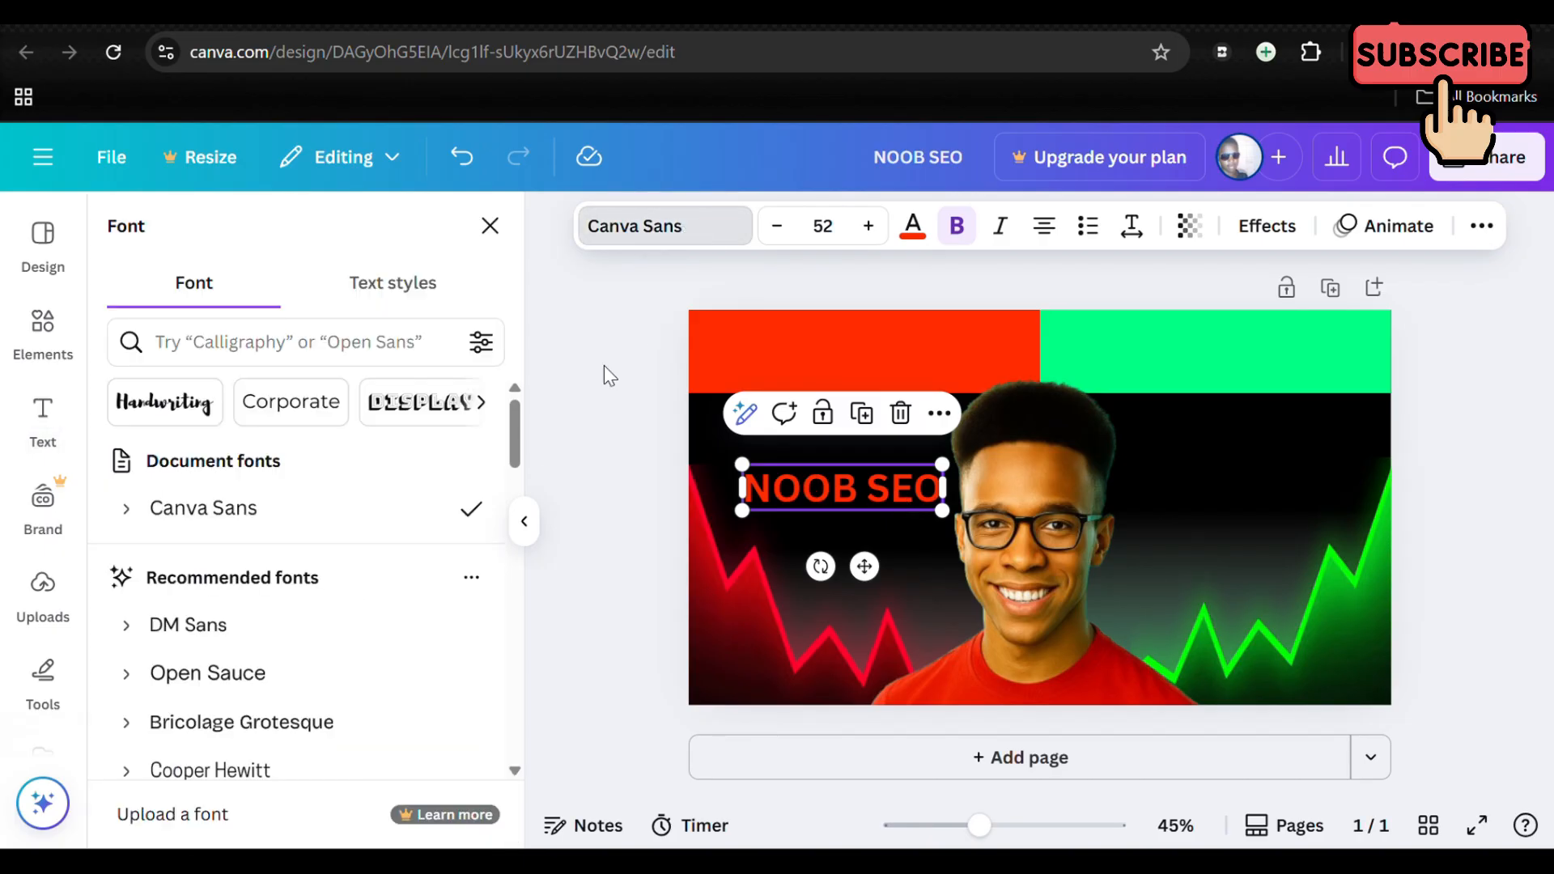
scroll(382, 633, down, 5)
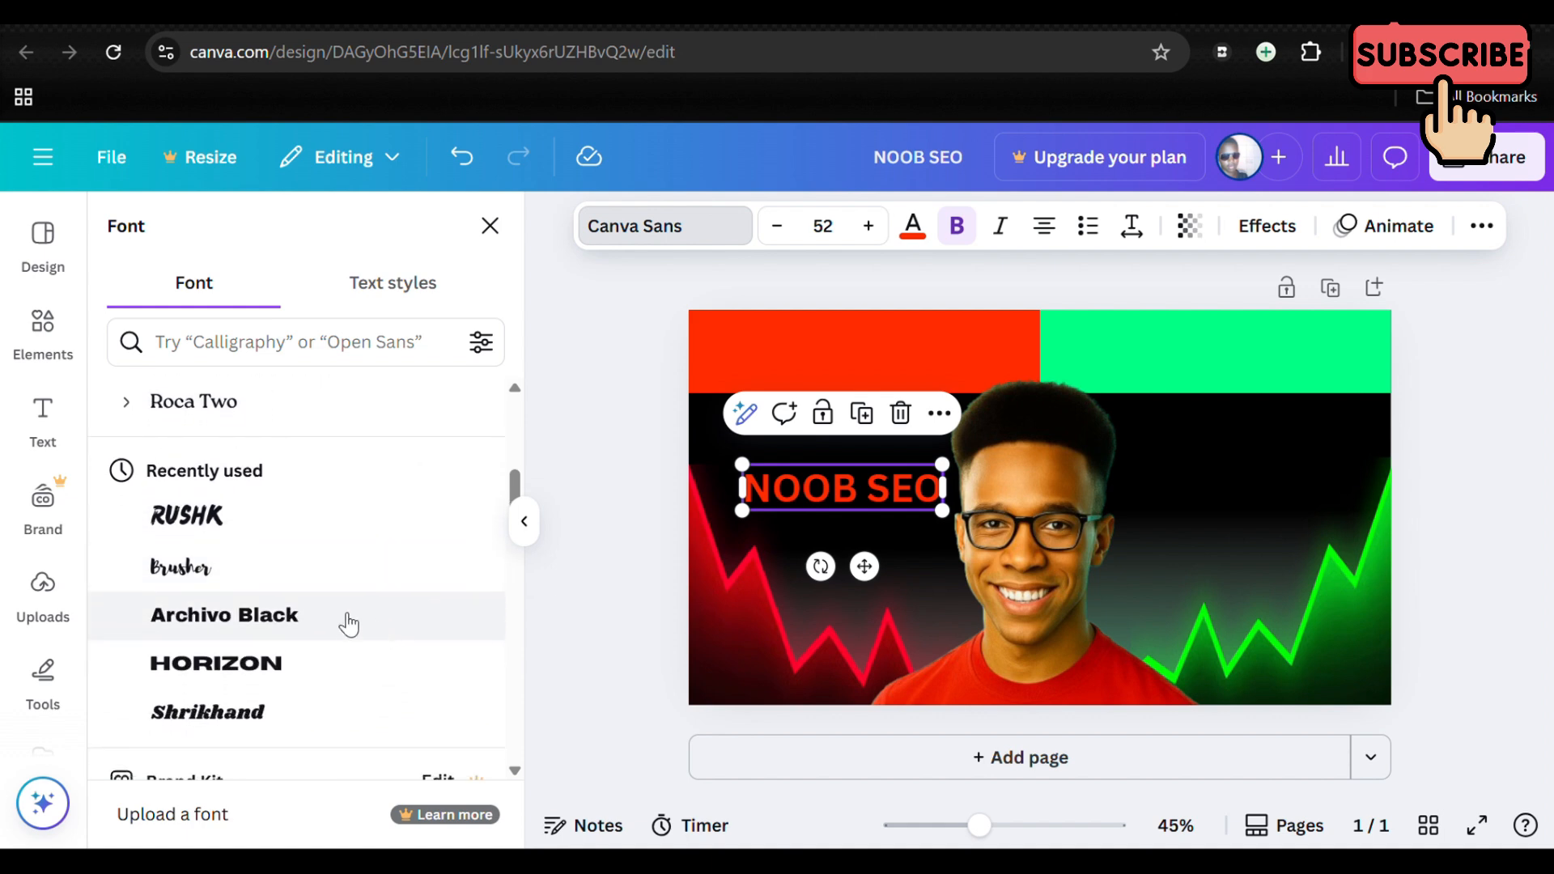
click(345, 623)
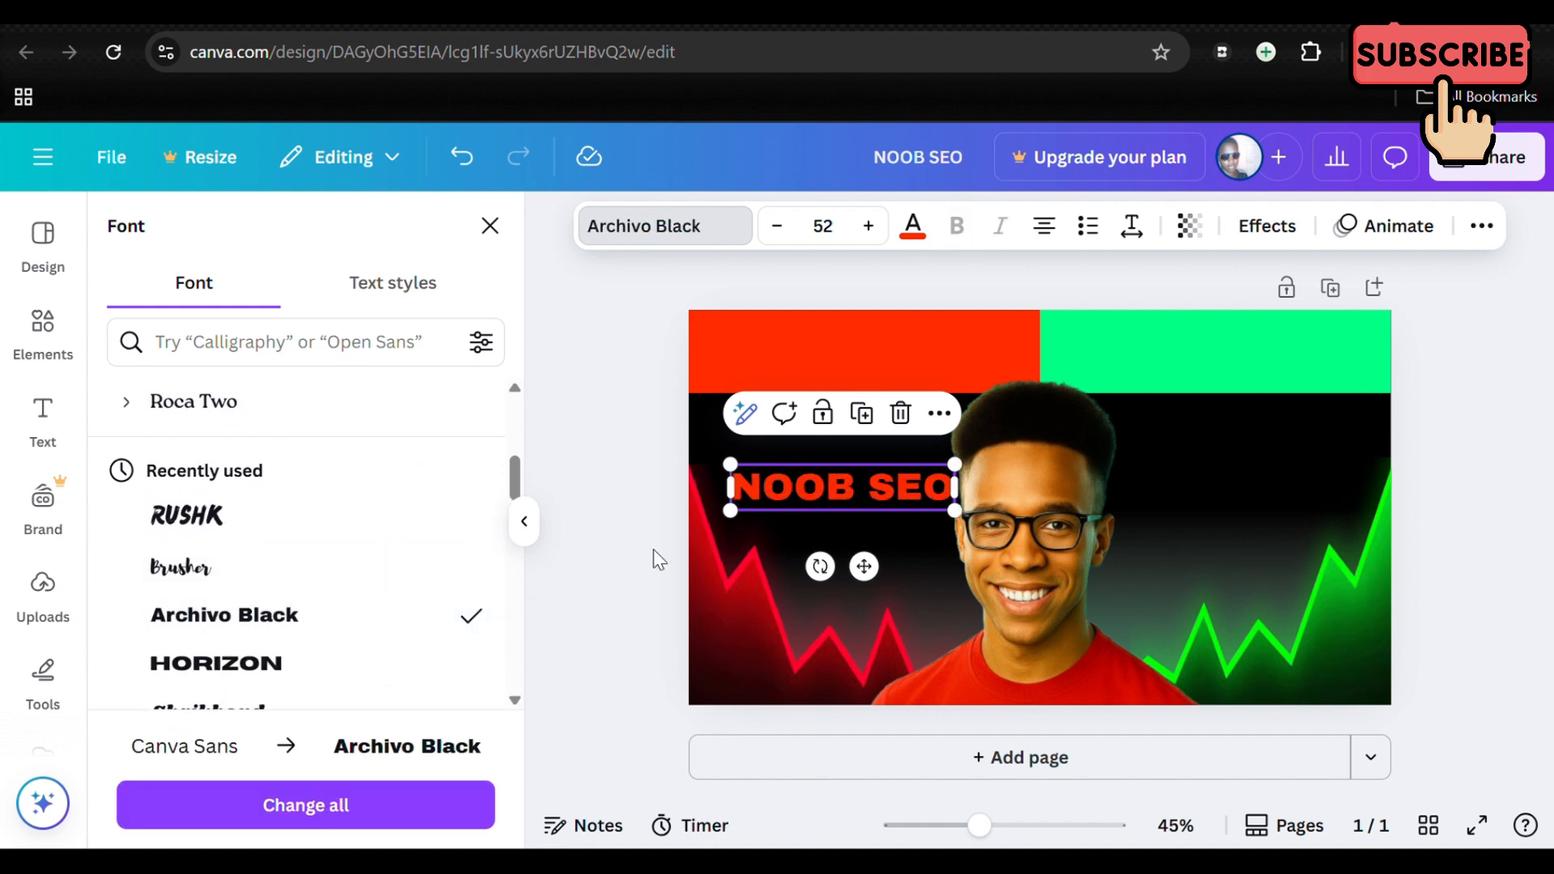
click(1424, 484)
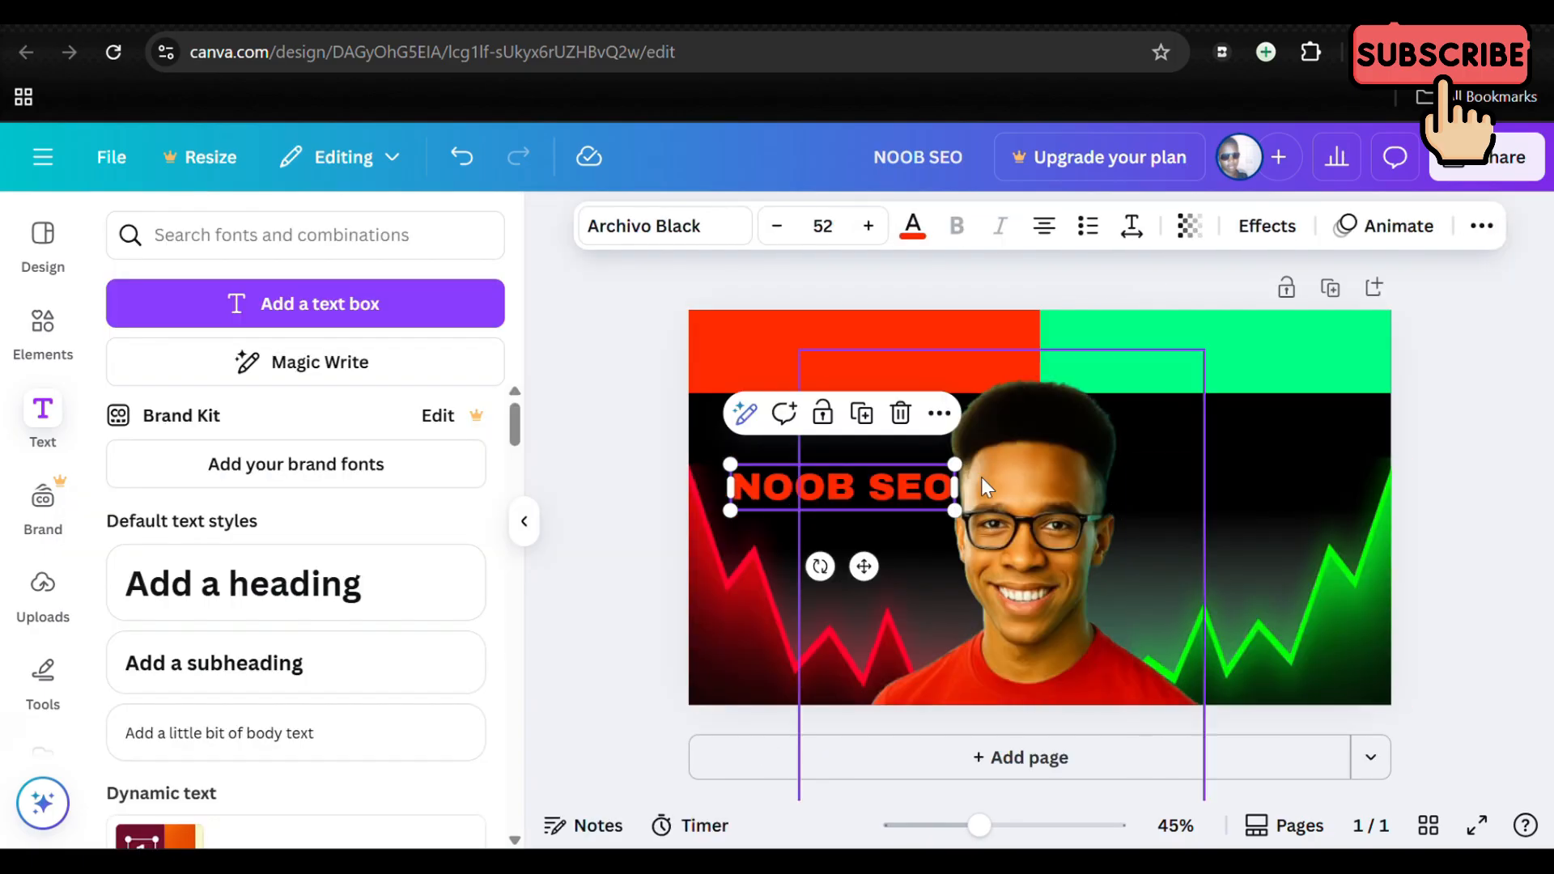
click(586, 419)
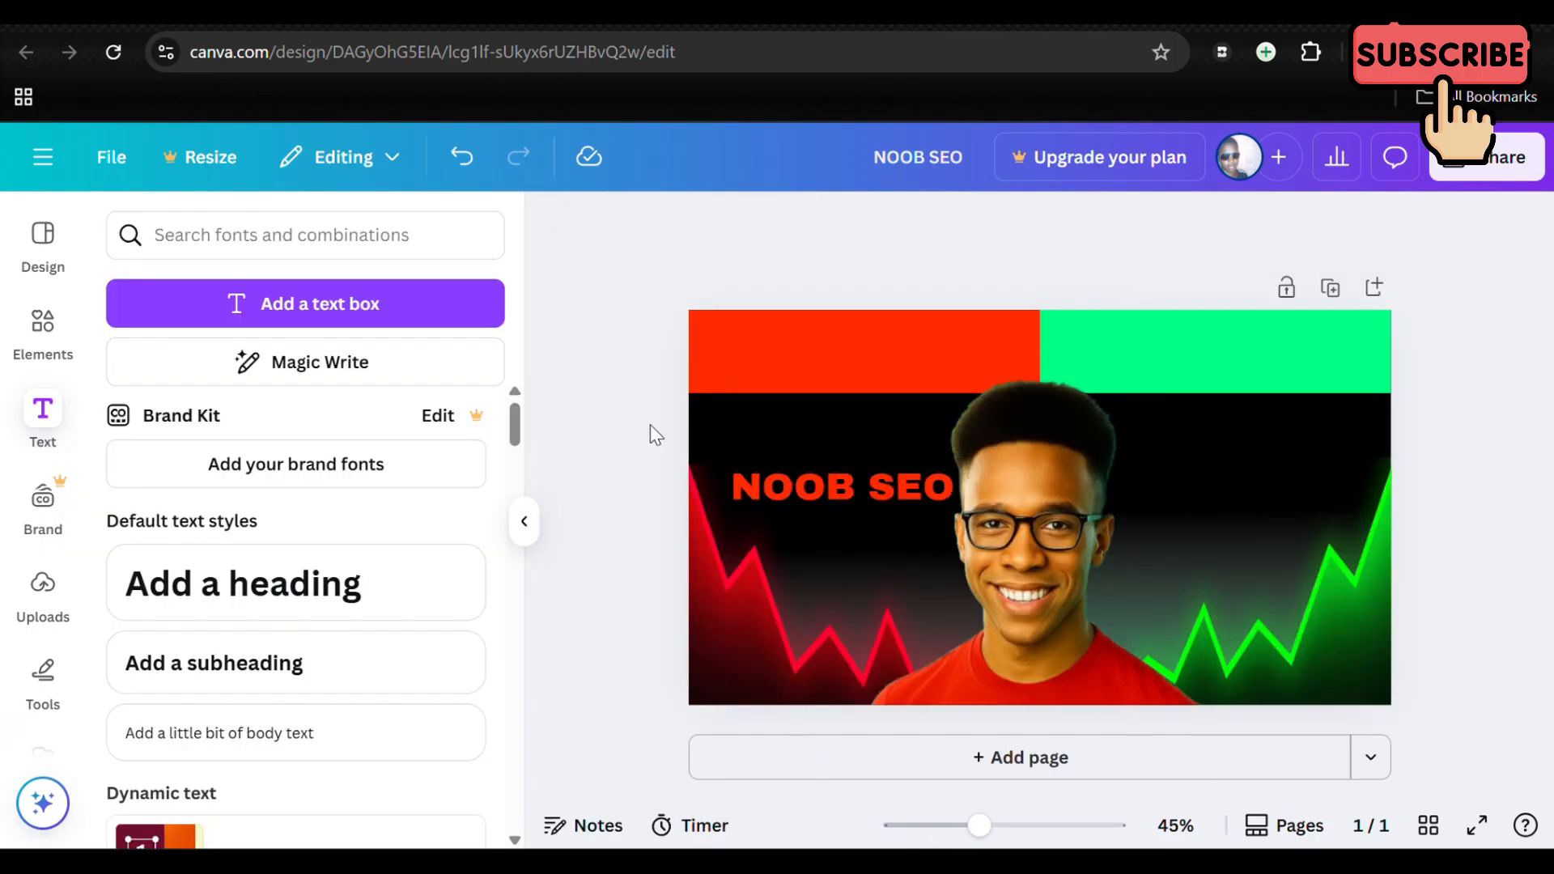
Step: Apply a Shadow effect in white (#fefefe) to the NOOB SEO text
click(870, 483)
drag(870, 484, 859, 477)
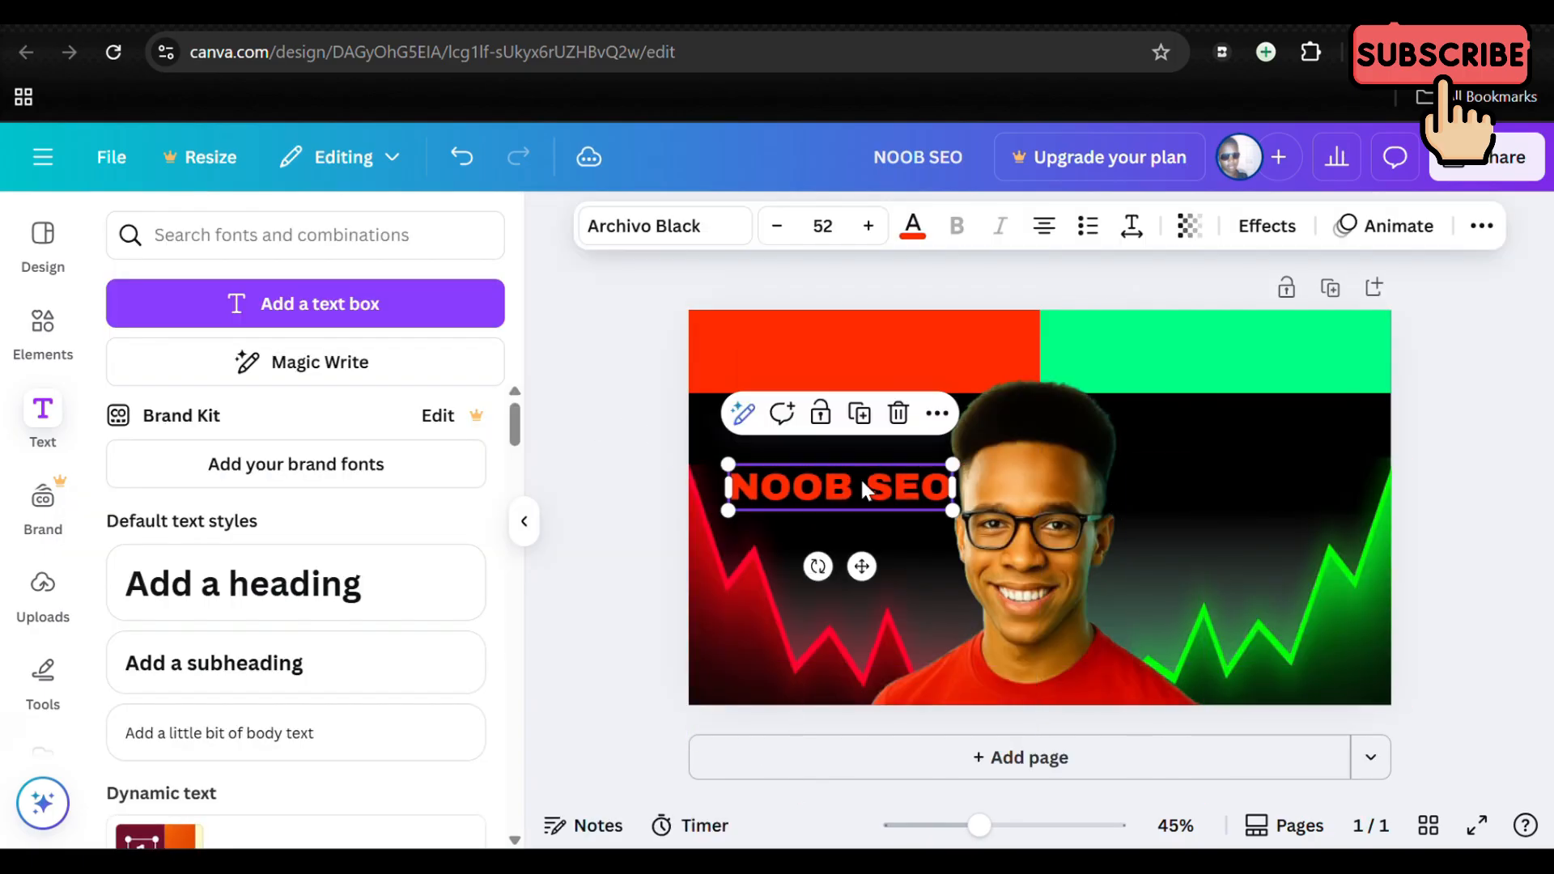
click(1246, 242)
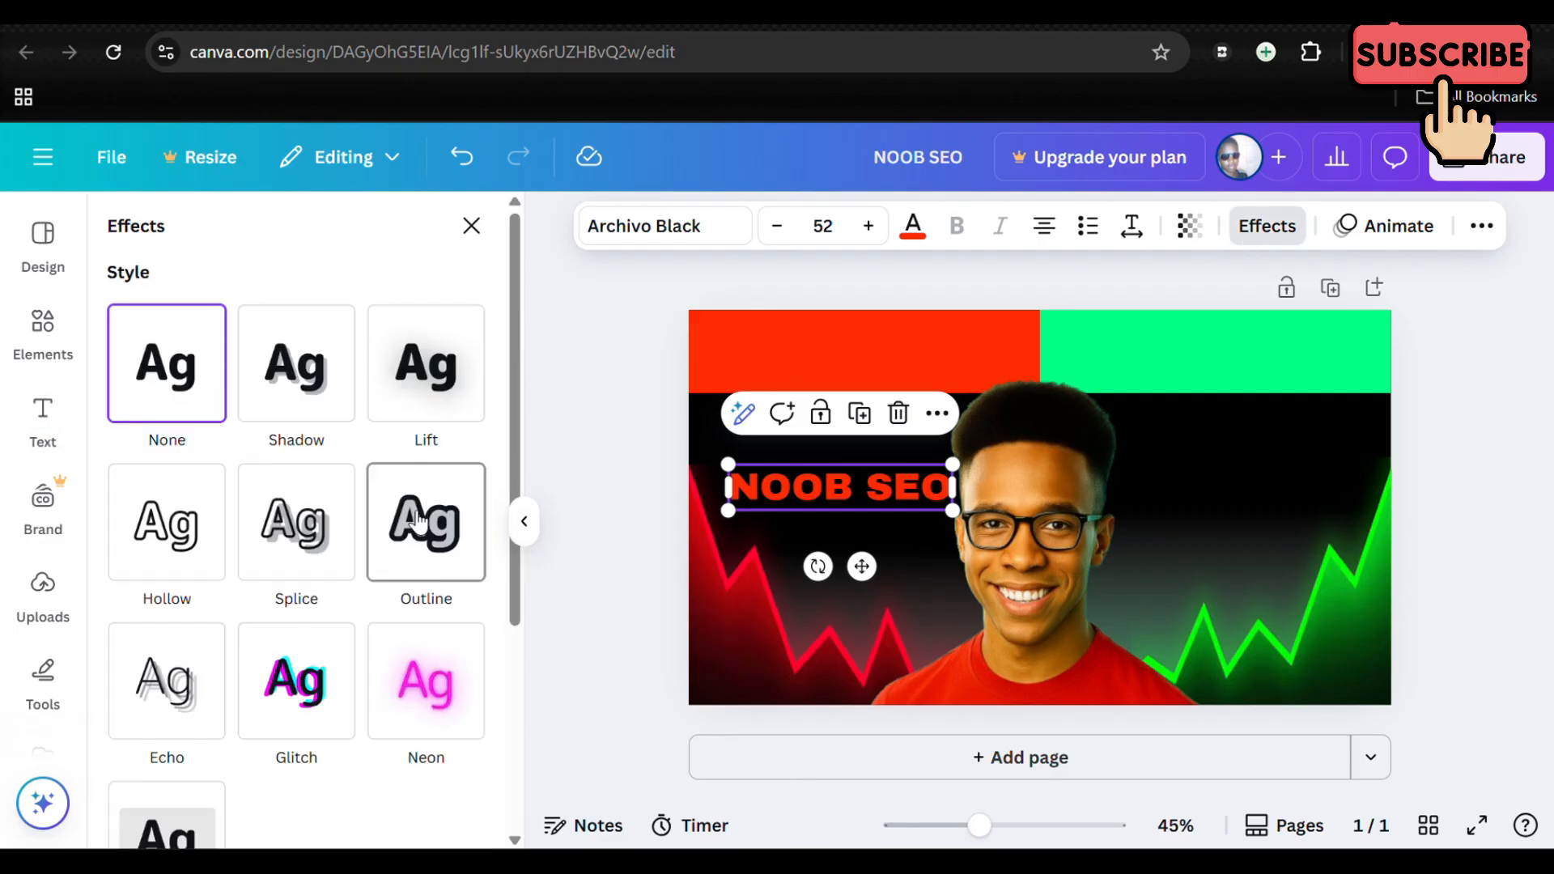
click(275, 407)
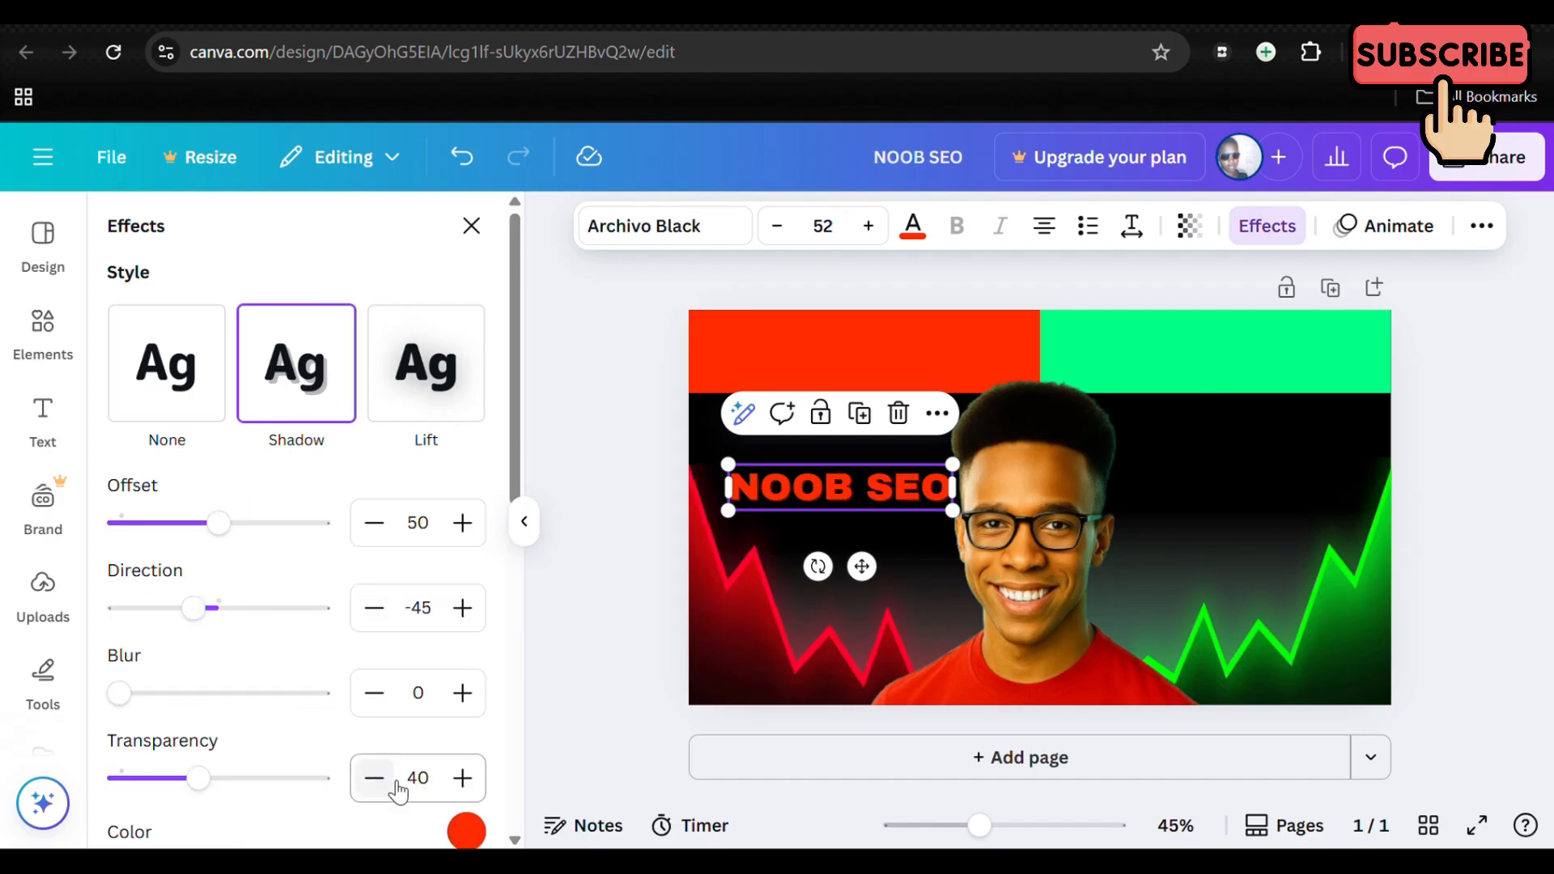
click(464, 833)
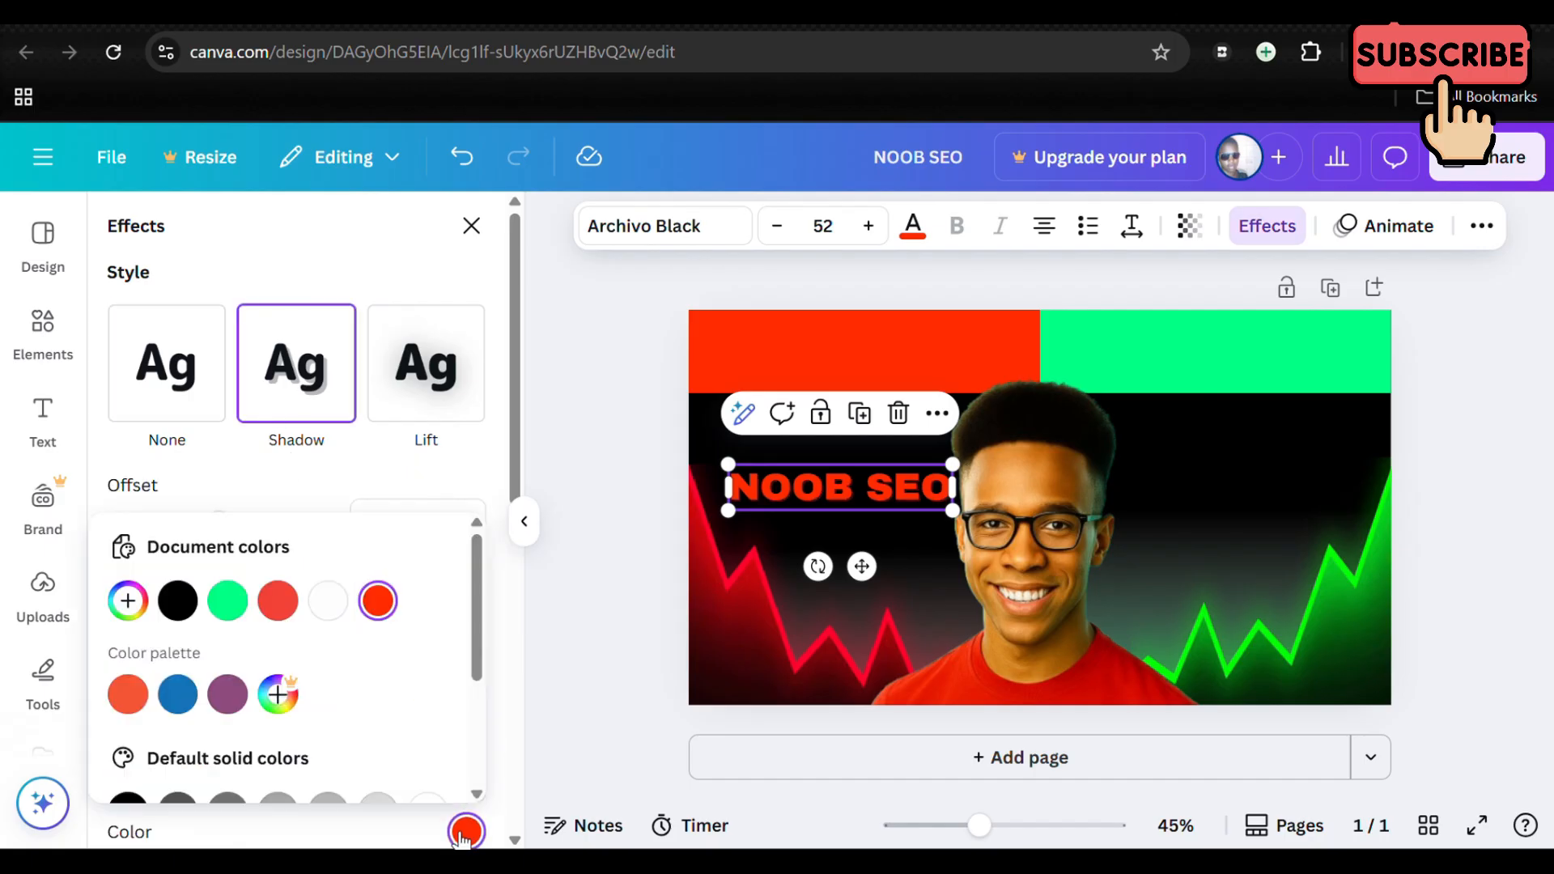
click(338, 618)
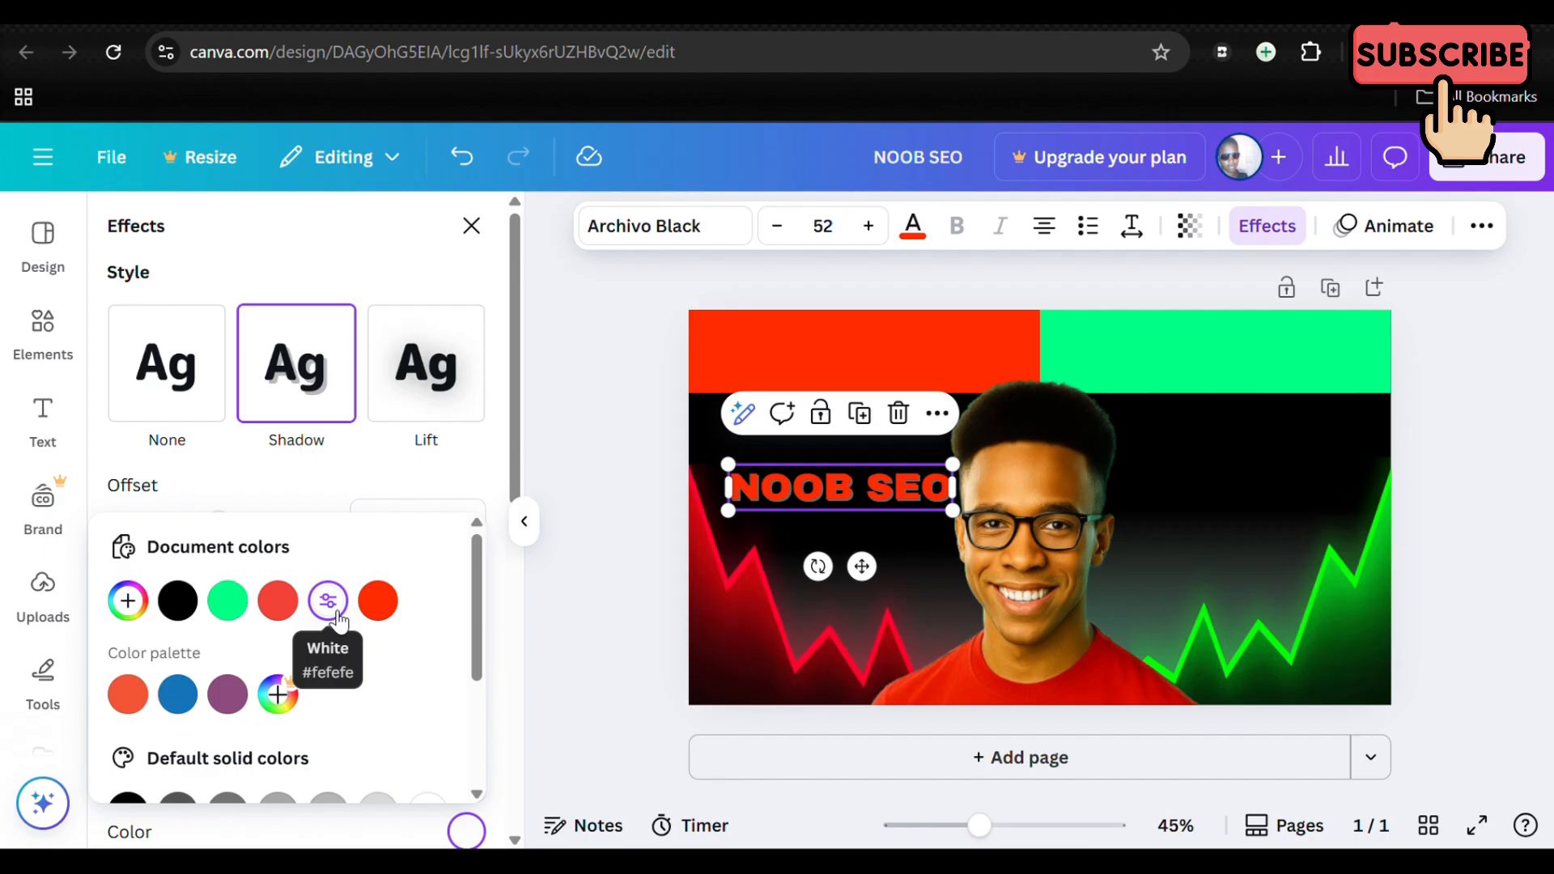
scroll(338, 620, down, 2)
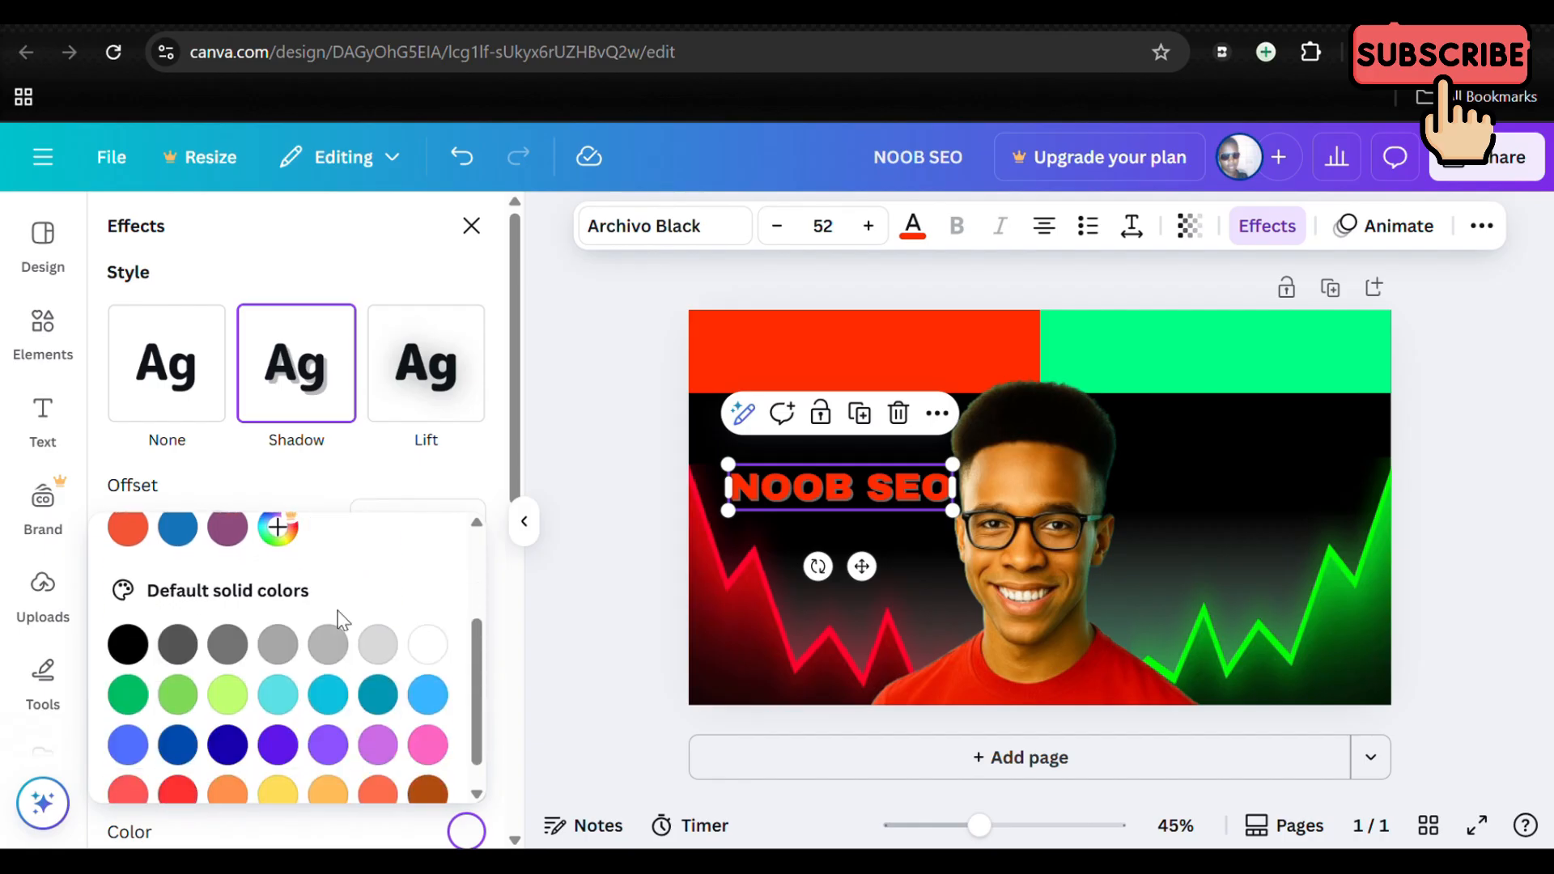
scroll(337, 610, up, 2)
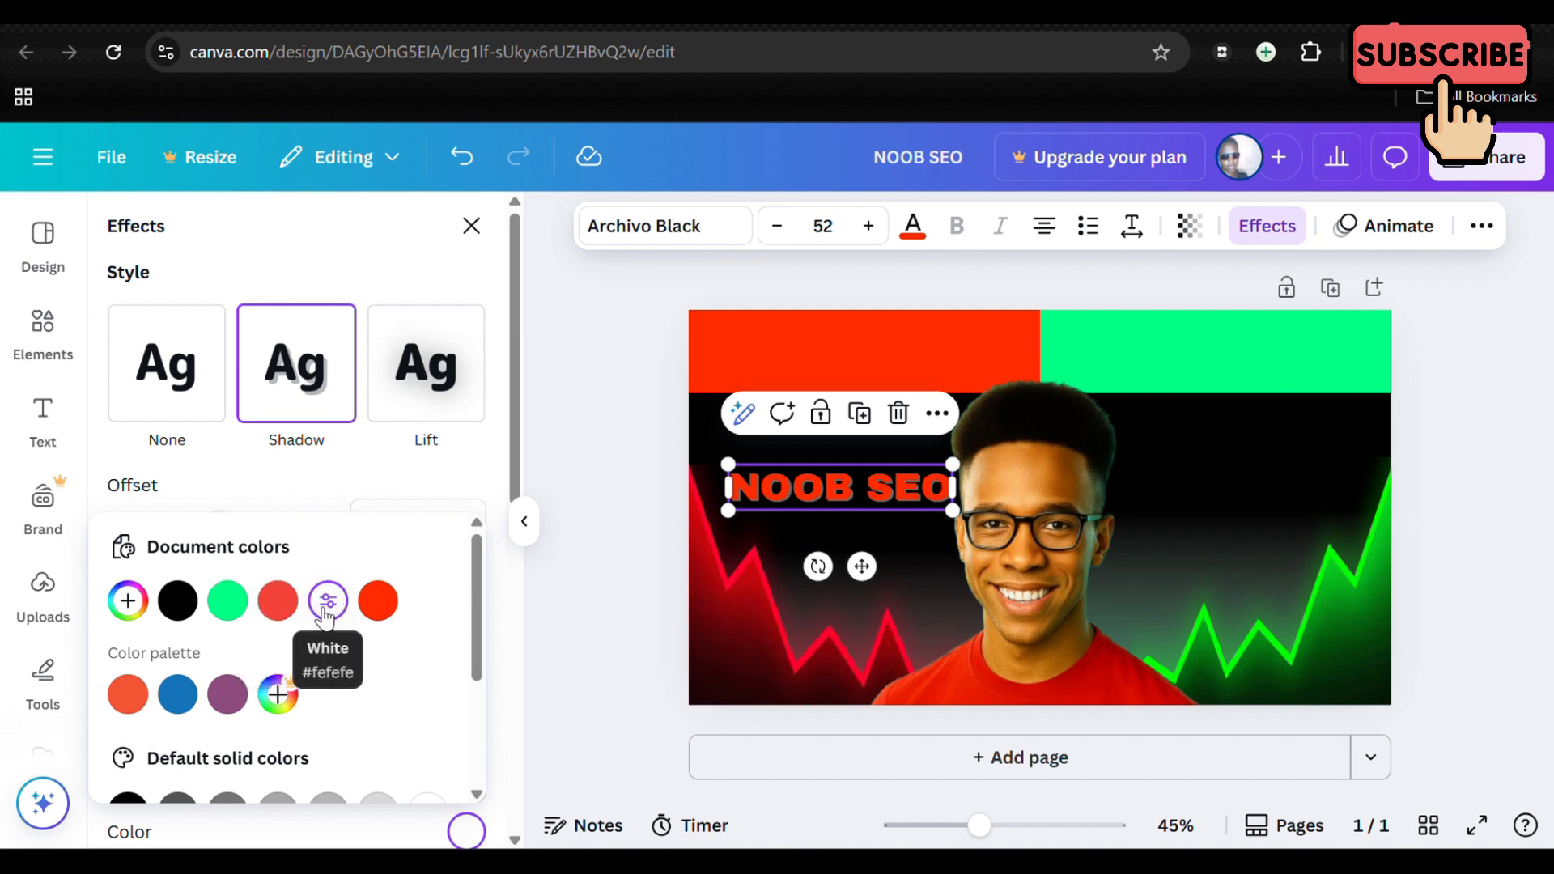
key(Escape)
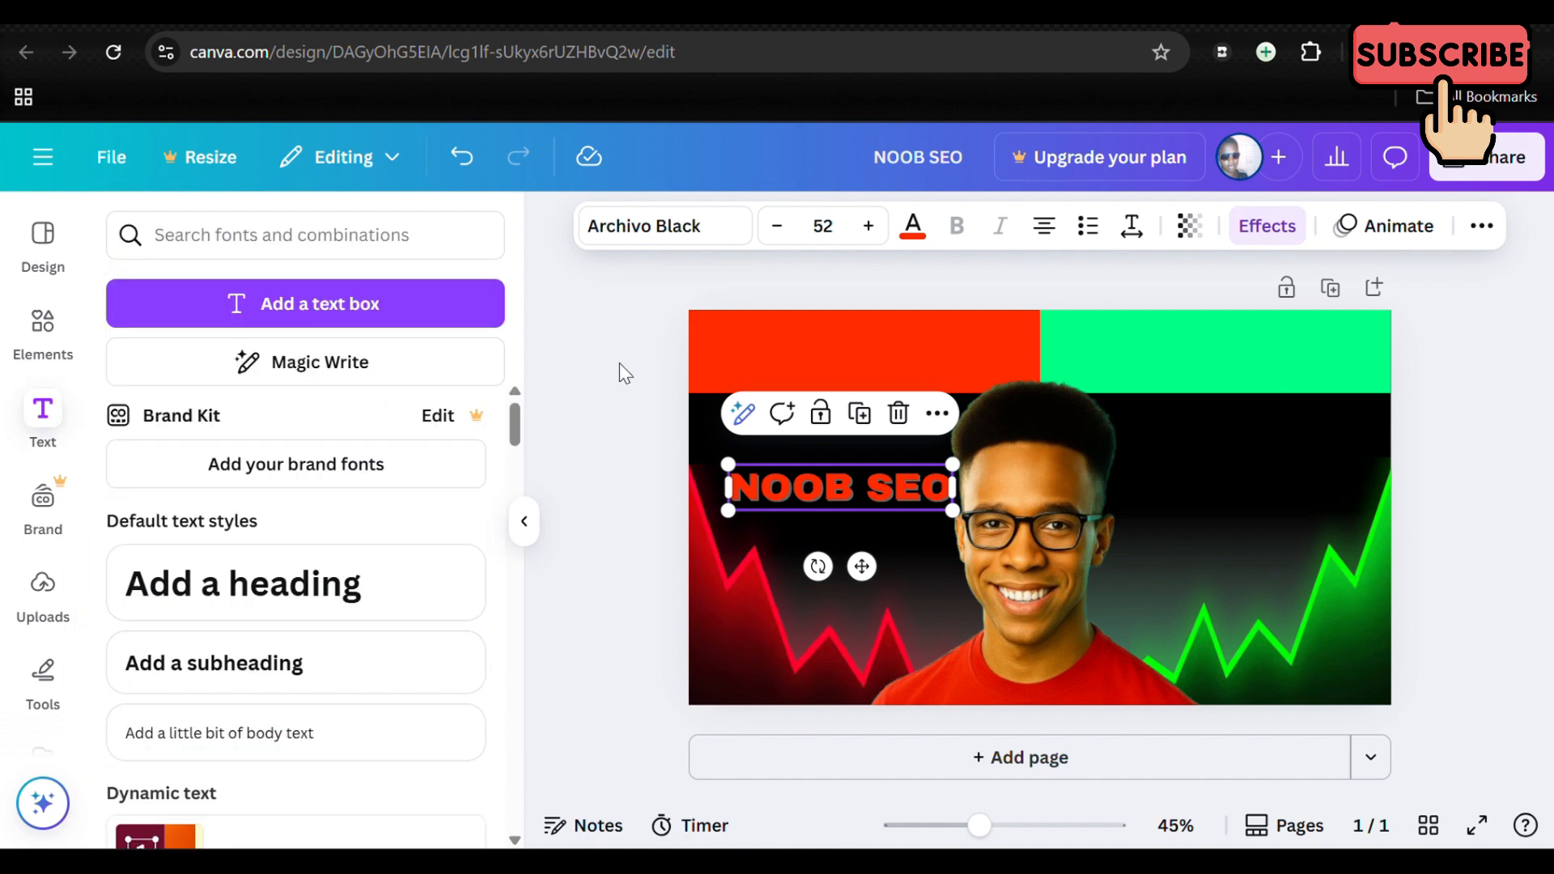
key(Escape)
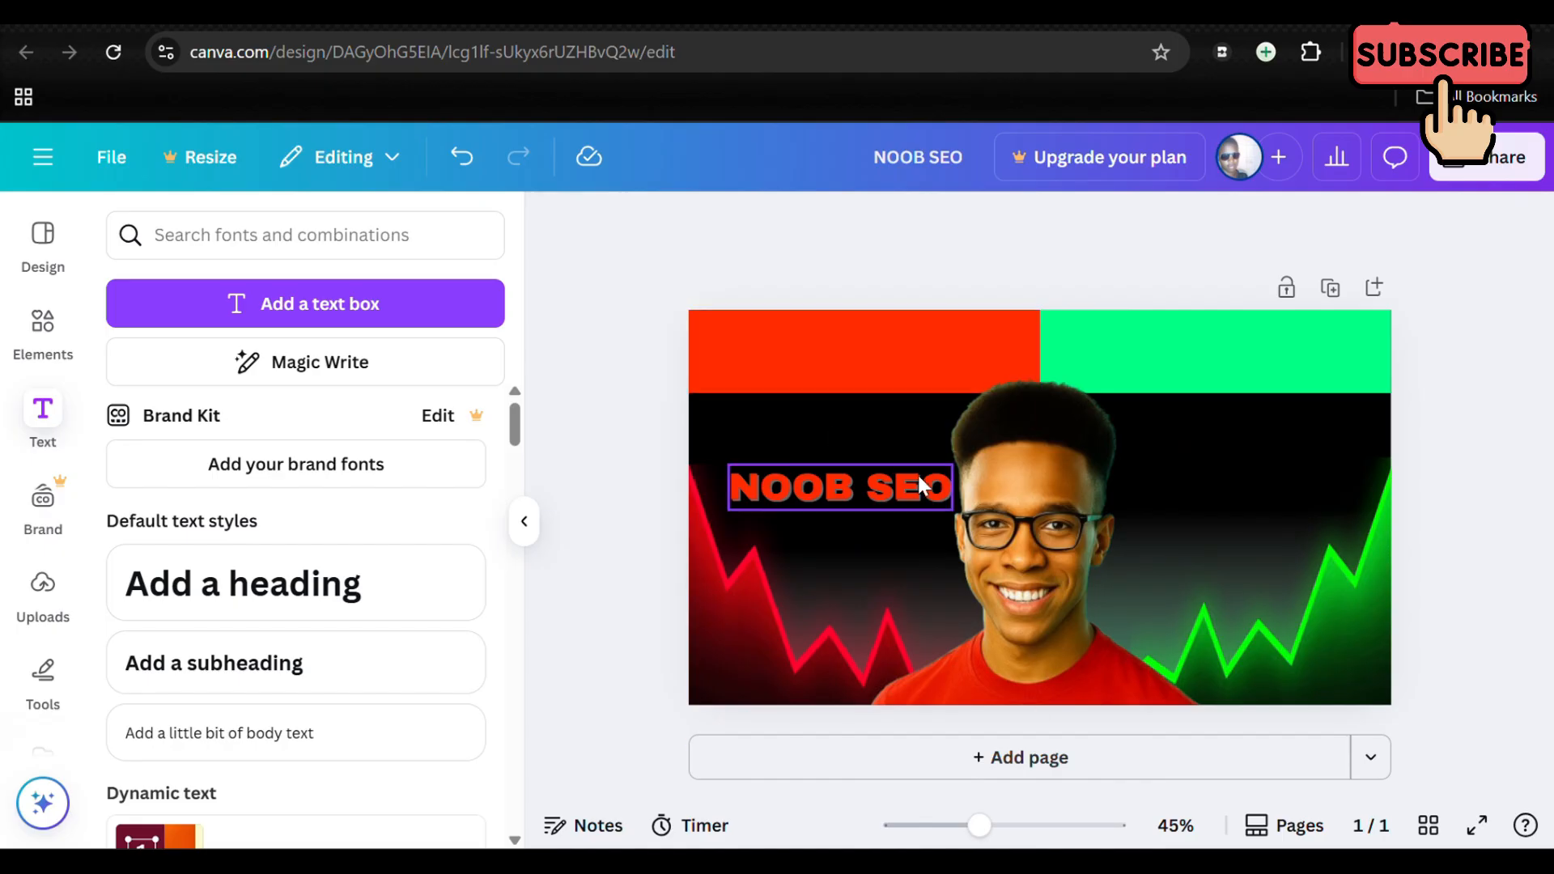
Step: Duplicate the NOOB SEO text and place the copy on the black area to the right of the man's face
click(923, 495)
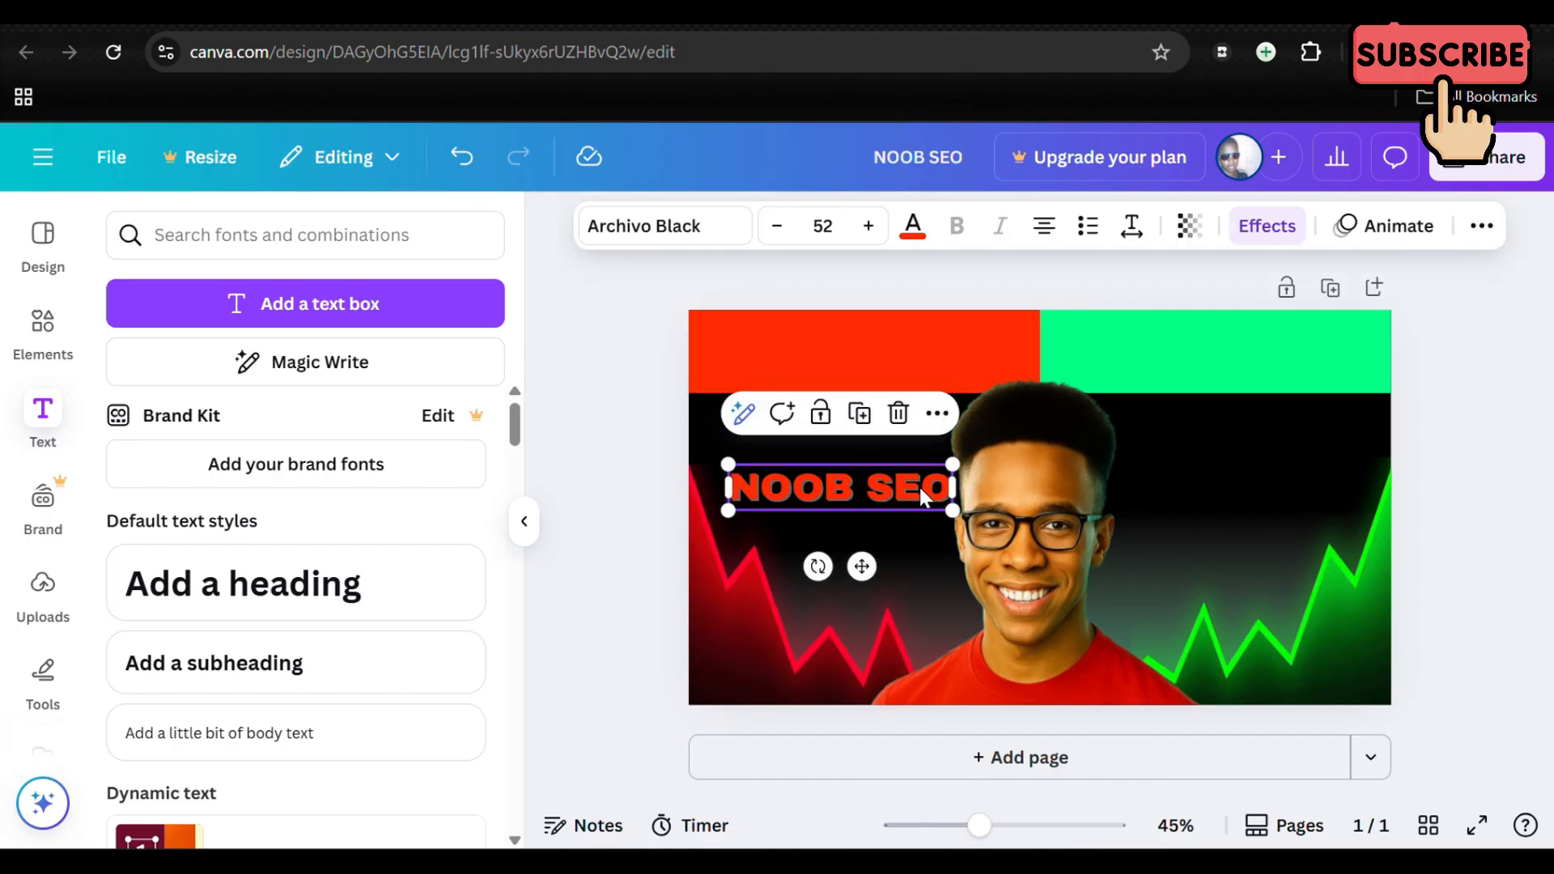
click(859, 413)
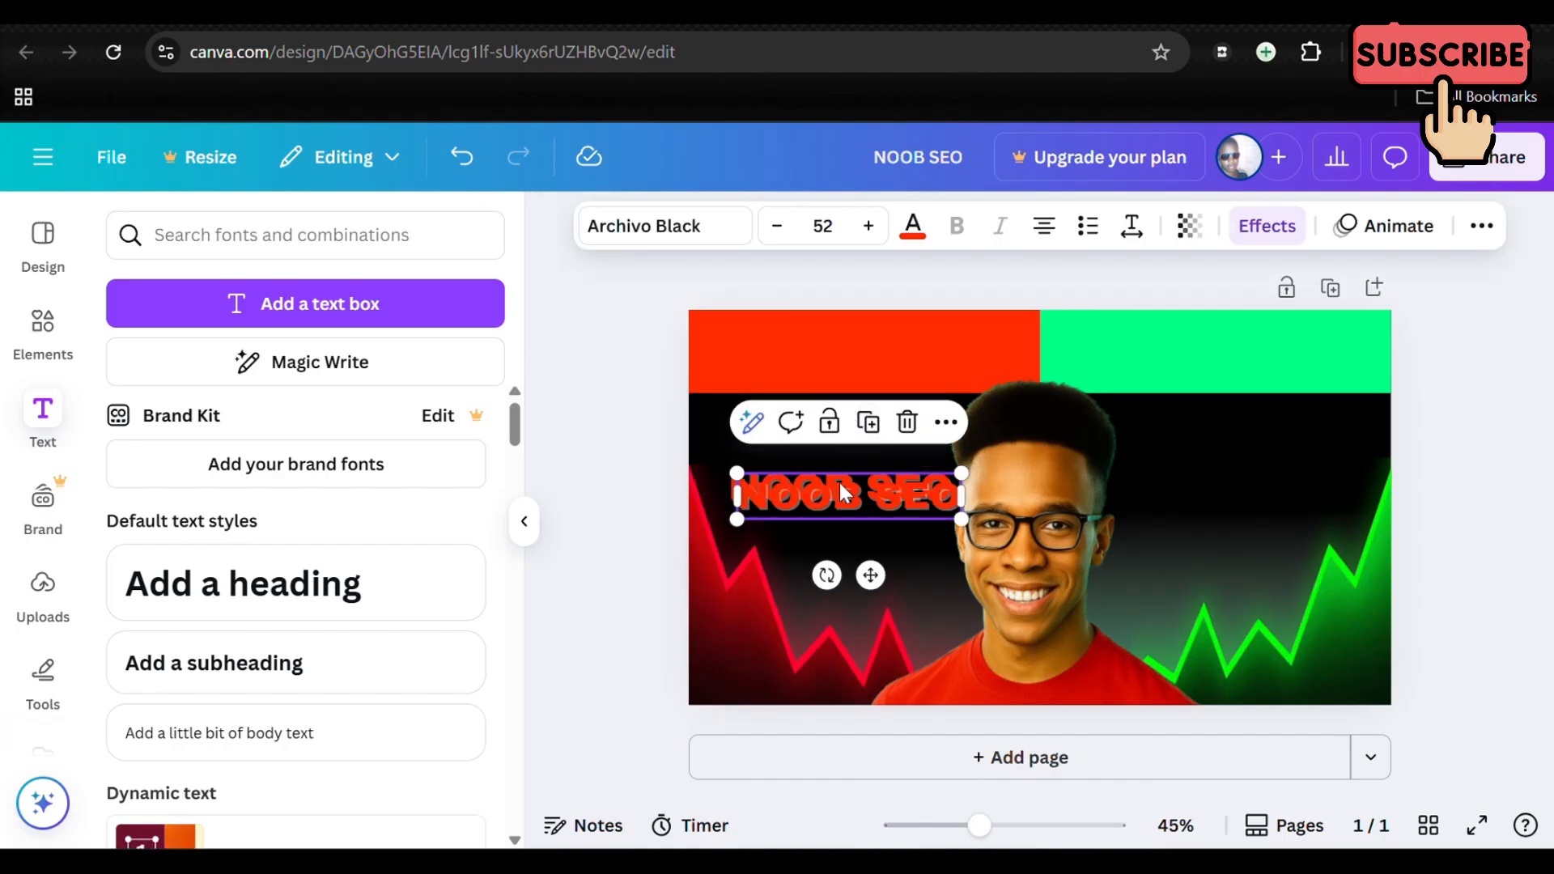
drag(852, 489, 1254, 476)
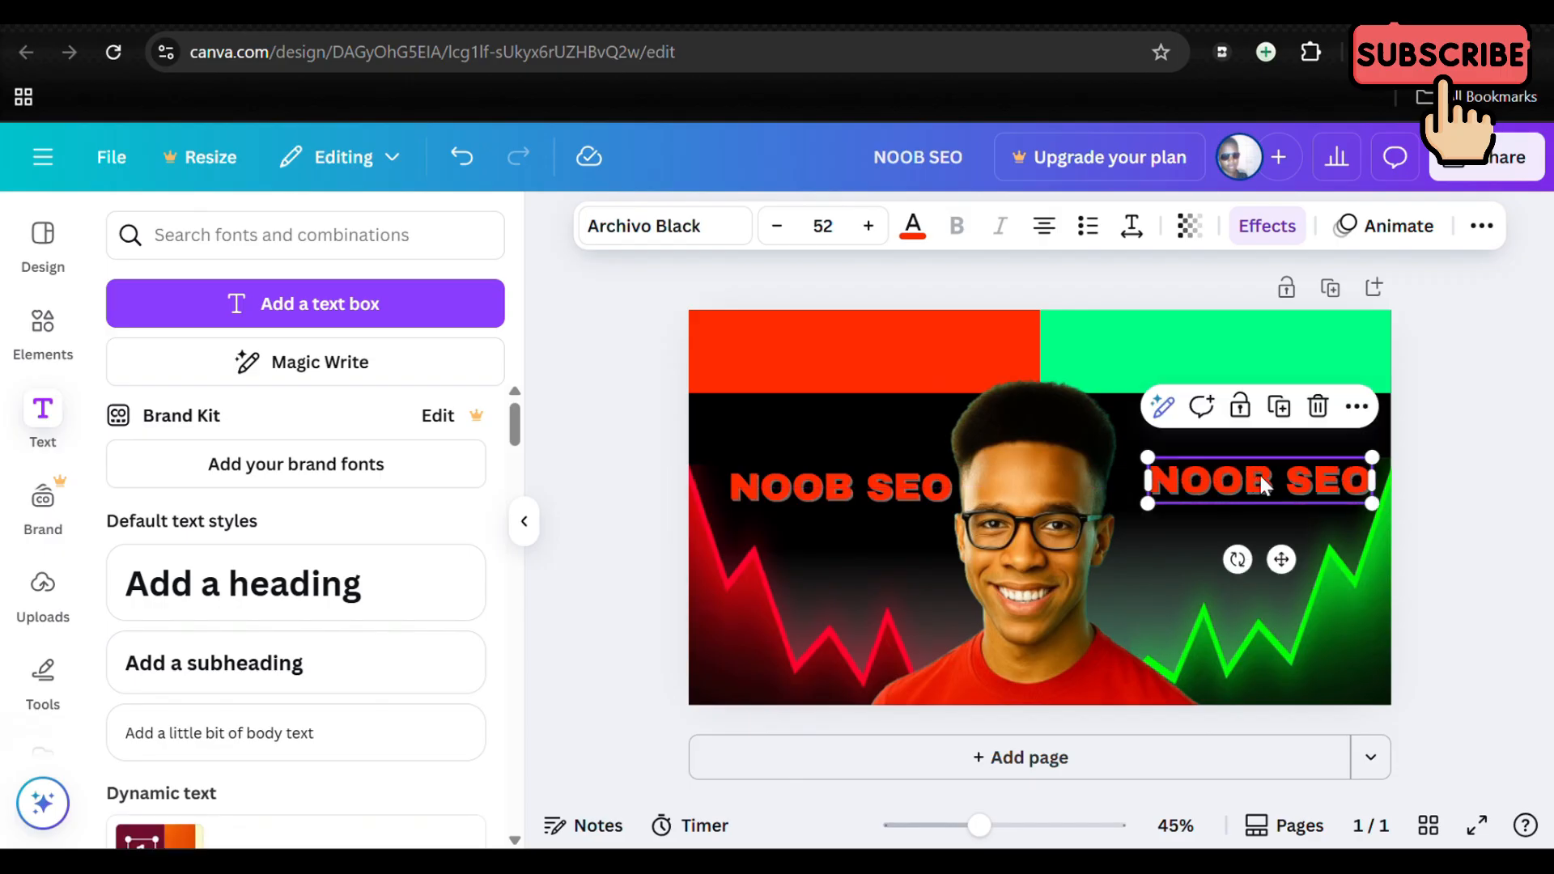
Step: Change the wording of the duplicated text to PRO SEO
double_click(1366, 481)
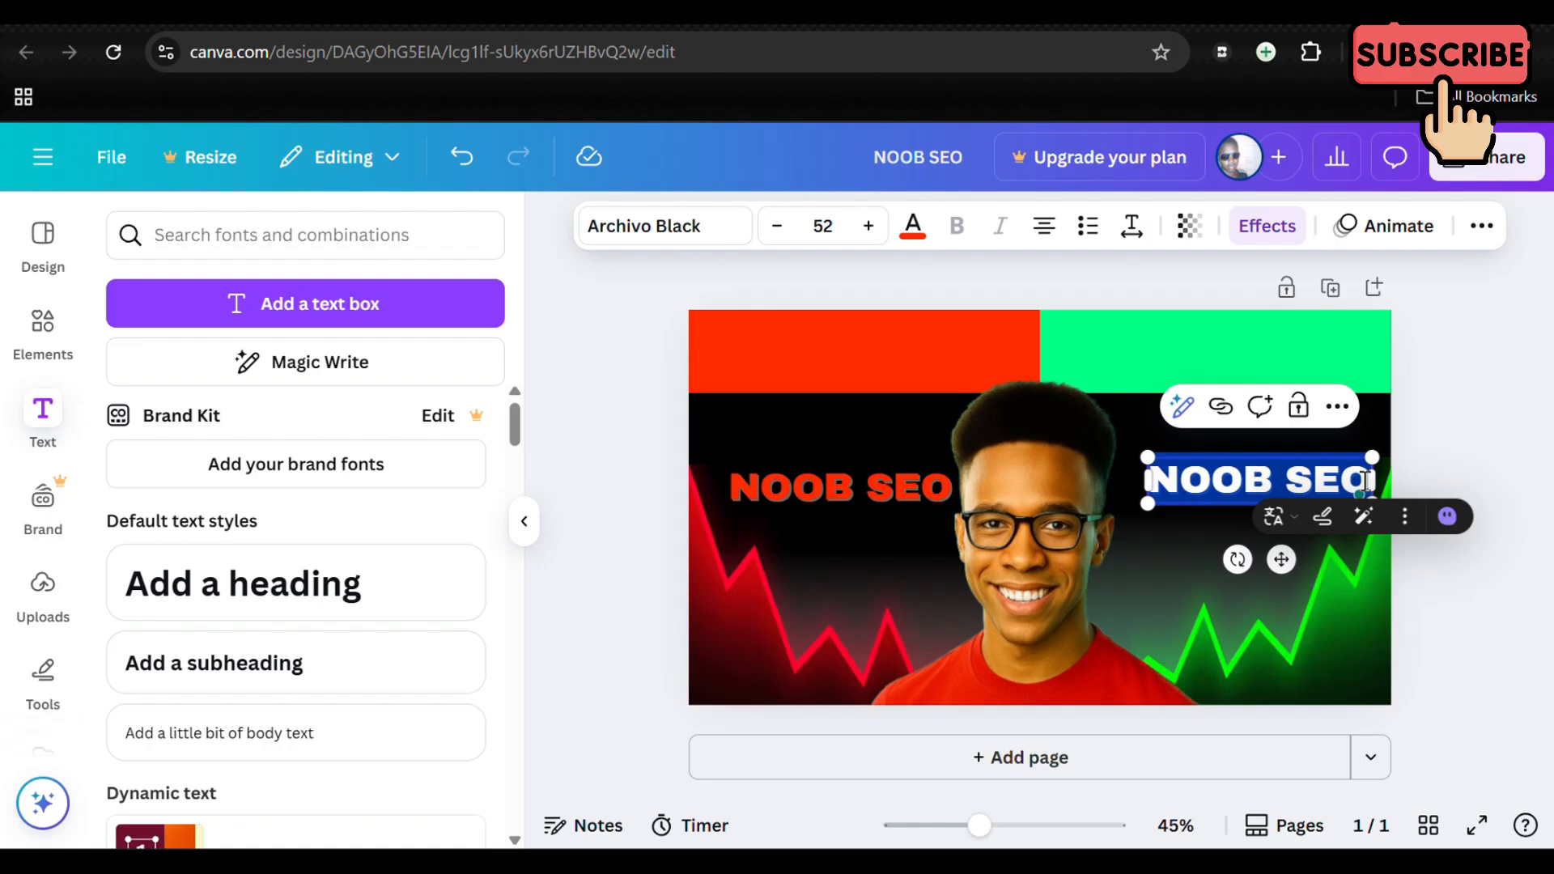
text(PR)
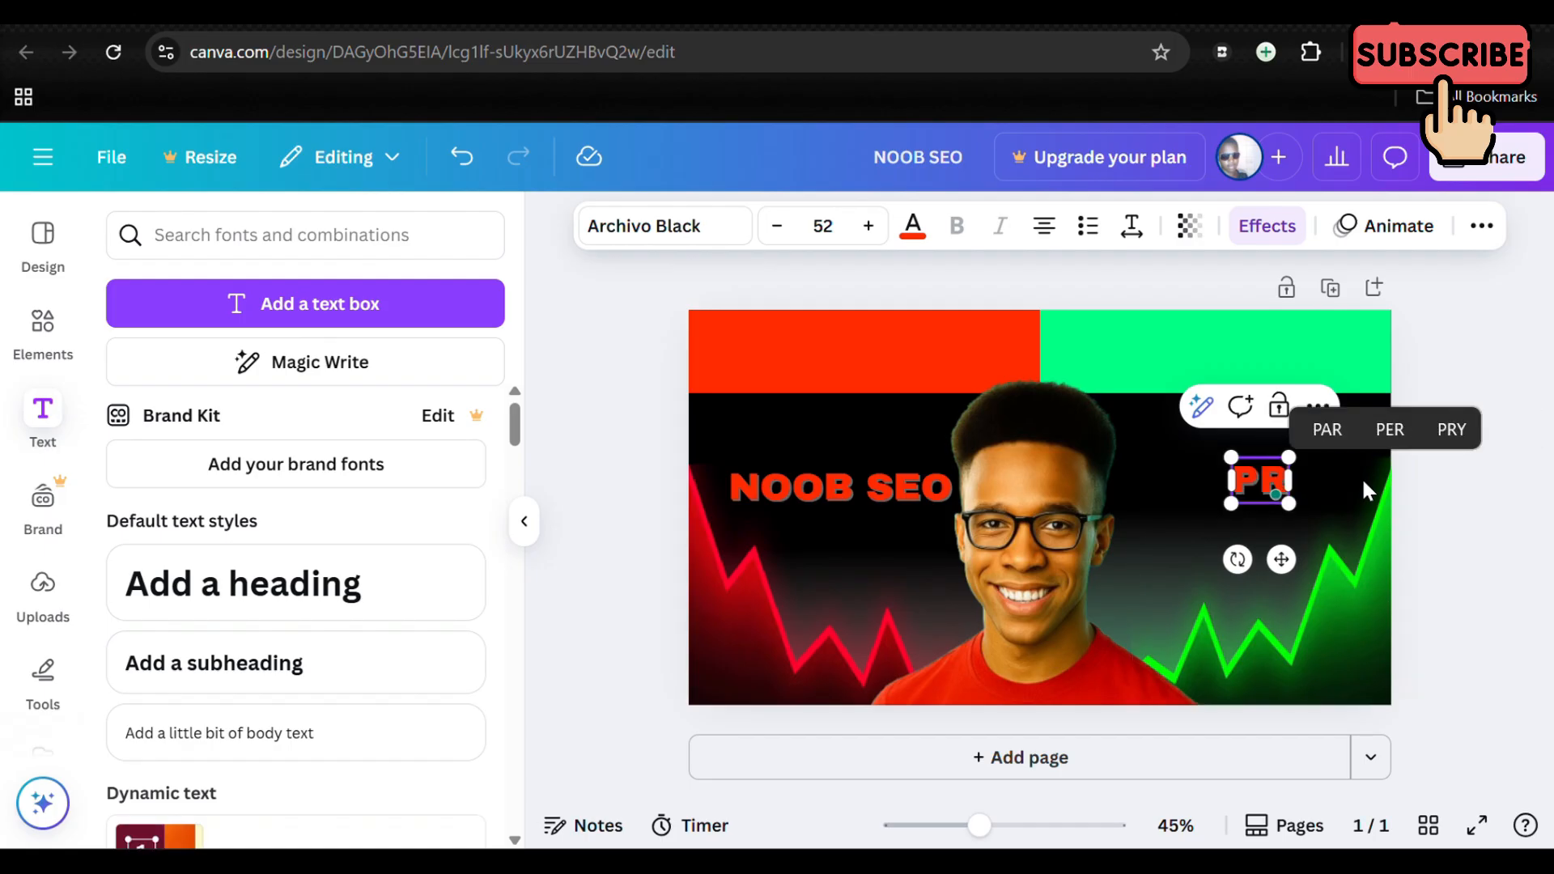
text(O SEO)
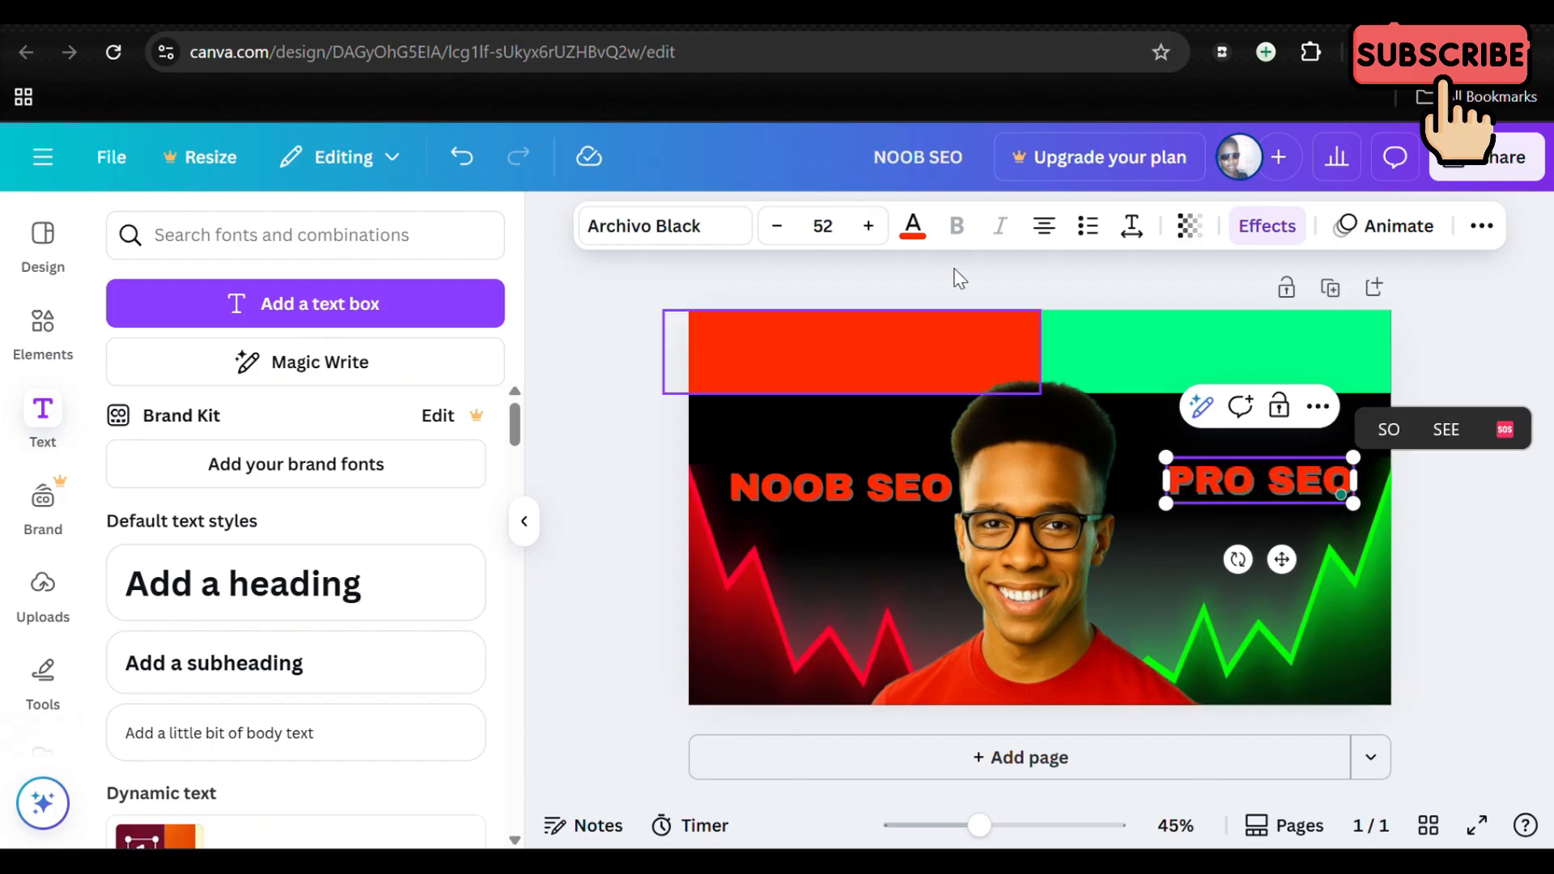
Step: Colour the whole PRO SEO text with the bright green from the document colours
click(899, 218)
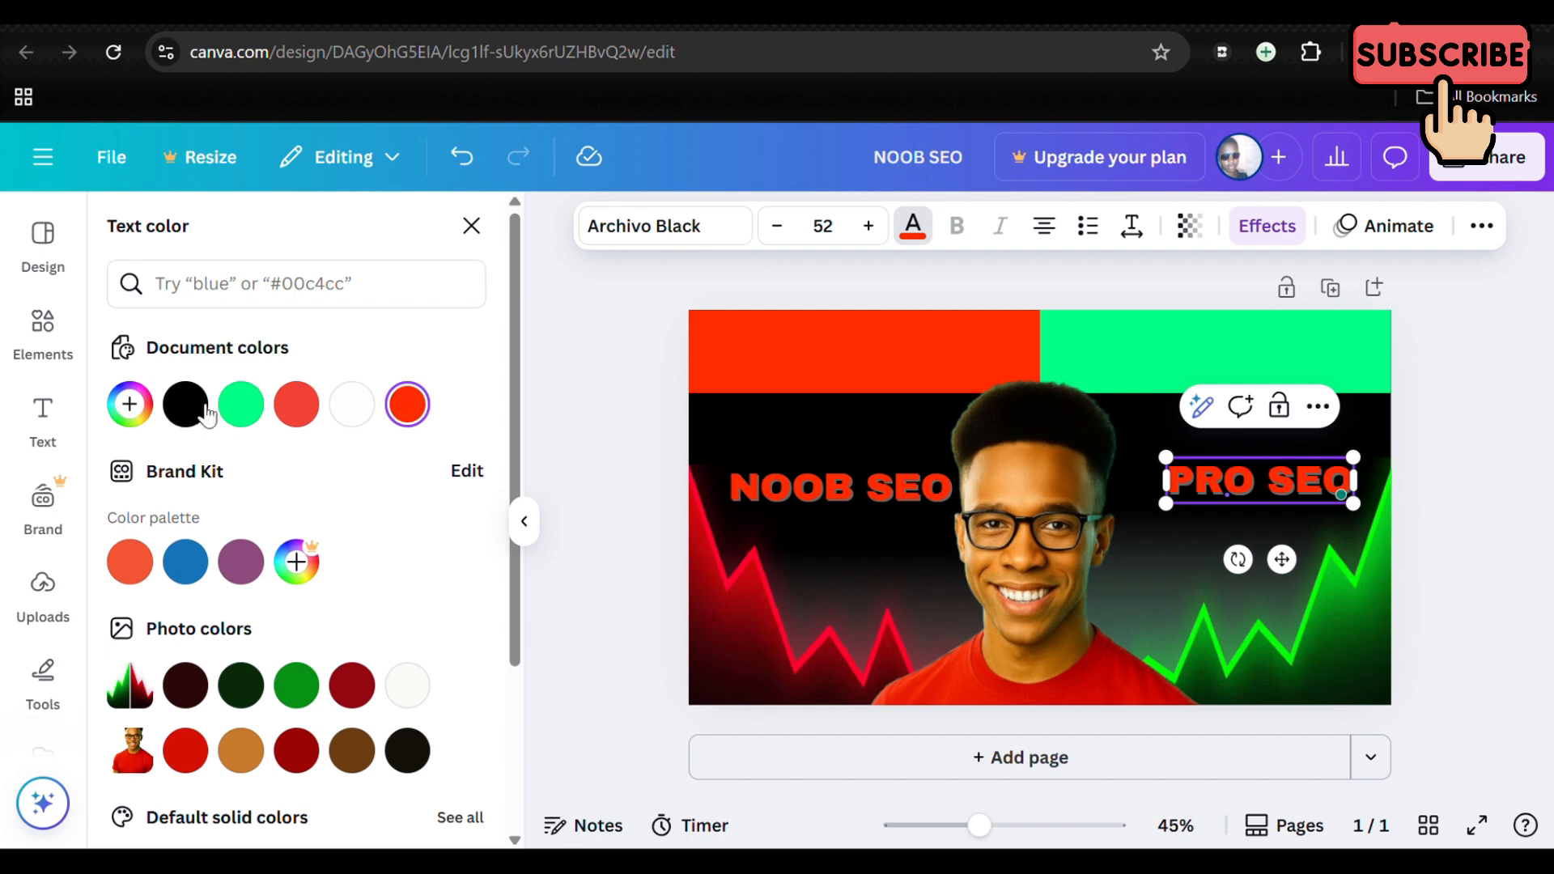
click(240, 403)
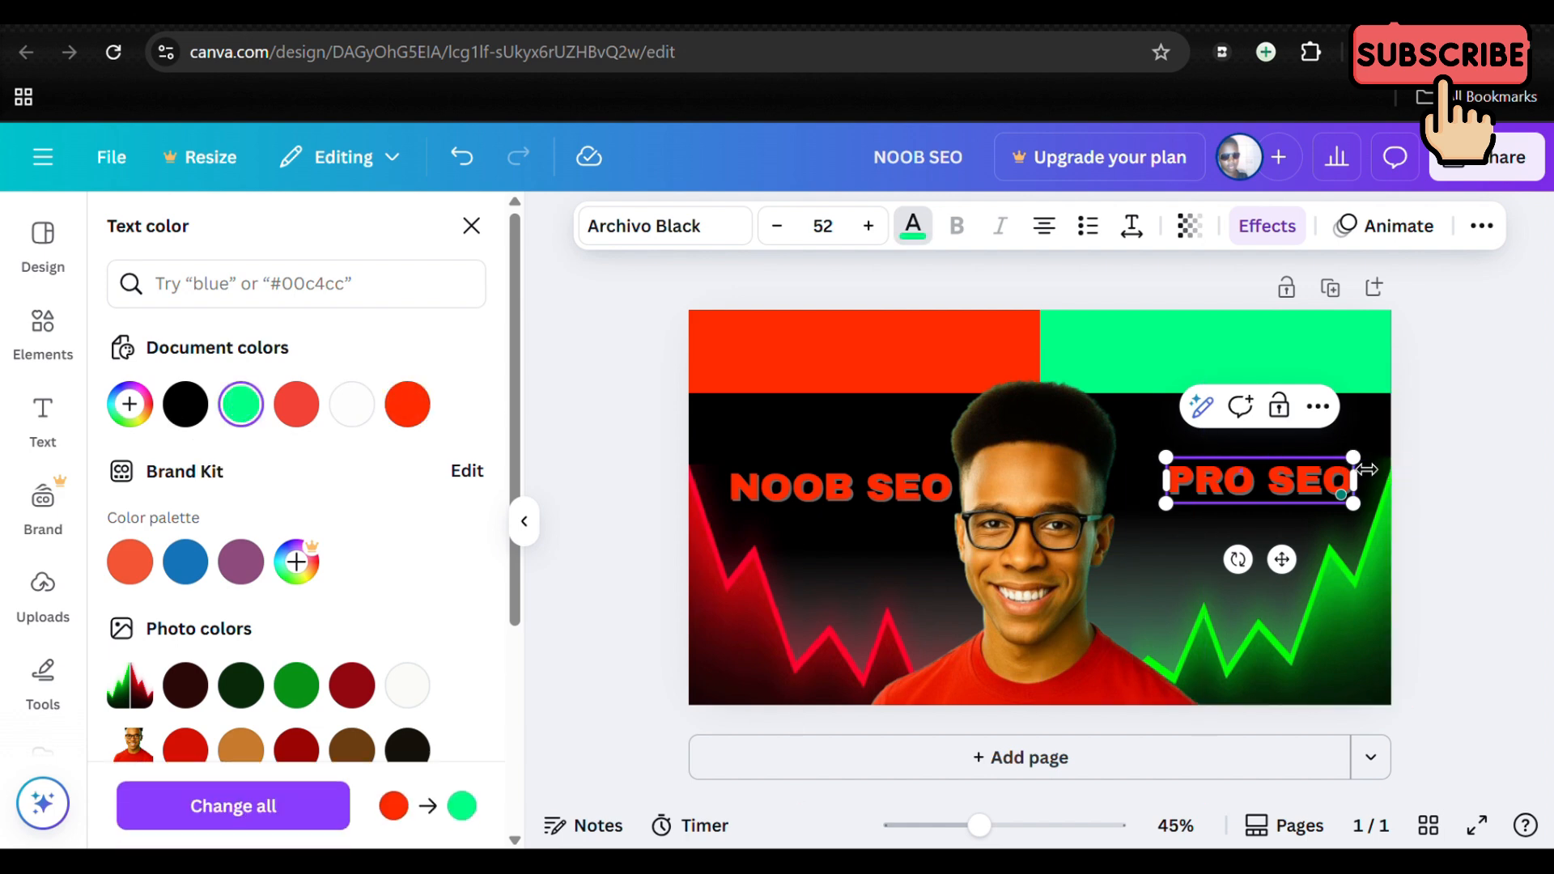
mouse_move(1349, 496)
drag(1182, 480, 1352, 477)
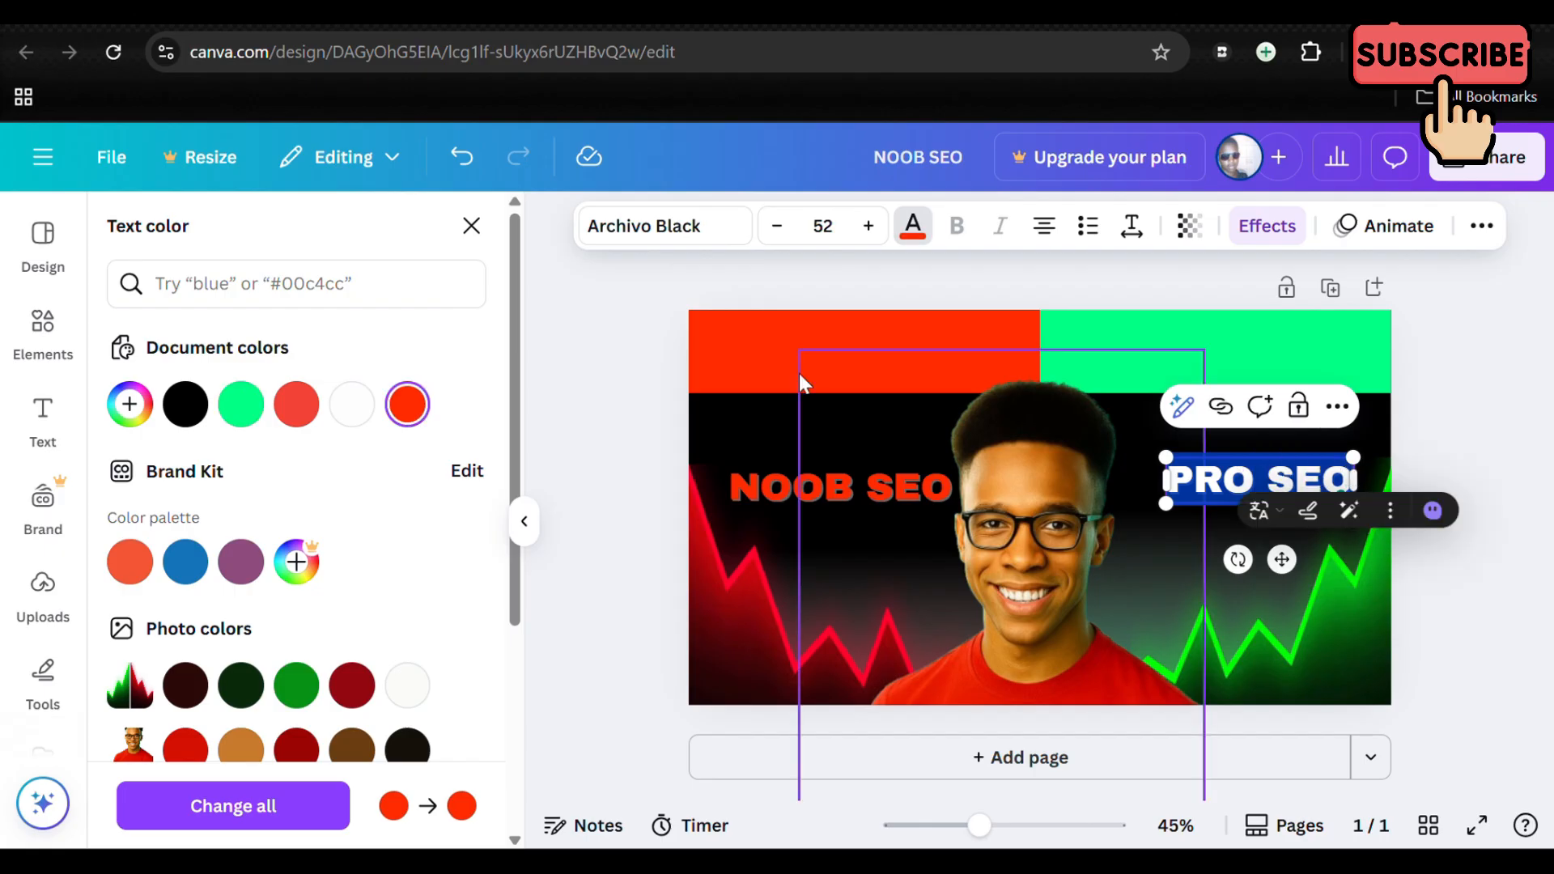
click(242, 413)
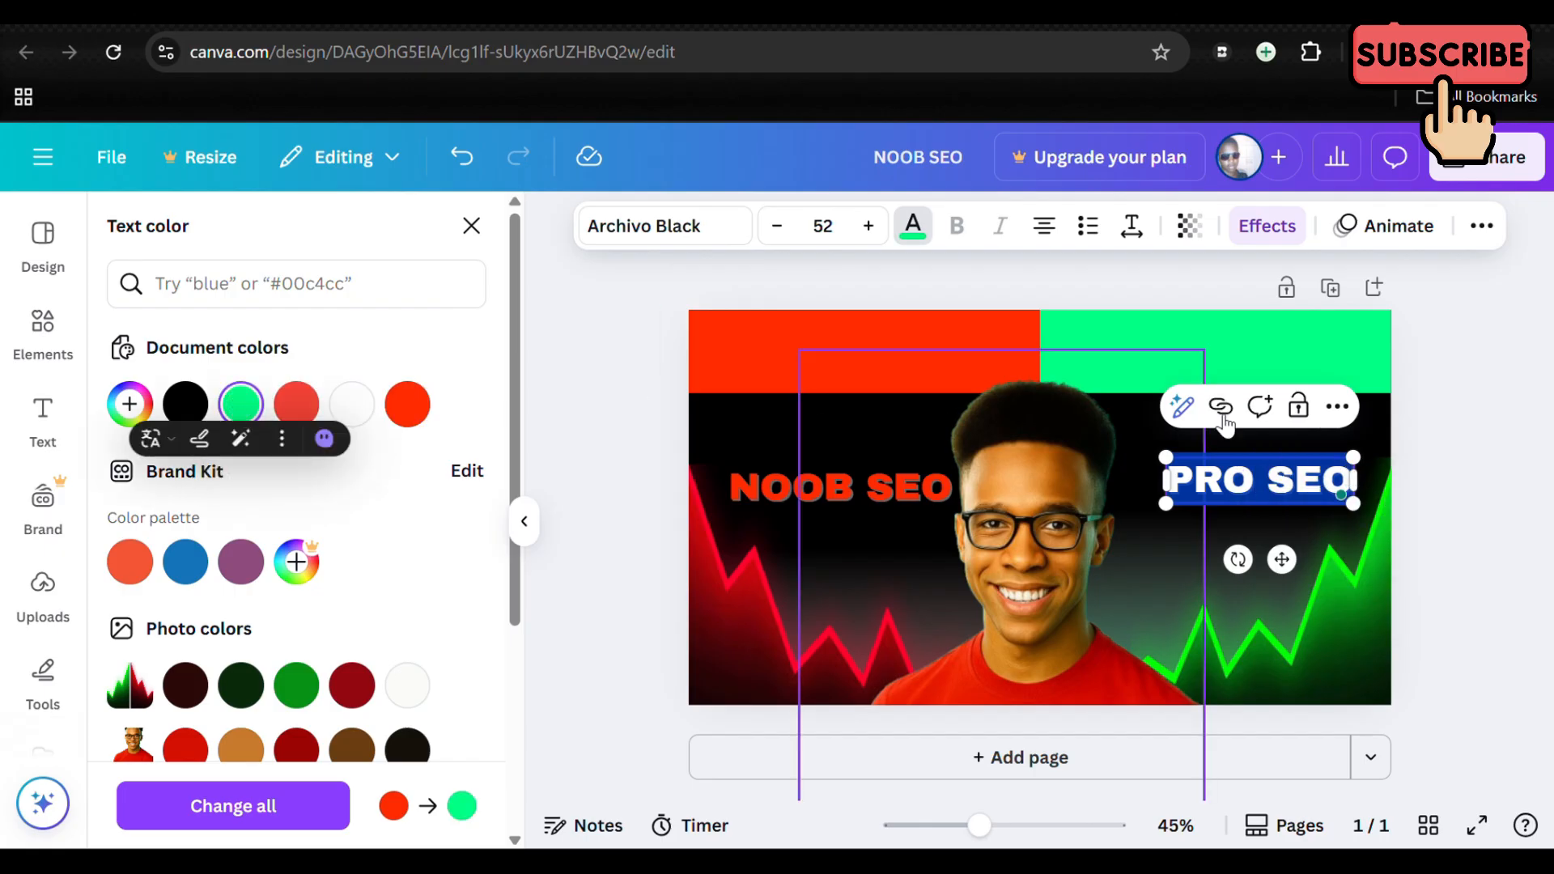
key(Escape)
click(1507, 398)
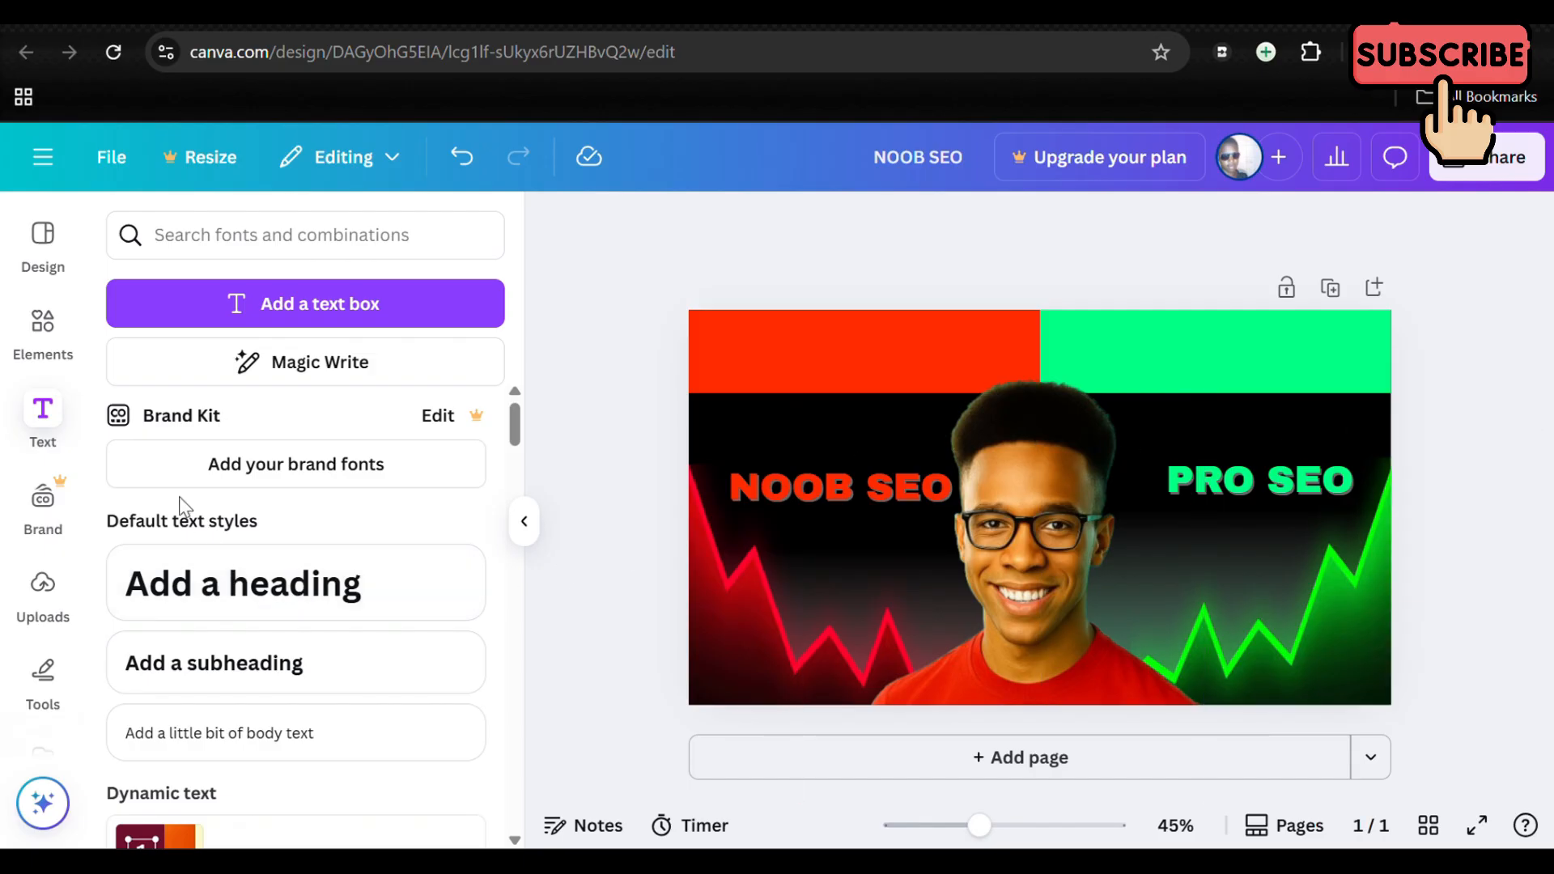
Step: Add a rounded square shape to the thumbnail and fill it with white from the document colours
click(44, 328)
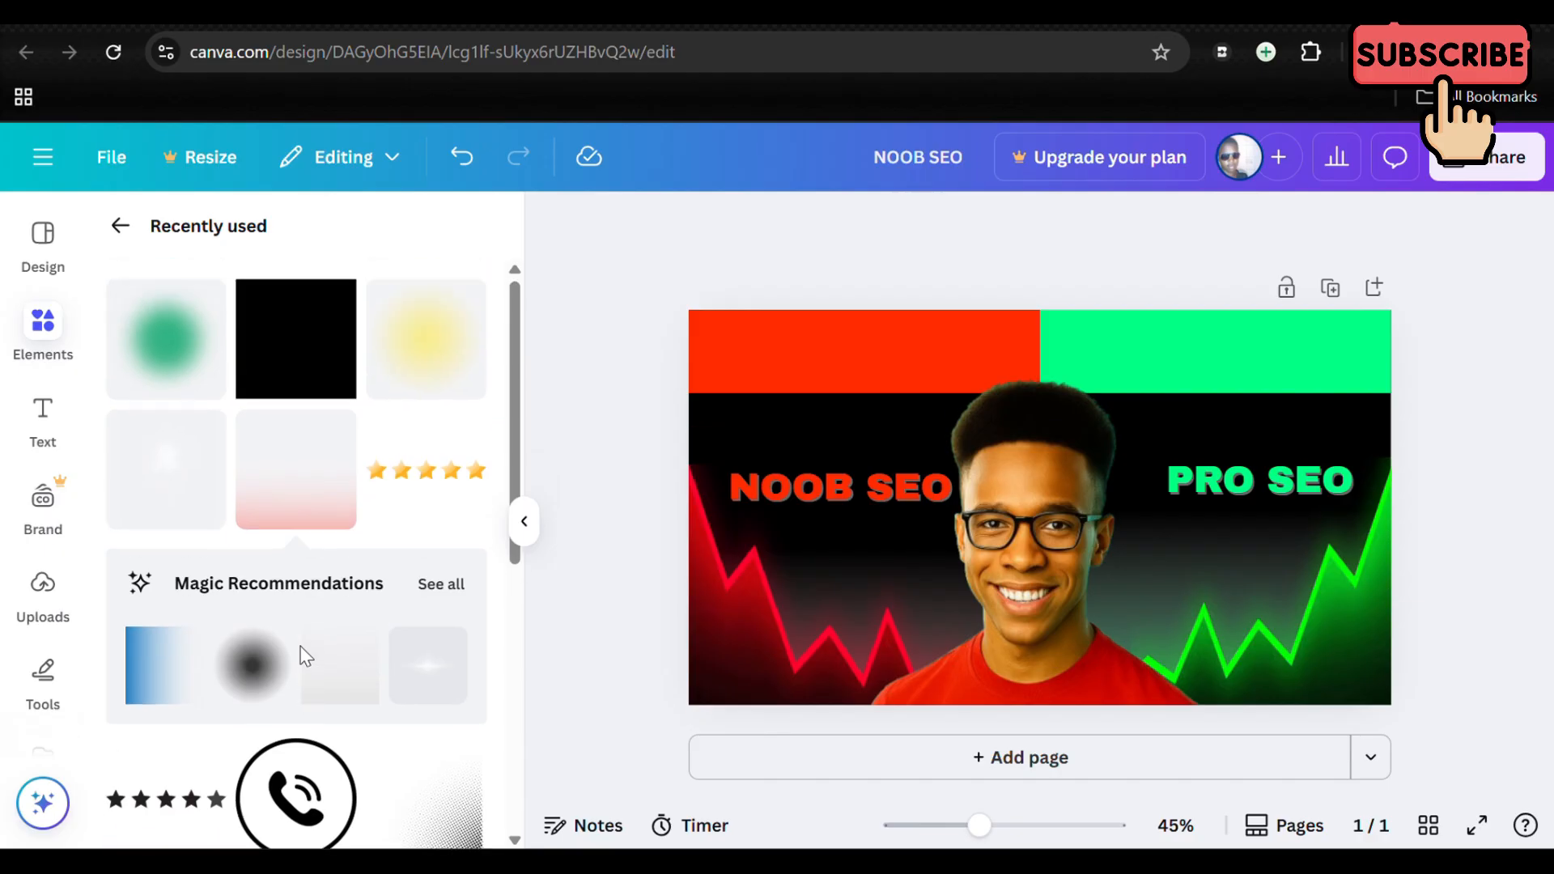
scroll(291, 453, down, 3)
scroll(291, 449, up, 3)
click(122, 232)
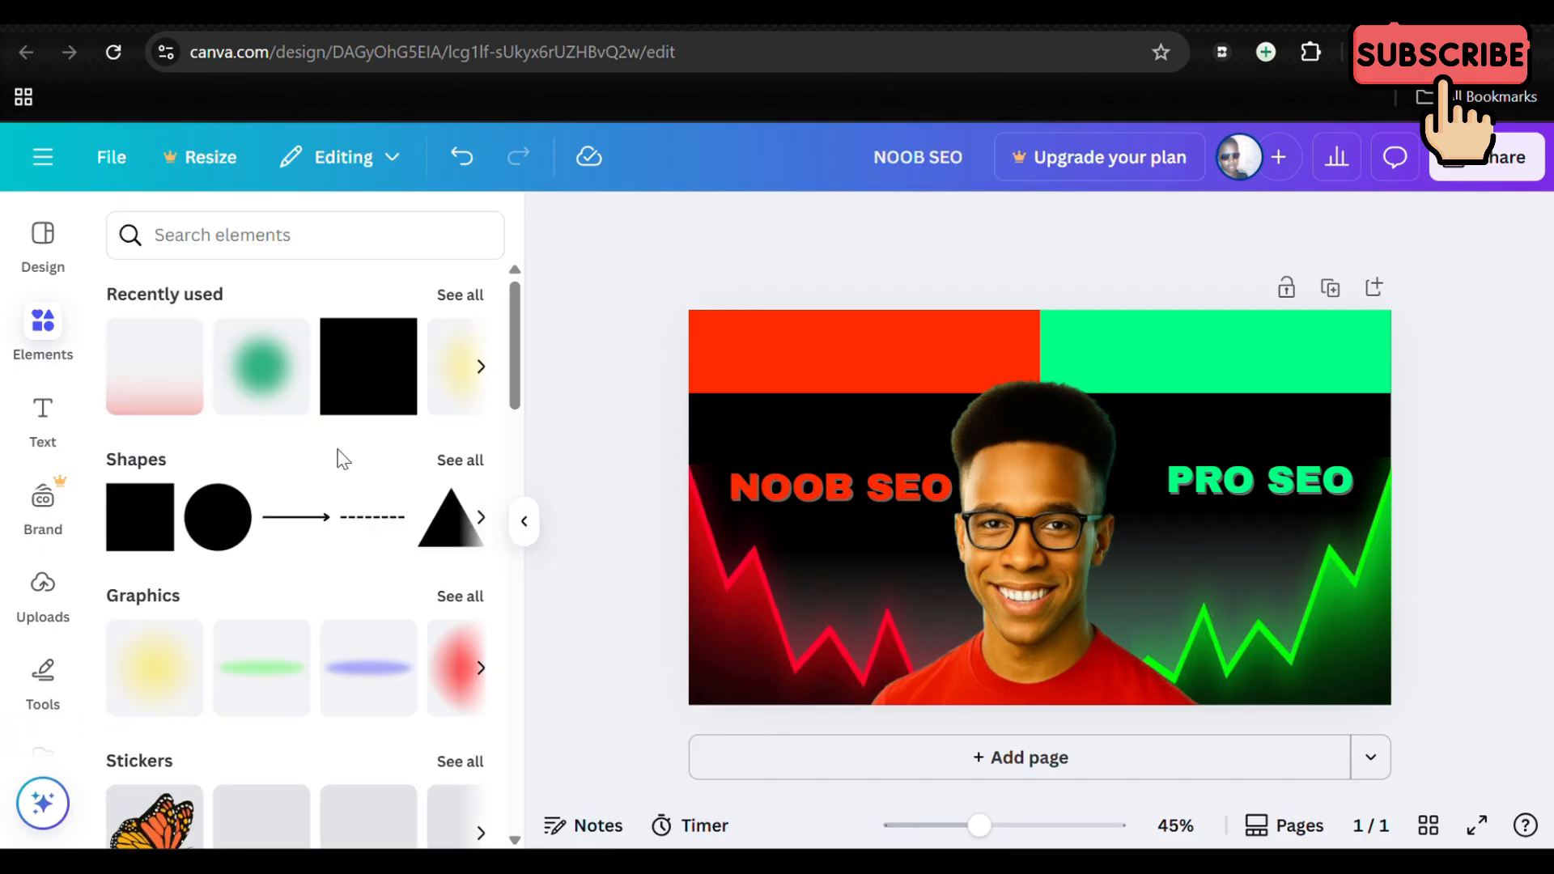
click(452, 529)
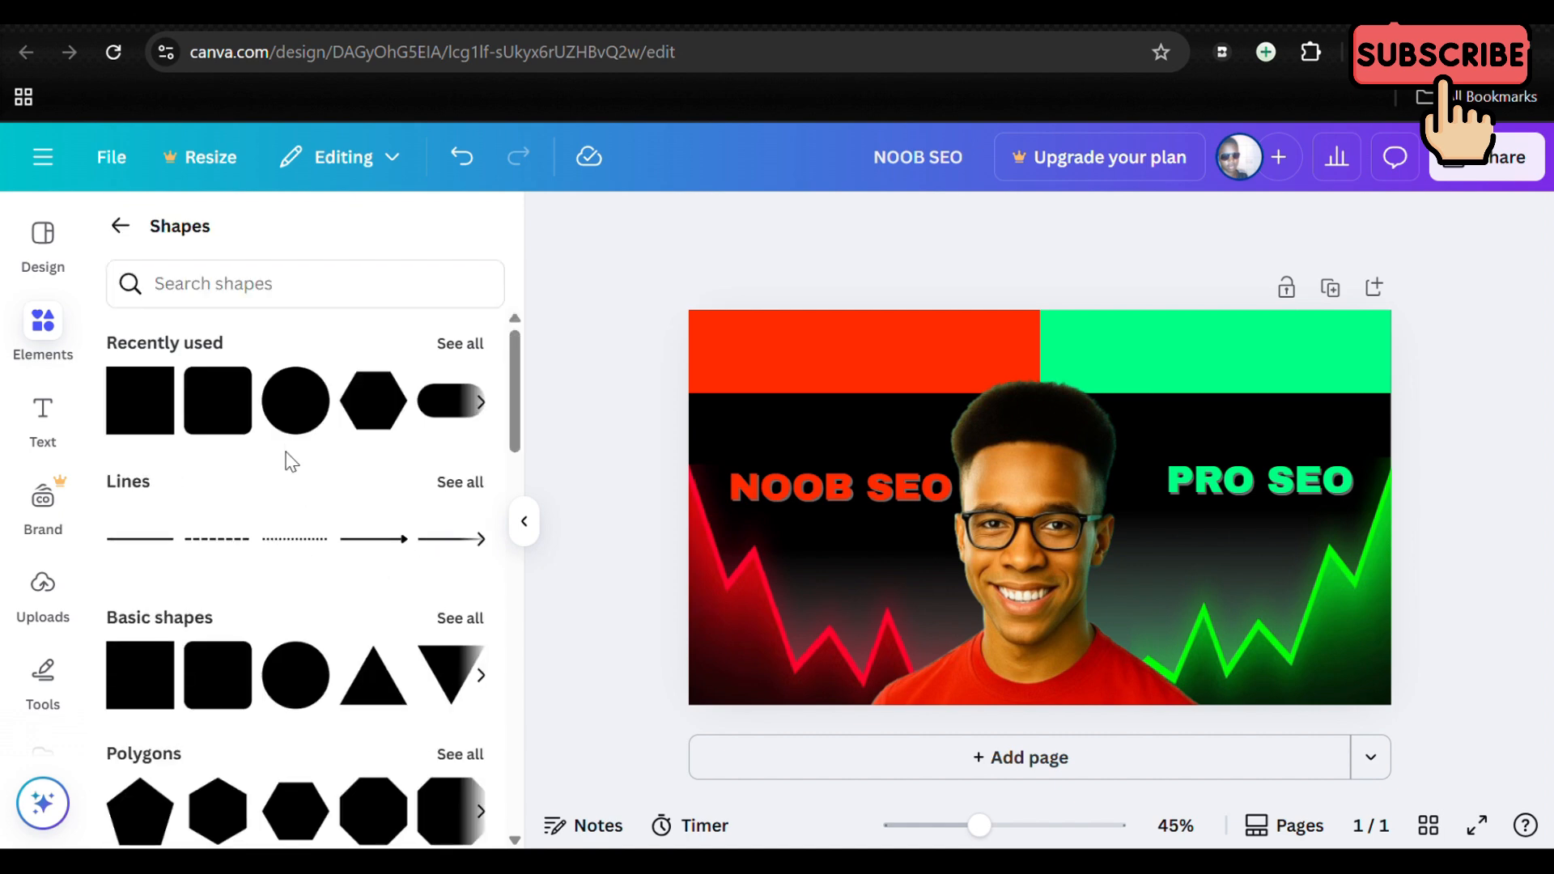
click(233, 424)
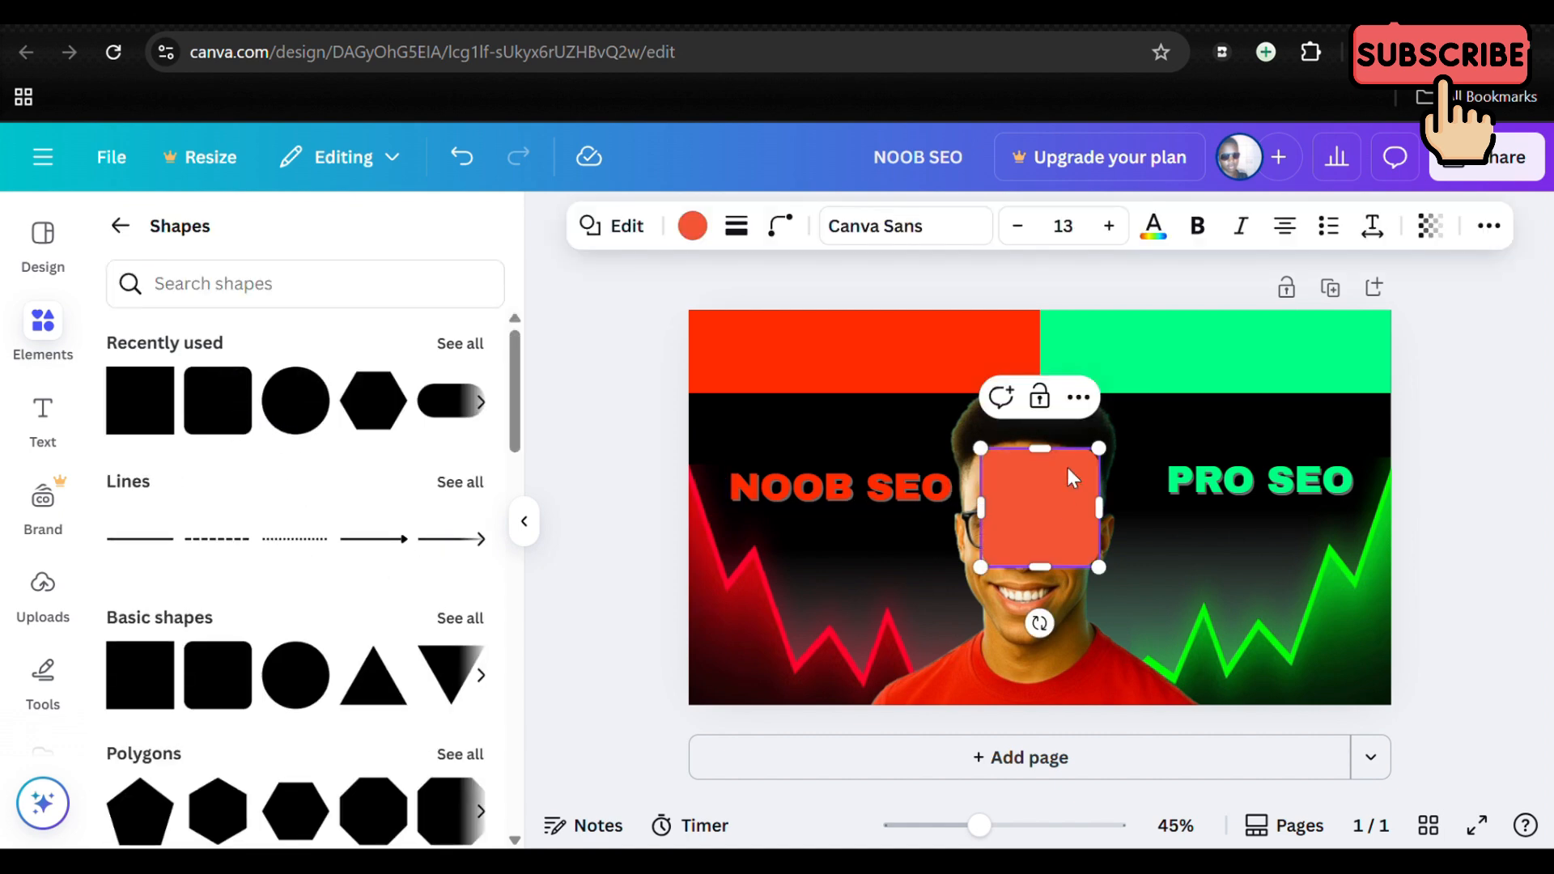
click(693, 230)
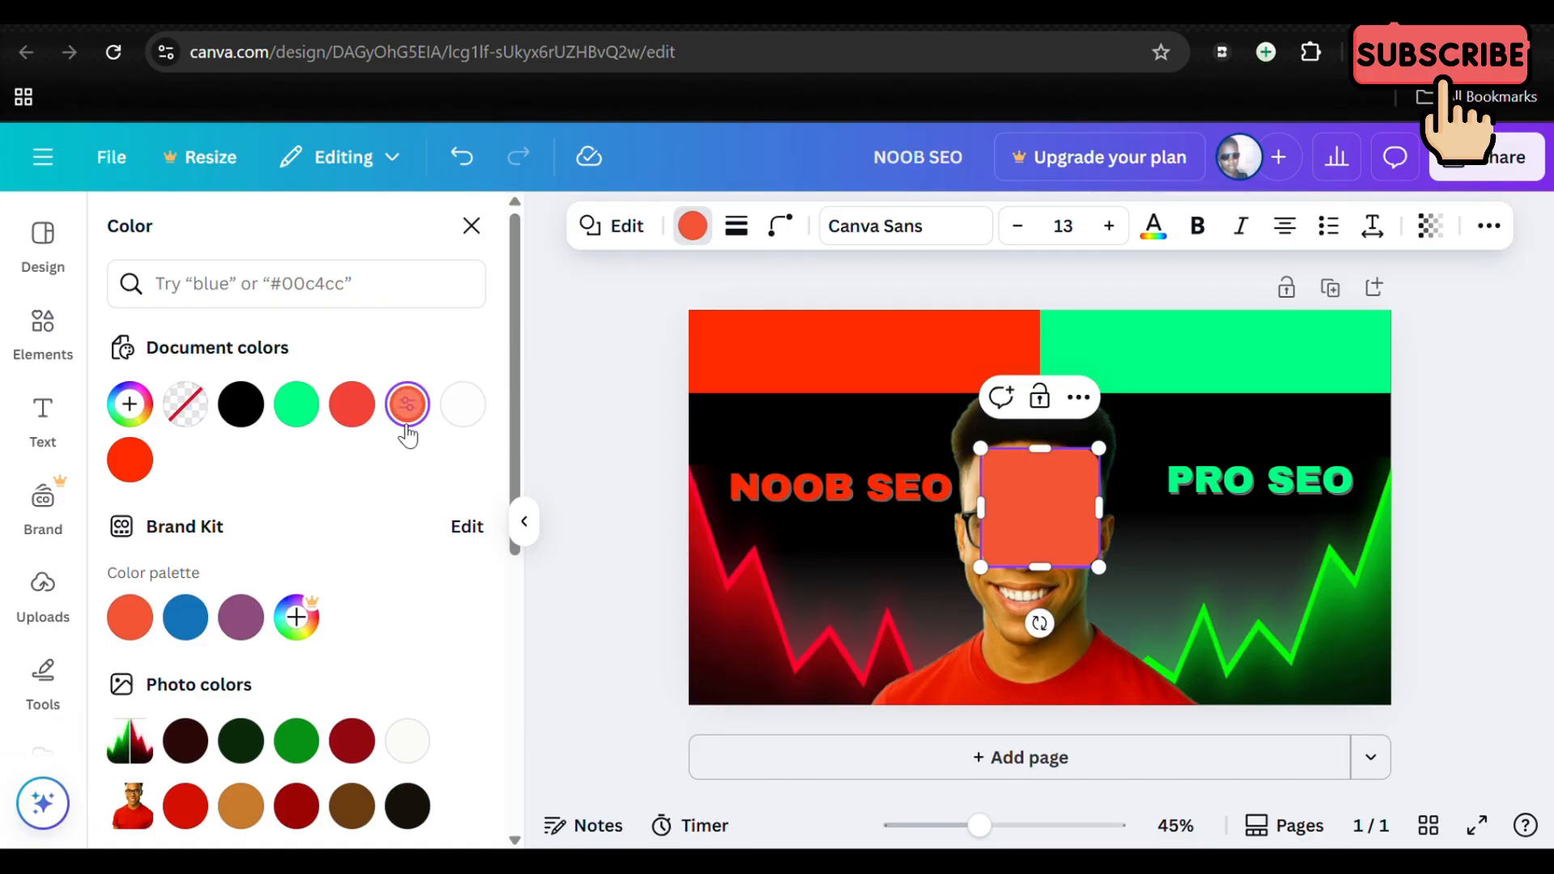
click(477, 423)
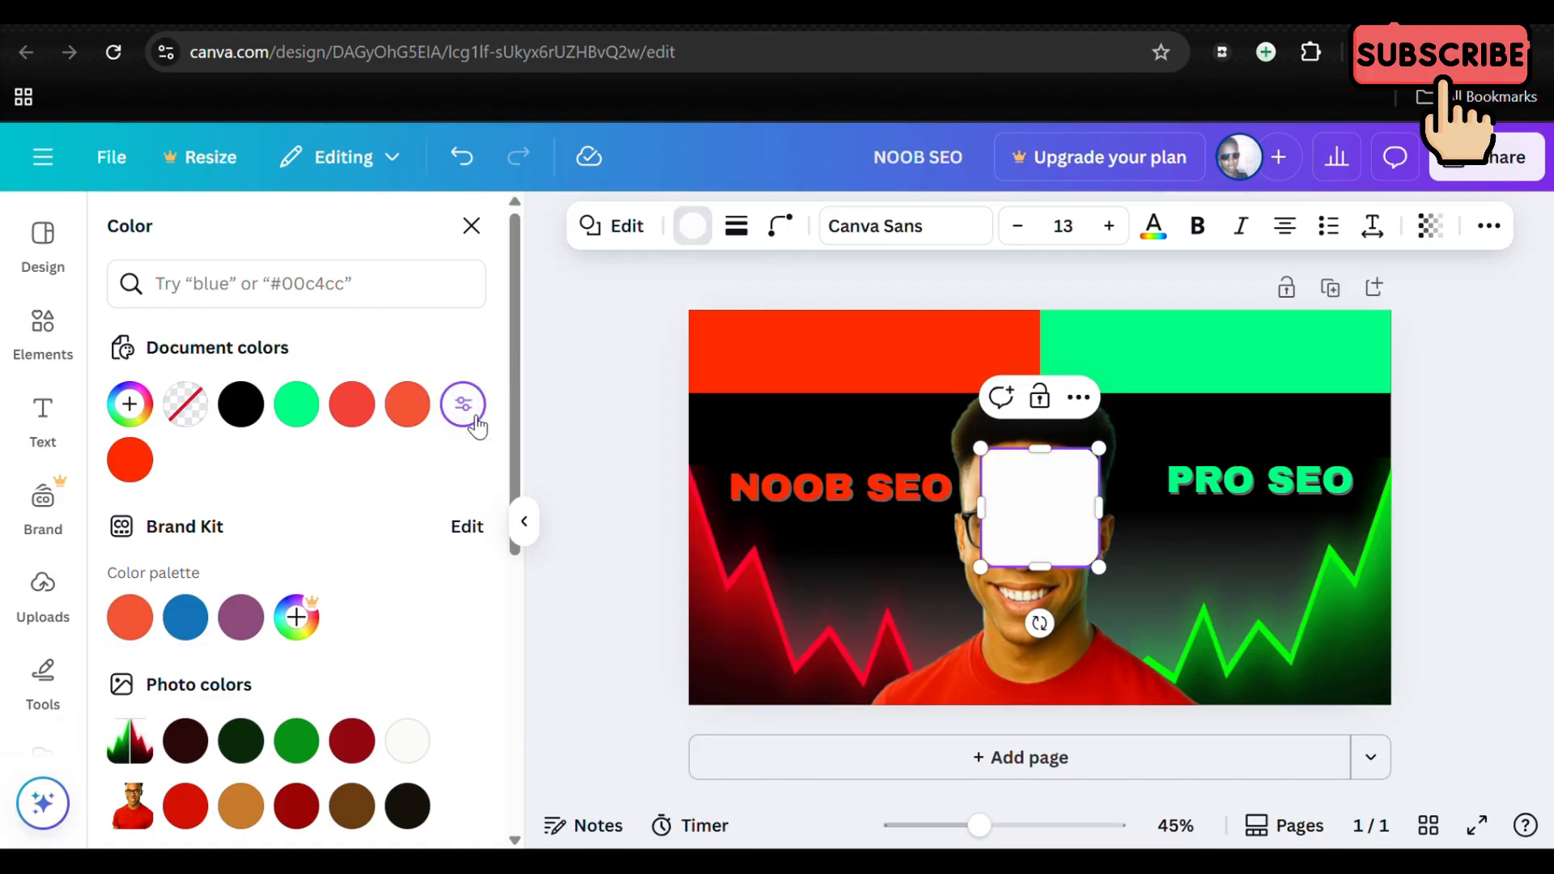
Step: Move the white rounded square below the NOOB SEO text and reduce its height to form a wide rounded box
click(1489, 361)
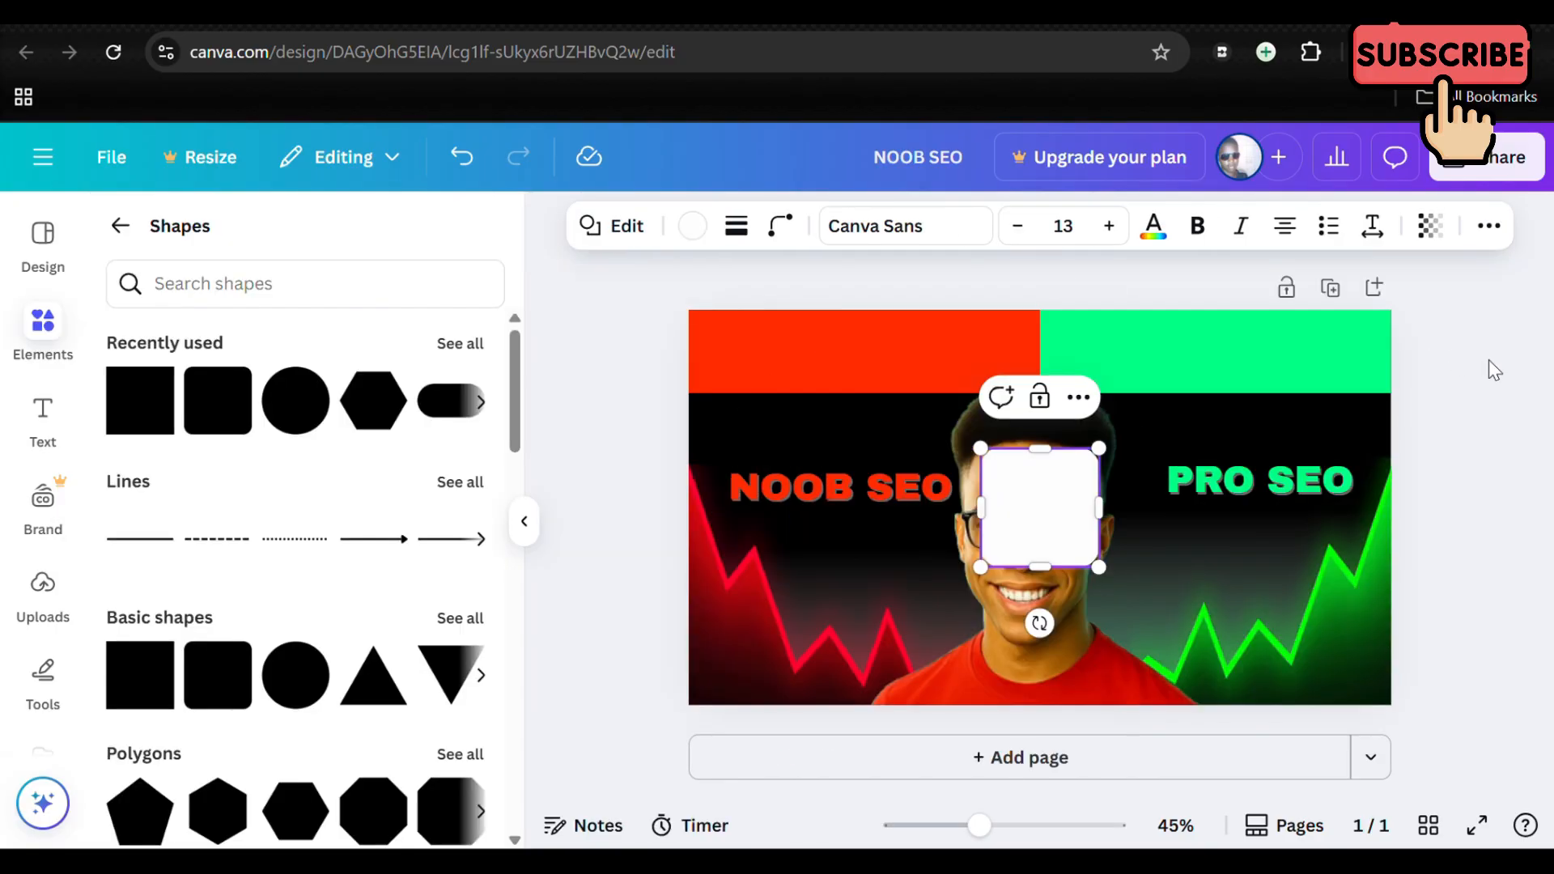
click(1055, 512)
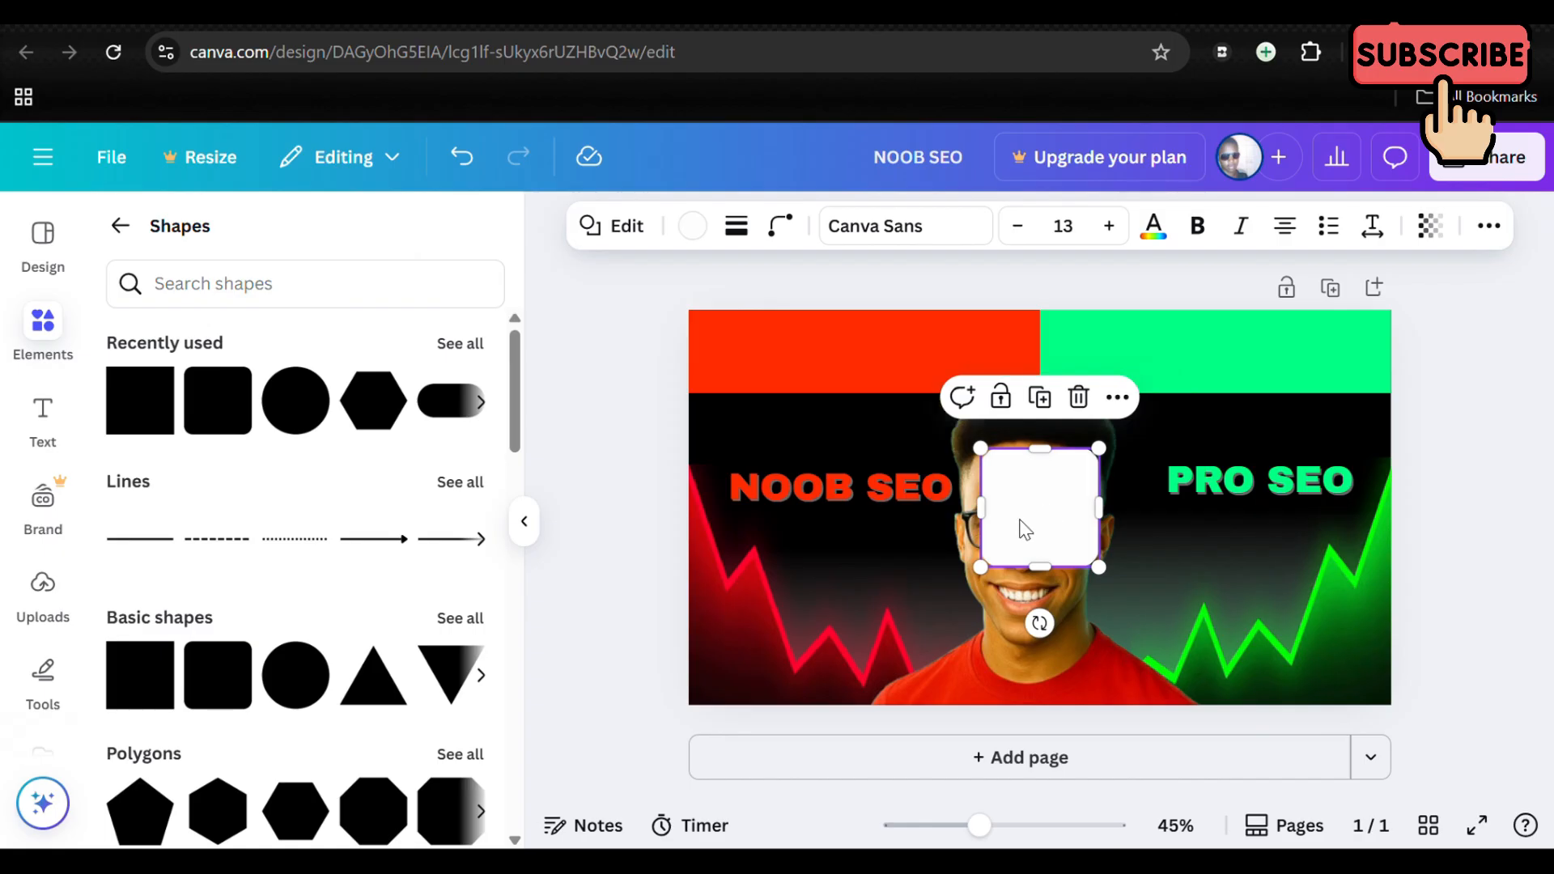
drag(1054, 511, 868, 584)
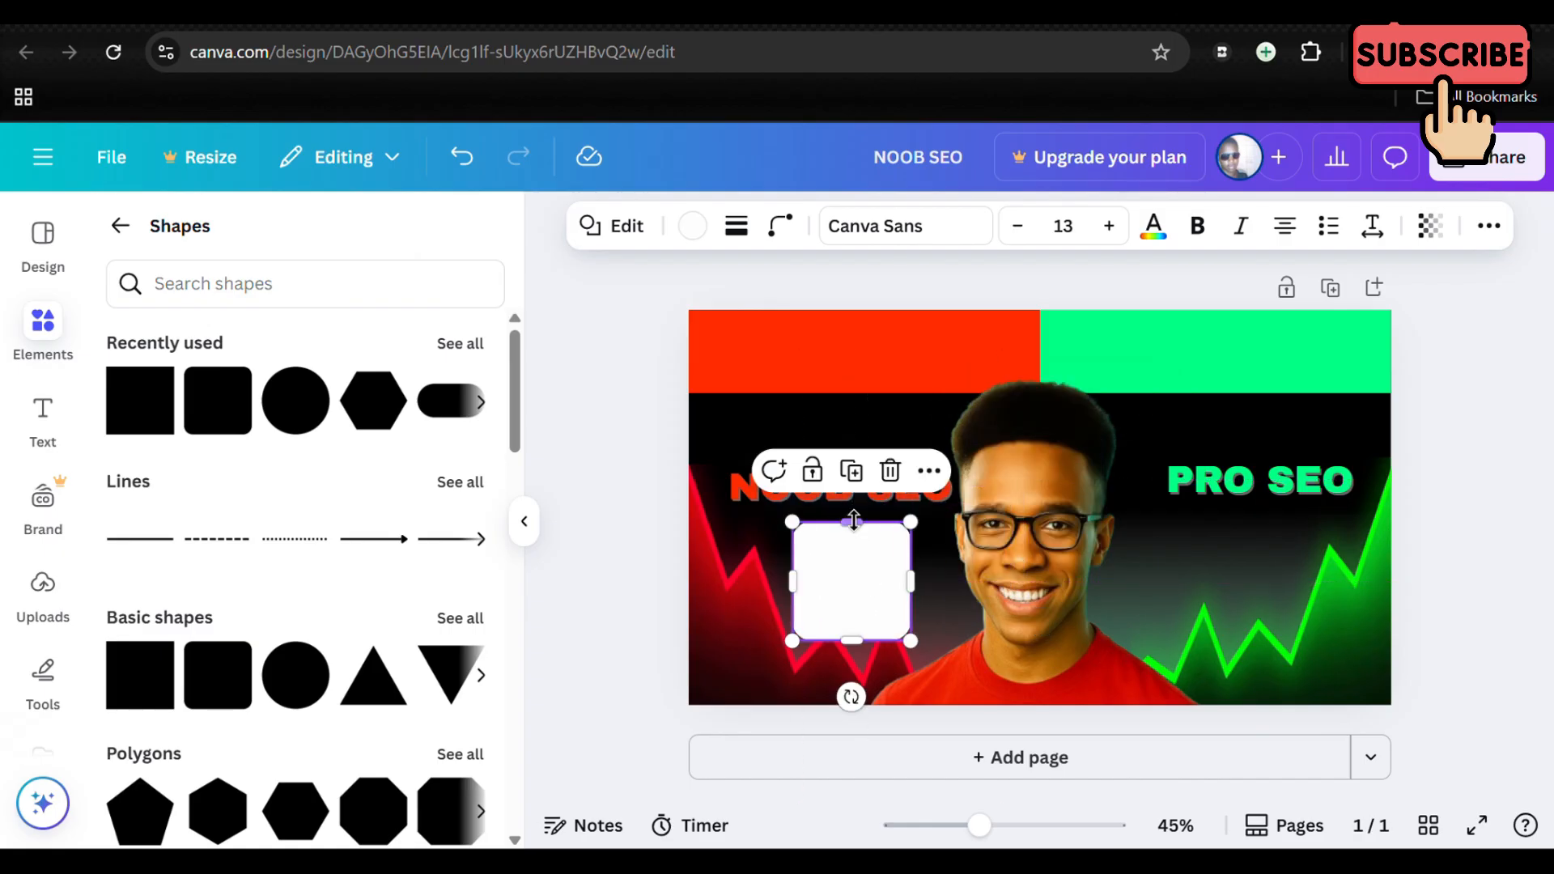
drag(849, 520, 850, 547)
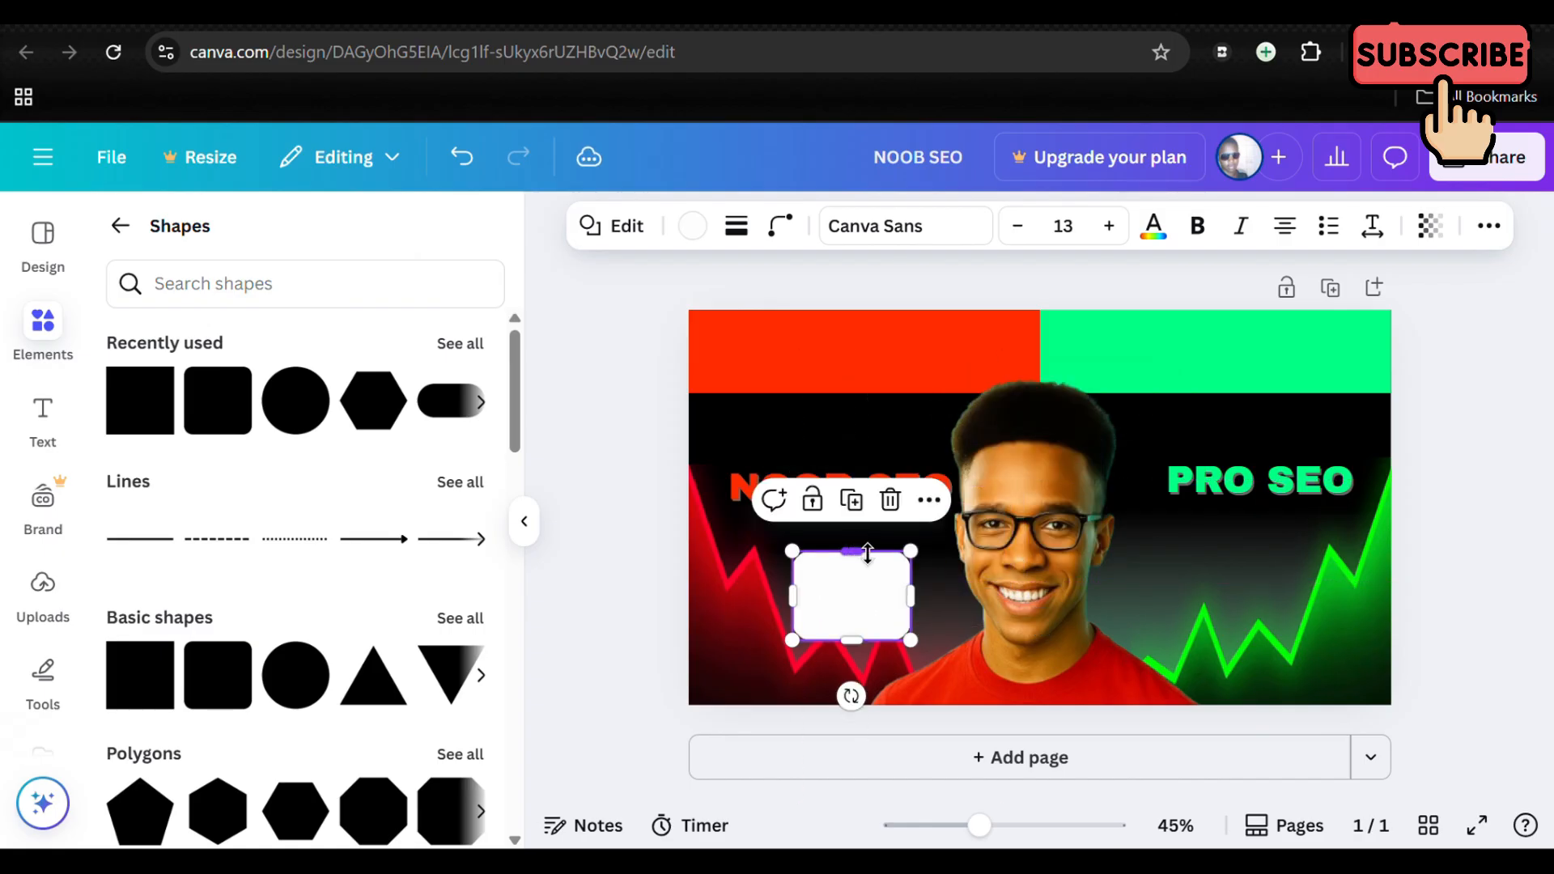
scroll(1037, 580, up, 1)
scroll(1037, 581, up, 5)
scroll(1037, 580, left, 3)
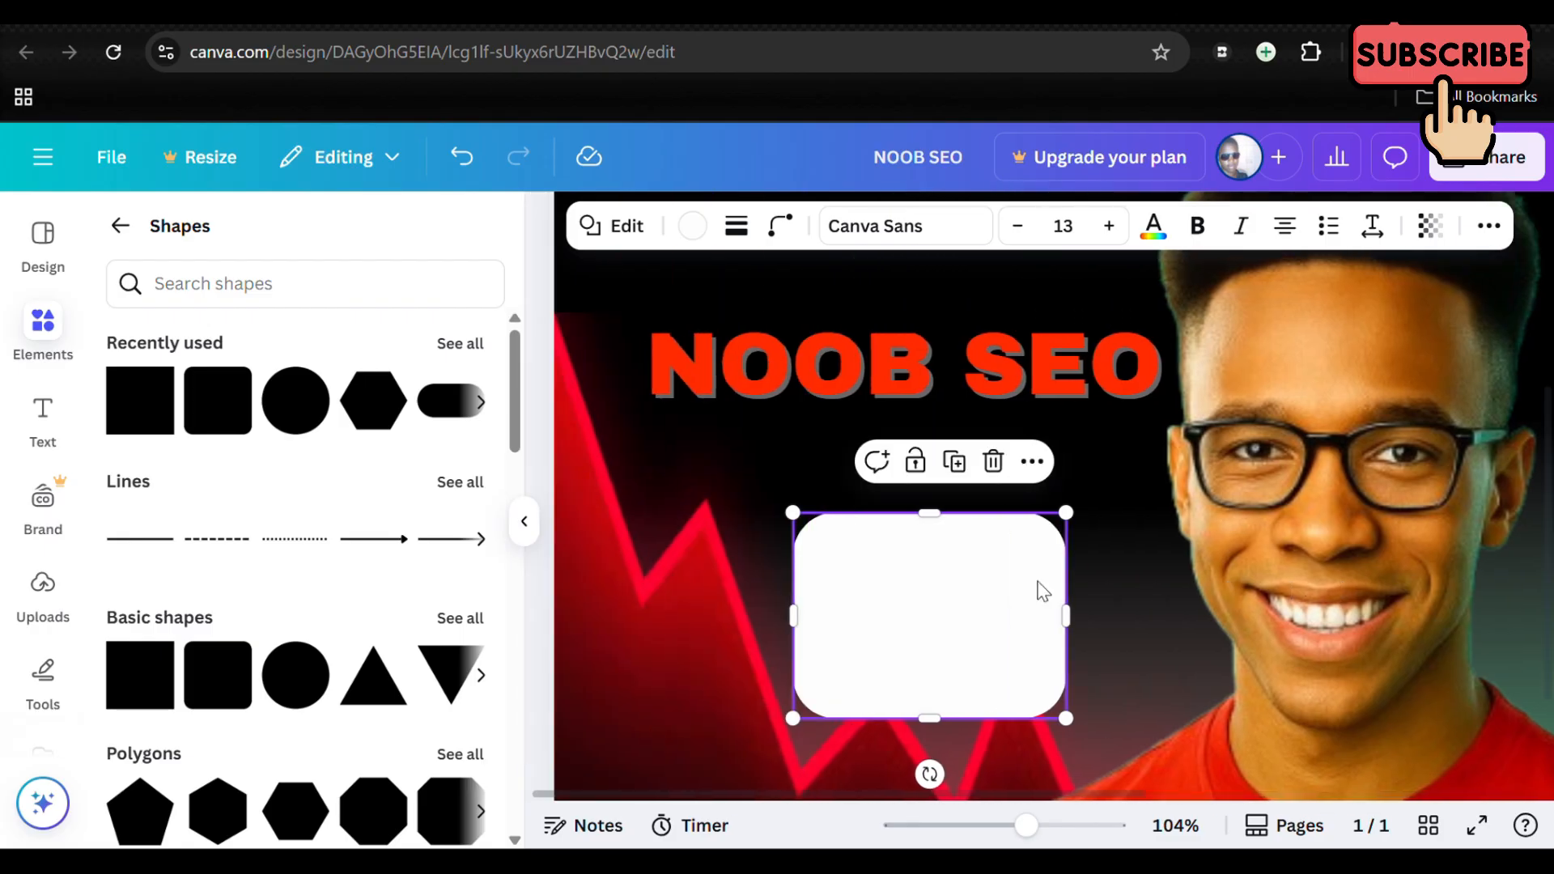
drag(932, 720, 933, 690)
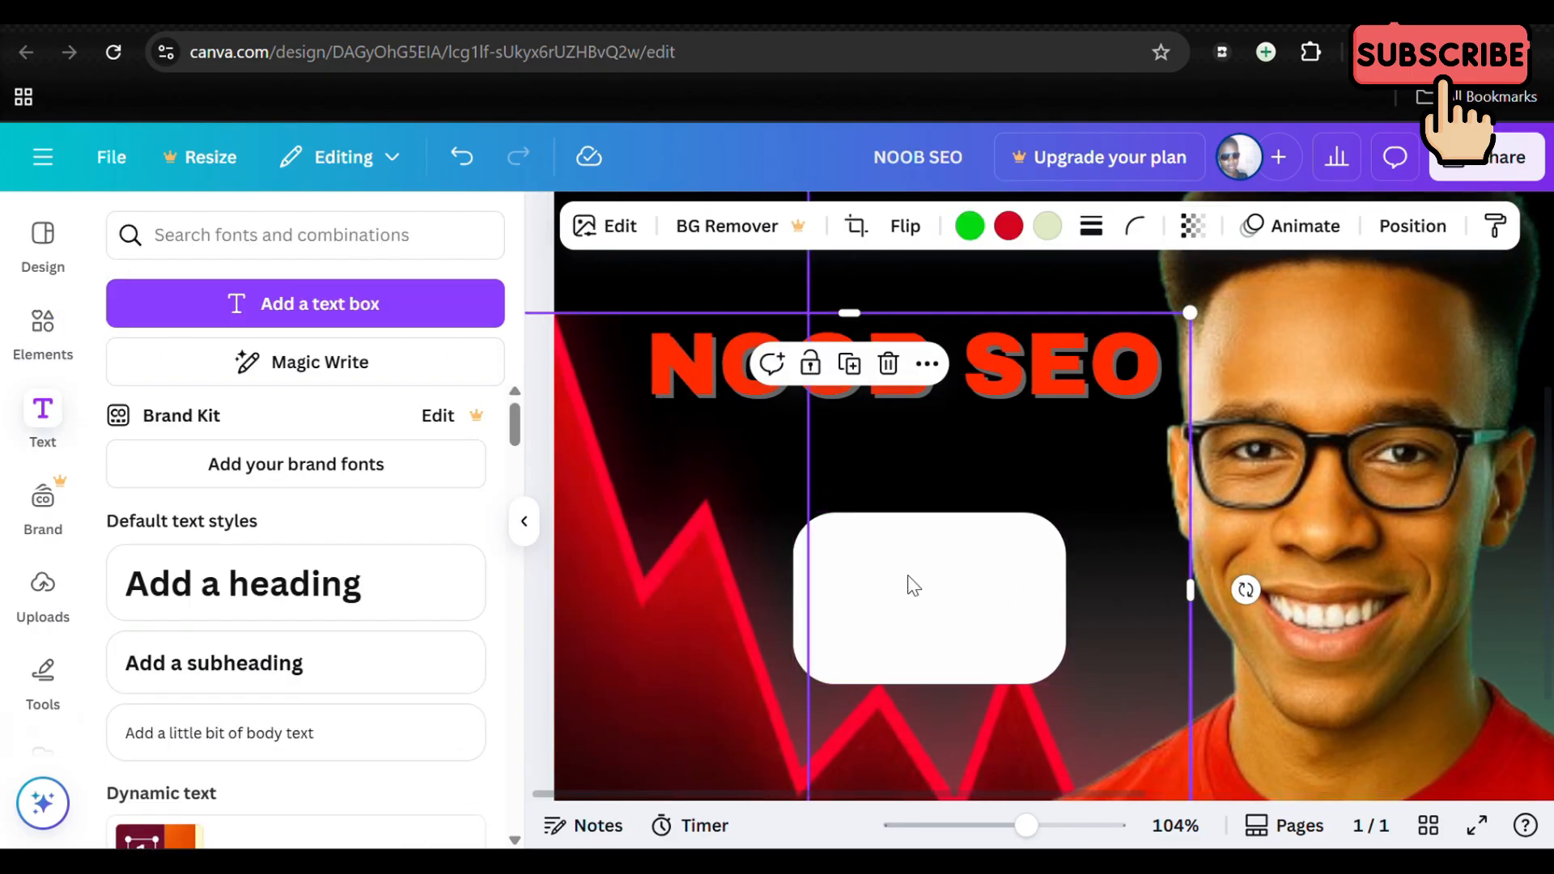
Step: Add a heading reading "Views" and place it in the upper part of the white rounded box
click(281, 603)
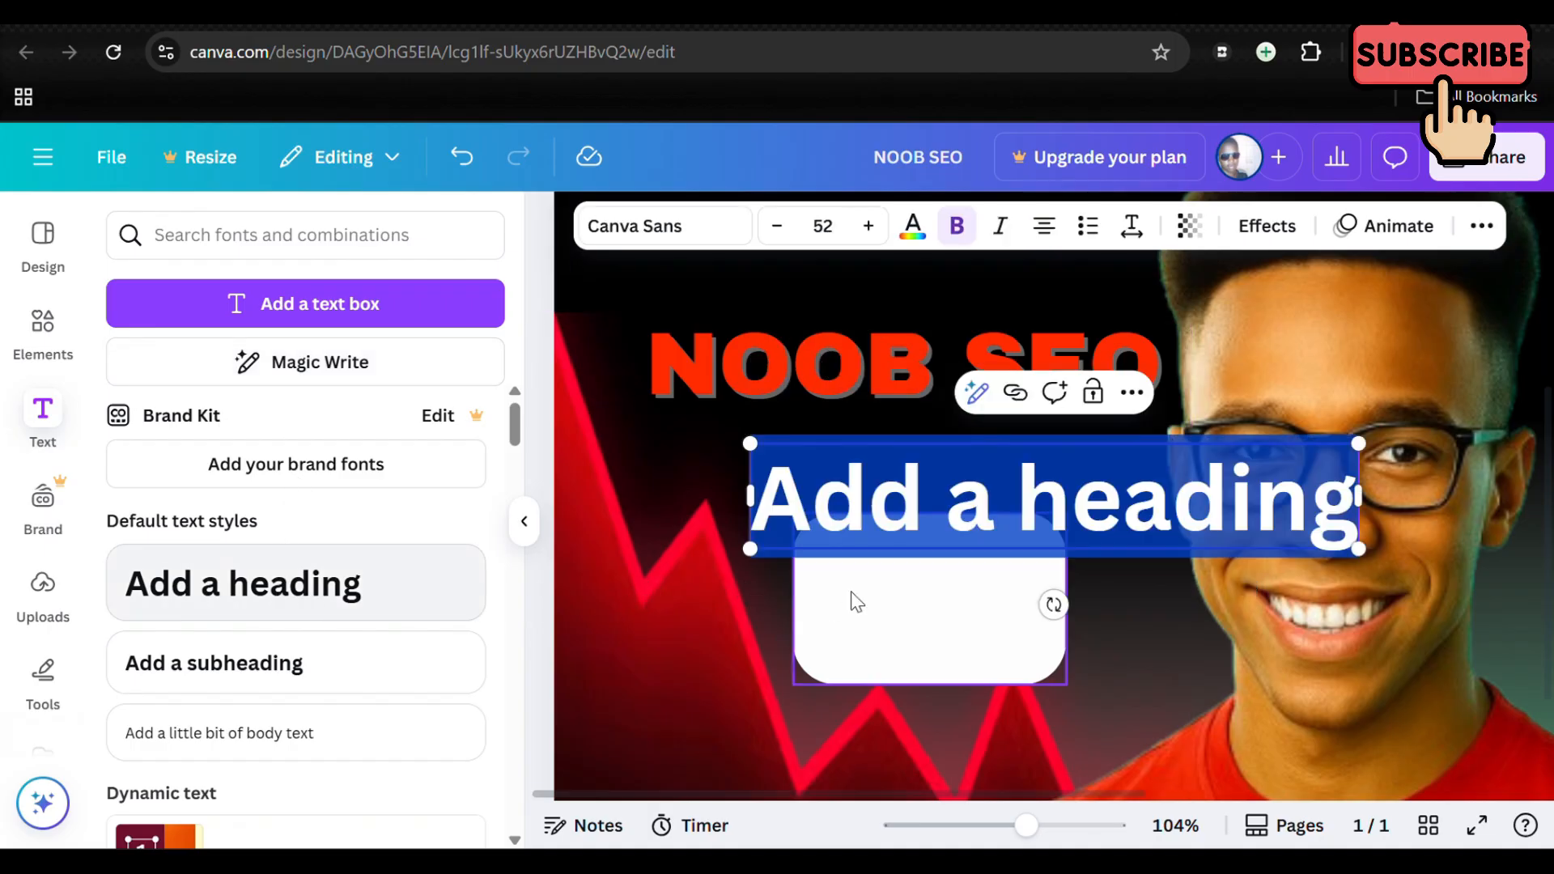
scroll(850, 603, down, 3)
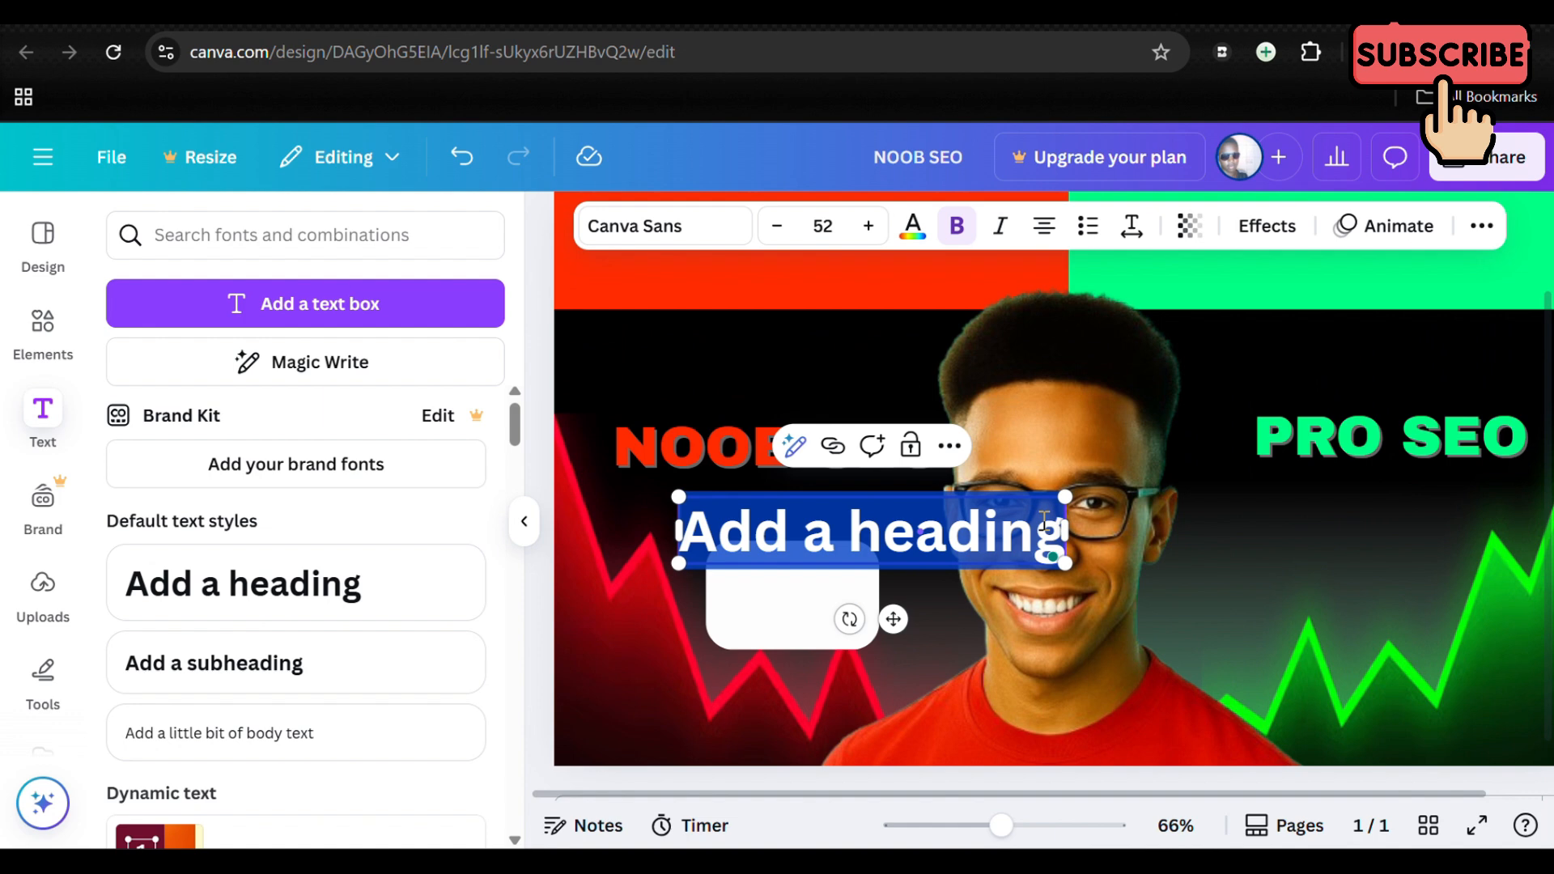
text(Views)
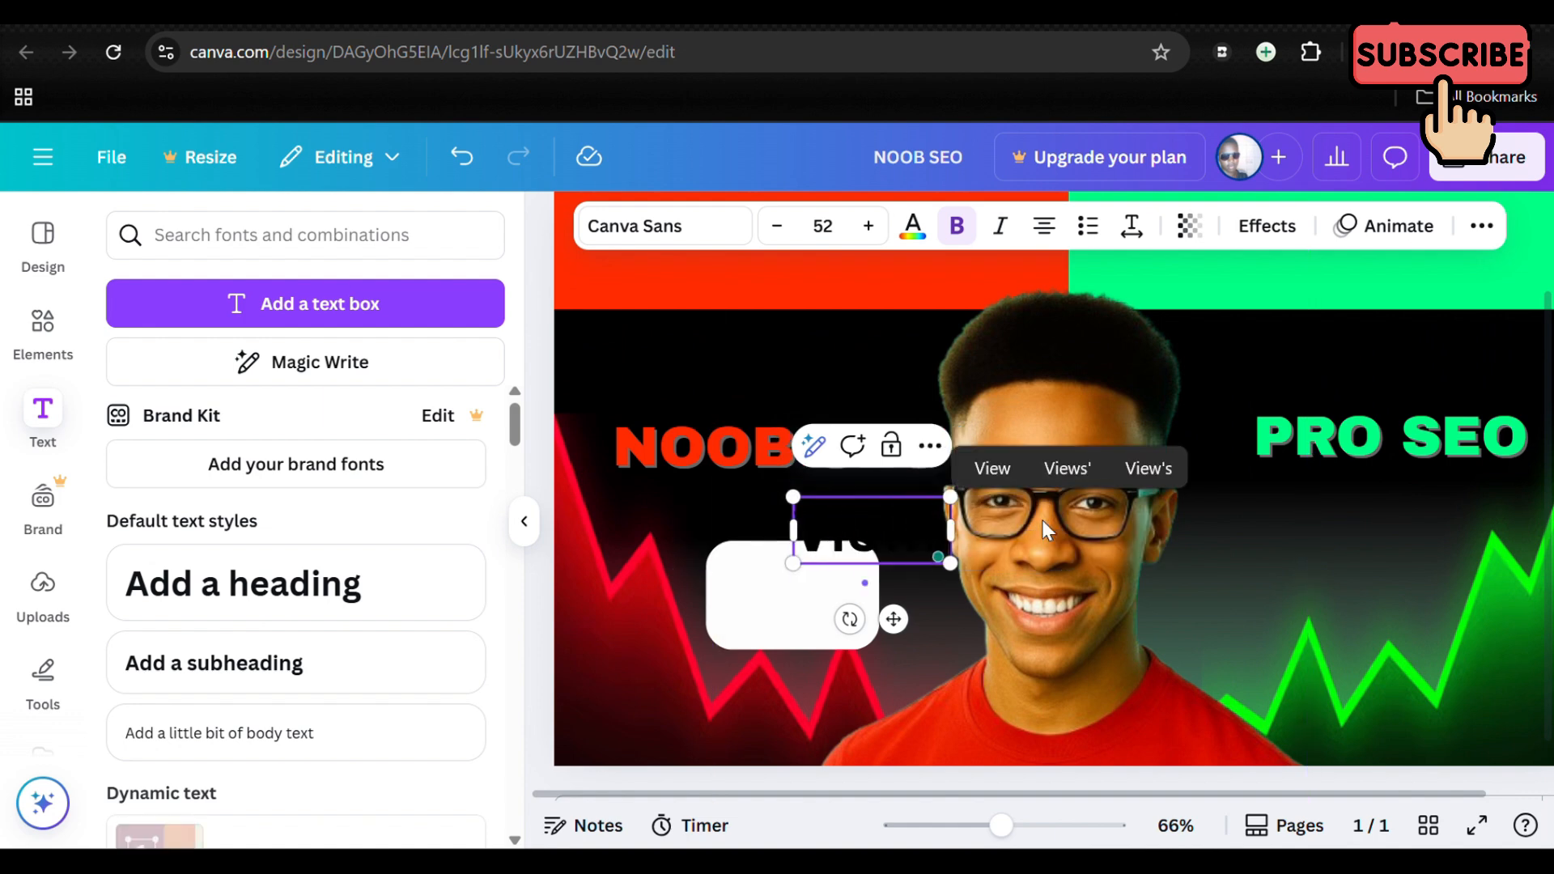
click(1203, 574)
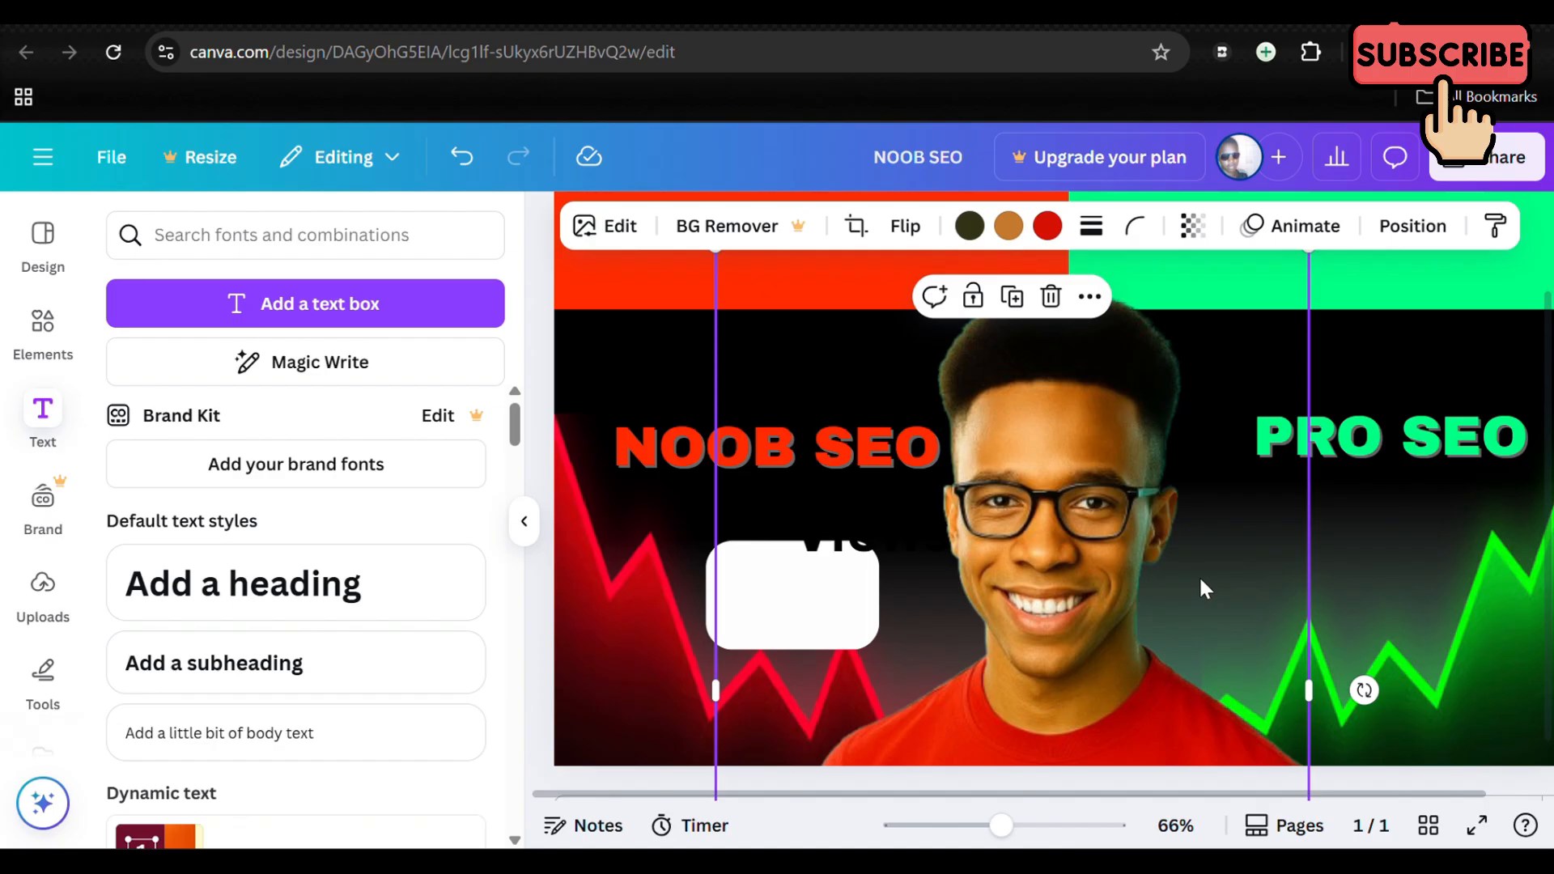
click(841, 538)
drag(842, 538, 758, 579)
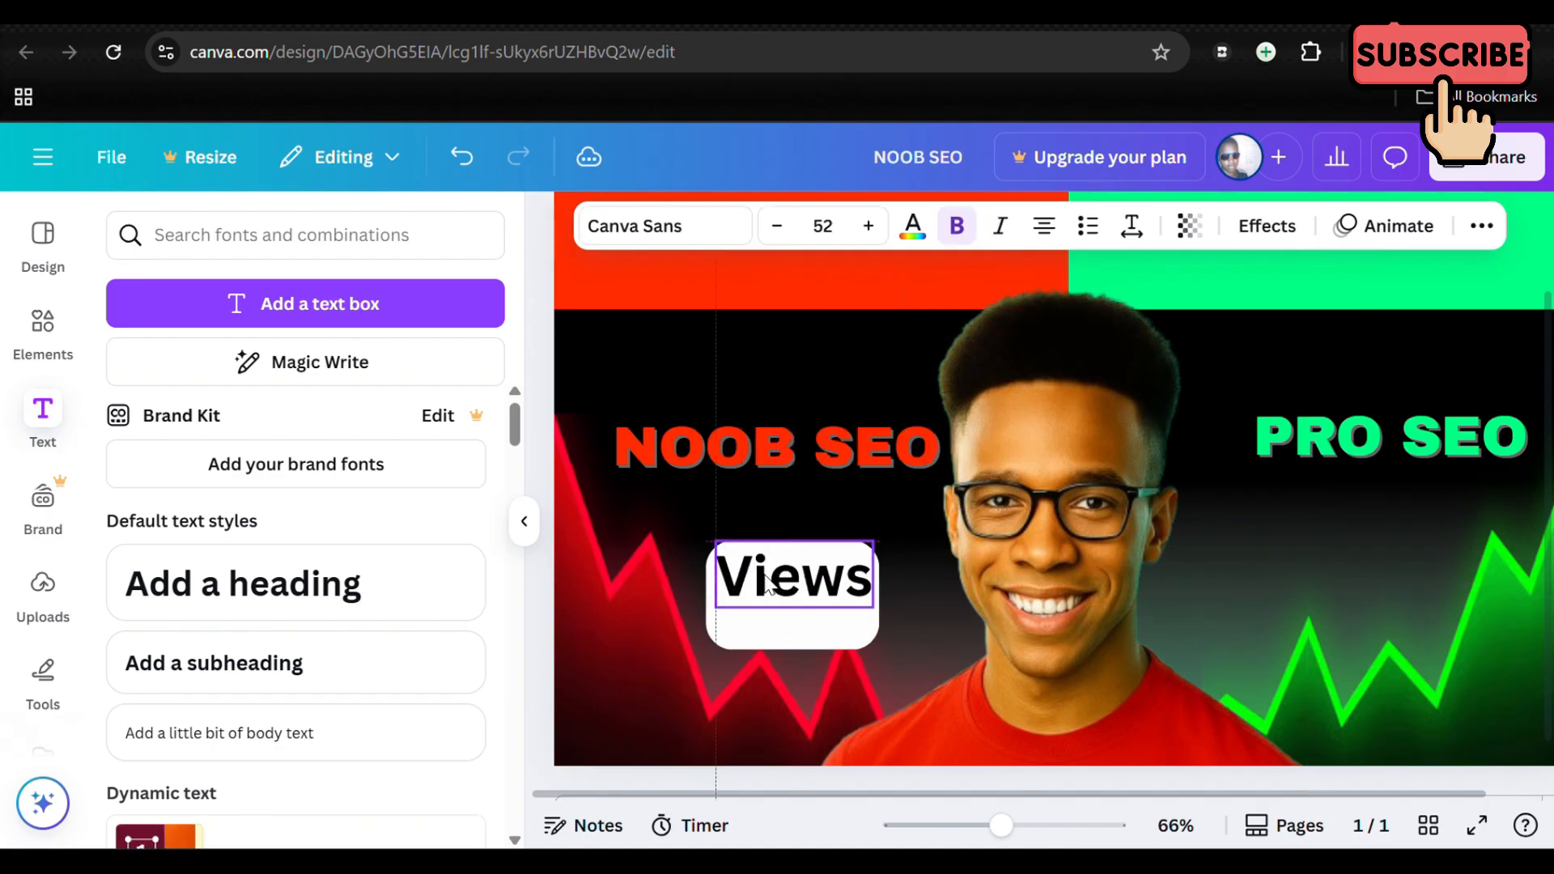
Step: Remove the bold style from the Views text and shrink it to size 41.8 within the white box
click(958, 226)
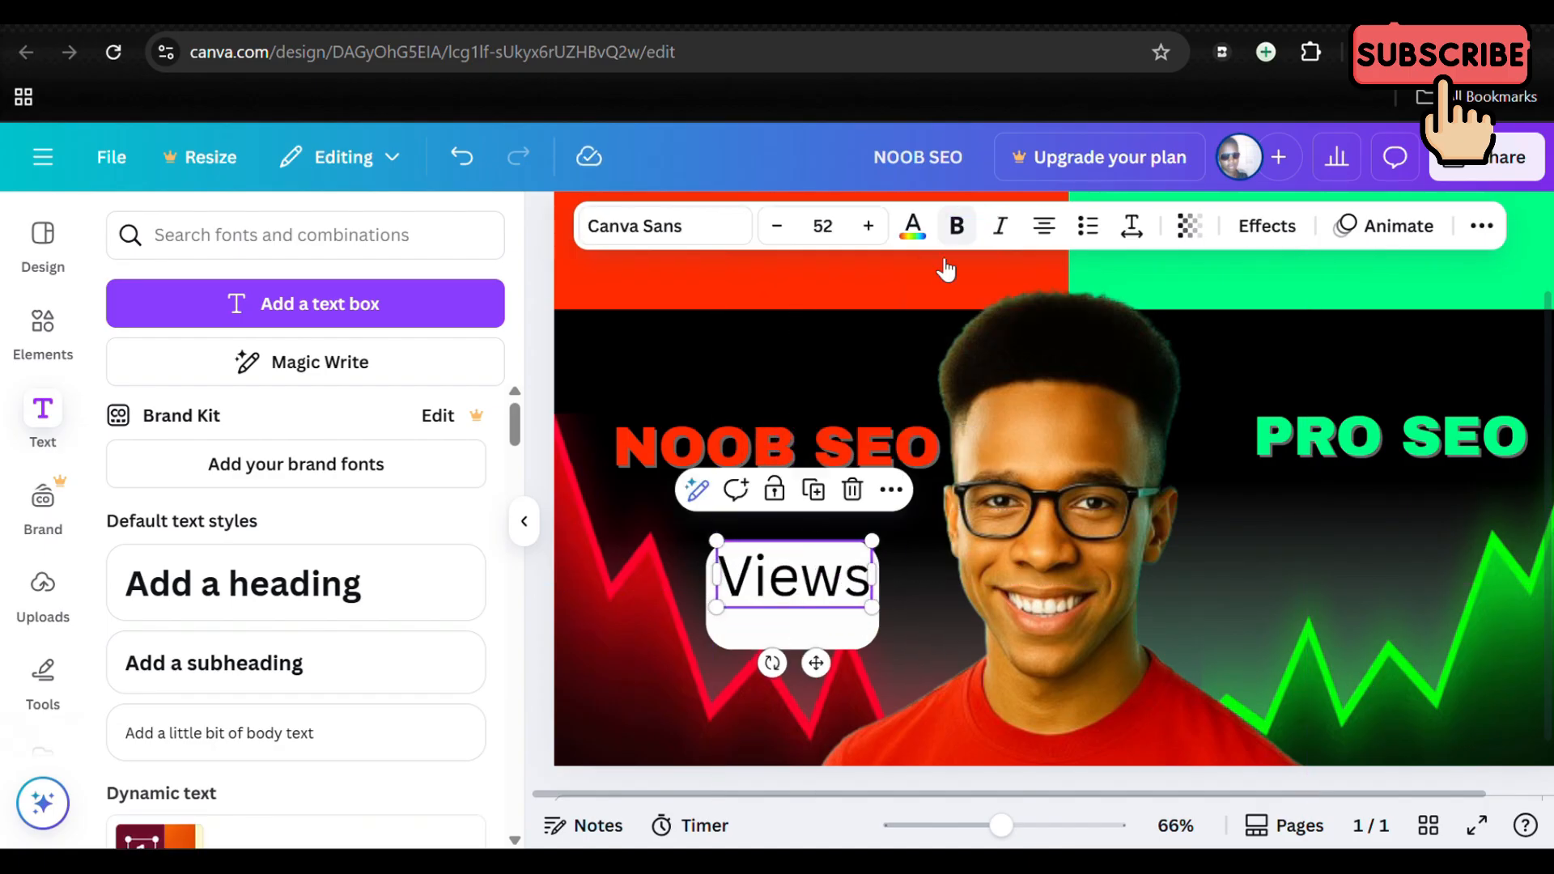
drag(867, 540, 797, 588)
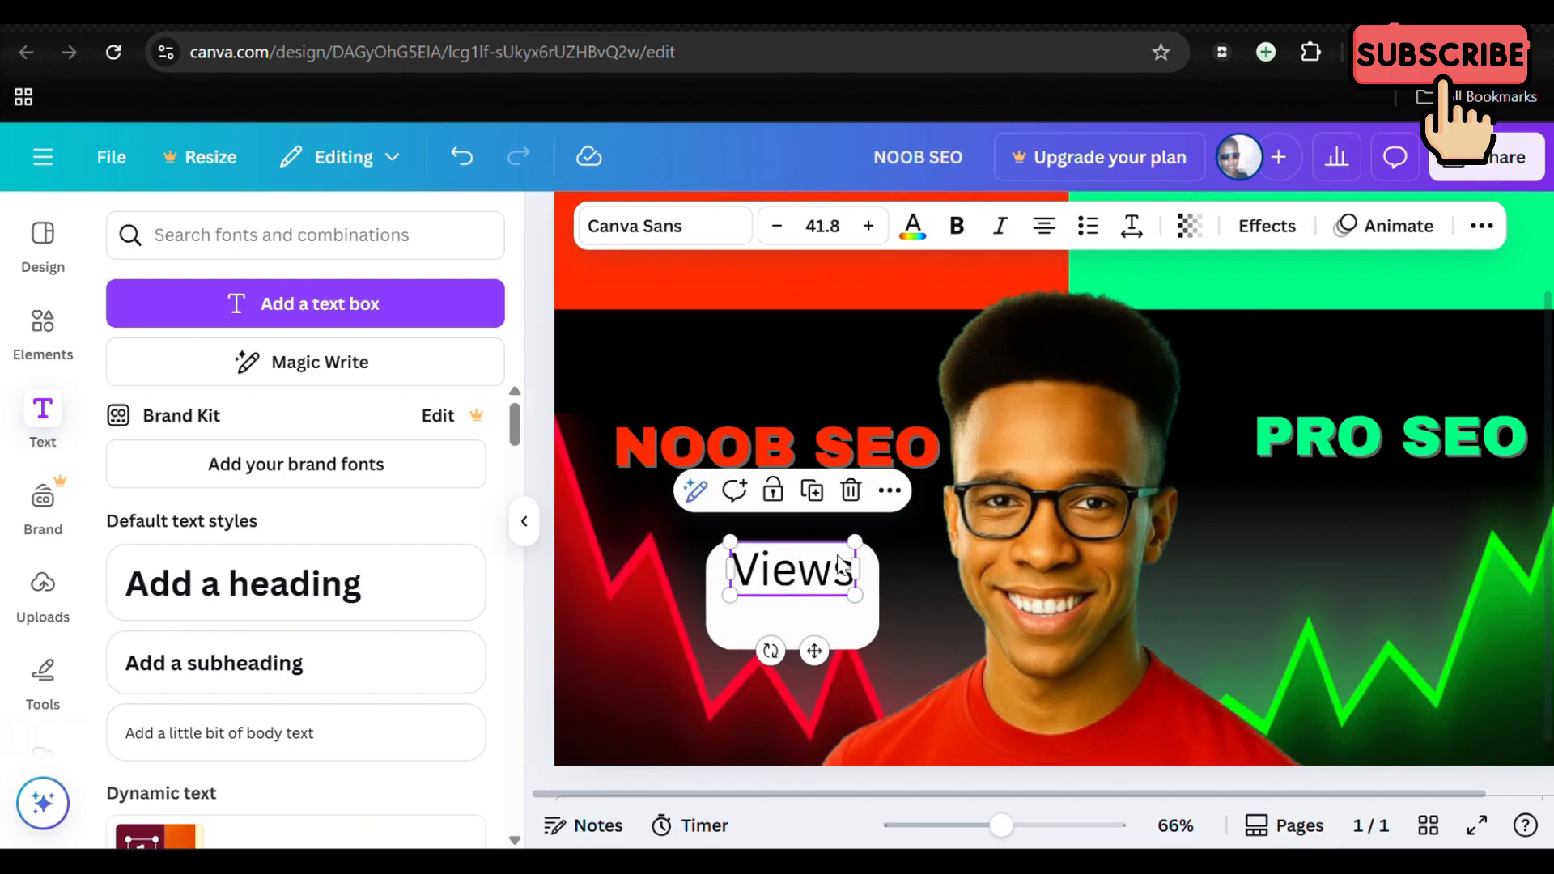
click(905, 533)
Step: Duplicate the Views text, place the copy directly beneath it in the white box, and change its wording to 300
click(789, 581)
click(831, 490)
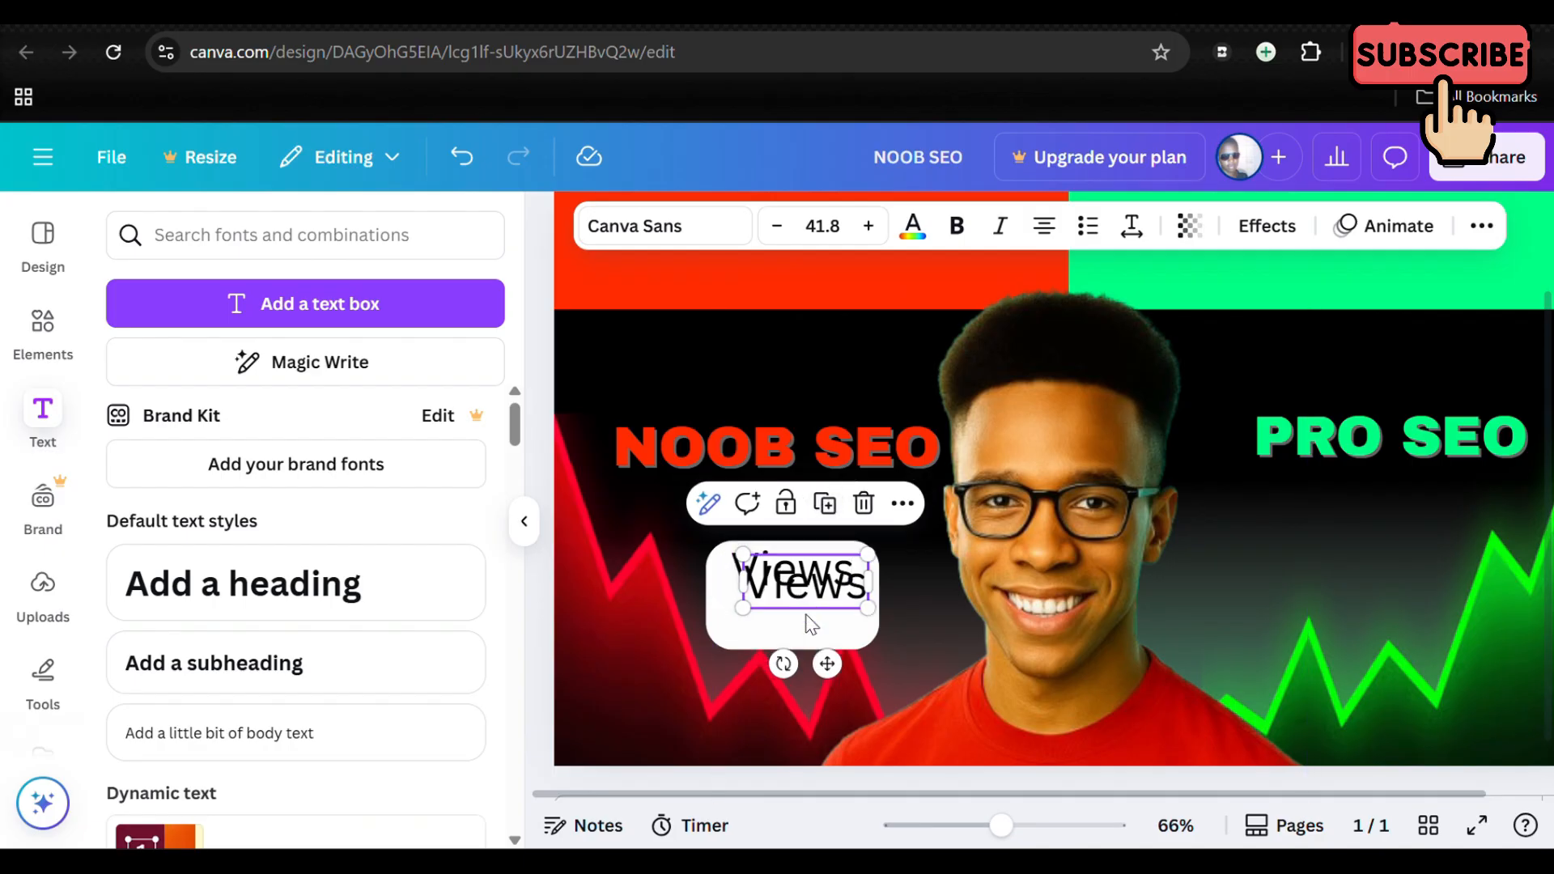
drag(811, 624, 798, 653)
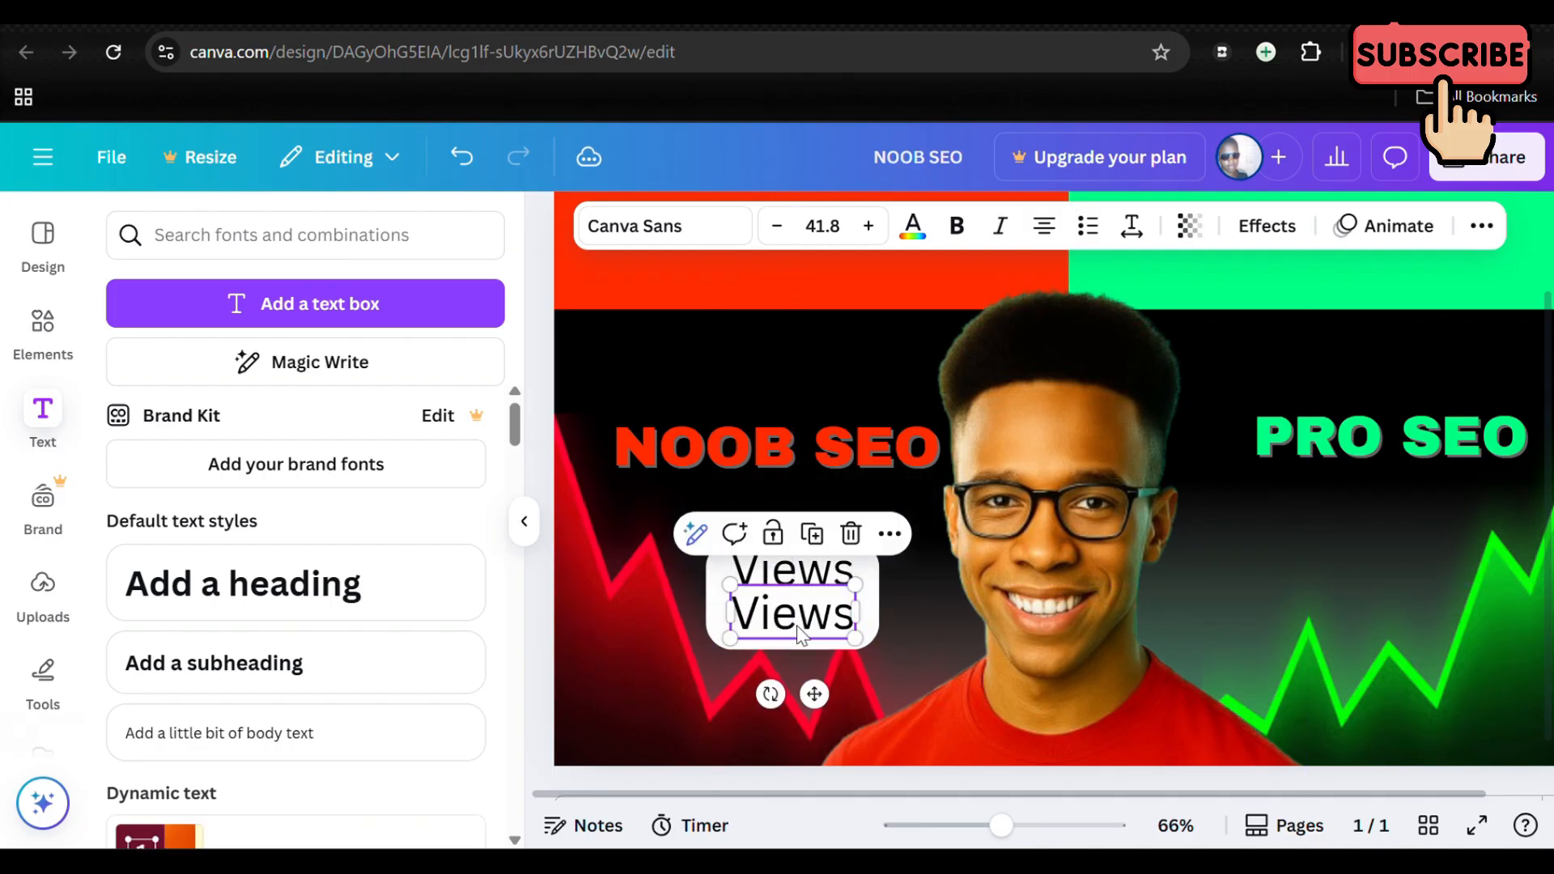
double_click(846, 630)
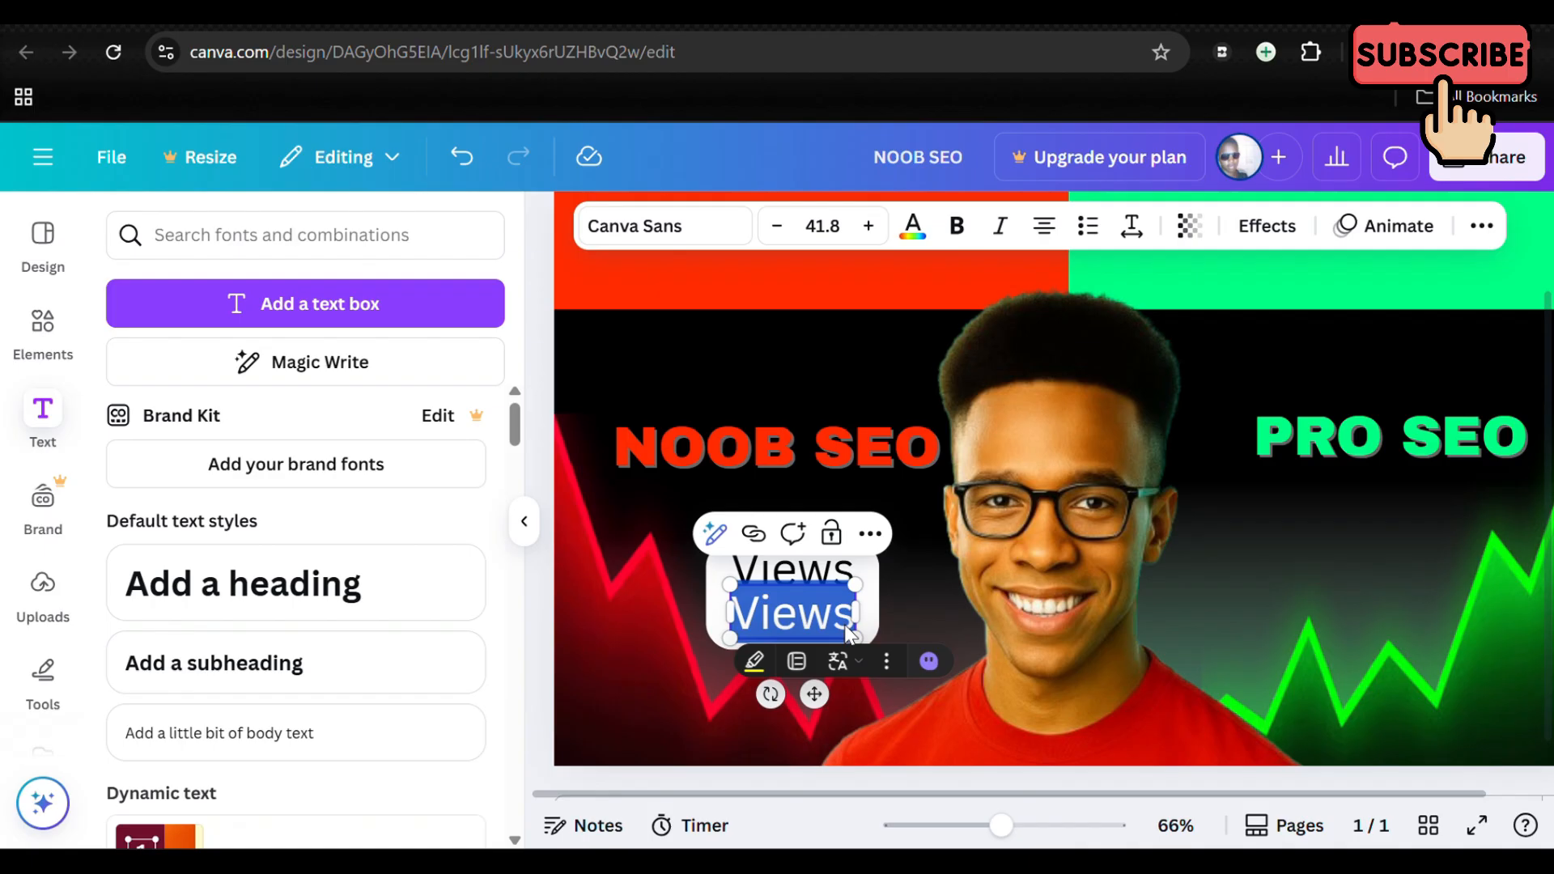
text(300)
click(903, 615)
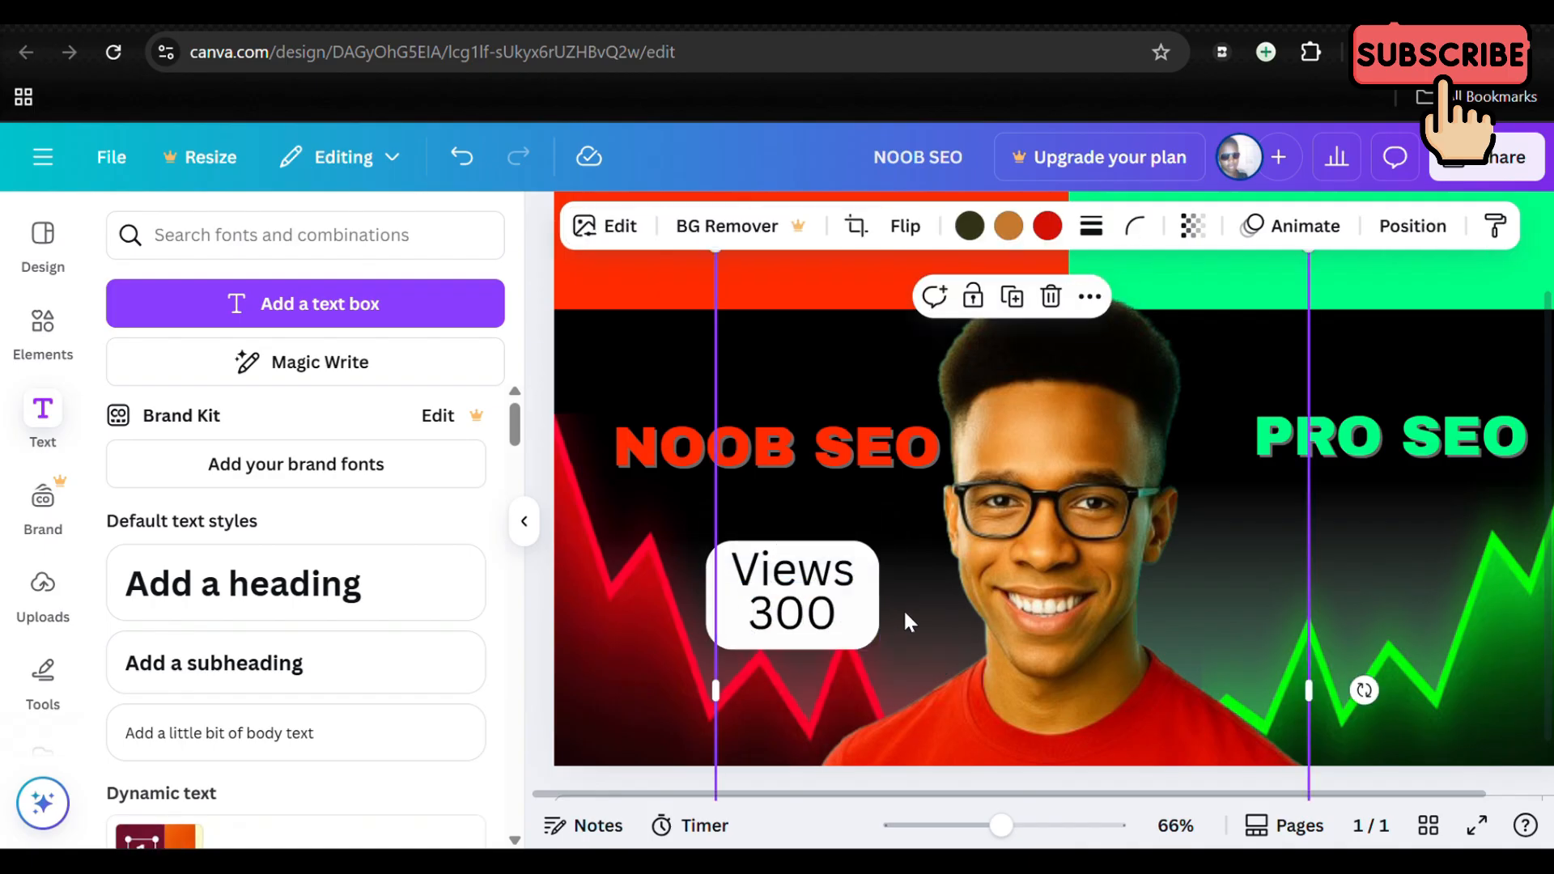
Step: Make the 300 text bold and align its left edge with the Views text above
click(792, 613)
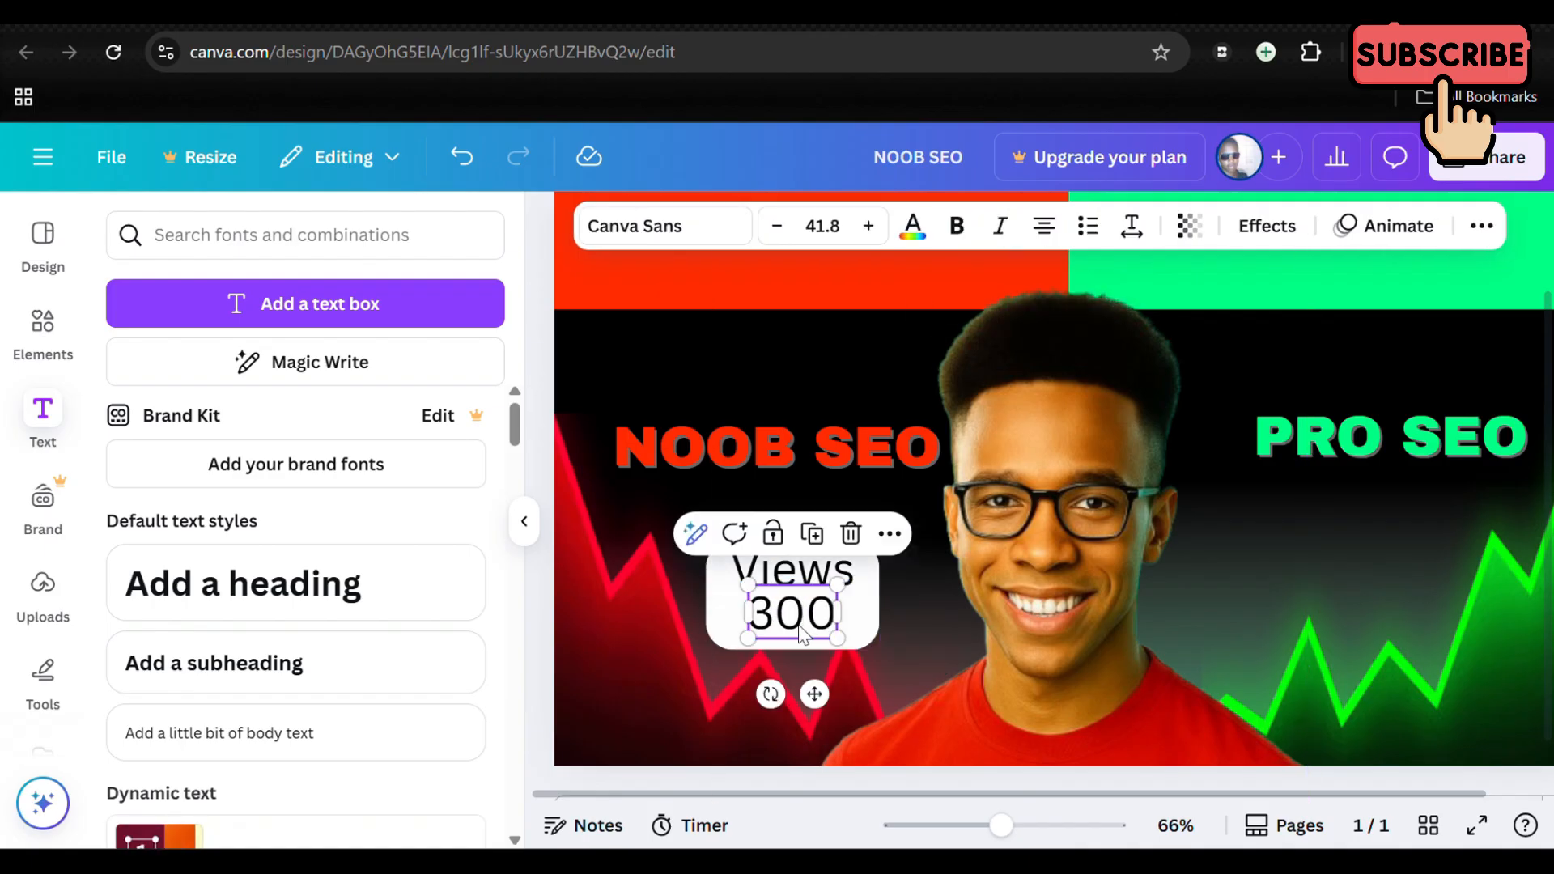
click(957, 227)
click(918, 620)
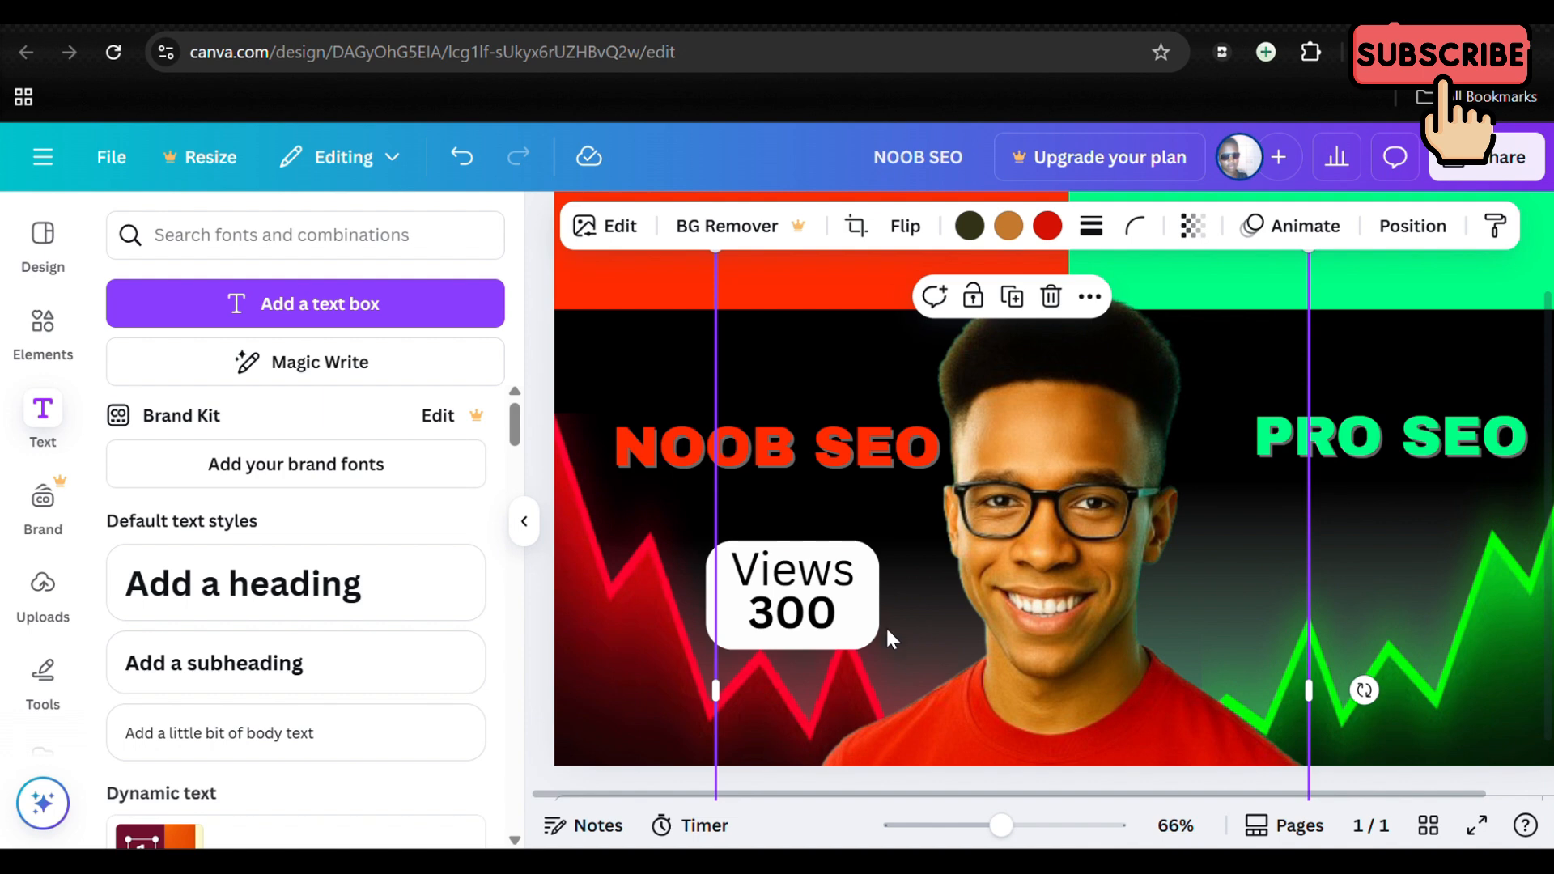
click(811, 624)
drag(806, 621, 792, 617)
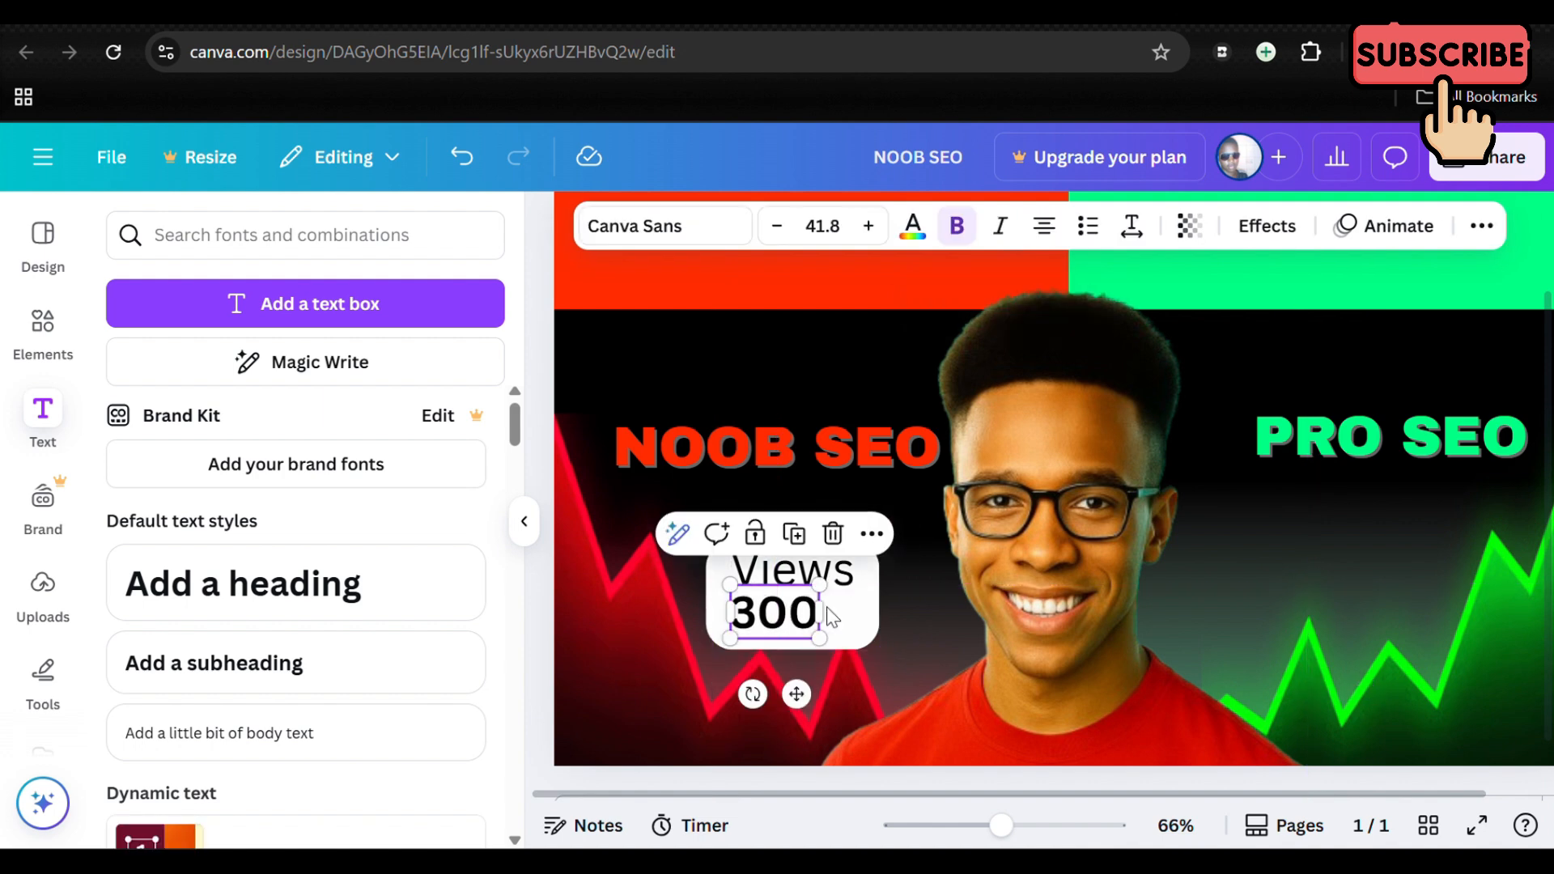
click(945, 589)
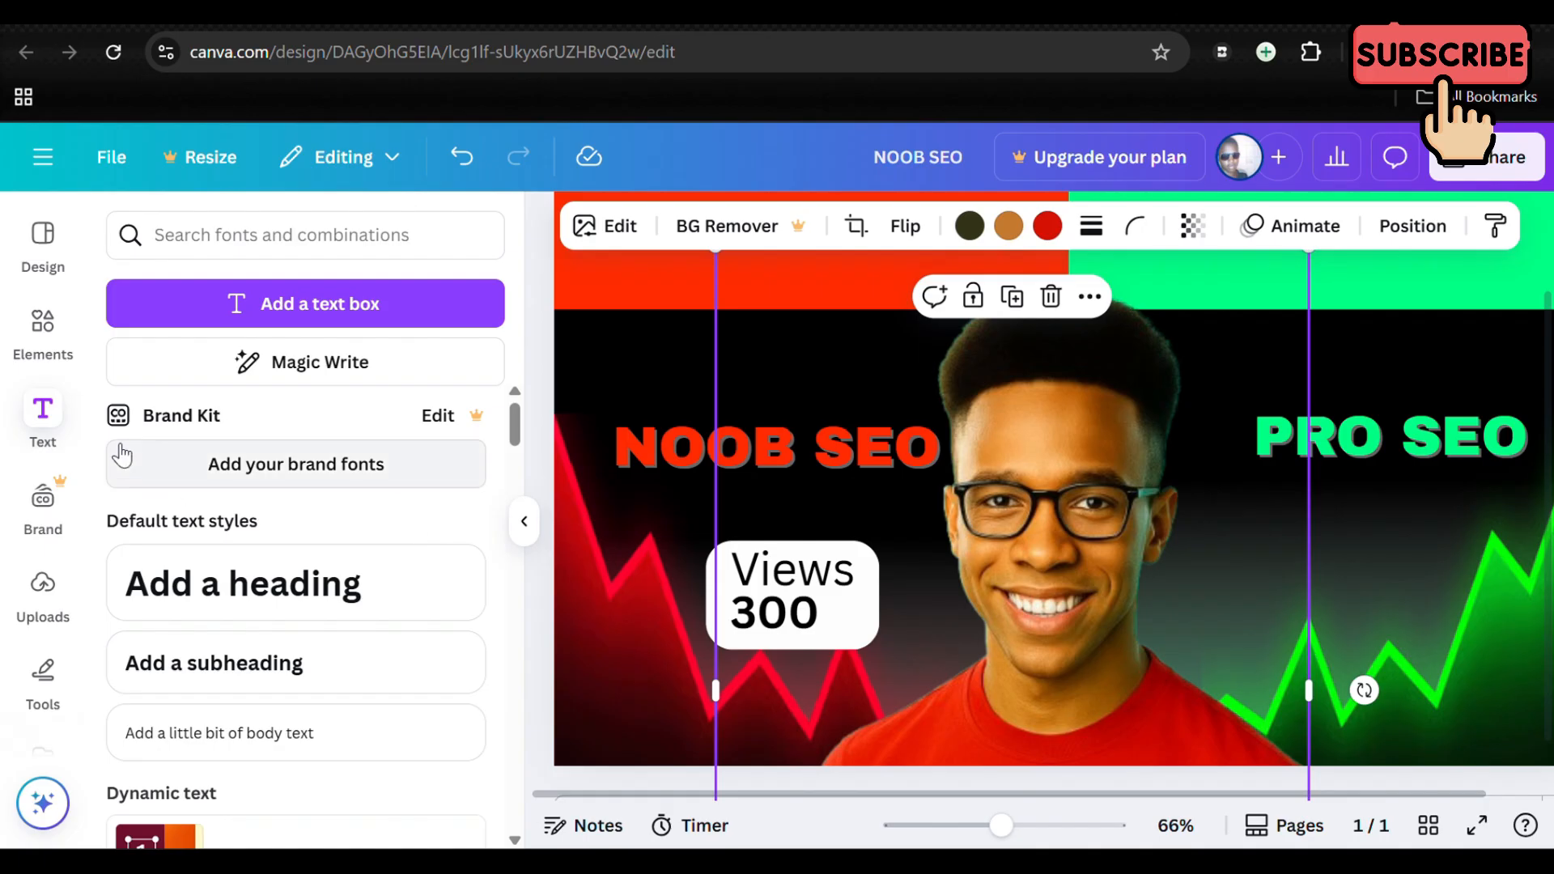
Step: Insert the solid light-red arrow graphic pointing right from the existing "arrow" graphics results
click(43, 332)
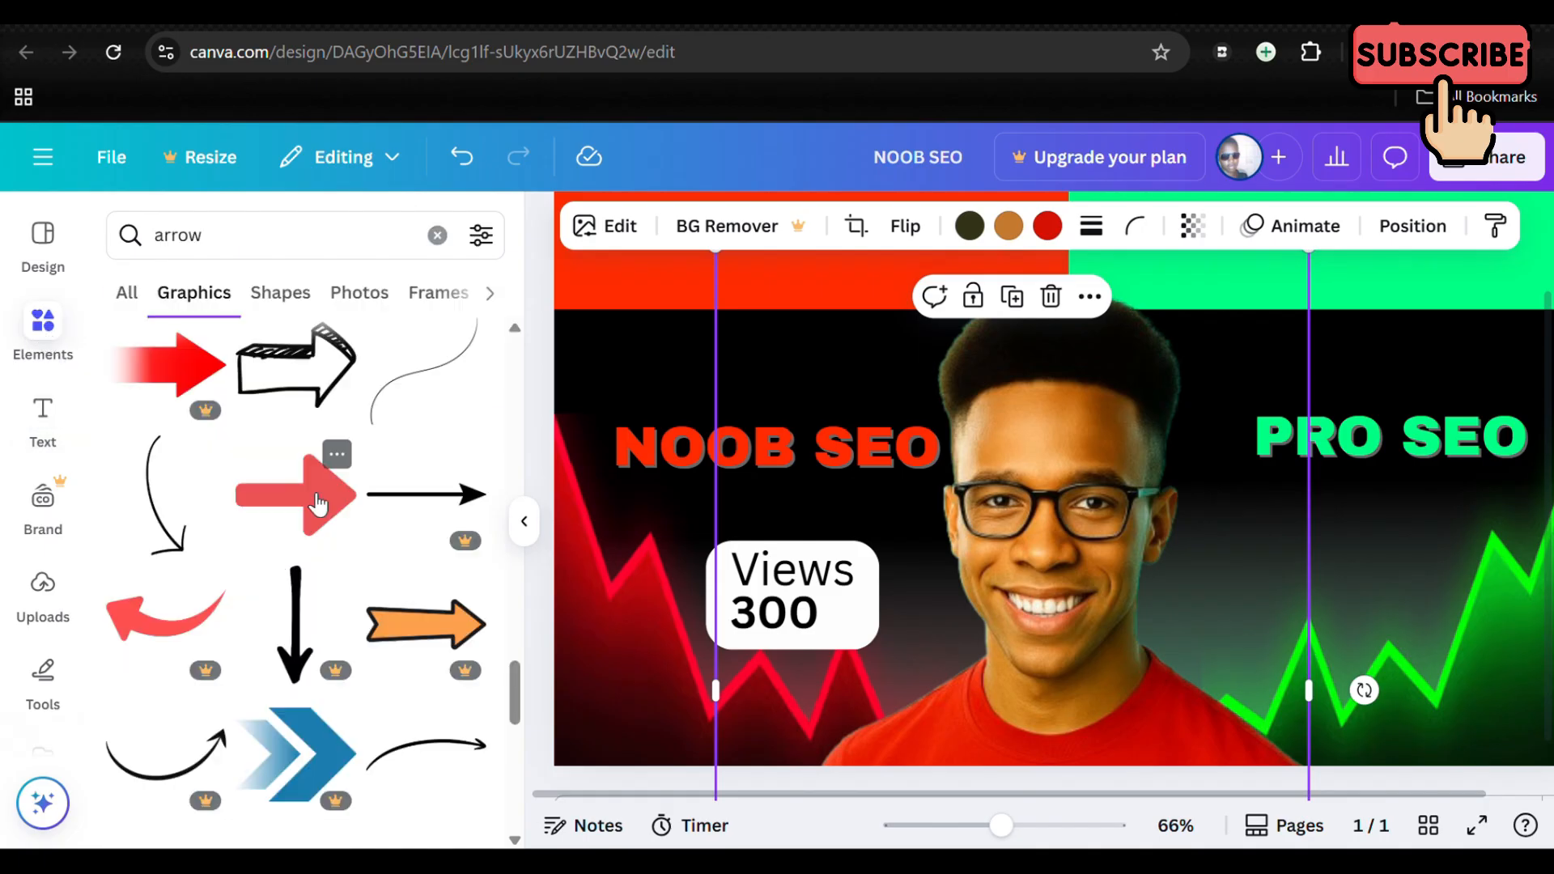
click(213, 236)
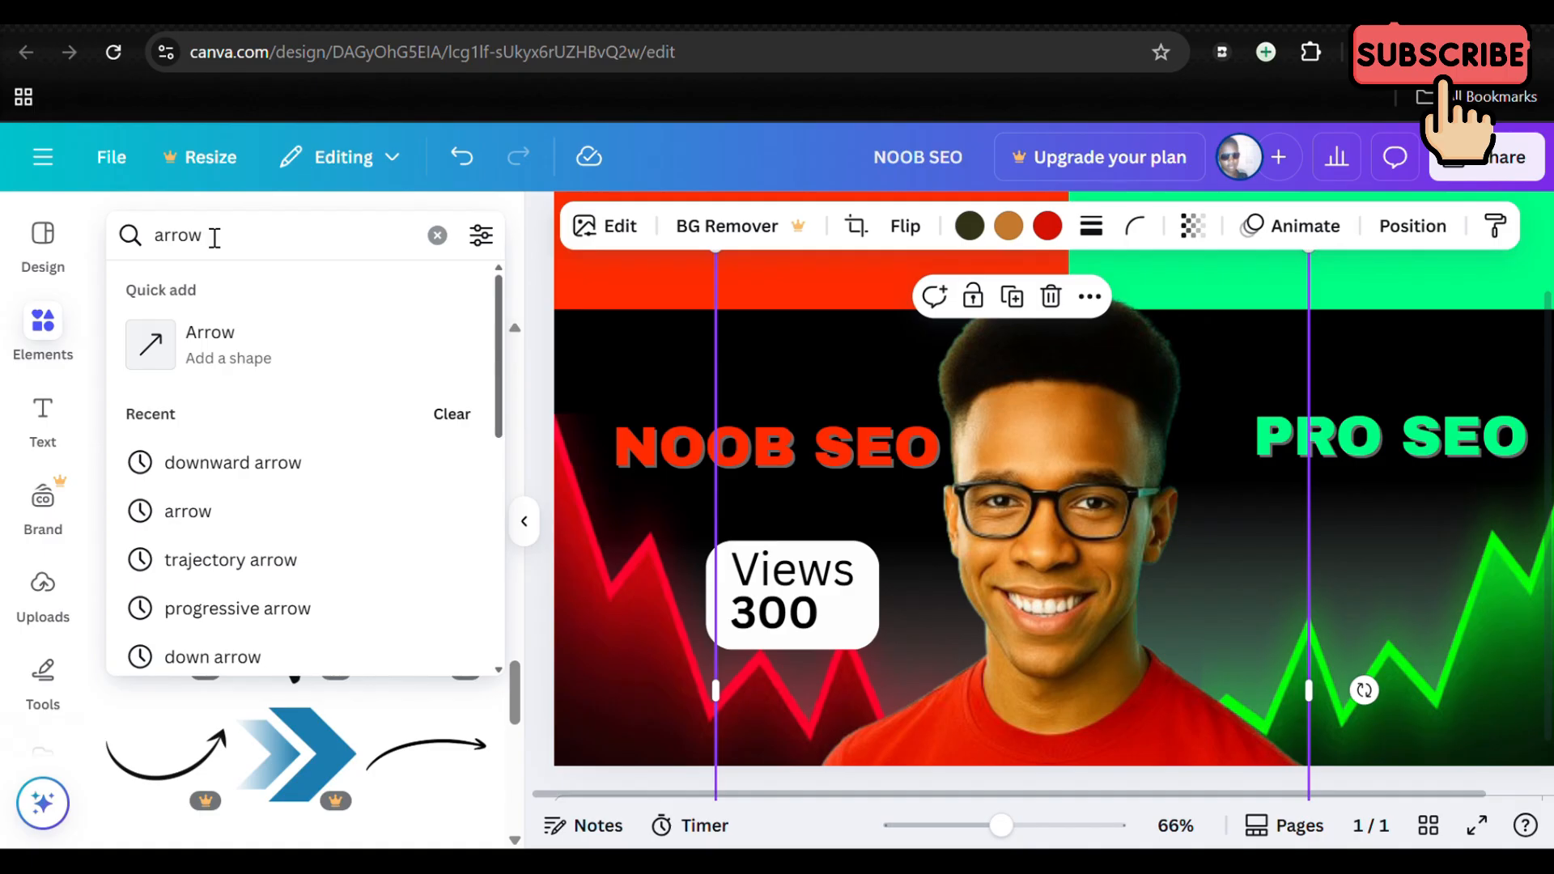
click(527, 268)
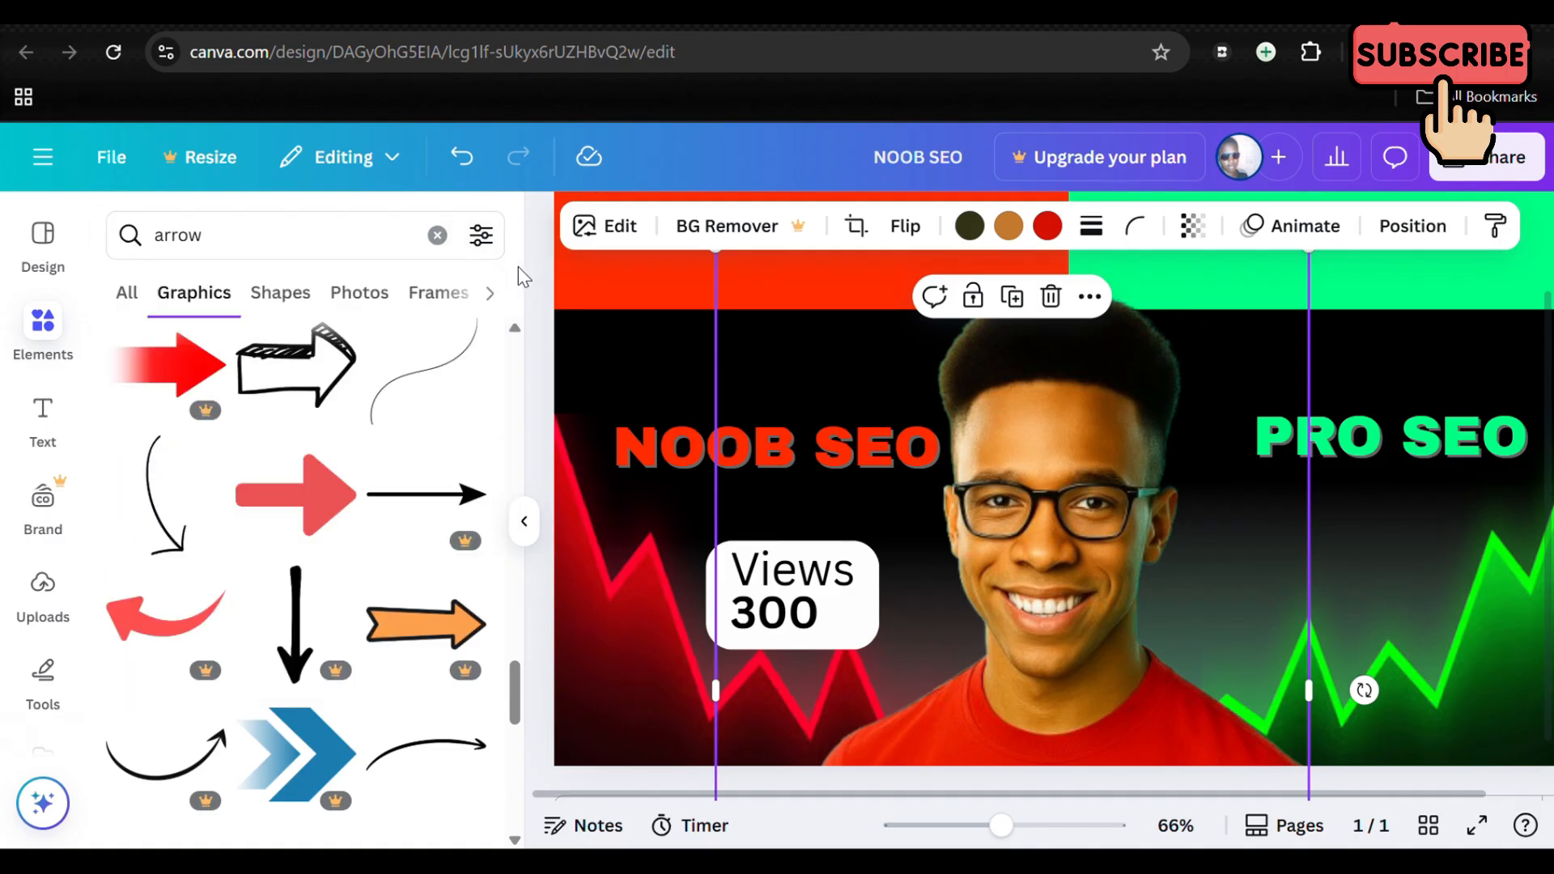
click(291, 516)
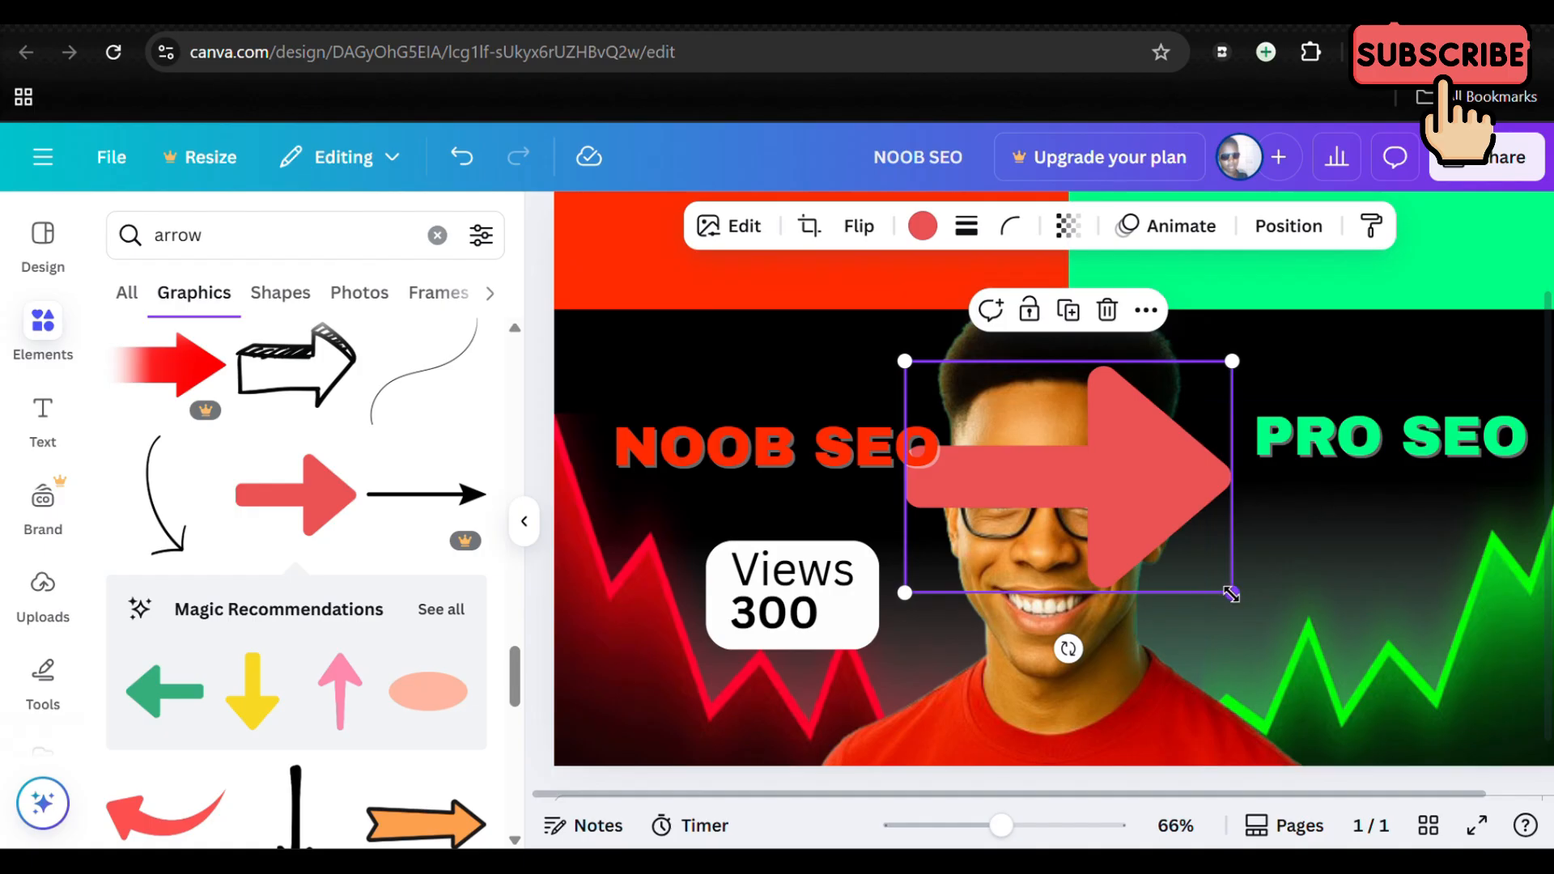
Step: Shrink the arrow, rotate it to point straight down, and fit it beside the 300 in the white box
drag(1231, 593, 1069, 477)
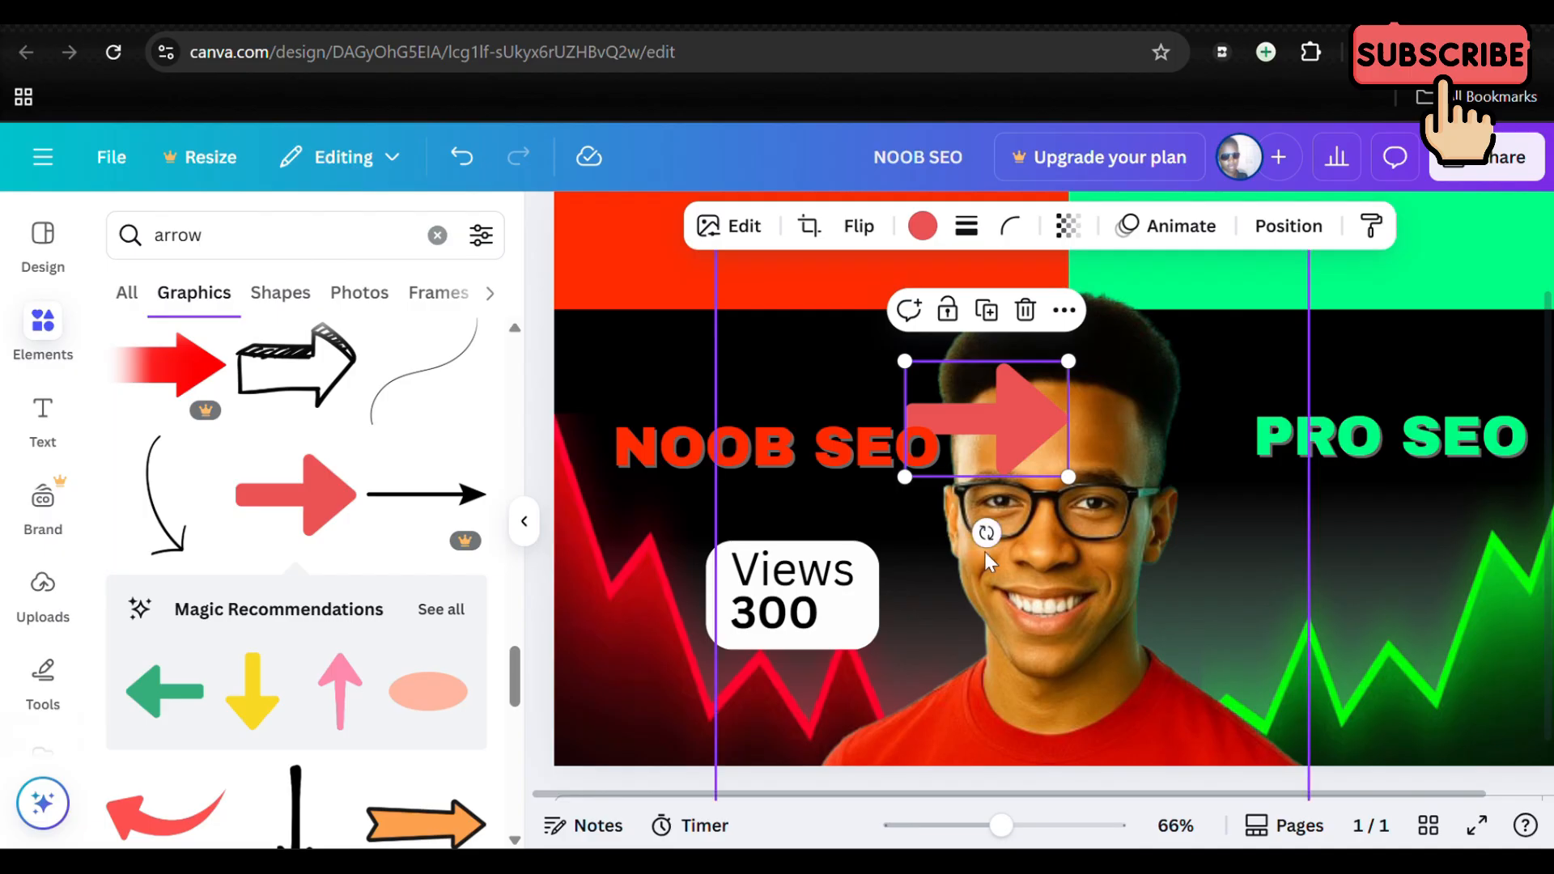
drag(985, 533, 874, 437)
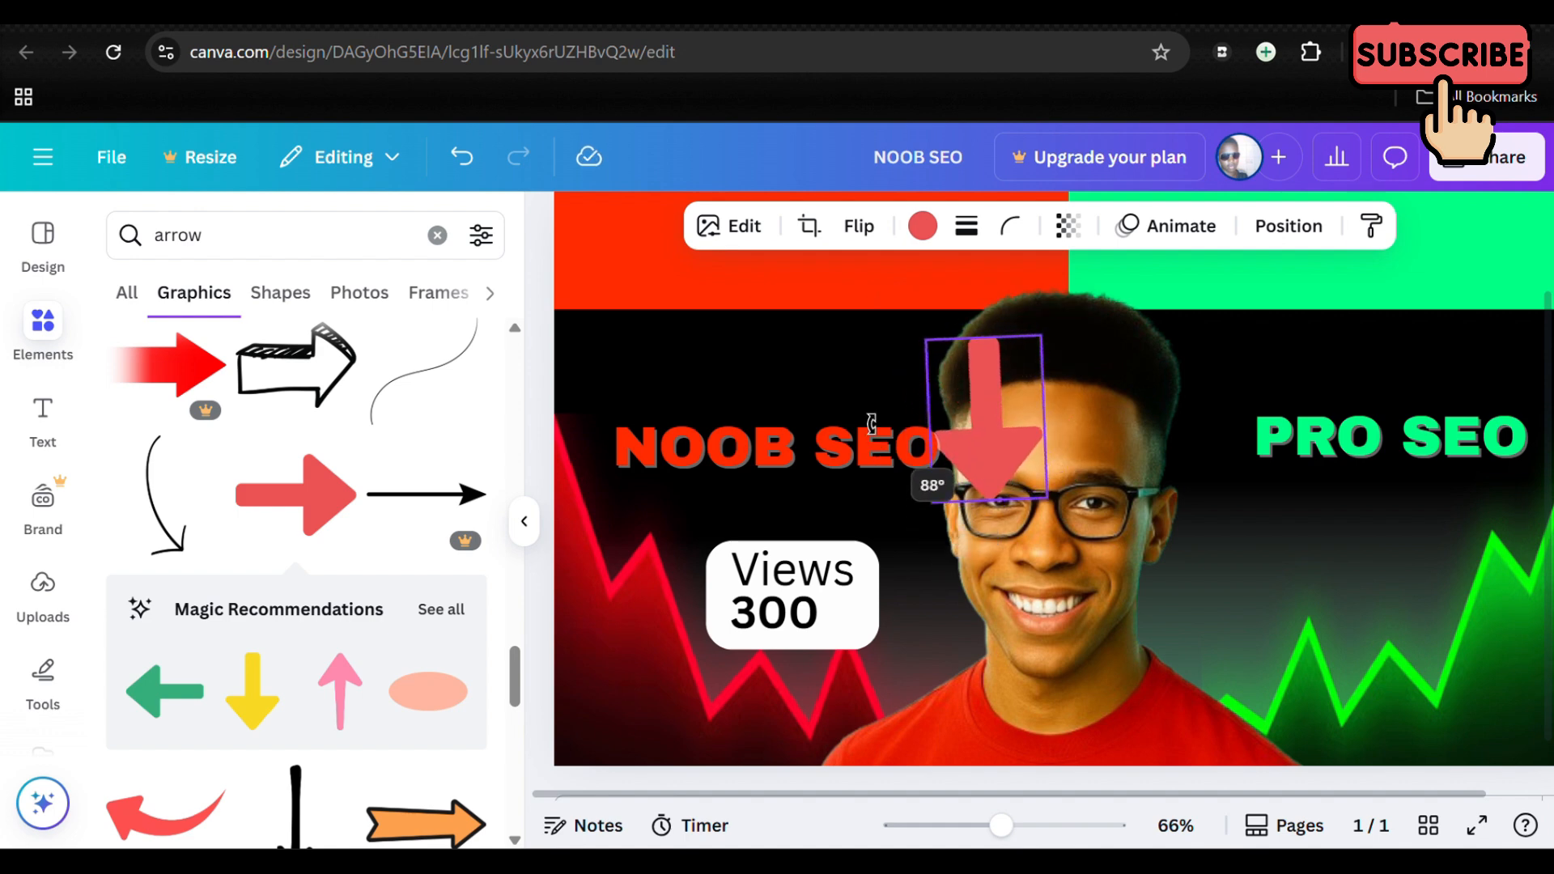
drag(872, 424, 872, 417)
drag(992, 429, 882, 595)
drag(821, 502, 845, 622)
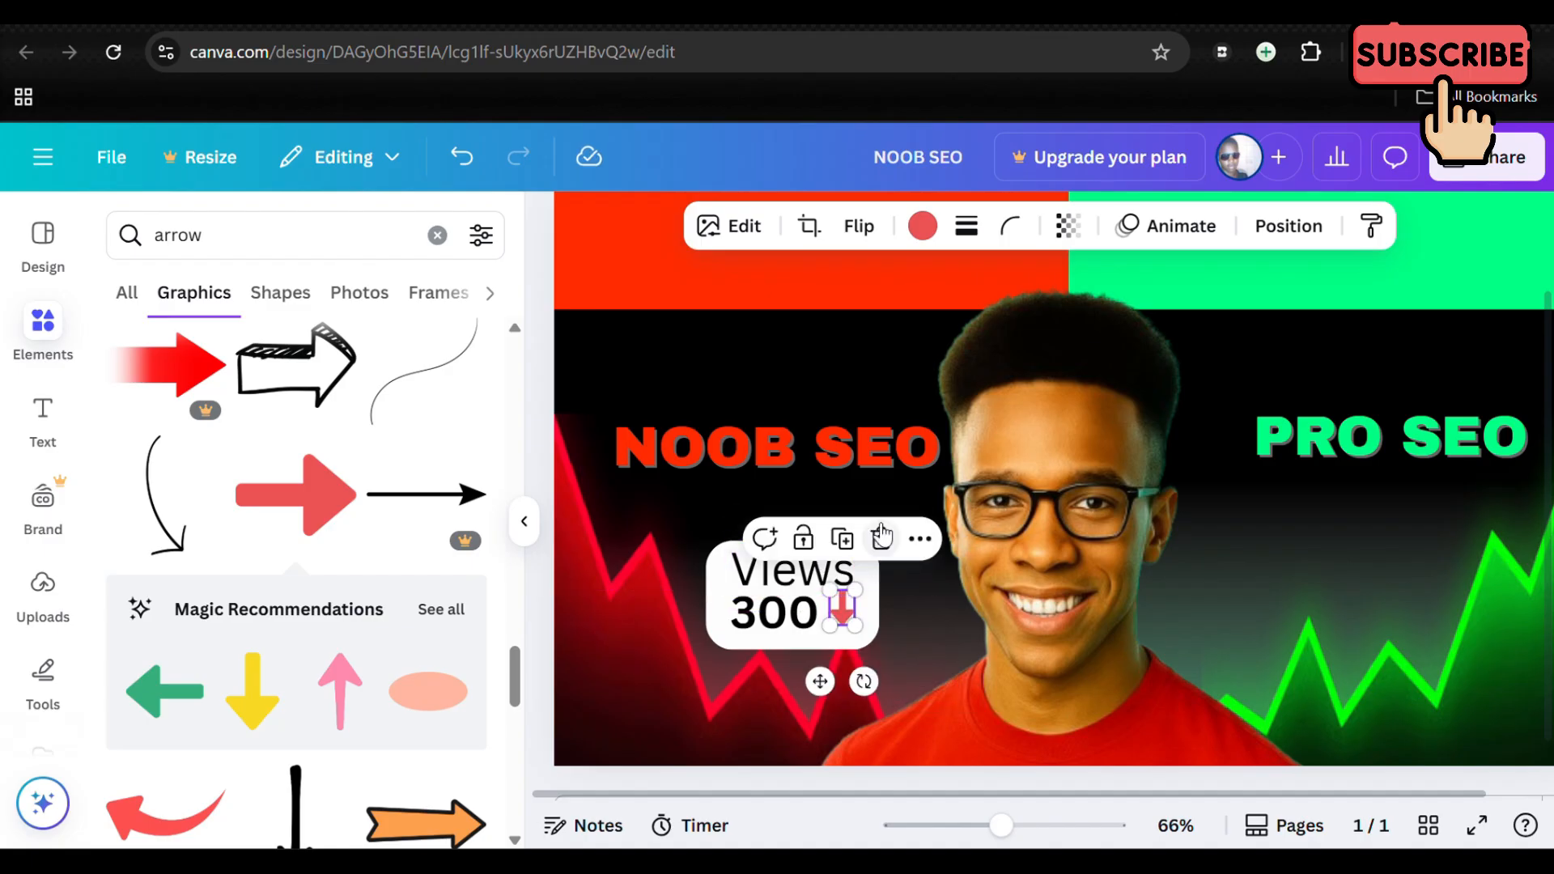
Step: Colour the small down arrow with the bright red from the document colours and nudge it slightly lower beside the 300
click(923, 226)
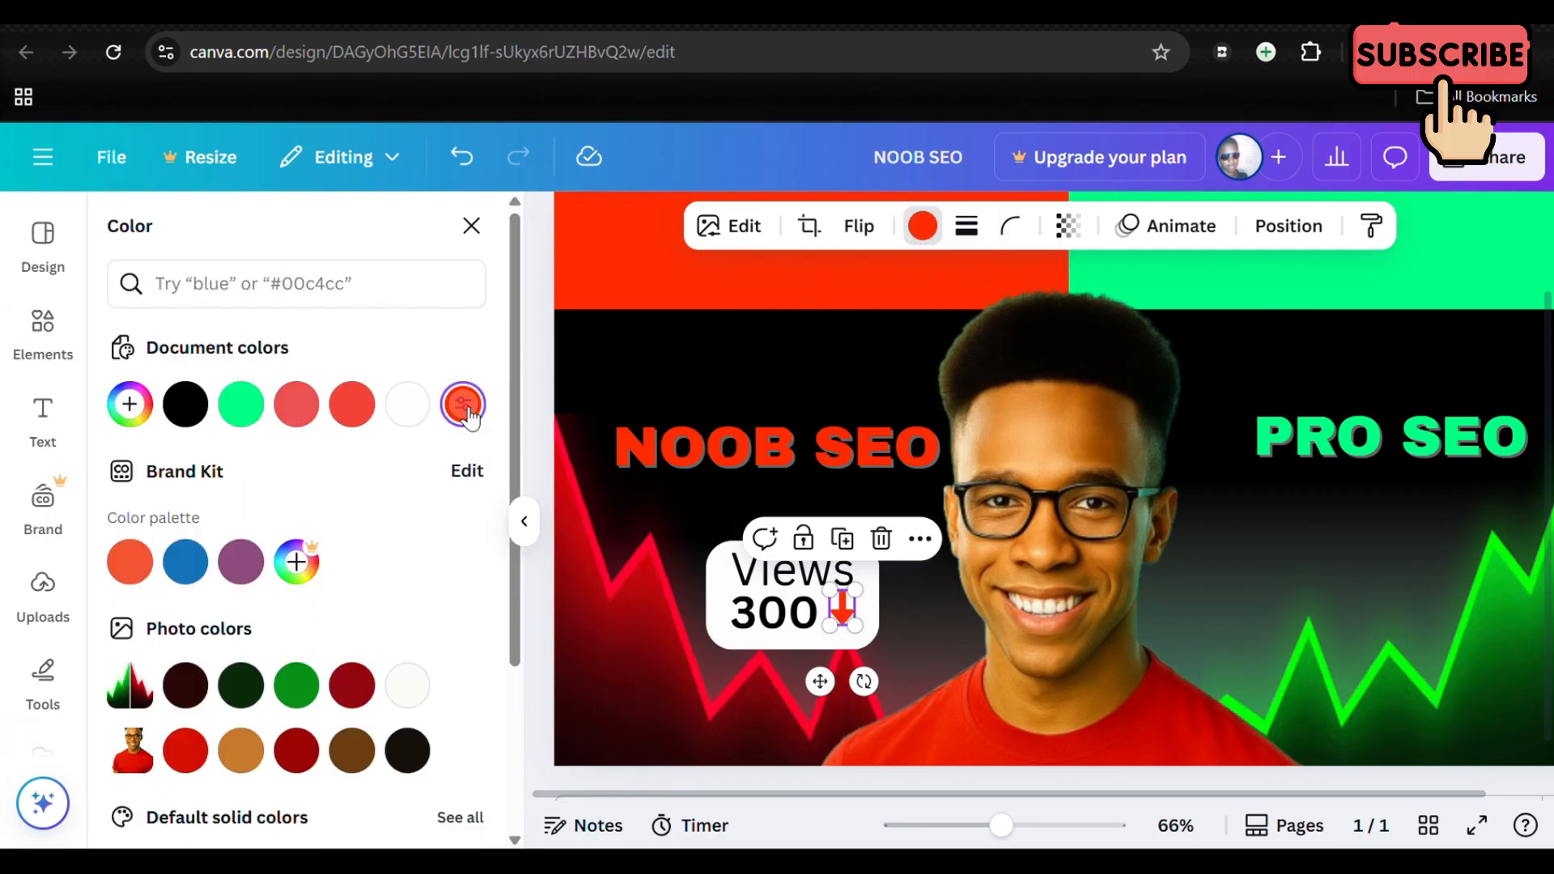
click(463, 405)
click(951, 646)
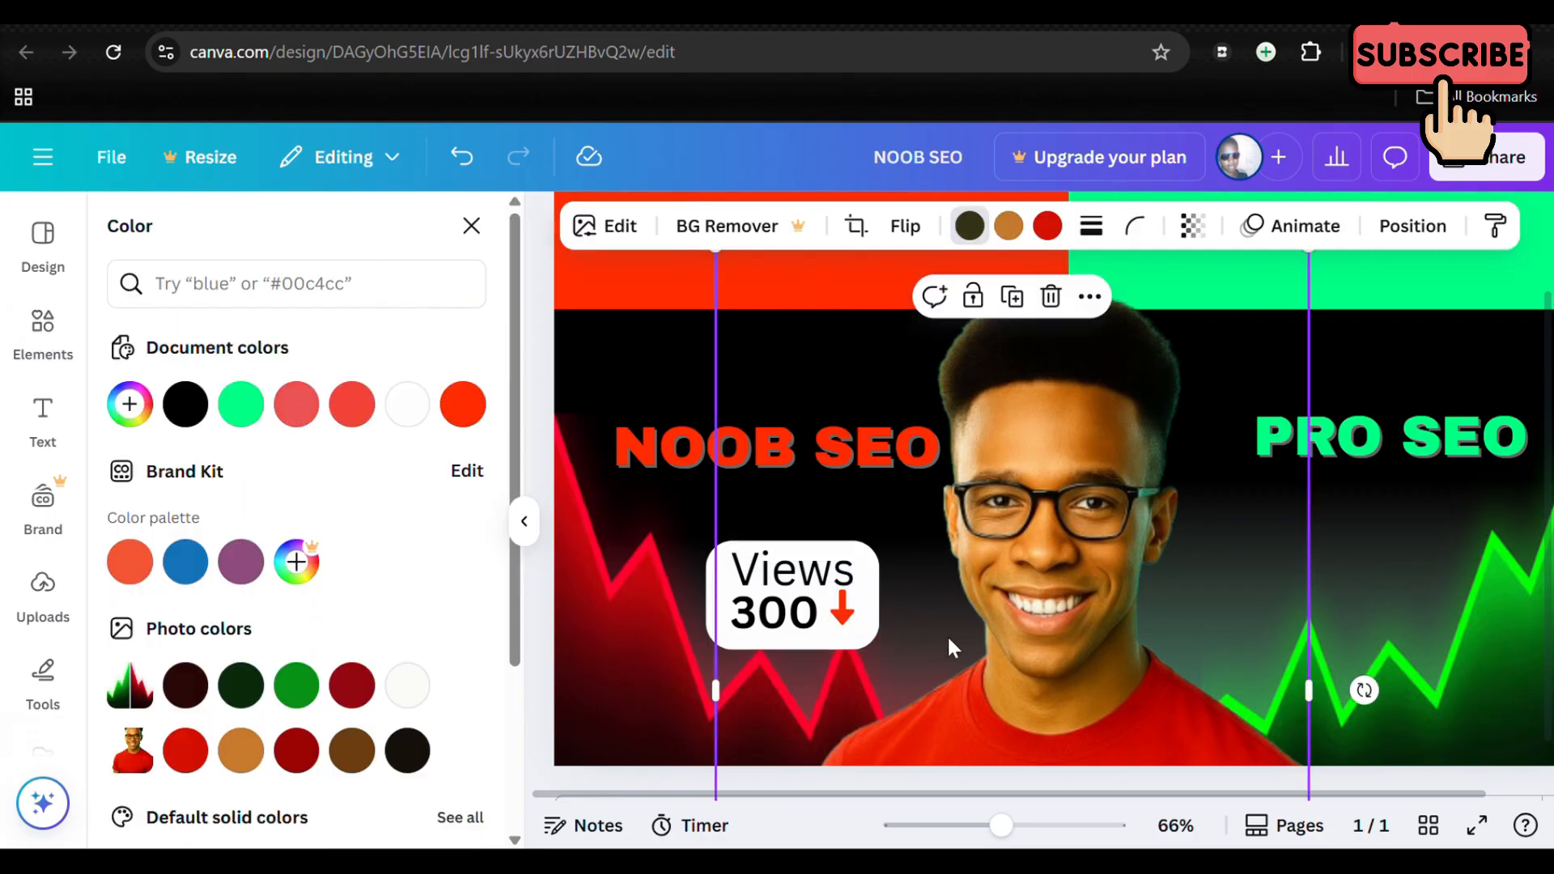
click(842, 613)
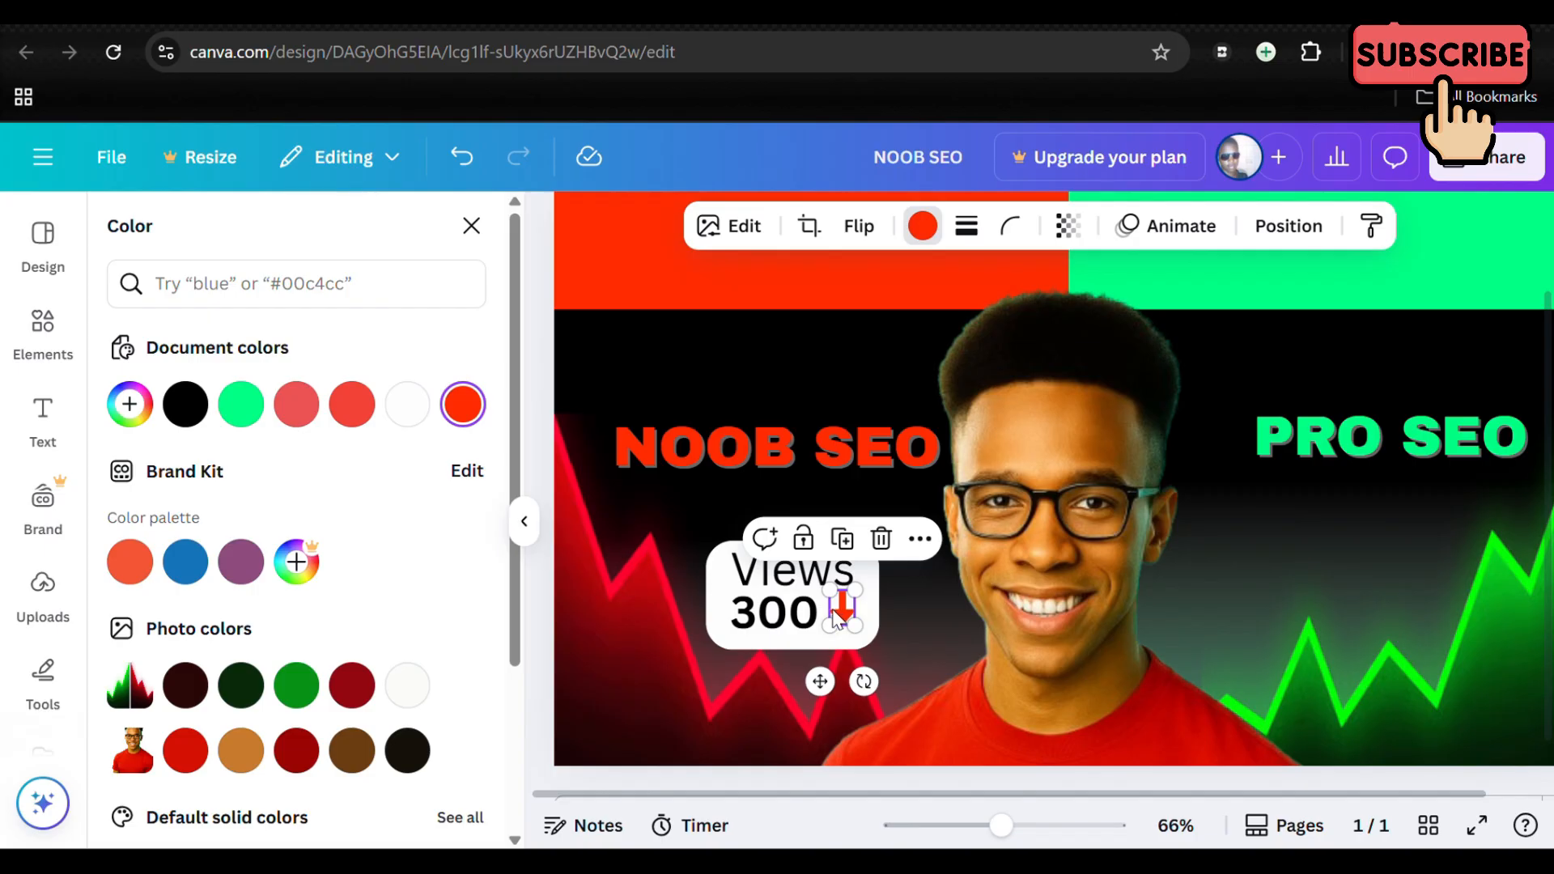
drag(838, 619, 834, 610)
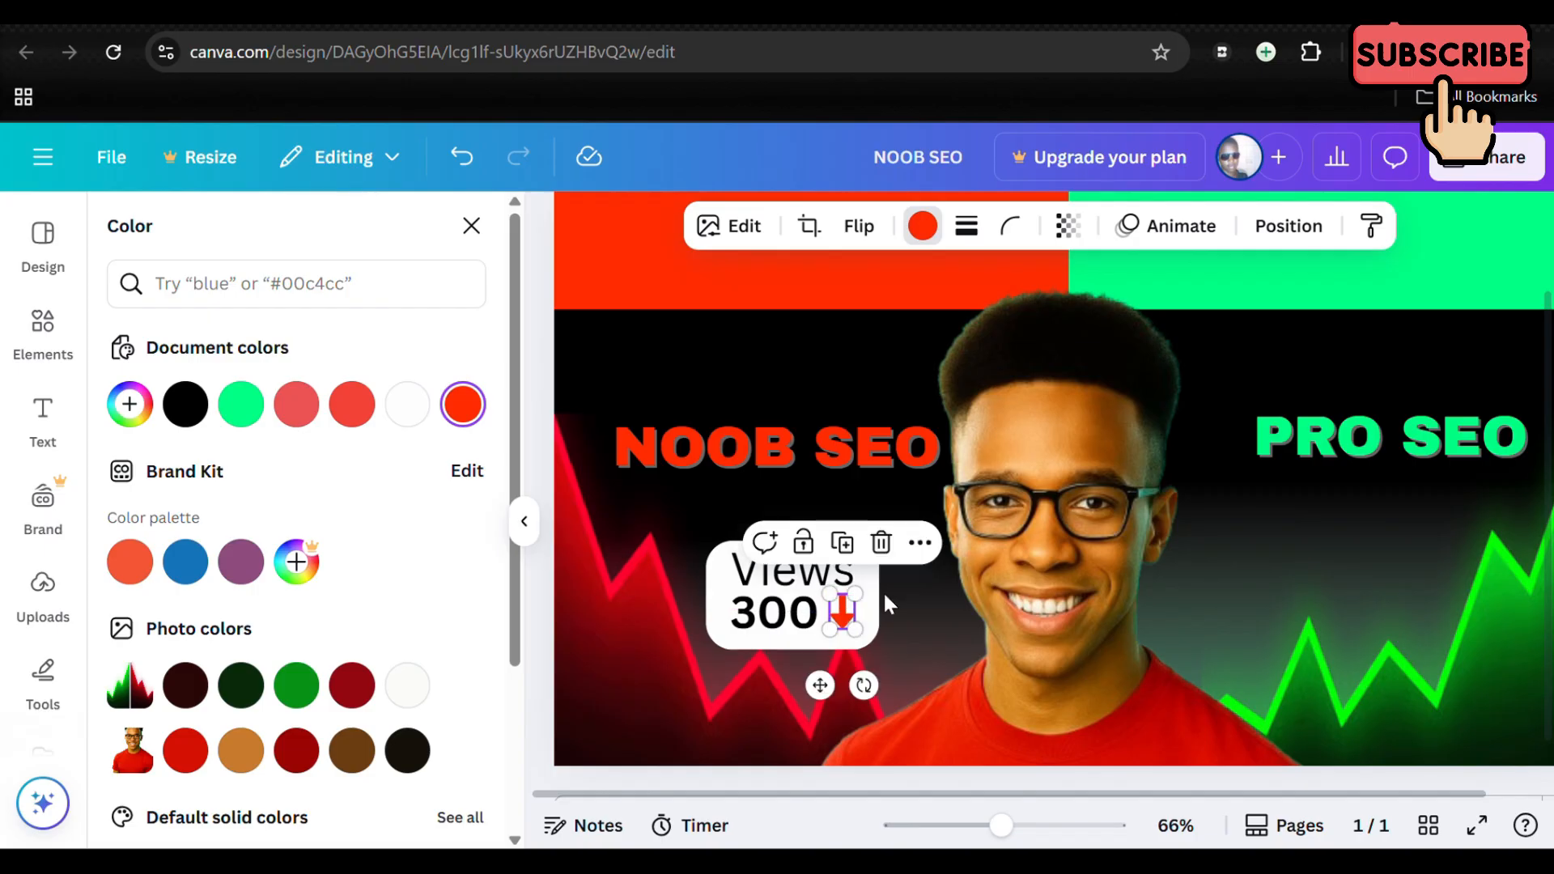
click(945, 606)
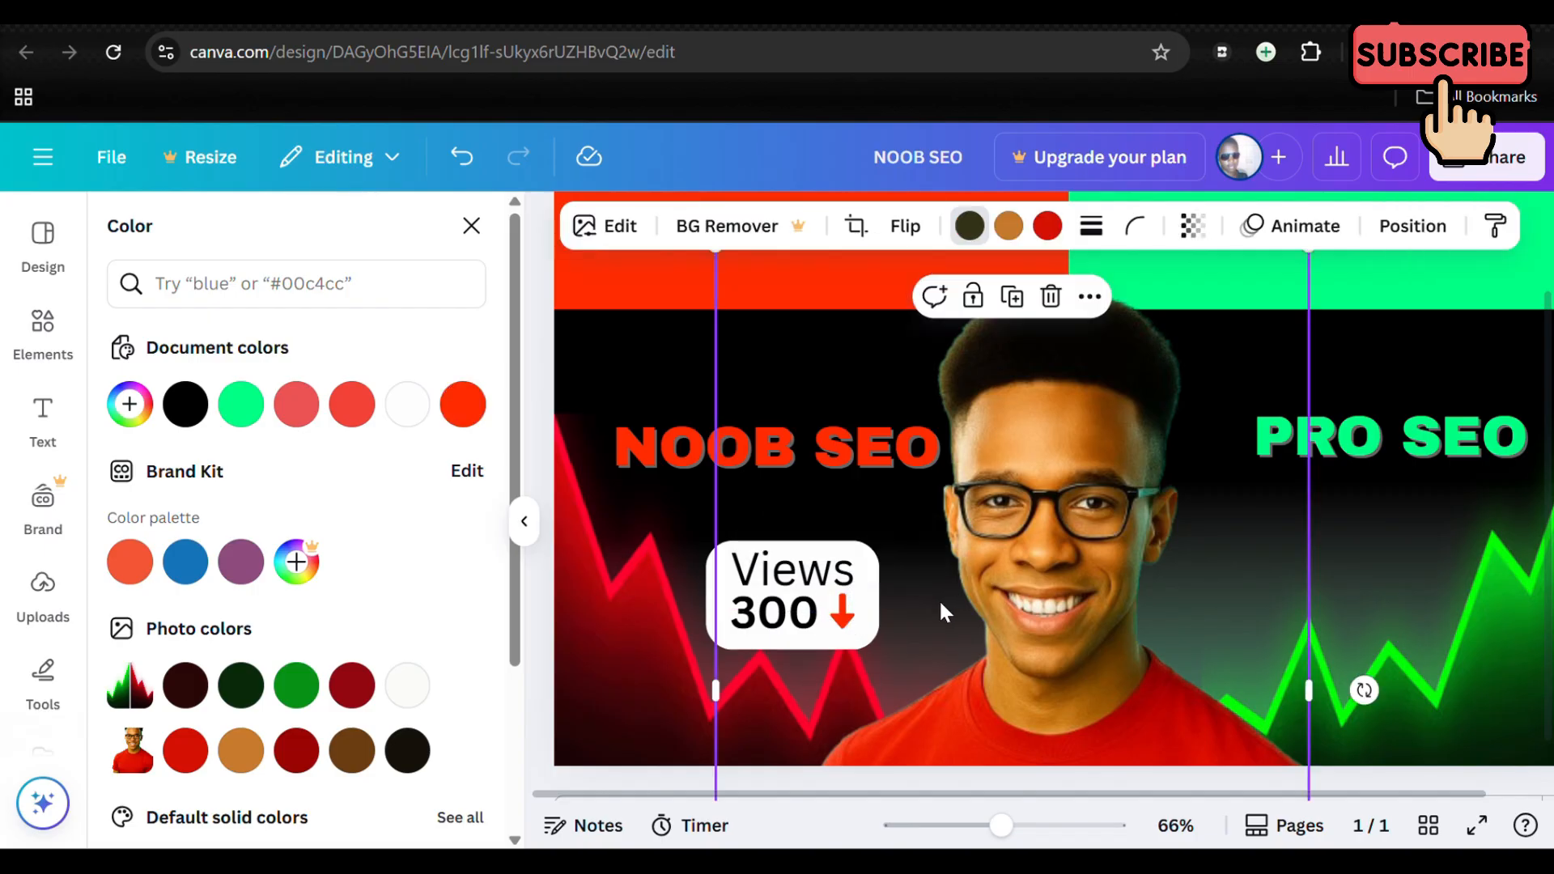
click(1311, 595)
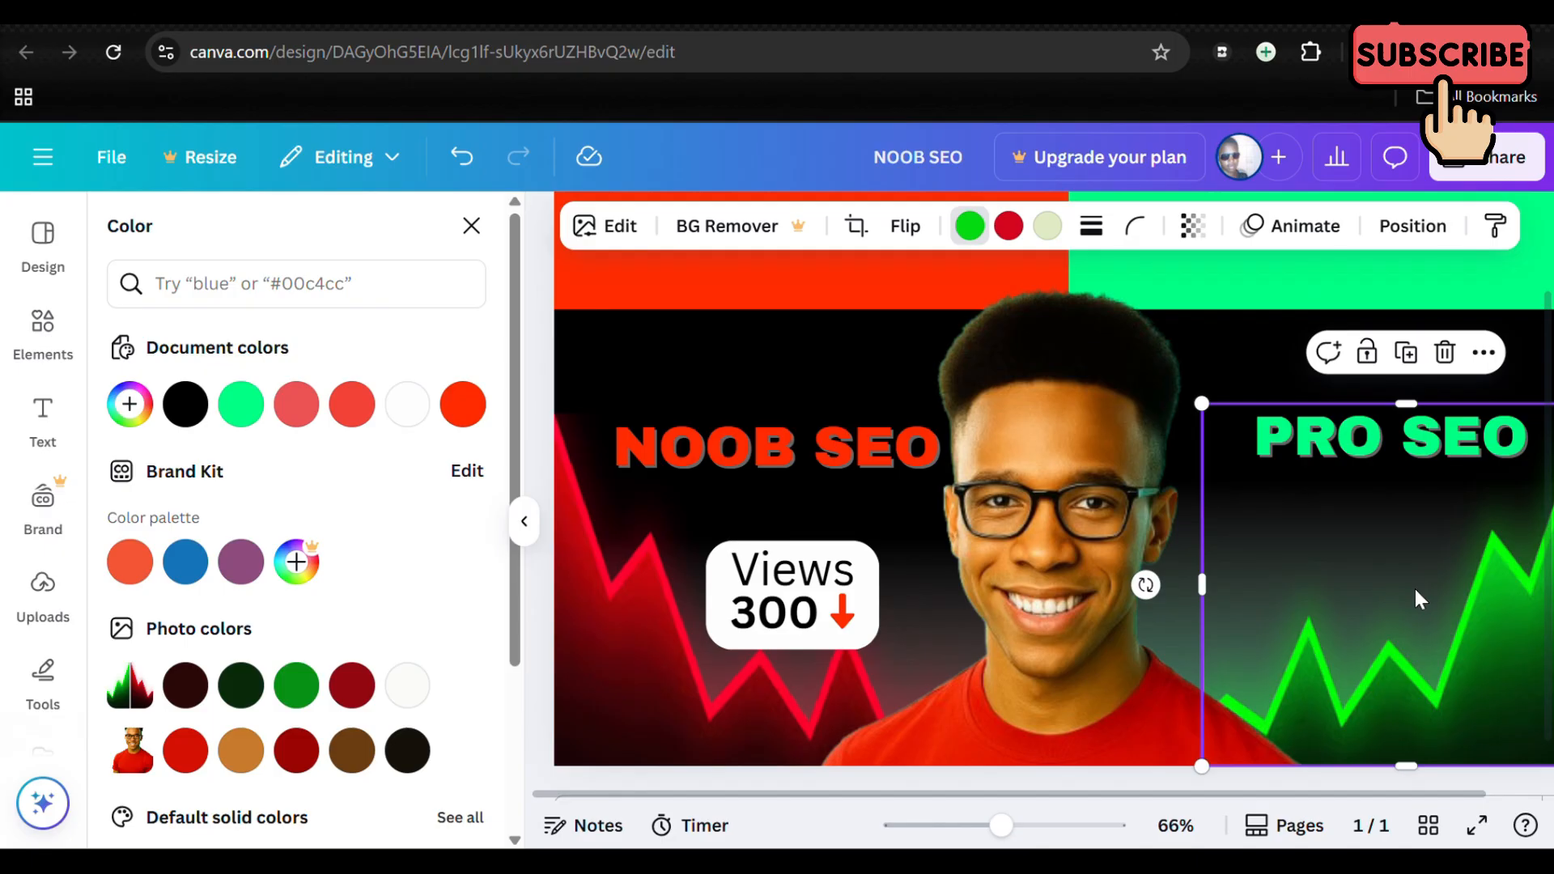
click(669, 362)
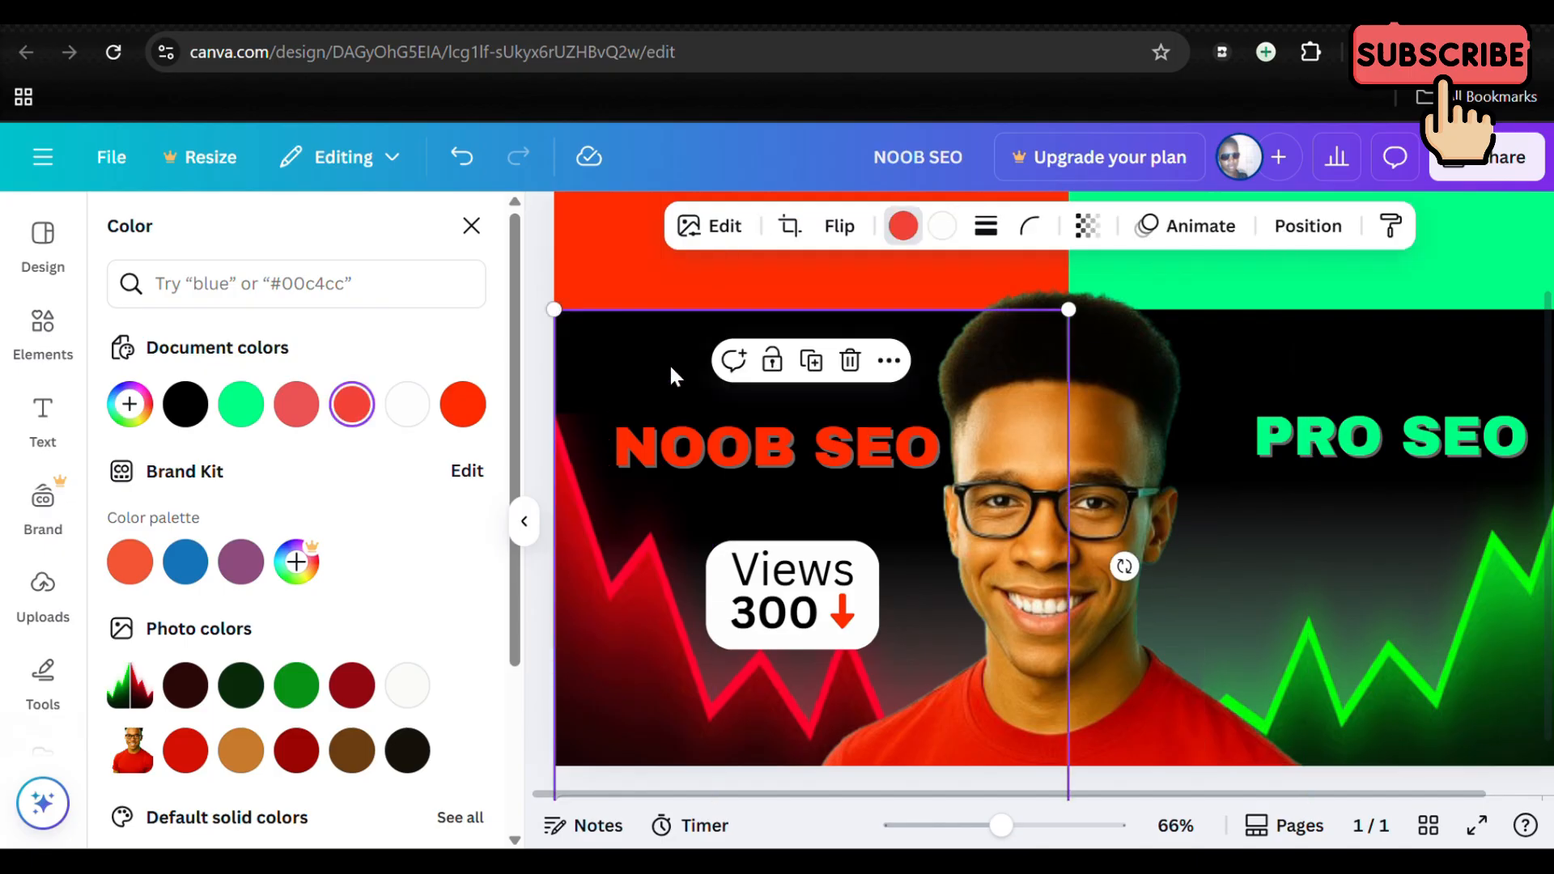
Step: Lock the dark gradient overlay over the NOOB SEO half and the red graph image in place
click(772, 360)
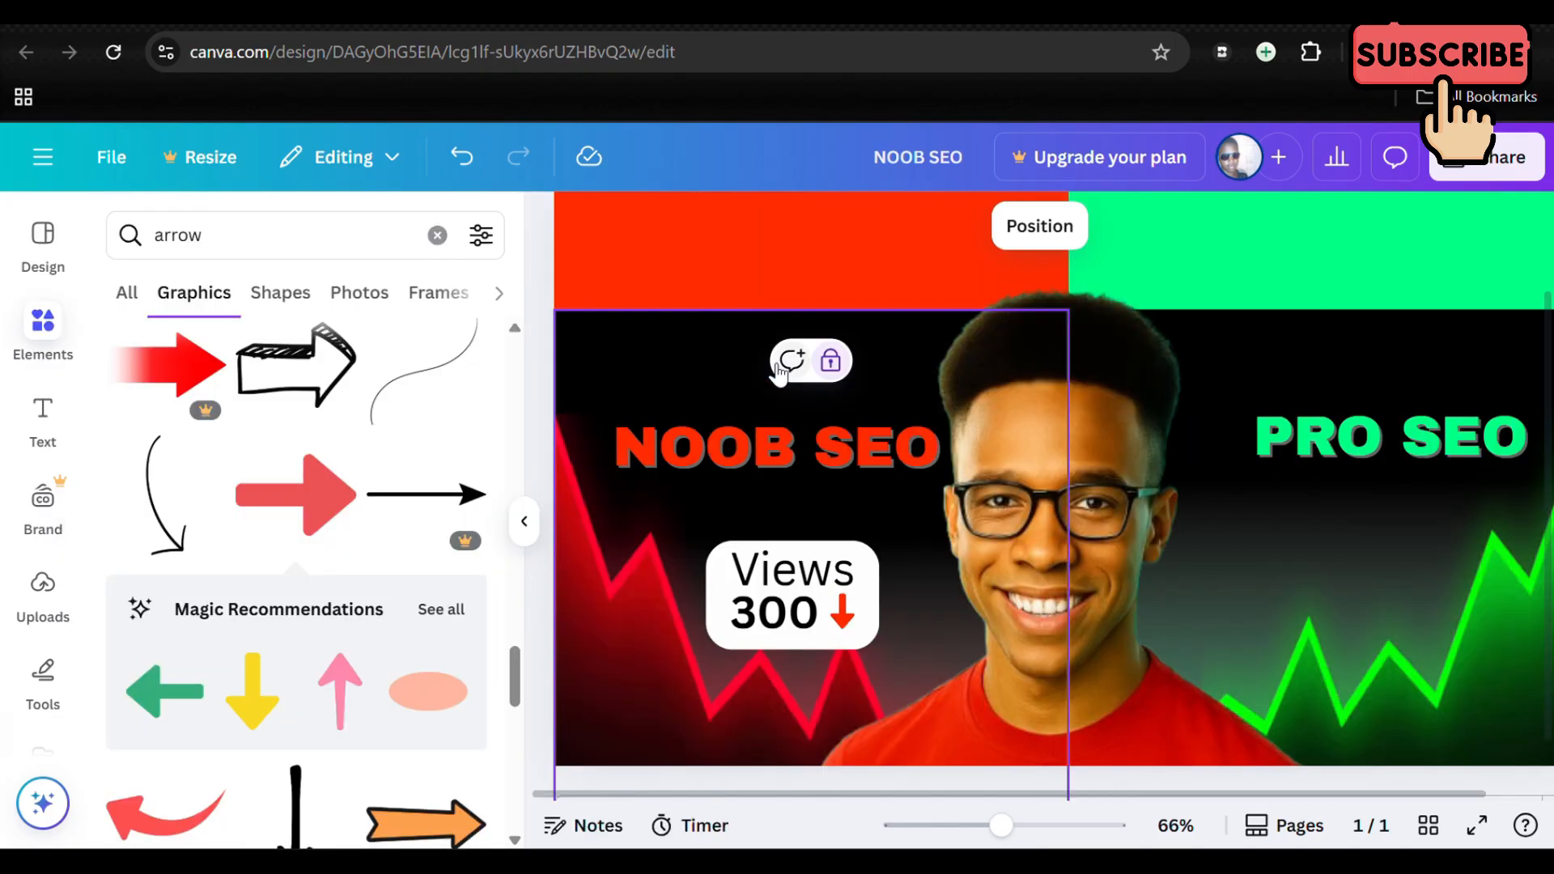
click(685, 451)
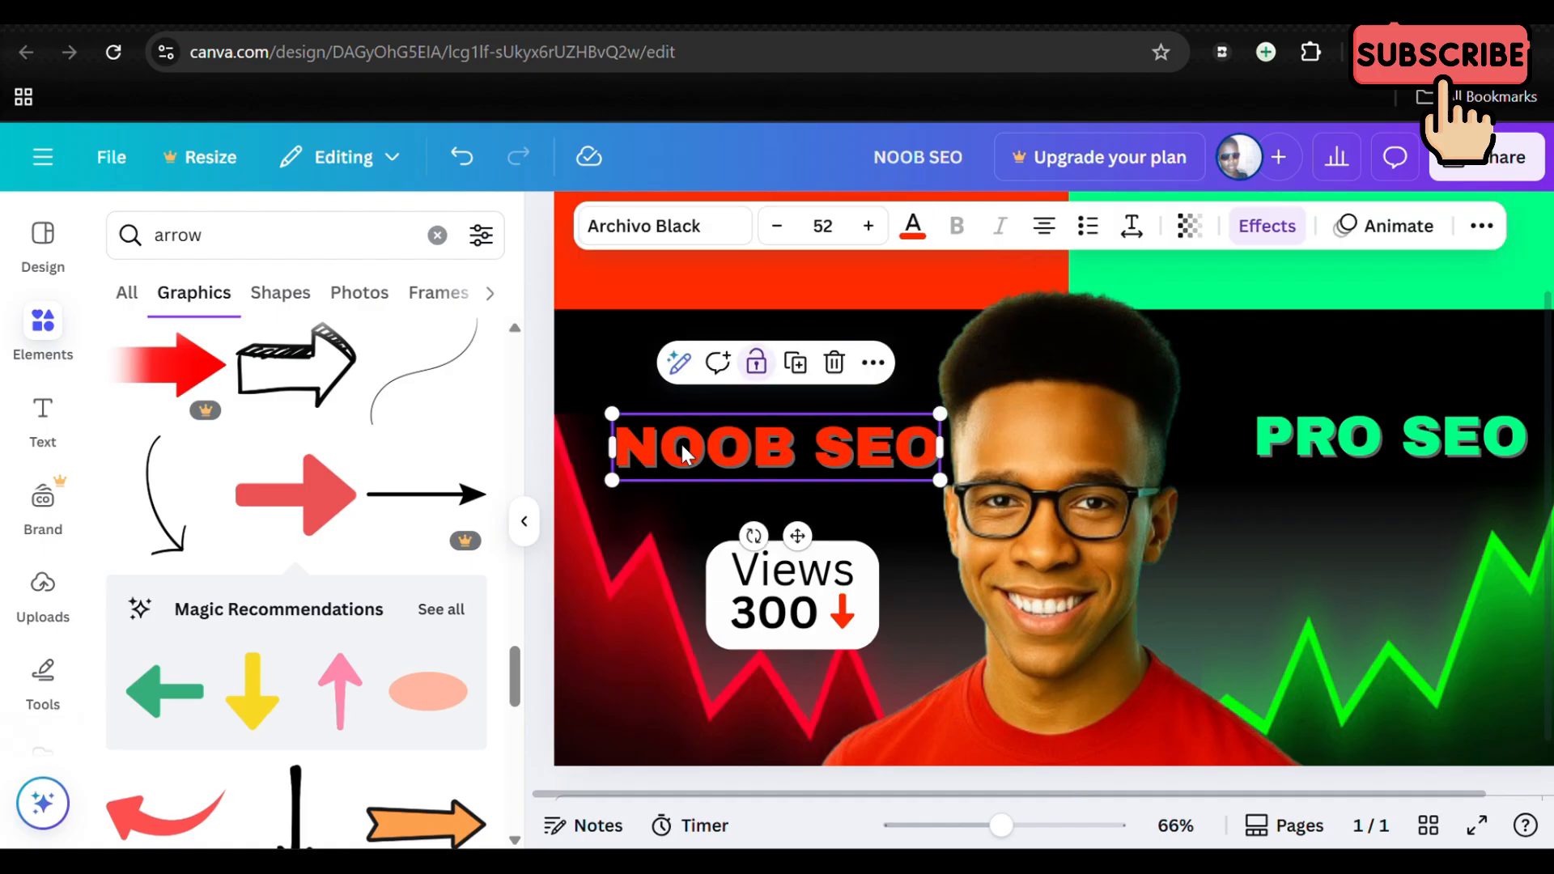
click(1032, 583)
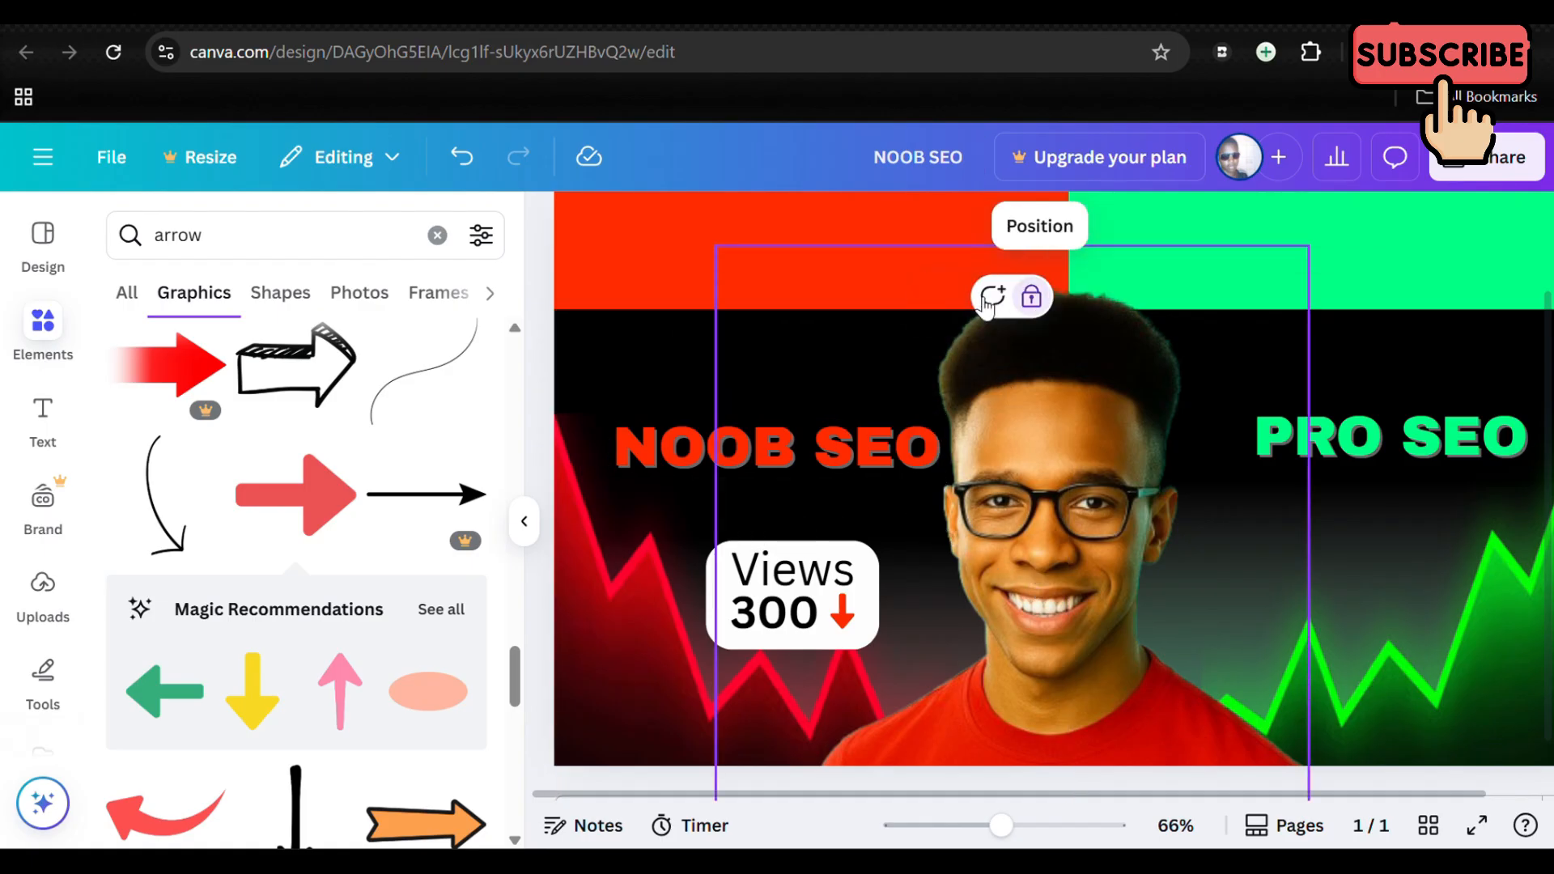
click(685, 534)
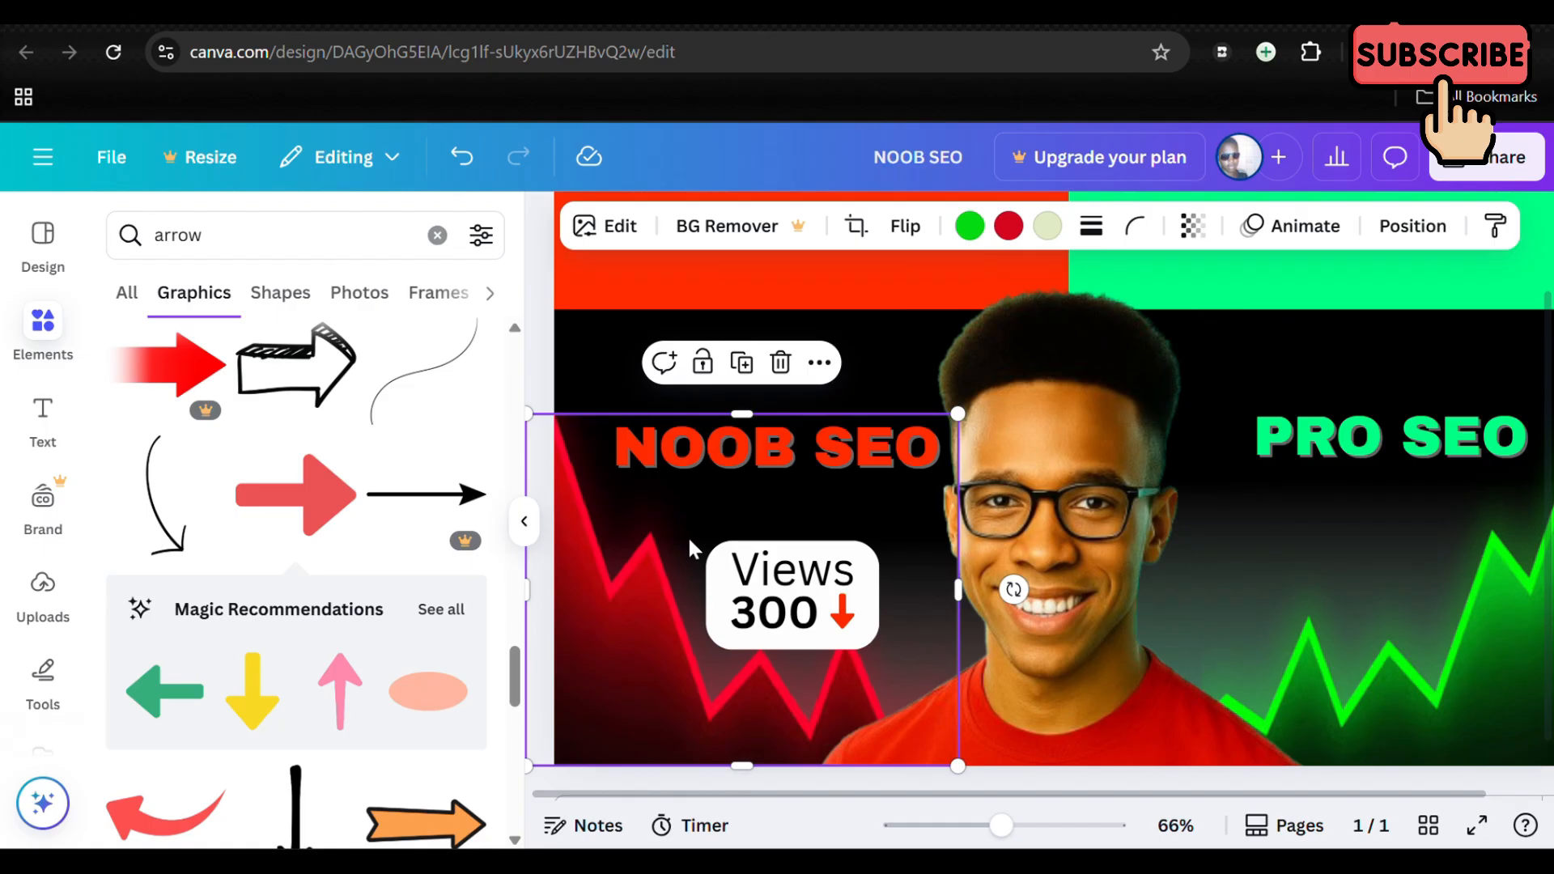
key(ctrl+z)
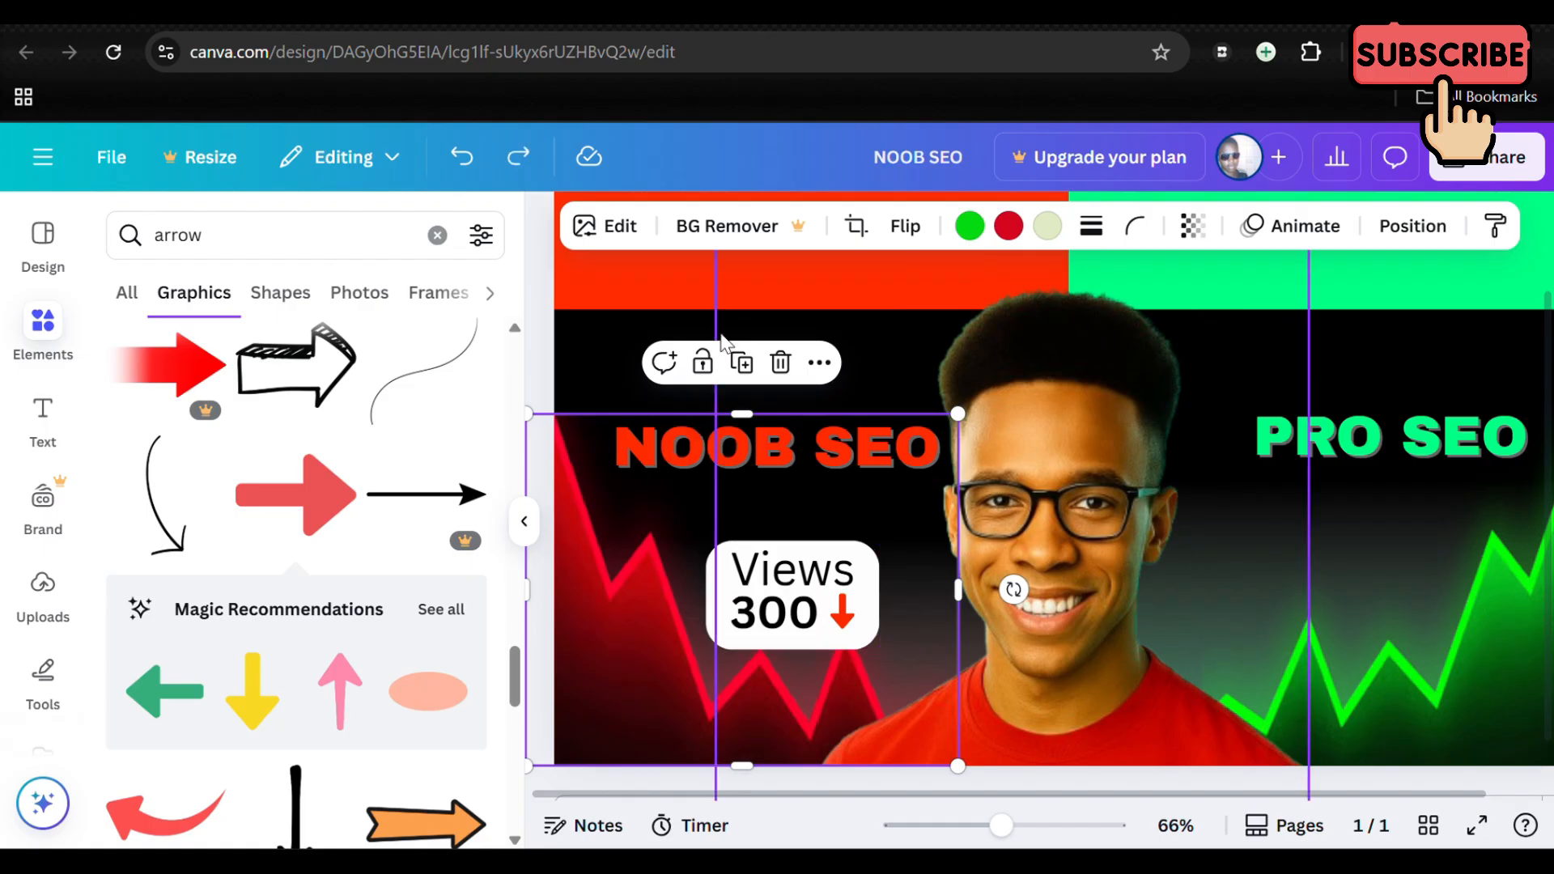
click(702, 362)
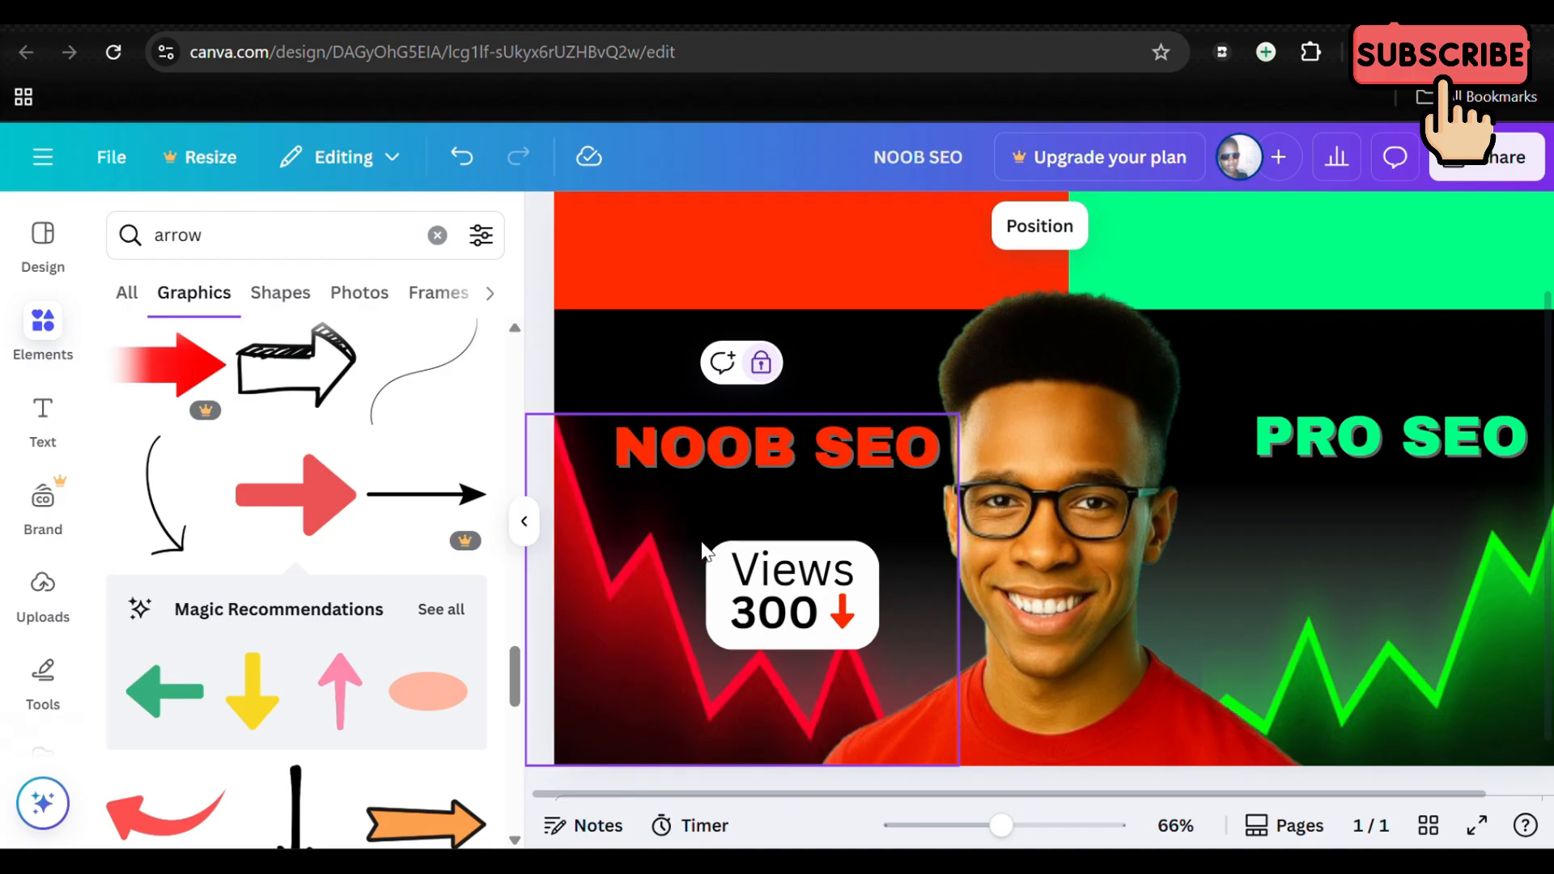
key(ctrl+z)
Step: Group the white box with its Views, 300 and arrow elements, then place a duplicate of the group beneath PRO SEO
drag(705, 554, 876, 628)
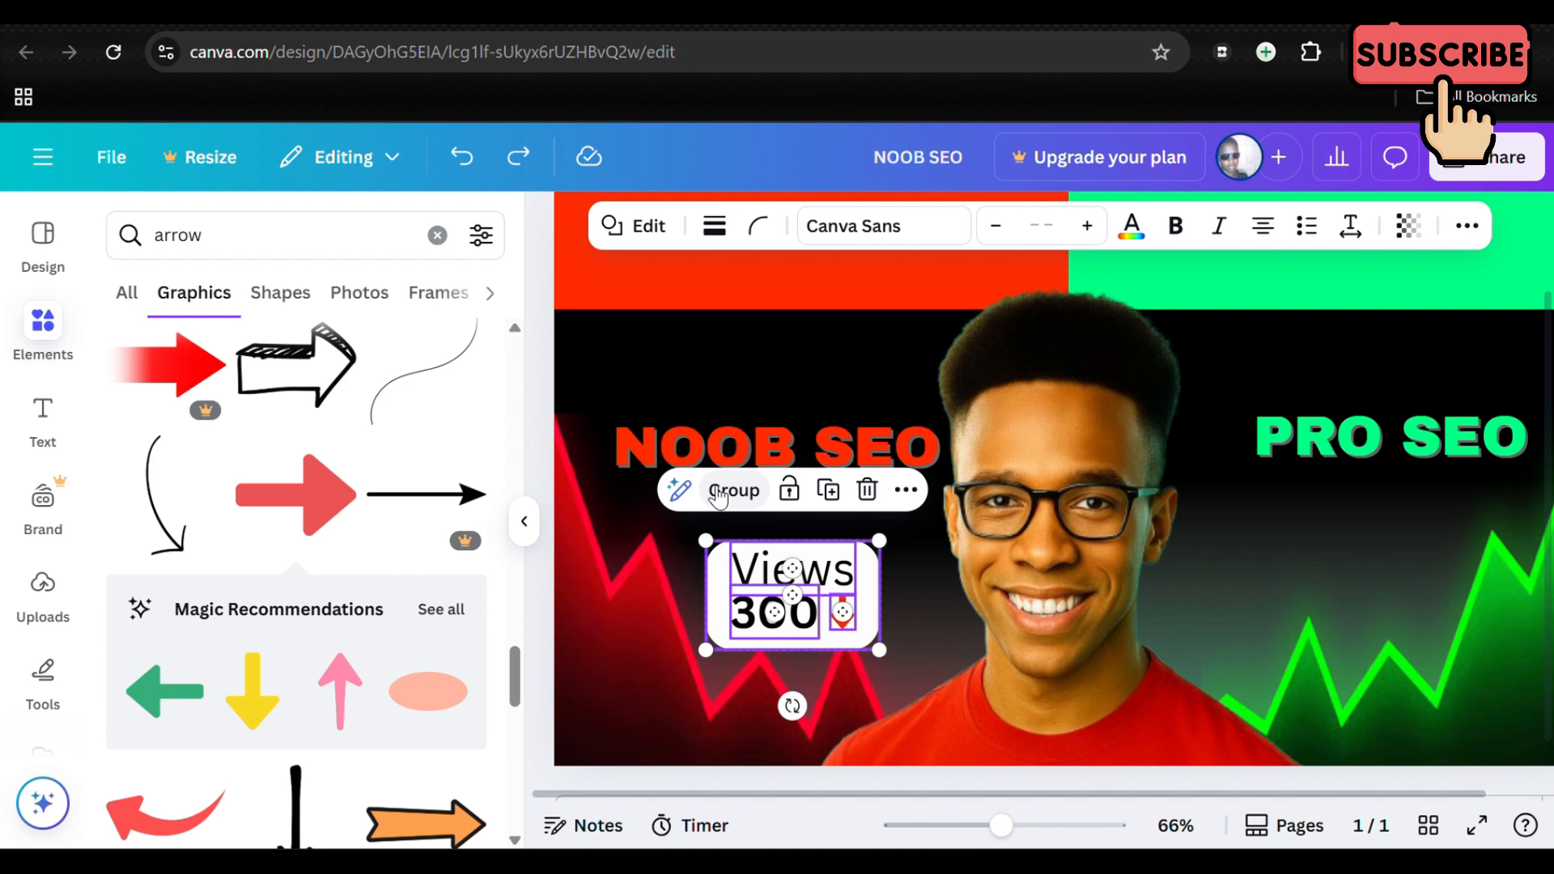
click(718, 492)
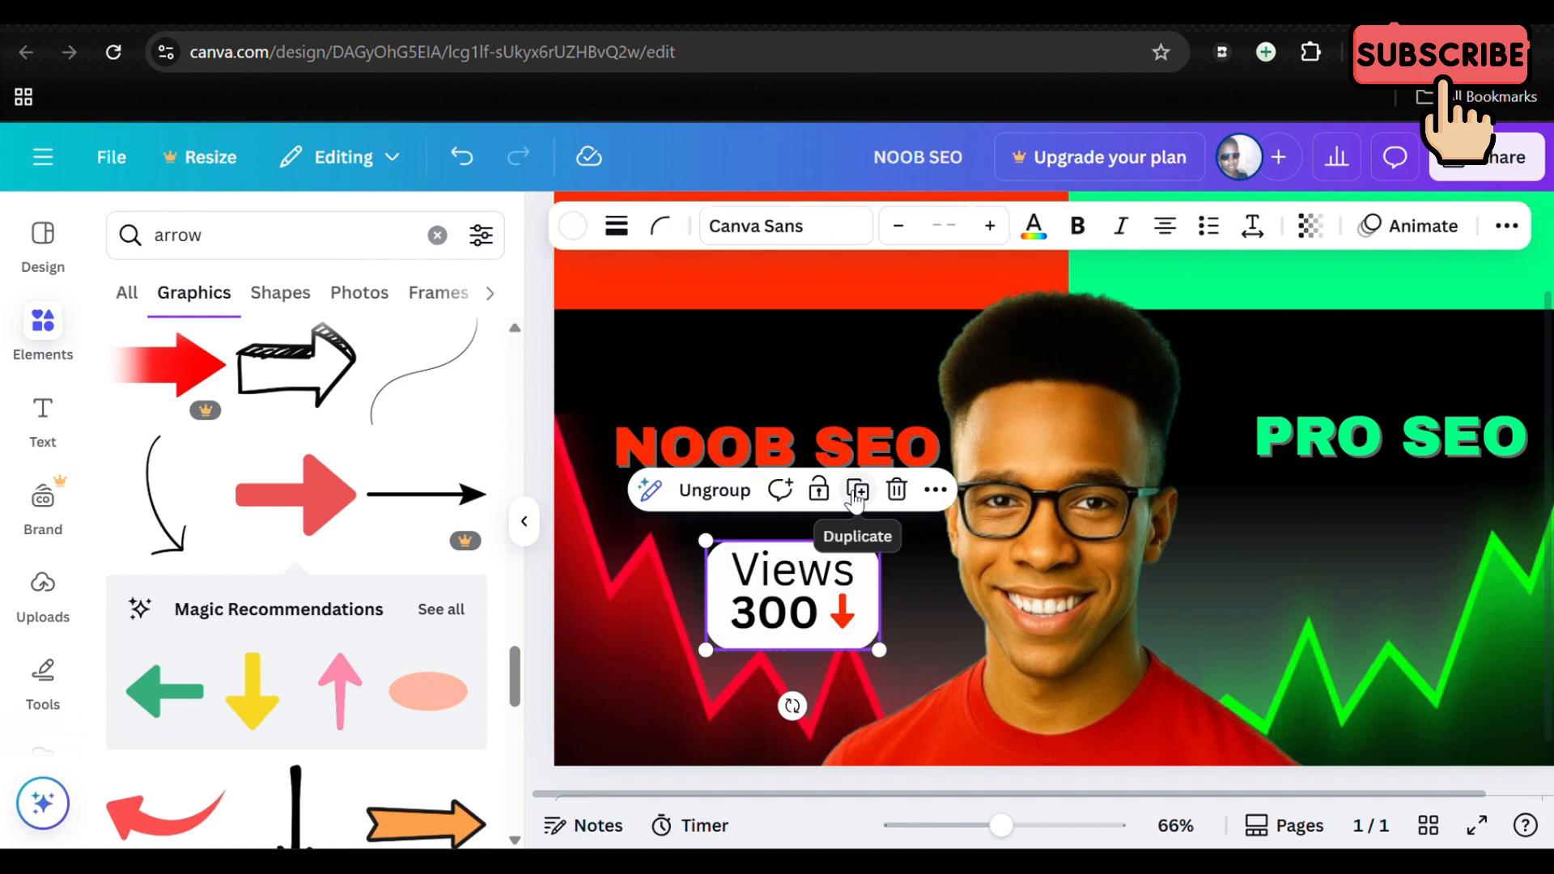
click(857, 491)
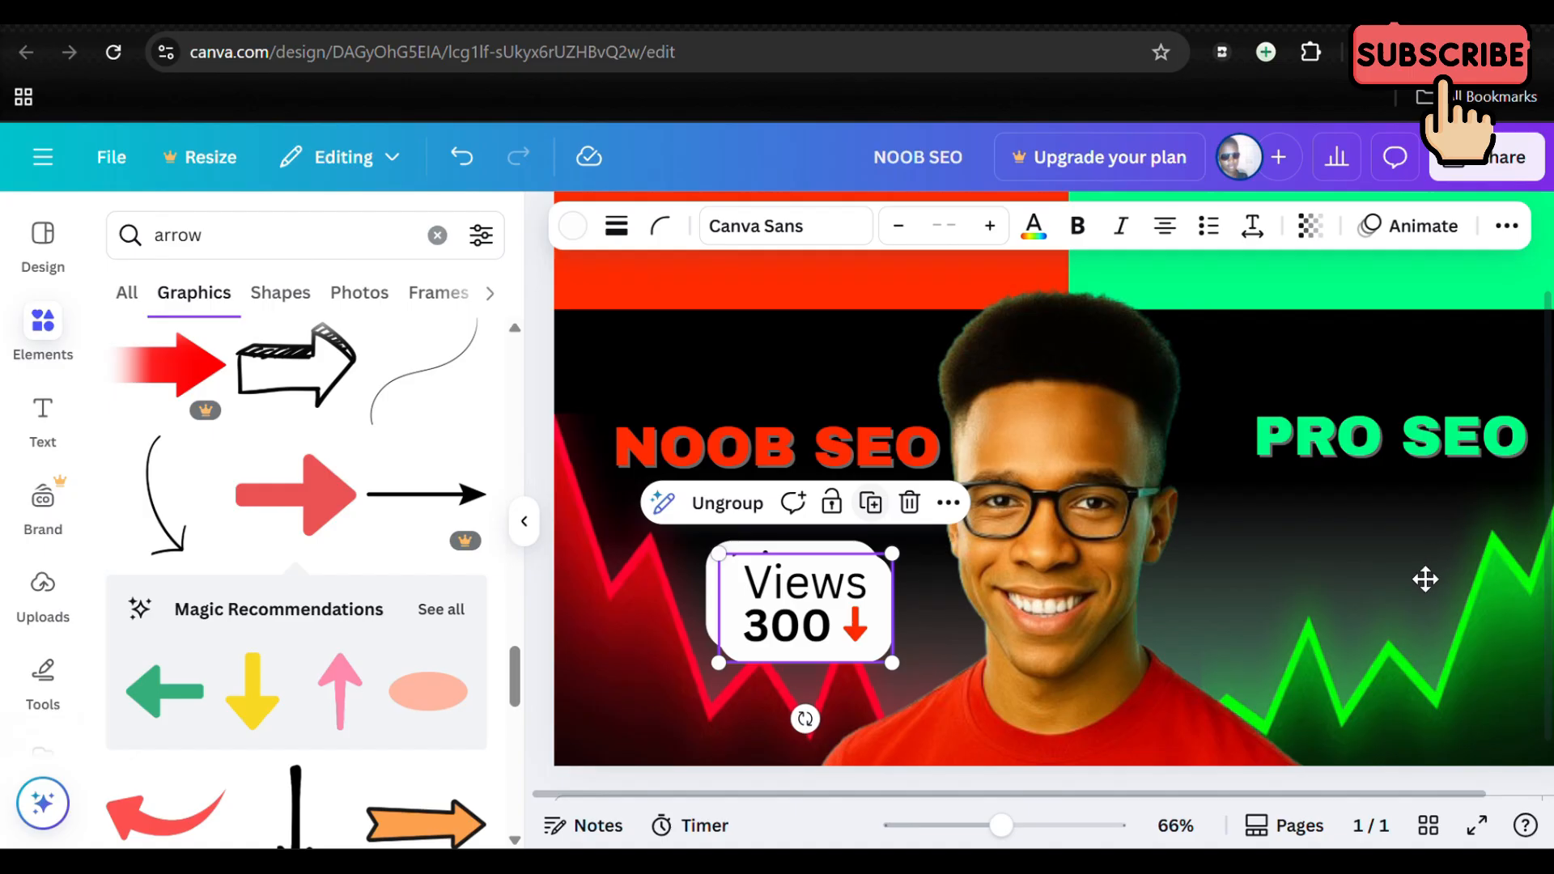
drag(806, 607, 1389, 627)
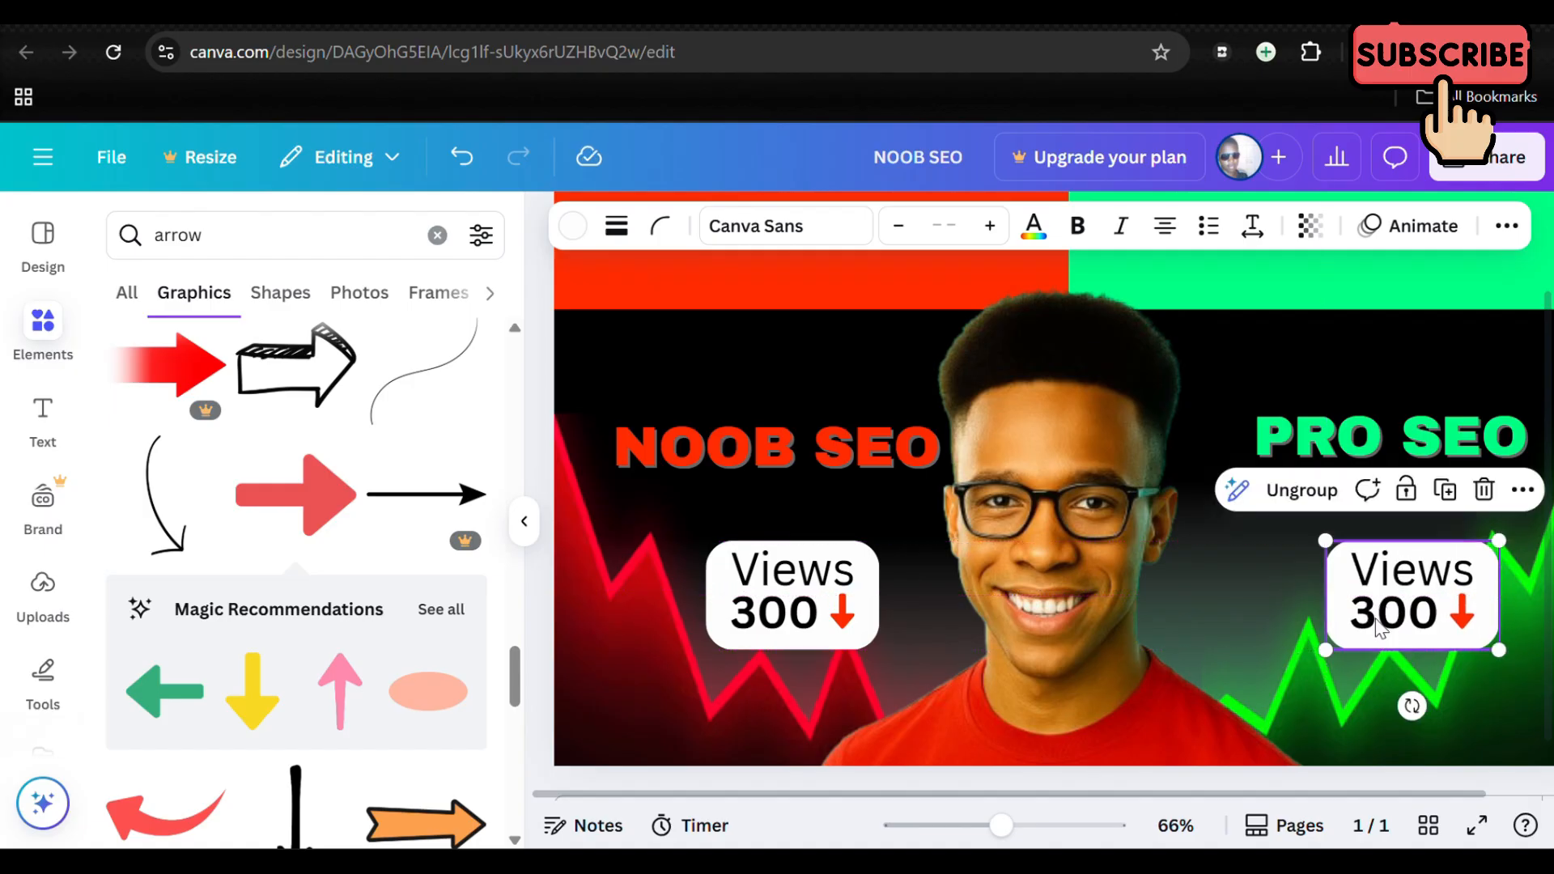
click(1221, 402)
Step: Ungroup the view-count box under PRO SEO and change its number to 15M, widening the text box to fit one line
scroll(1220, 399, right, 1)
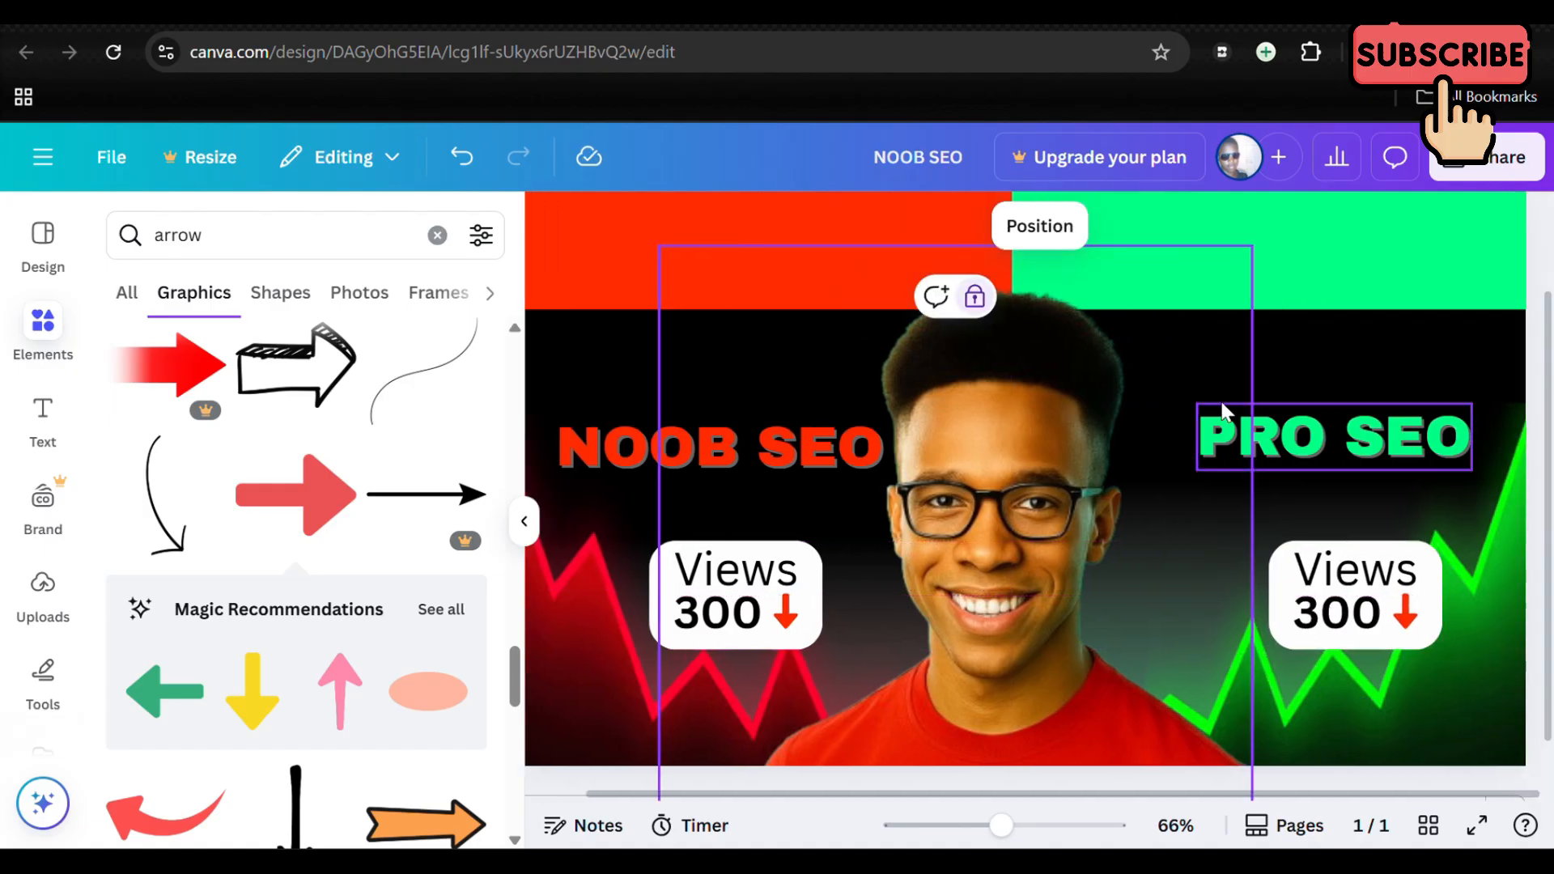
double_click(1402, 614)
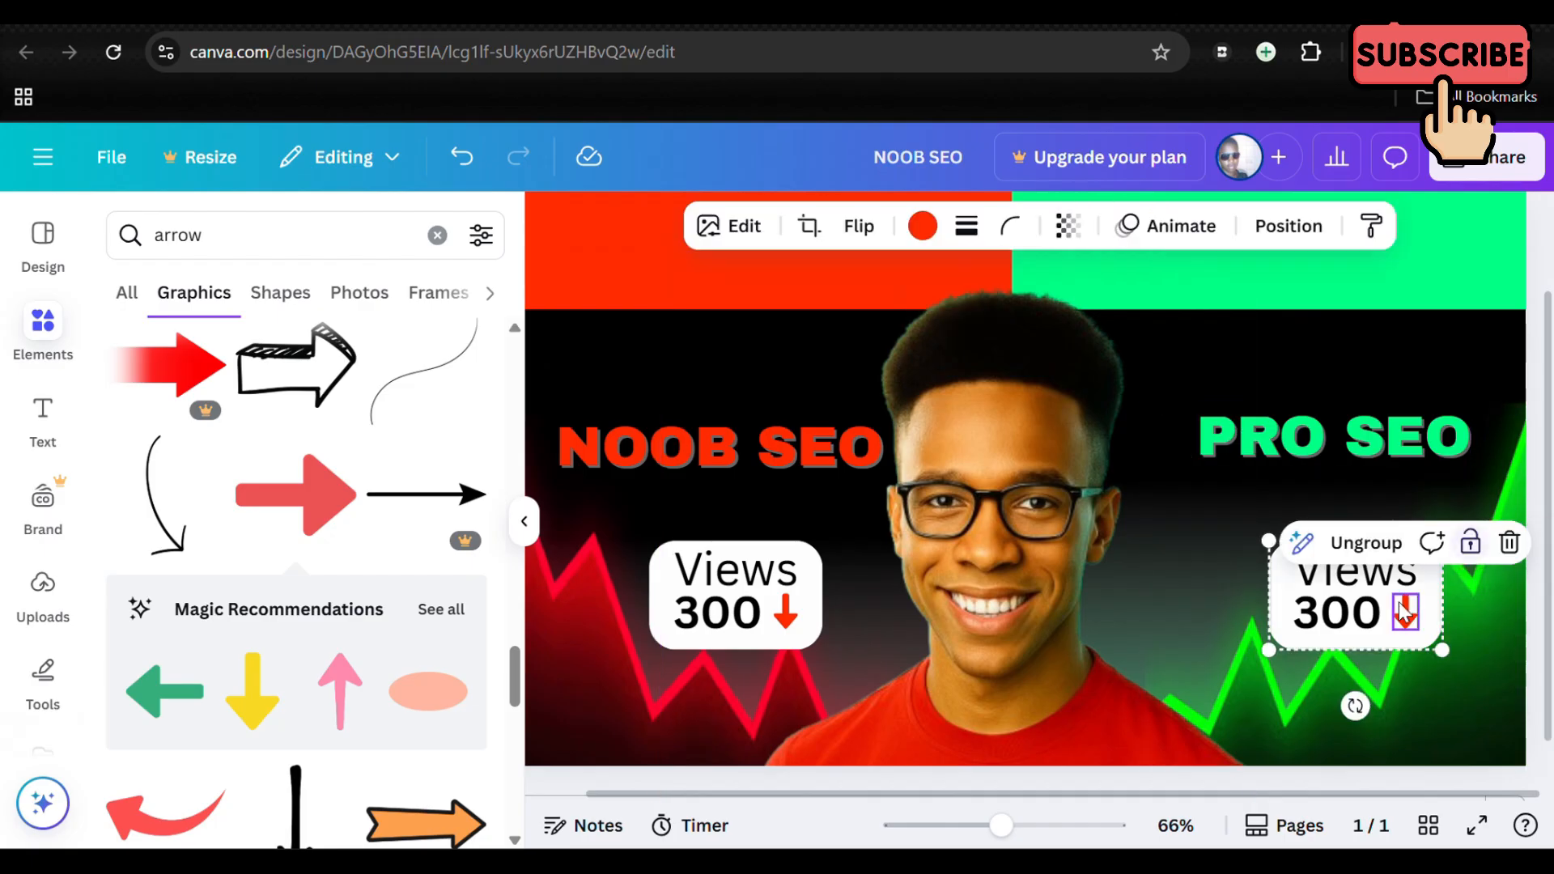
click(1369, 557)
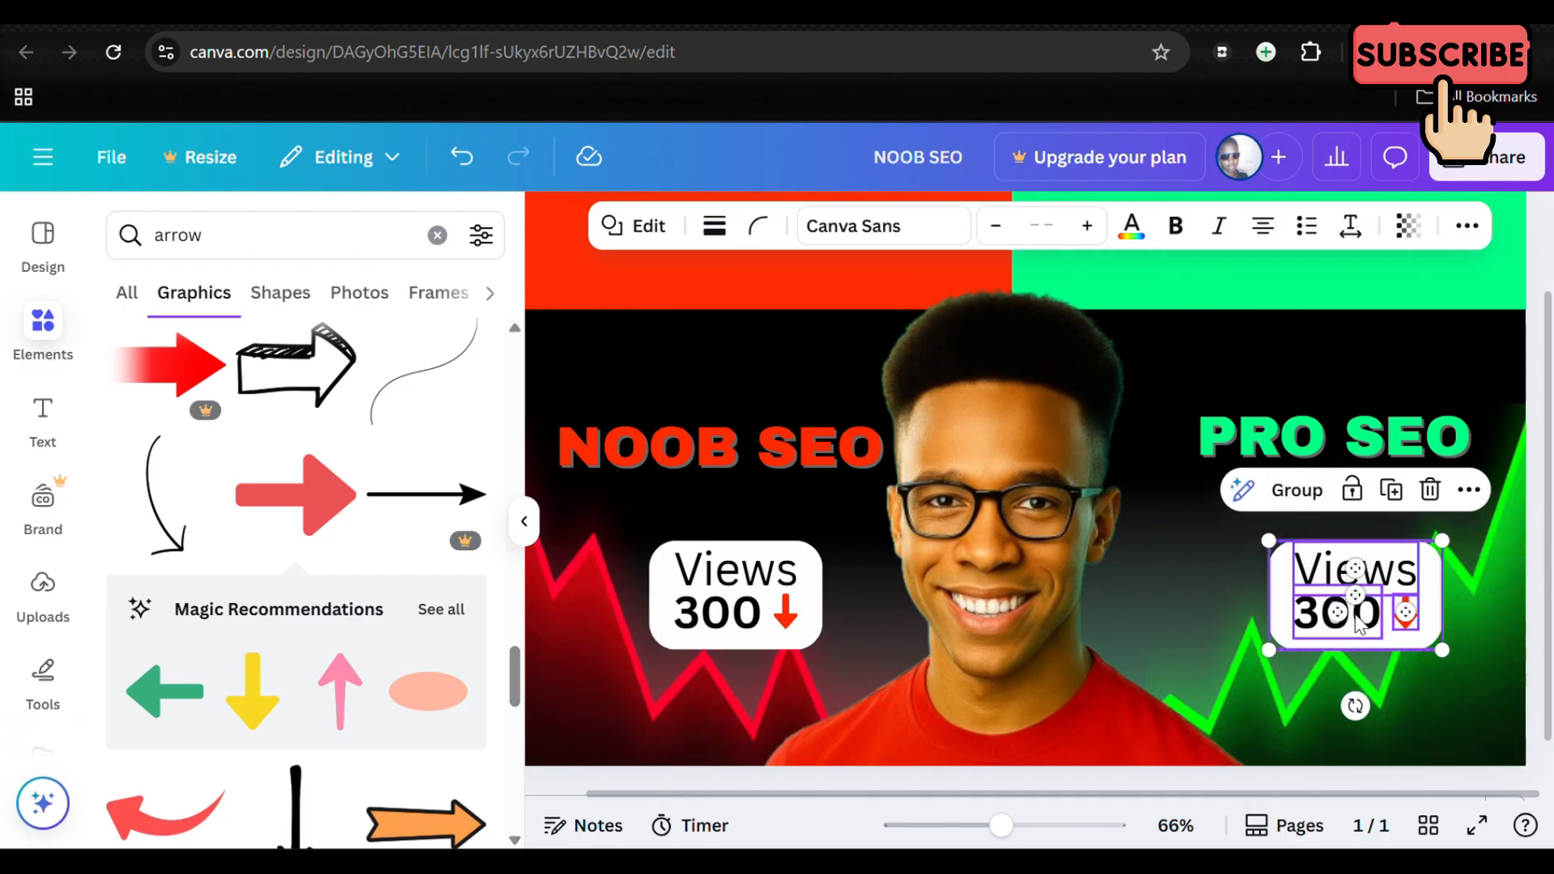
click(1357, 623)
double_click(1343, 615)
text(15)
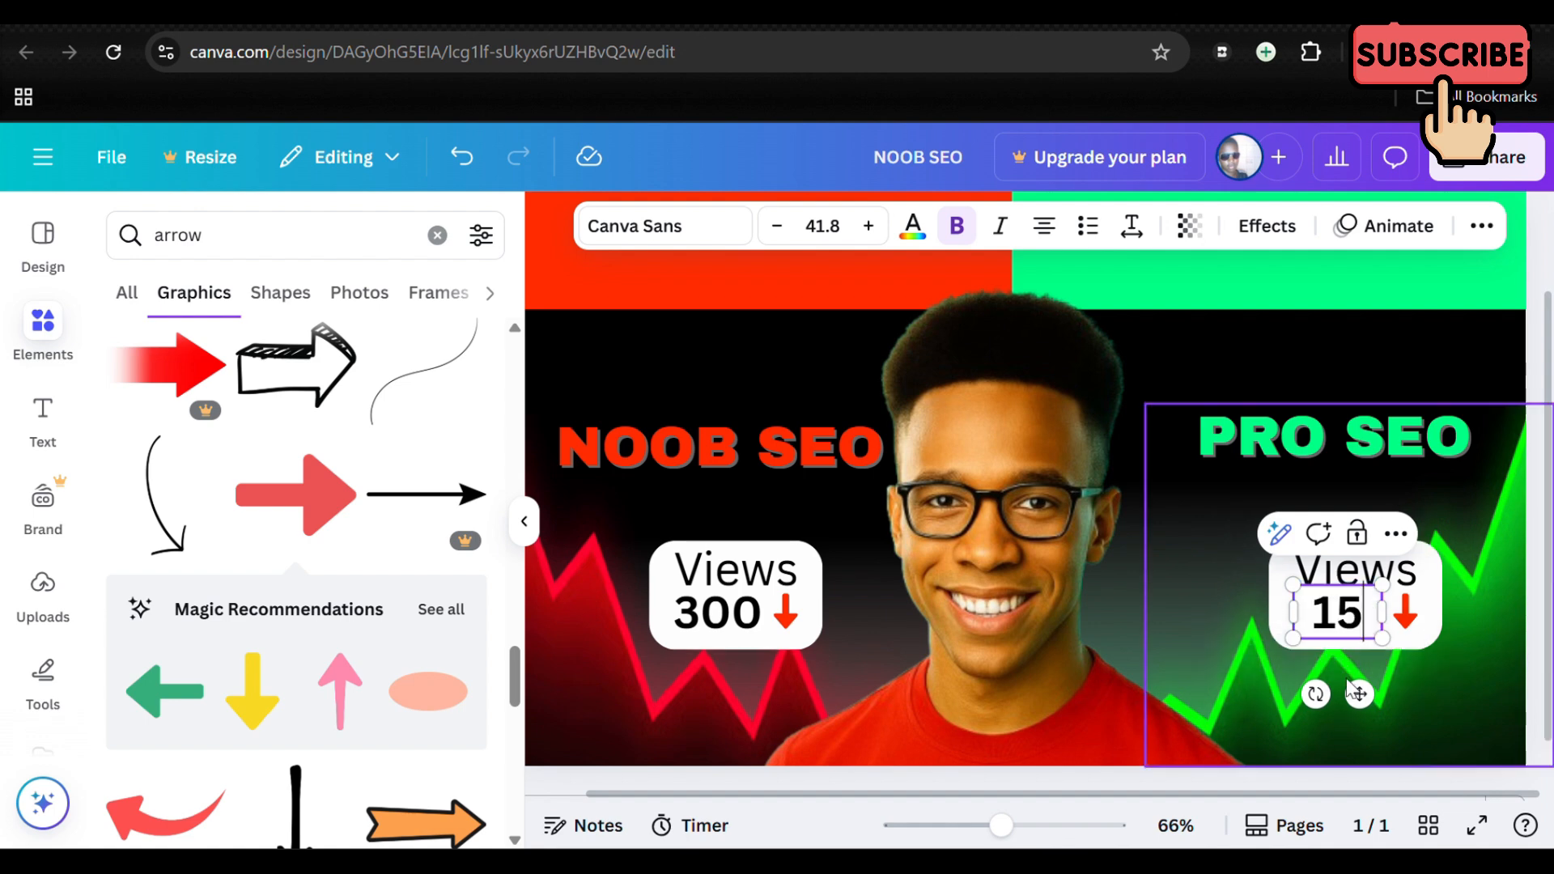
key(Return)
text(M)
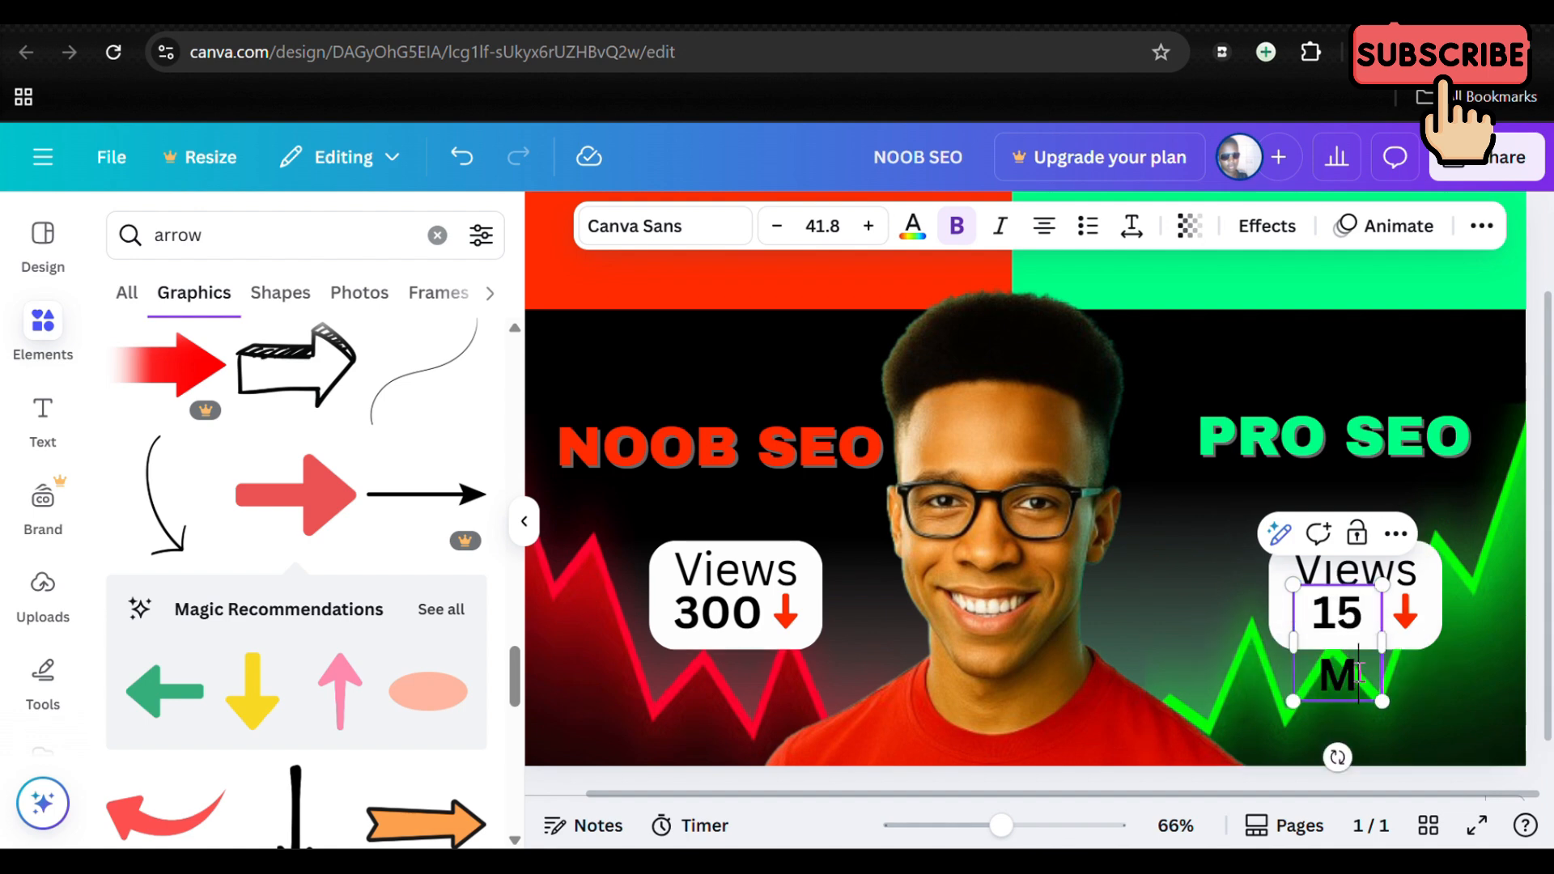
mouse_move(1383, 653)
mouse_down()
mouse_move(1407, 654)
mouse_move(1393, 652)
mouse_up()
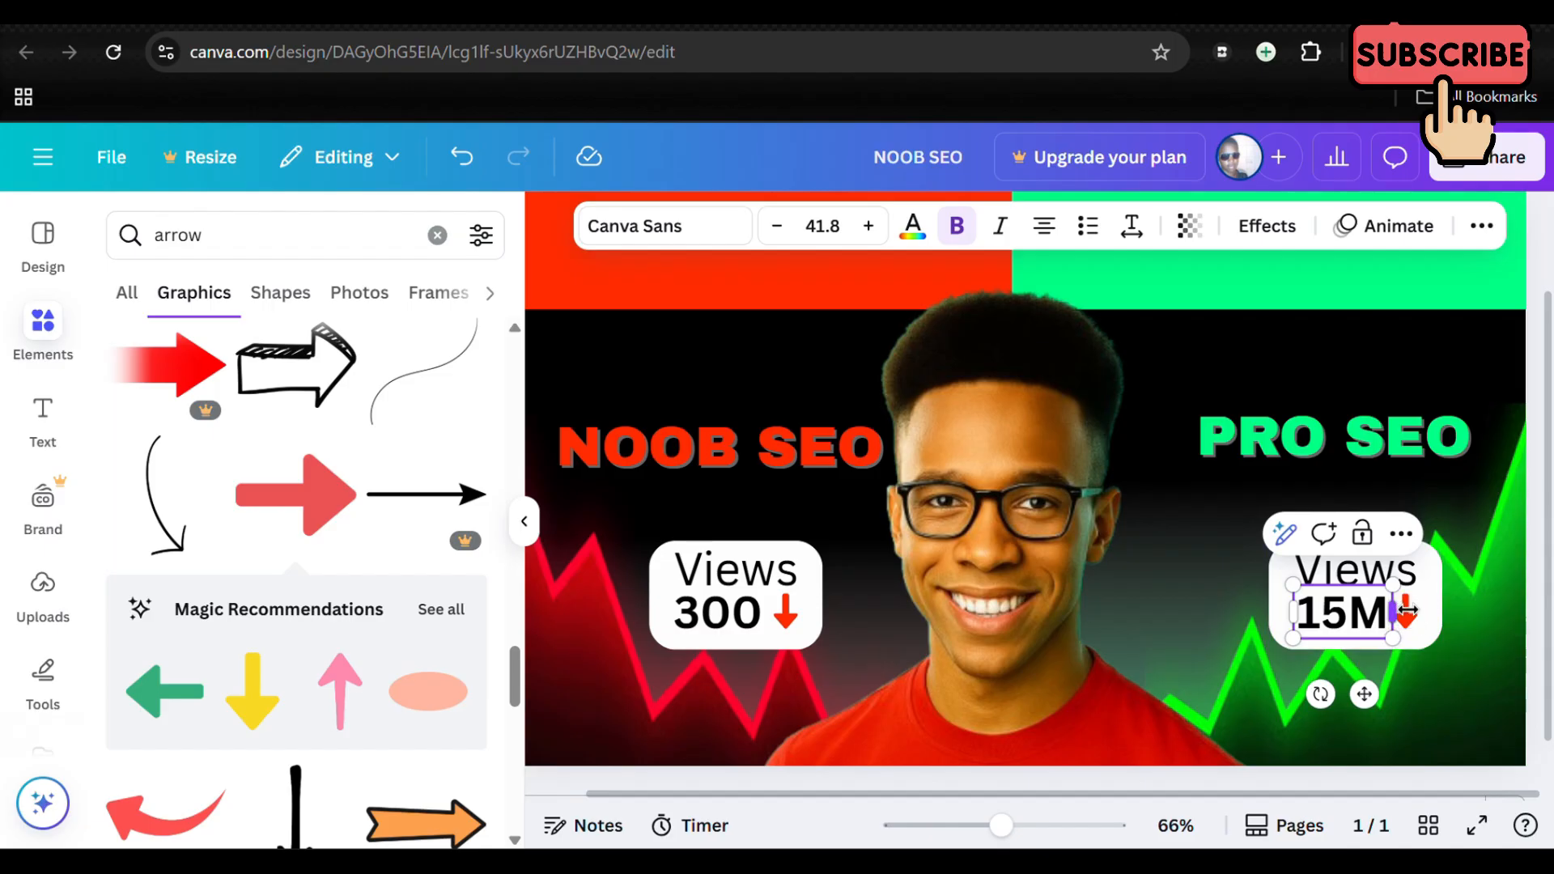
Step: Rotate the arrow beside 15M to point straight up and colour it with the bright green from the document colours
click(1410, 615)
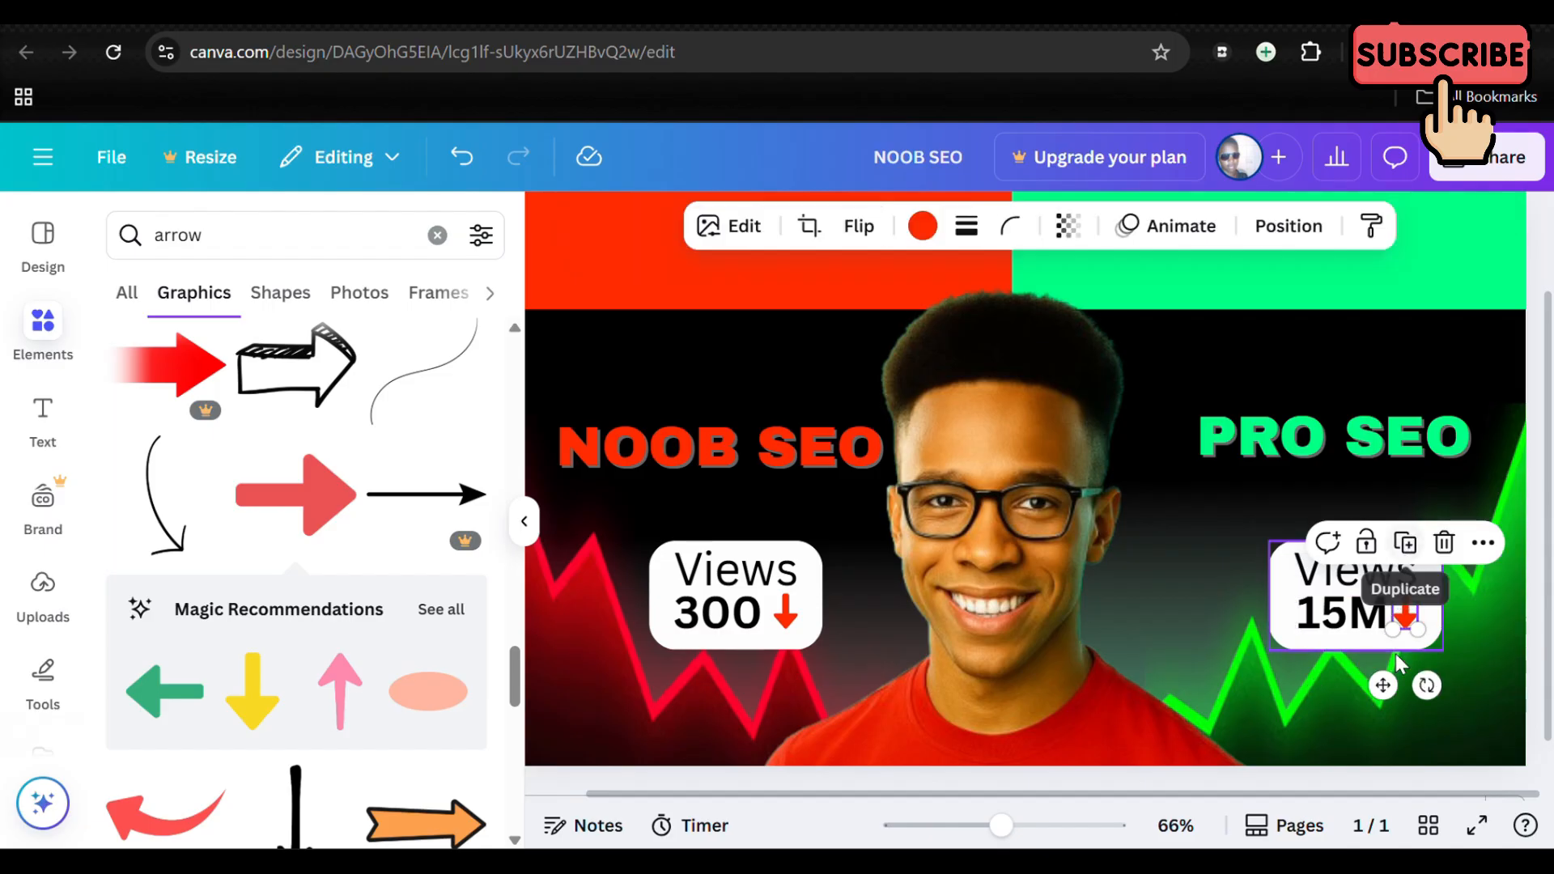
drag(1429, 682, 1403, 571)
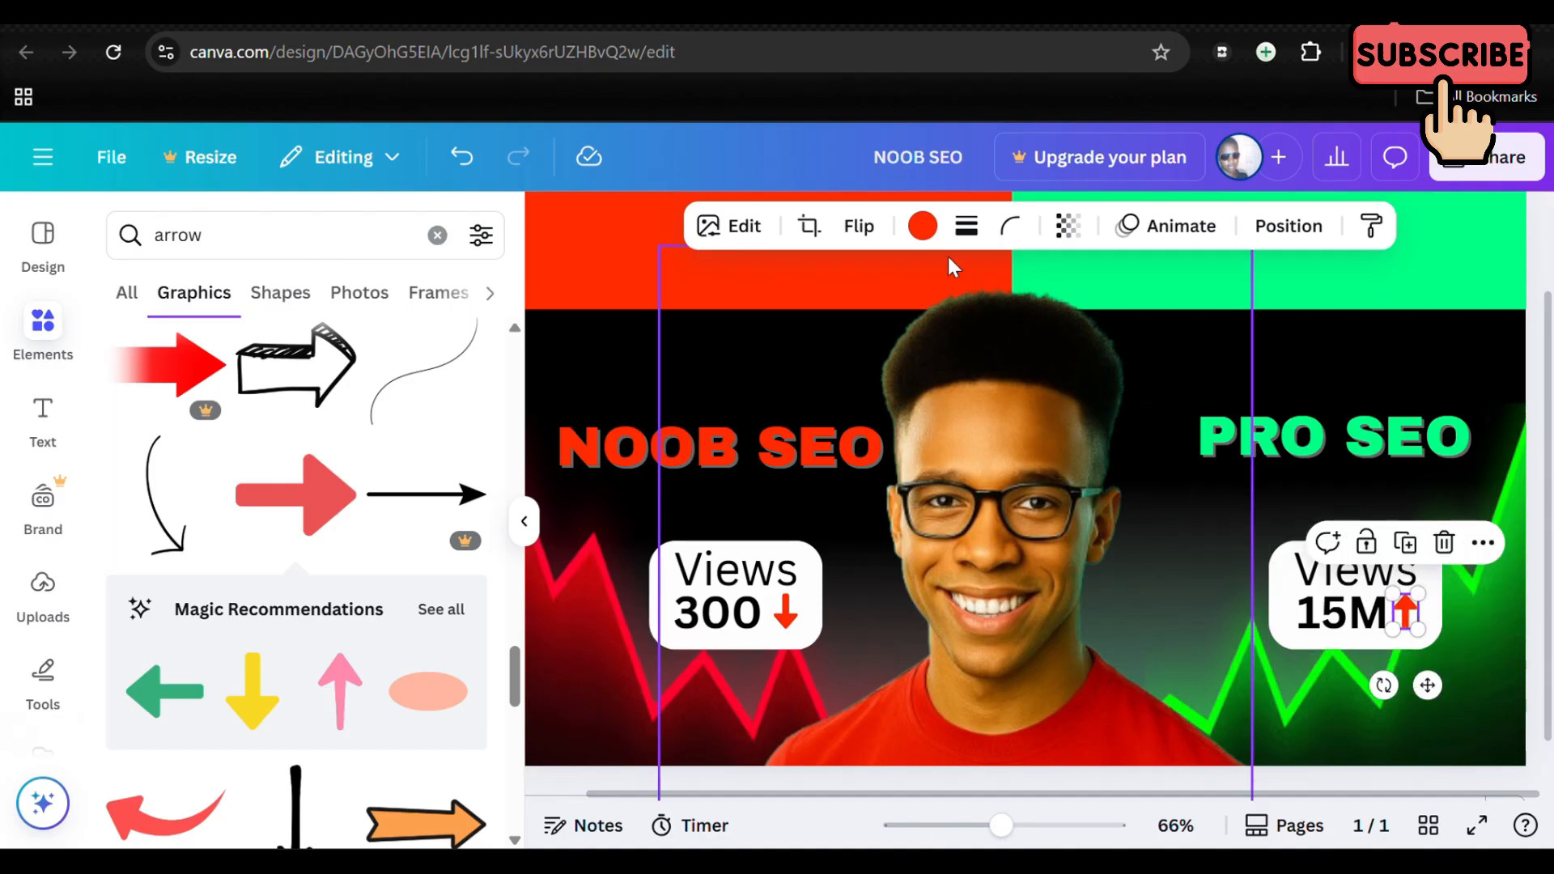
click(923, 226)
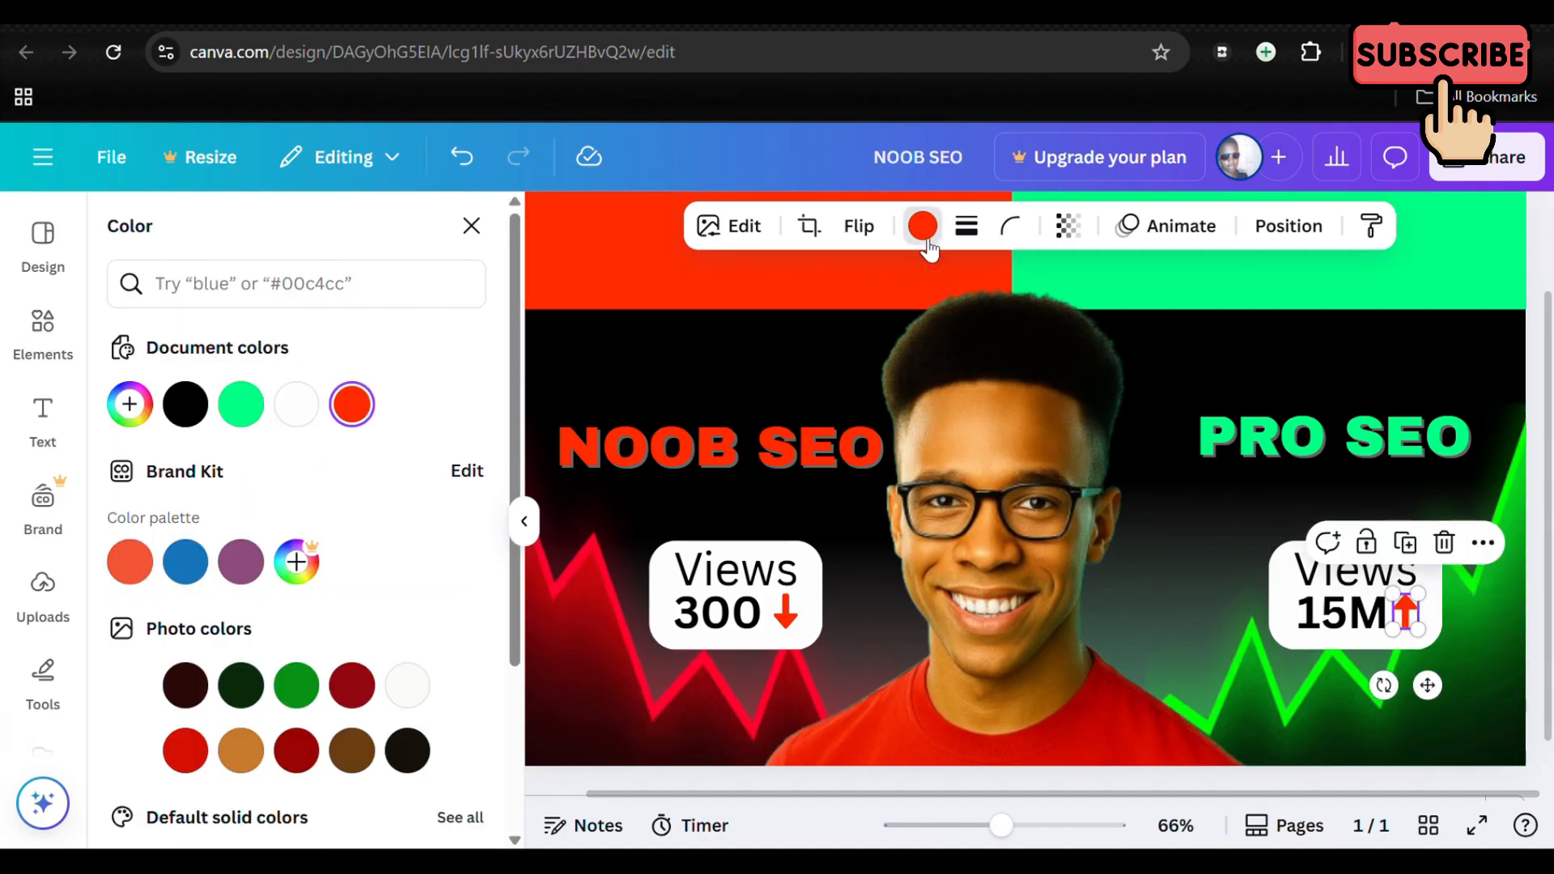
click(242, 407)
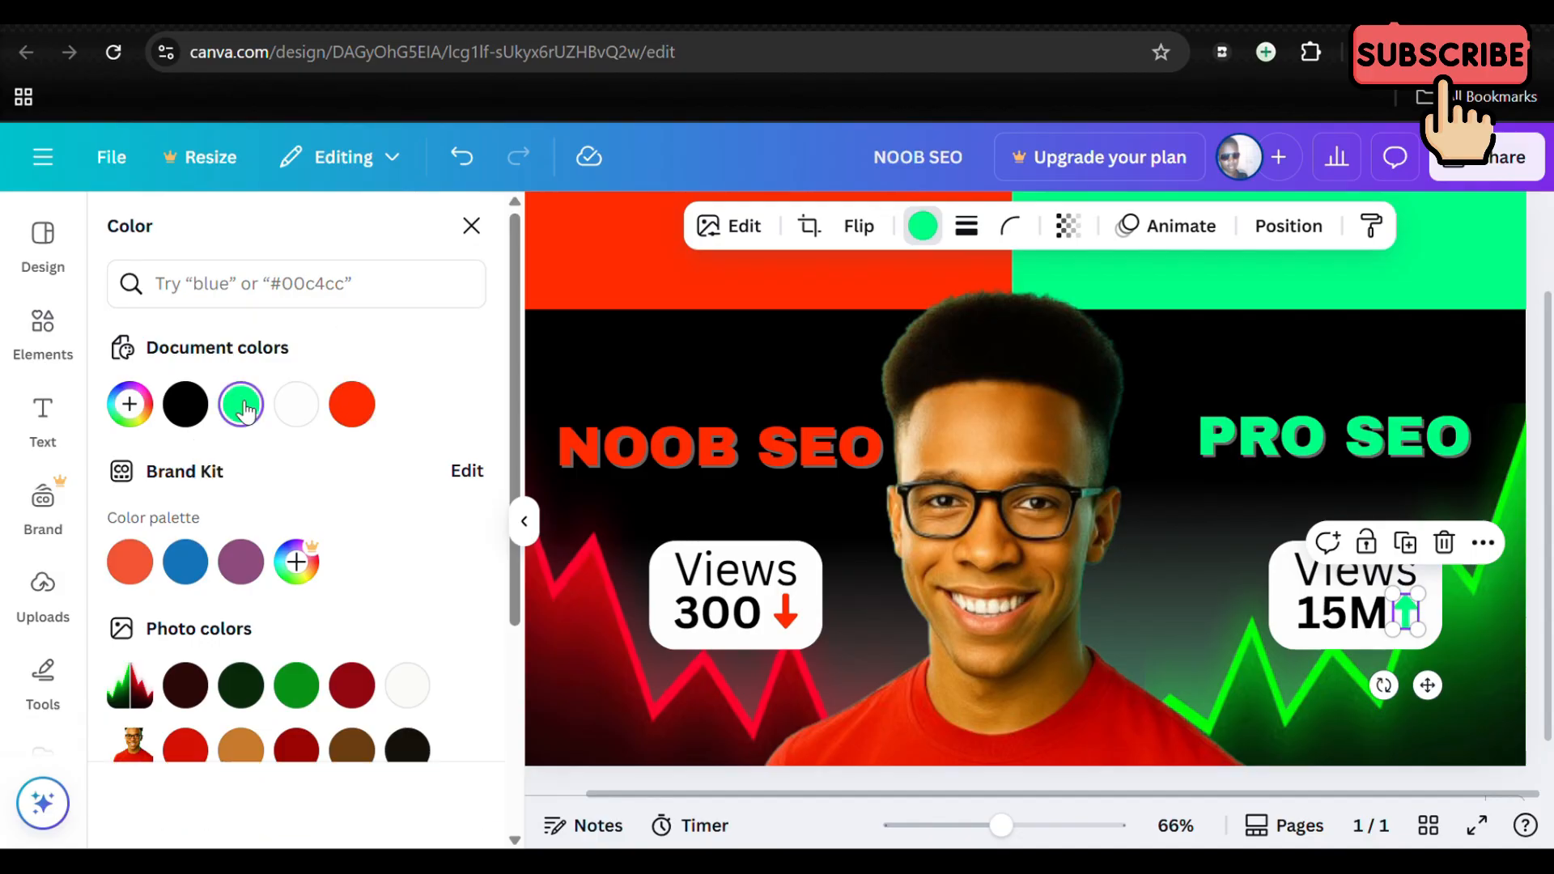
click(1536, 269)
Step: Move the grouped 300 Views box slightly left beneath NOOB SEO
scroll(1121, 464, down, 1)
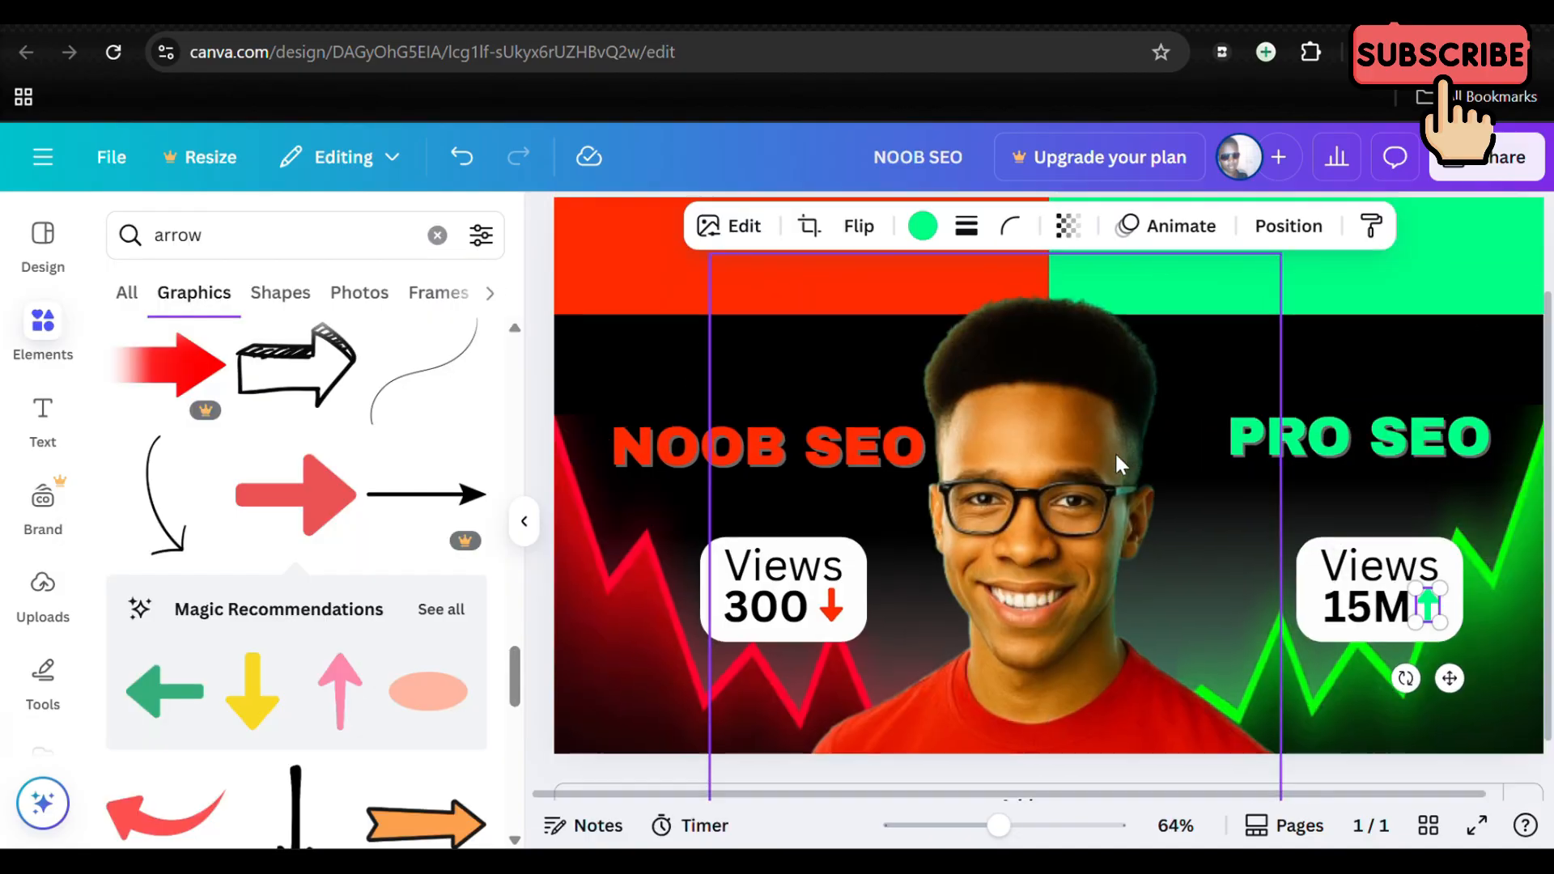
scroll(1114, 450, down, 5)
click(1348, 425)
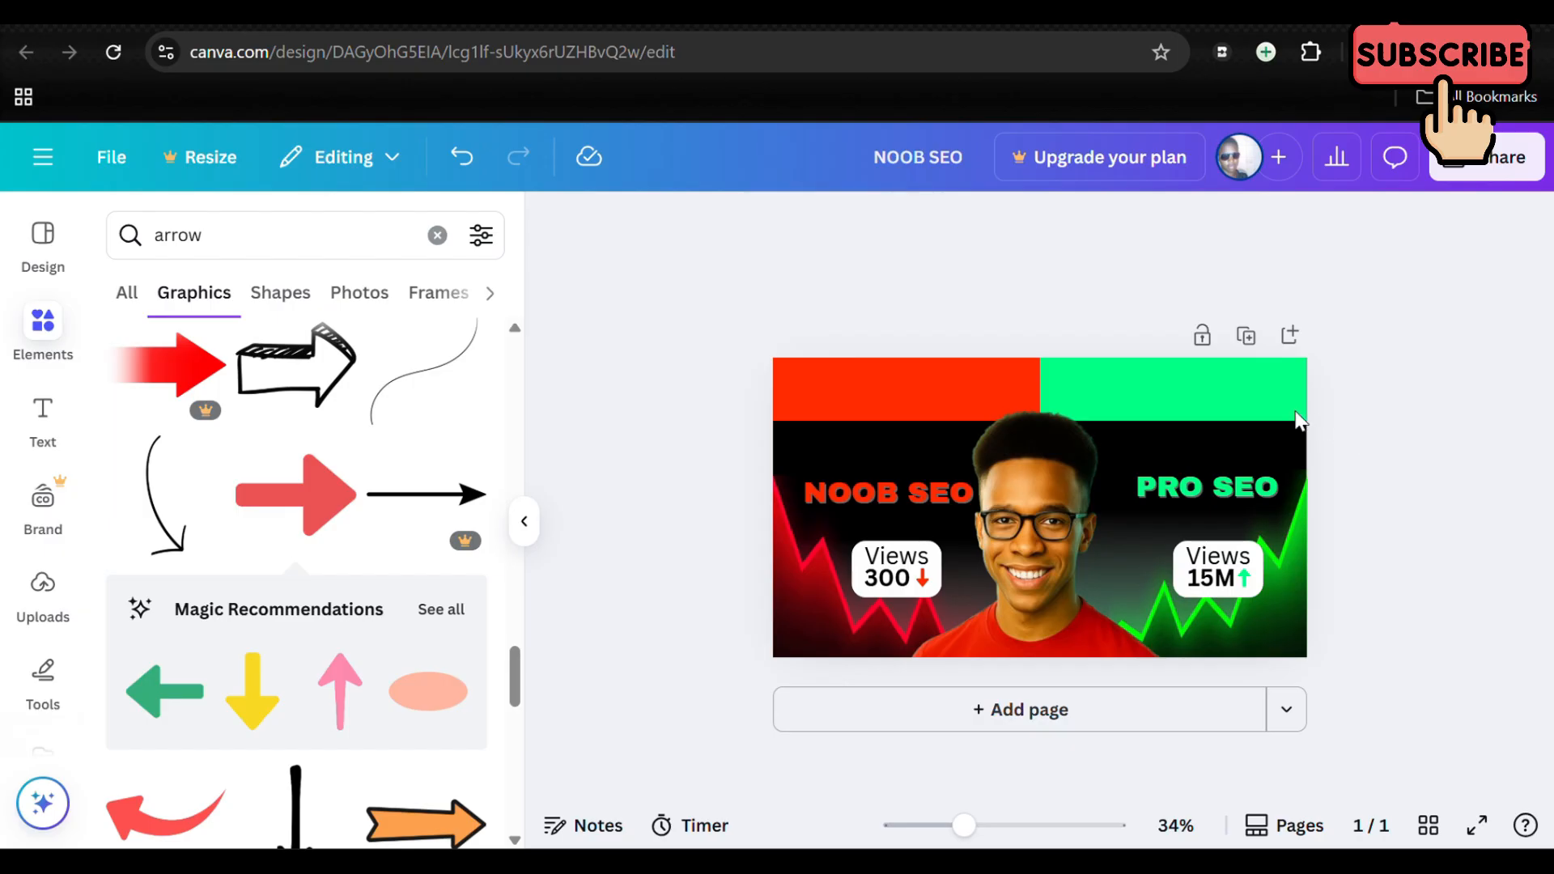
click(889, 581)
drag(889, 581, 878, 576)
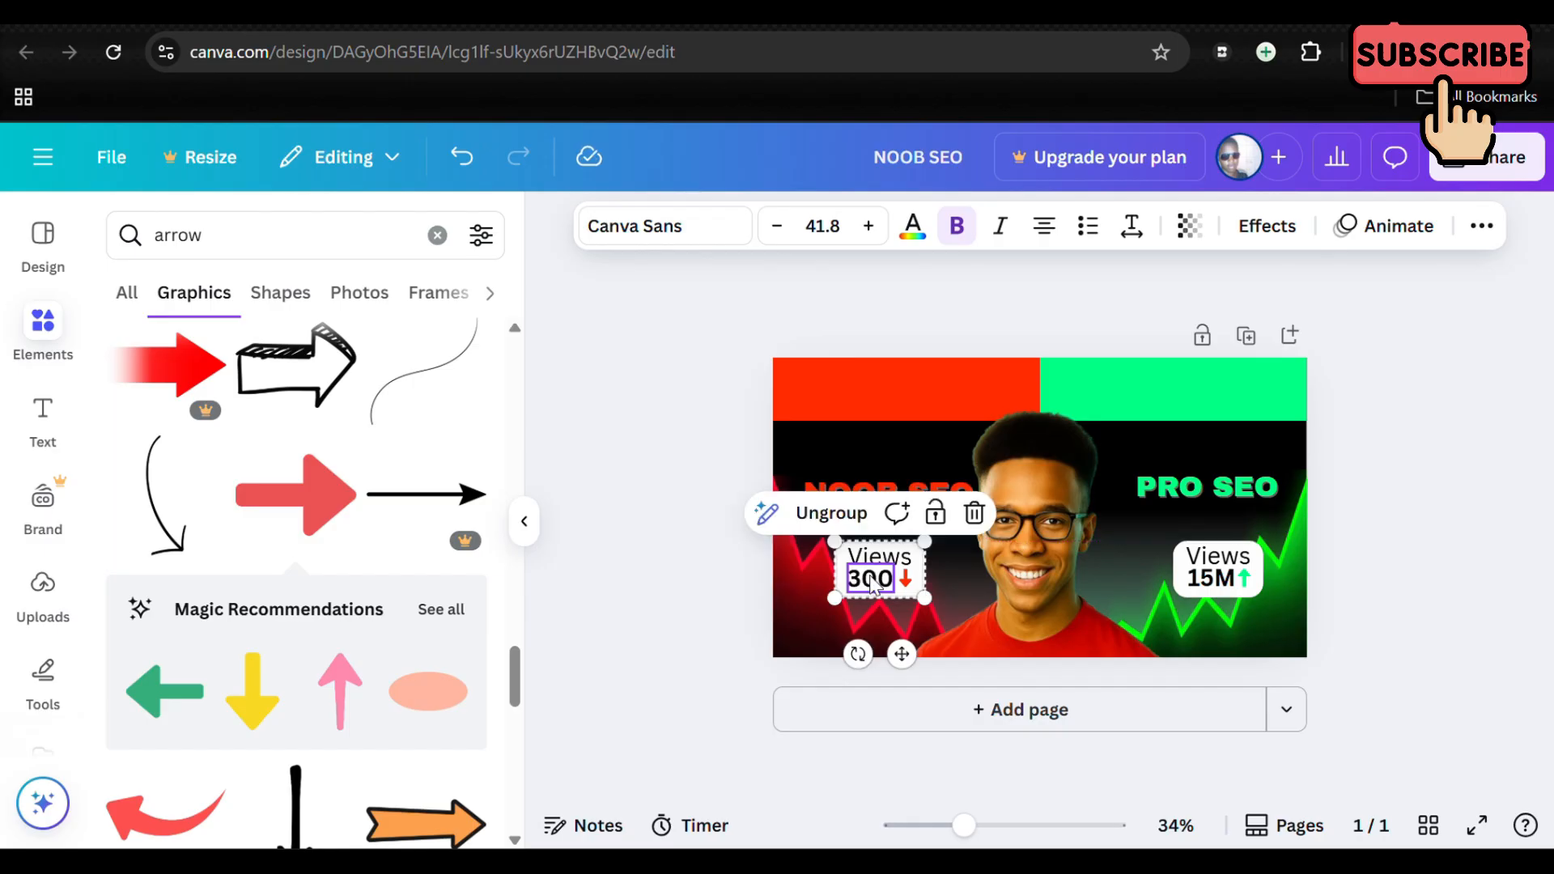
click(1455, 541)
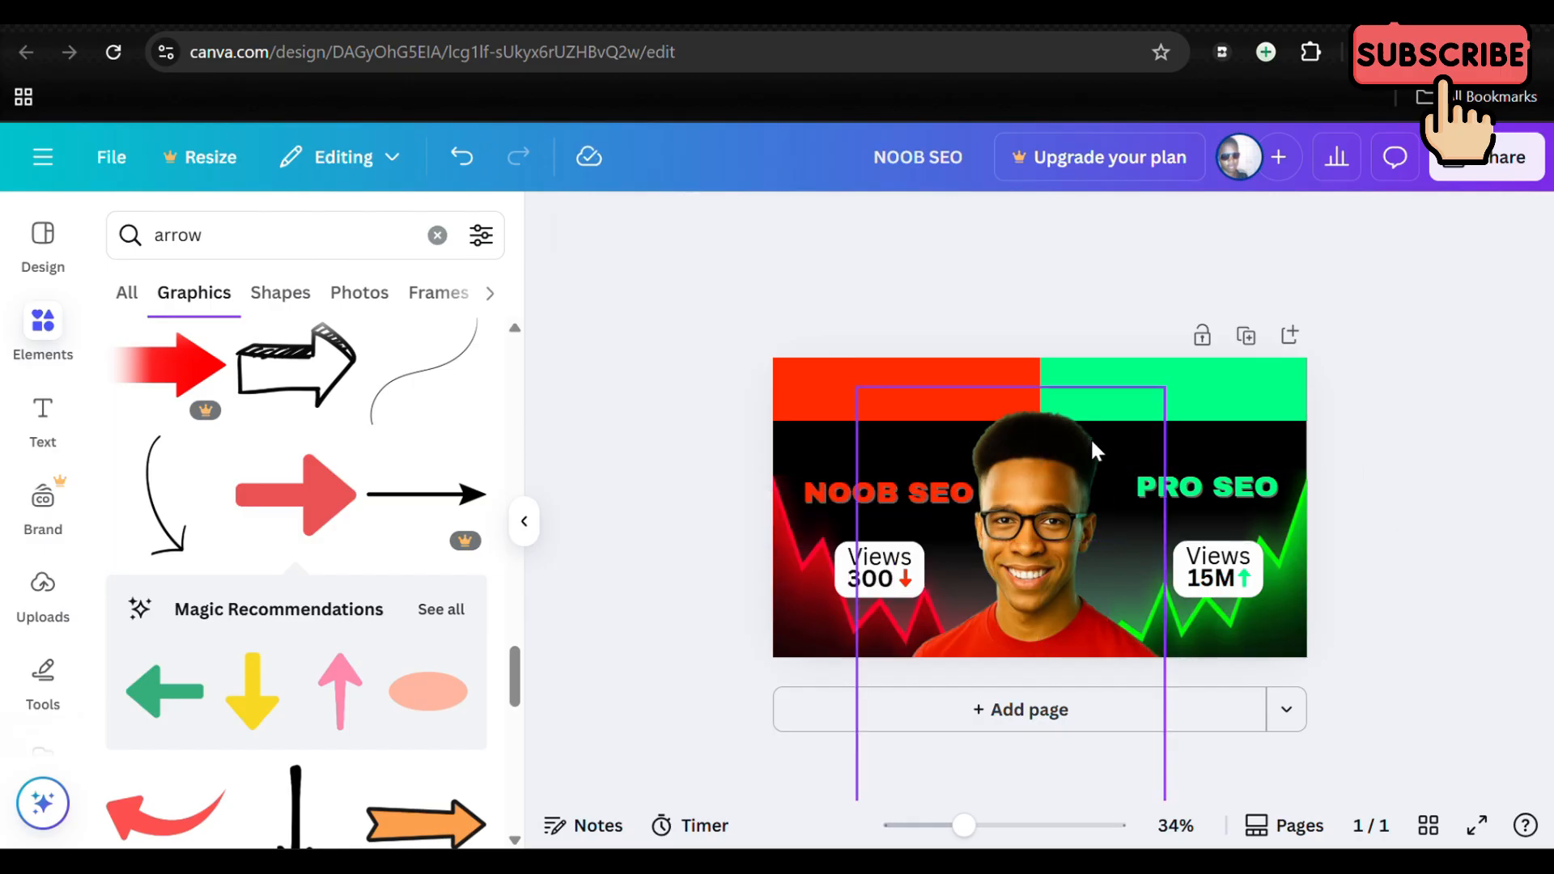
Step: Add a heading text reading "DAY 1"
click(55, 411)
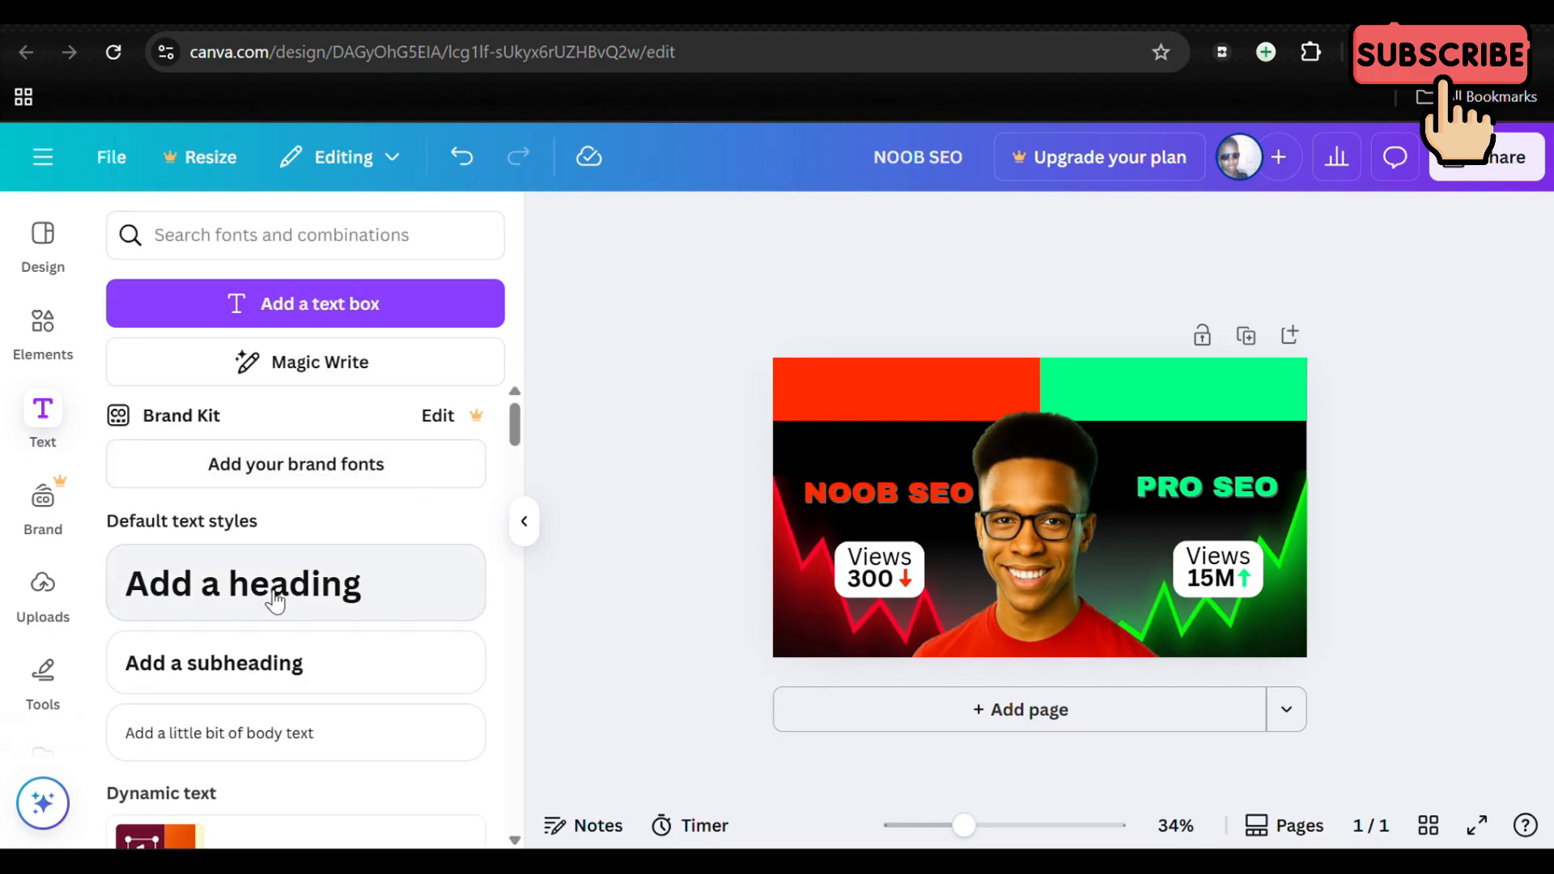
click(257, 603)
text(DA)
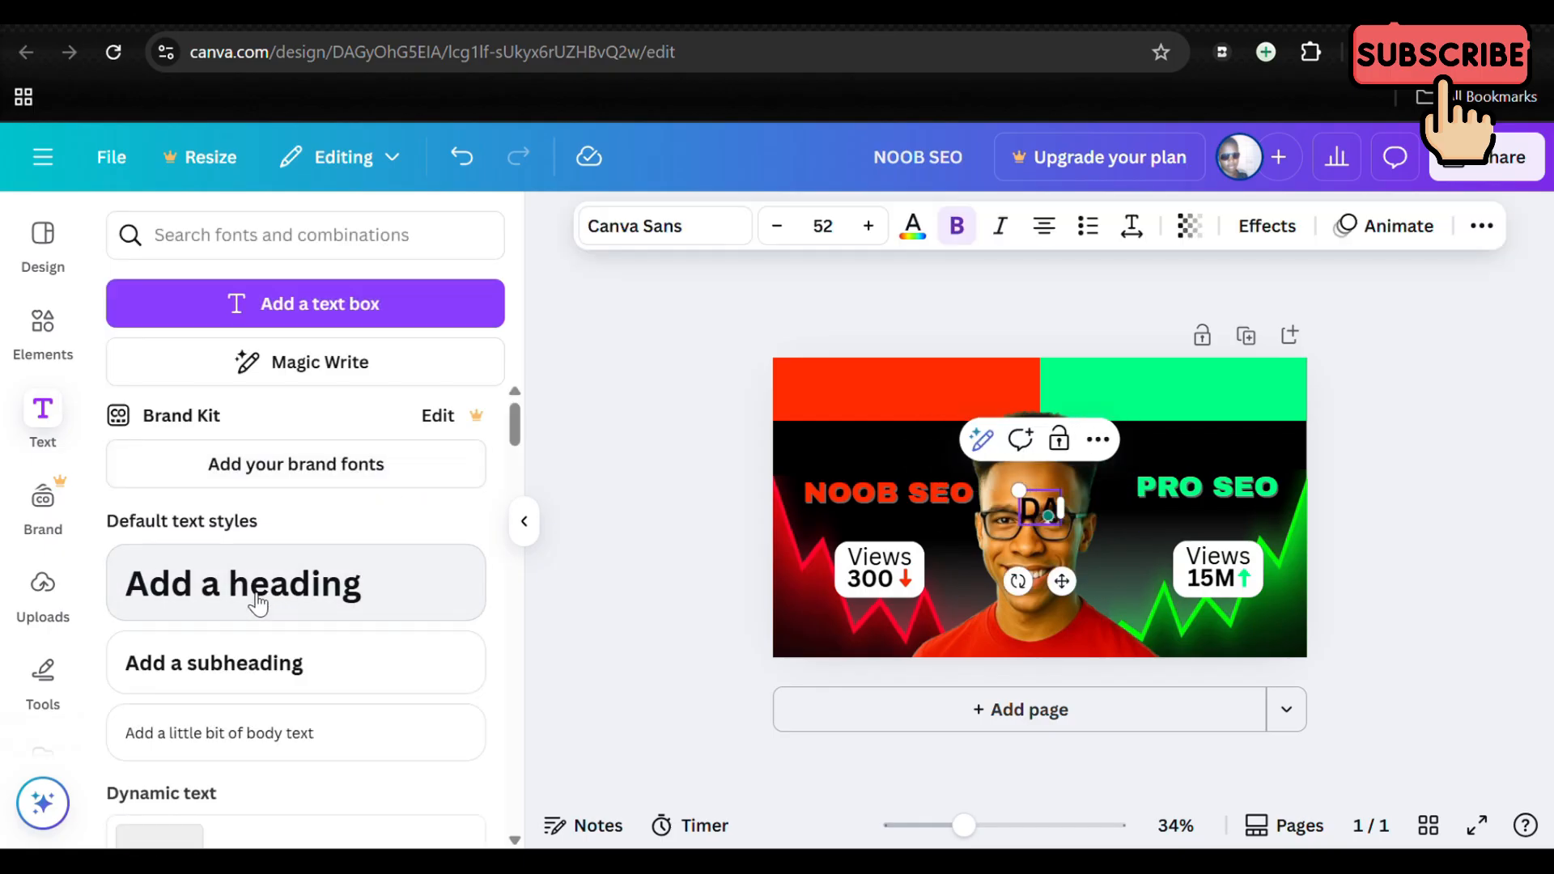
text(Y 1)
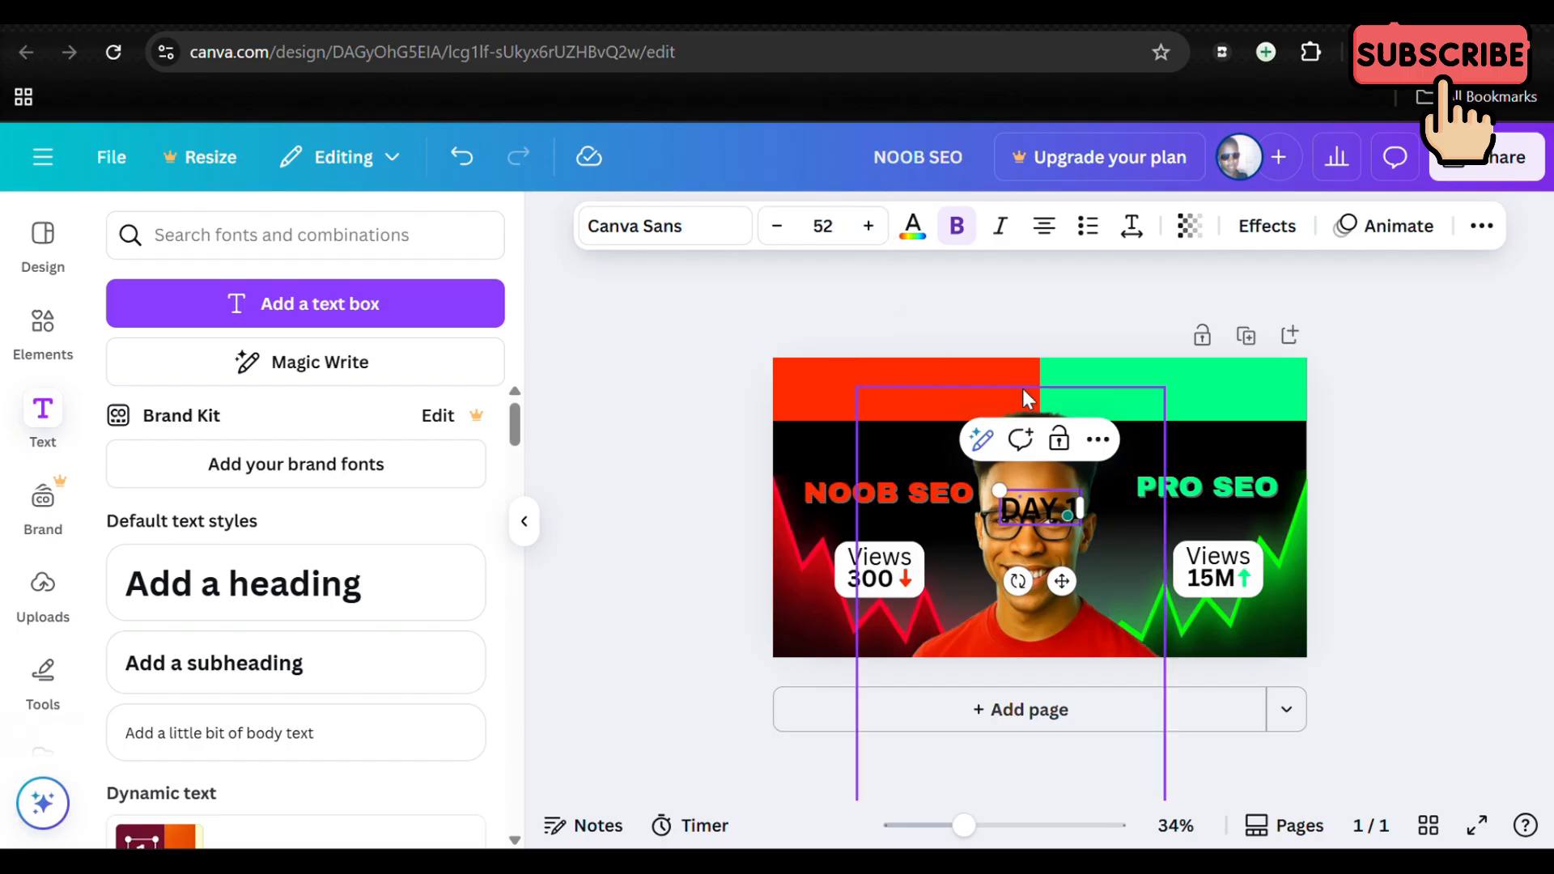
Step: Enlarge the DAY 1 heading to font size 82.1 and place it on the red bar above NOOB SEO
mouse_move(993, 489)
mouse_down()
mouse_move(911, 453)
mouse_move(991, 487)
mouse_up()
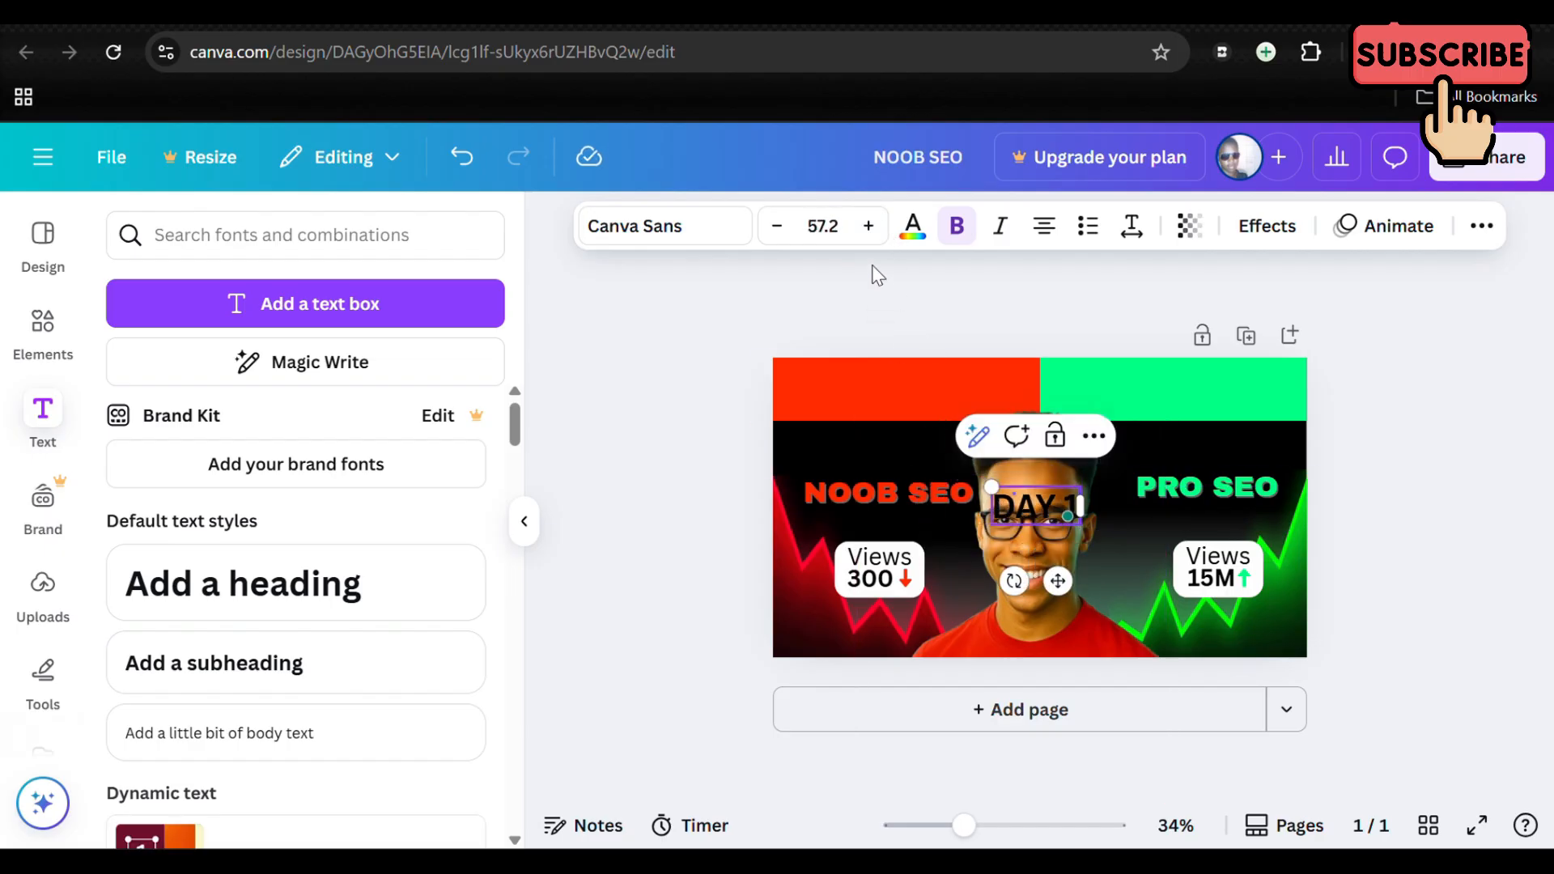
click(868, 227)
click(869, 226)
click(868, 226)
click(868, 227)
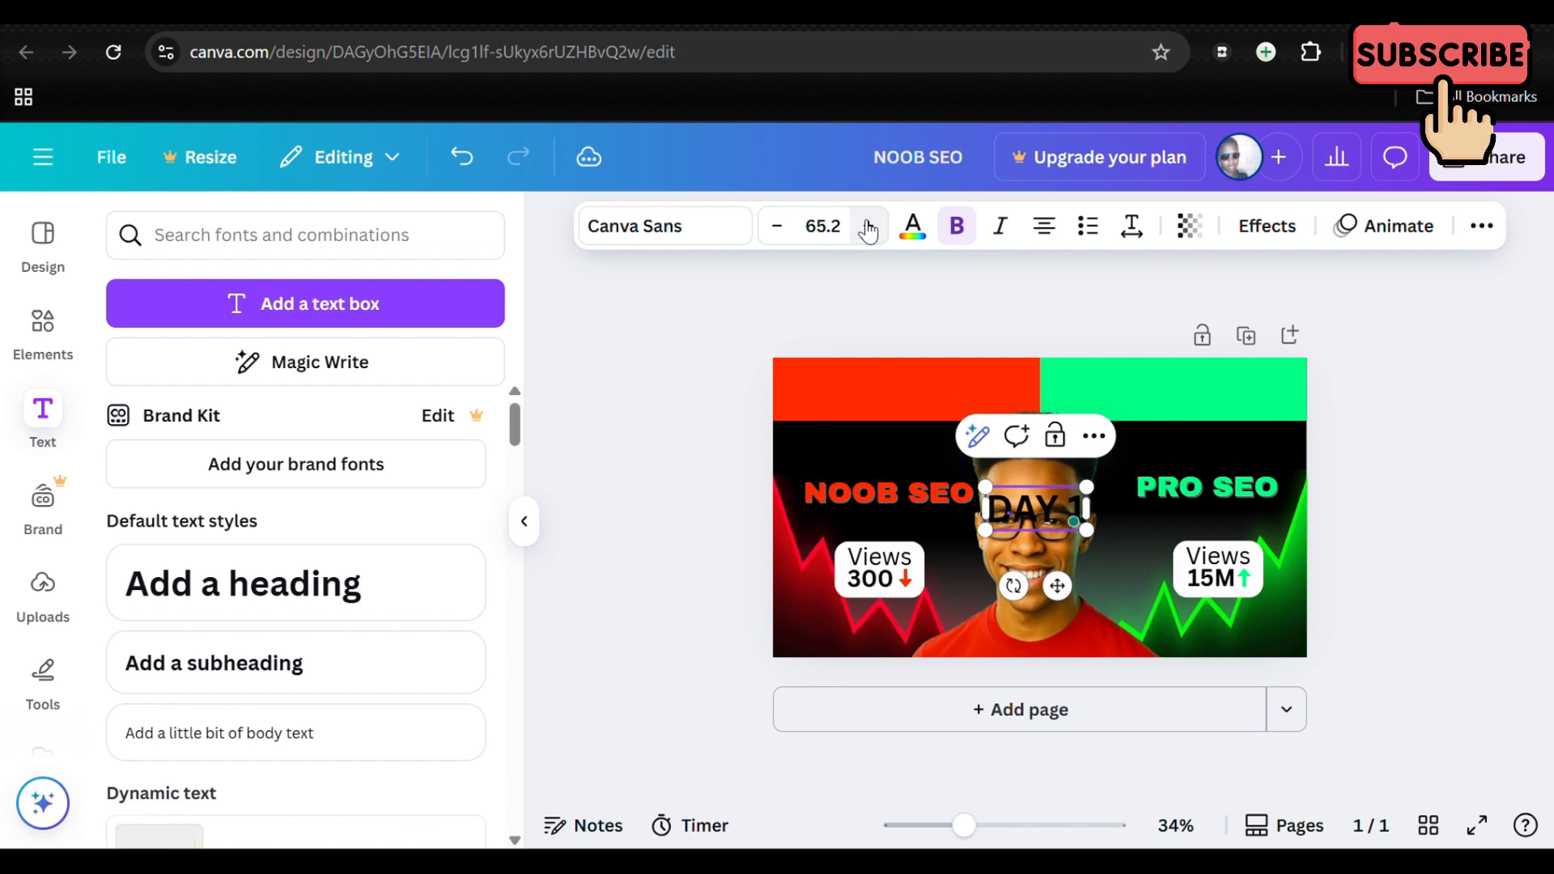
click(868, 227)
click(868, 227)
click(868, 227)
click(869, 227)
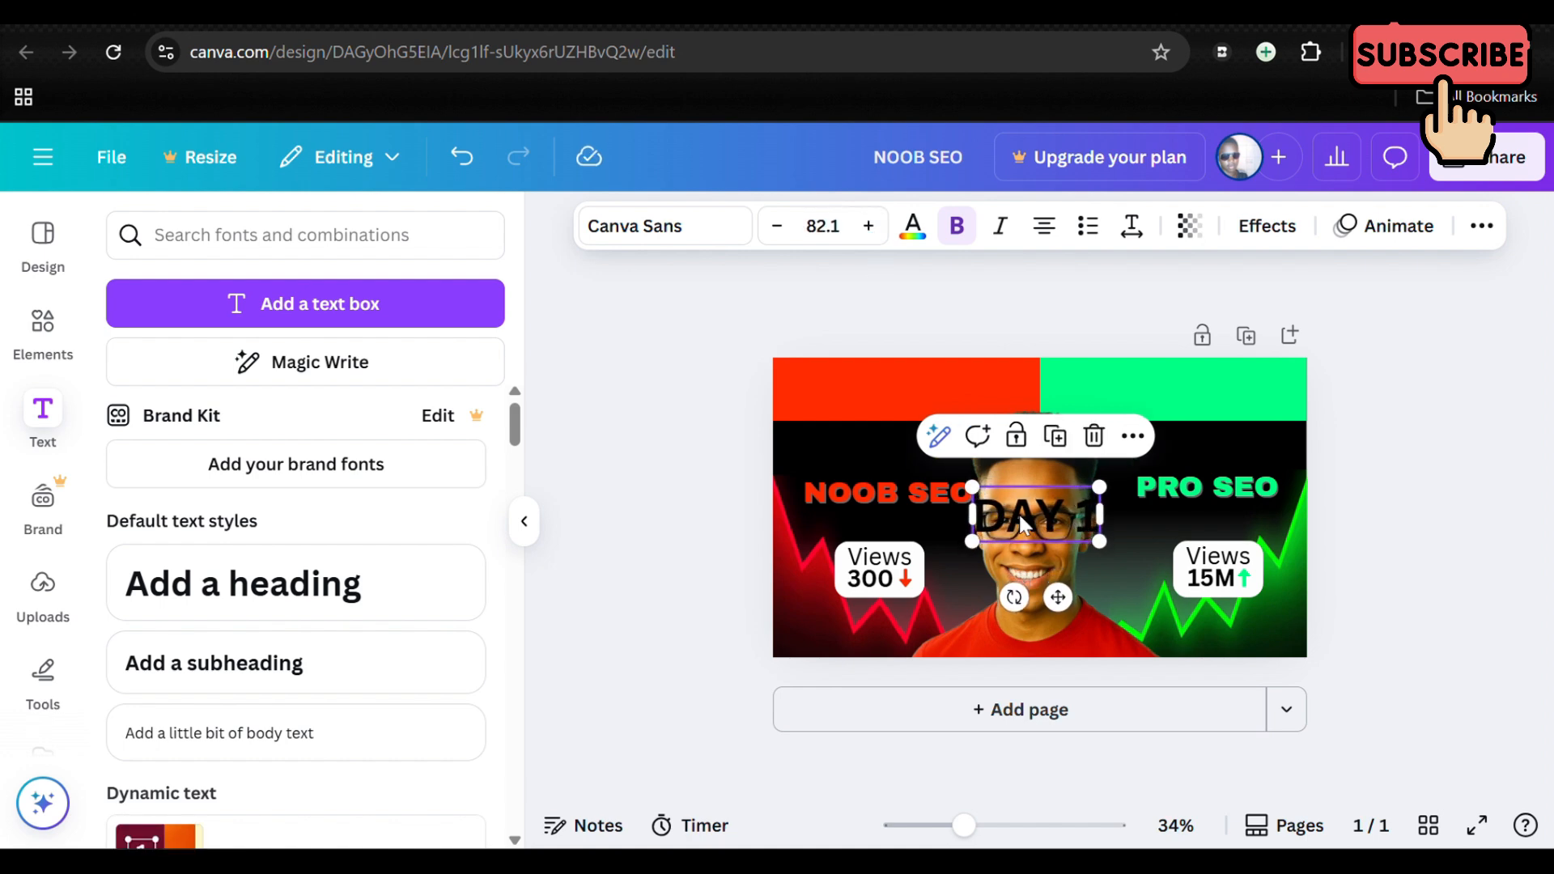
drag(1033, 515, 895, 389)
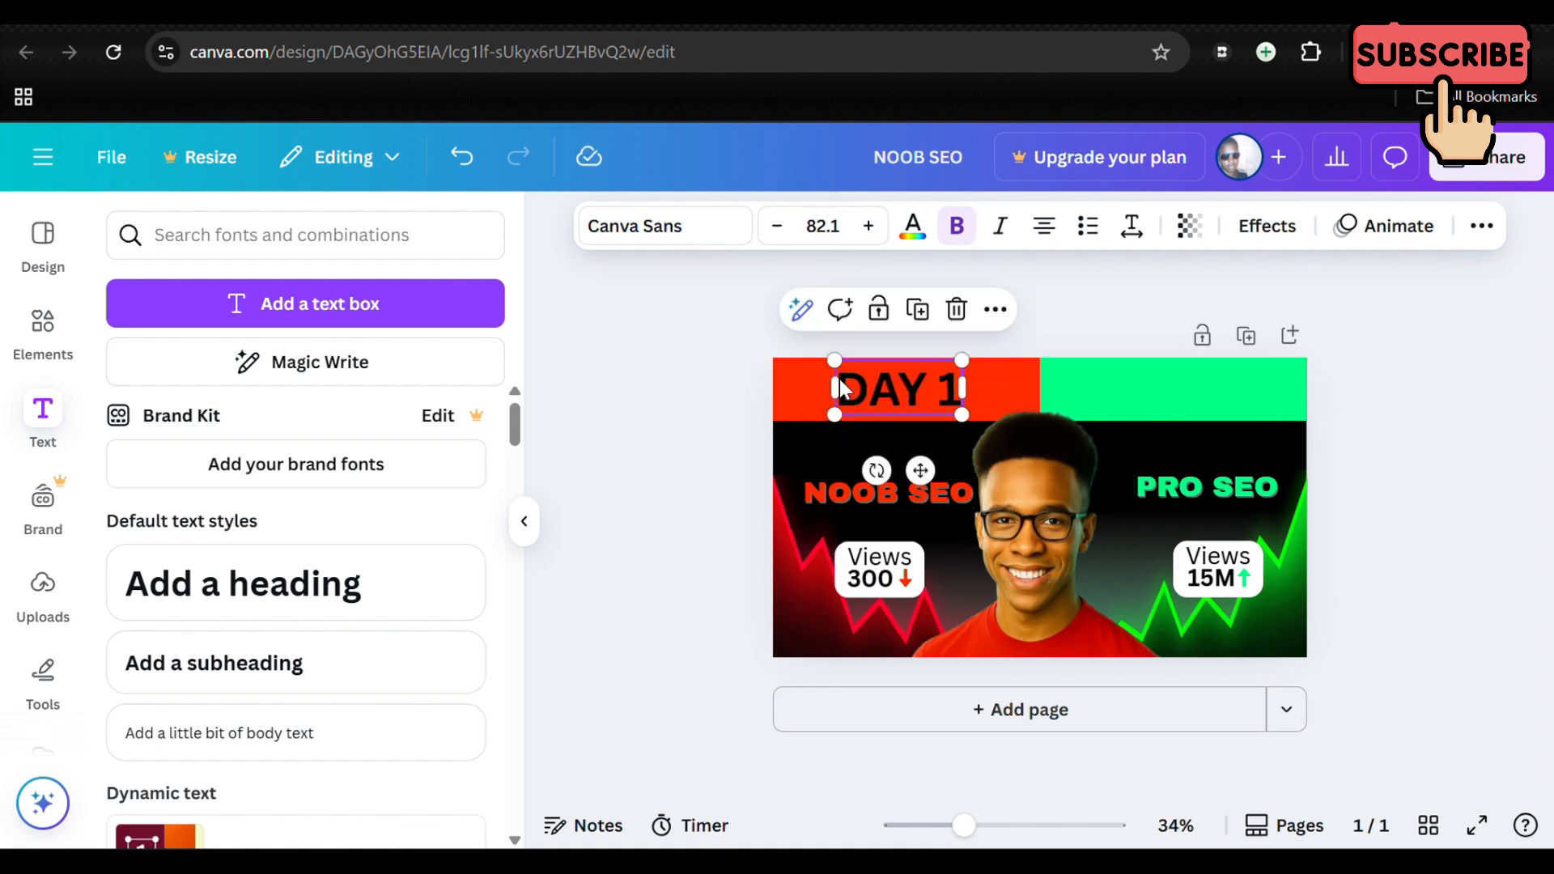
Step: Set the DAY 1 heading's font to Horizon and shift it slightly right within the red bar
click(702, 233)
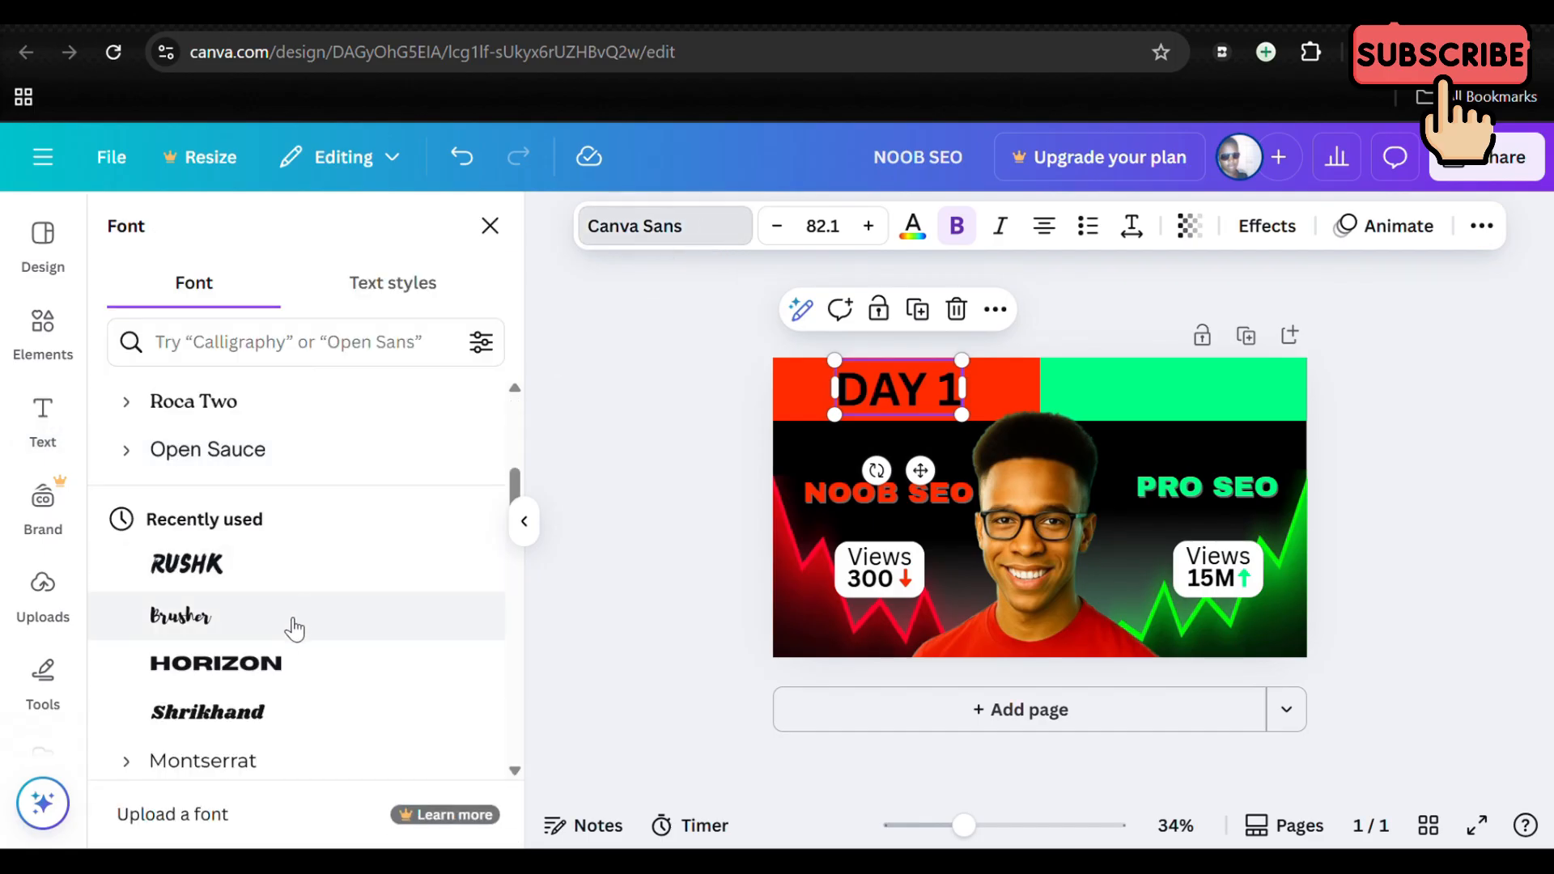
click(279, 659)
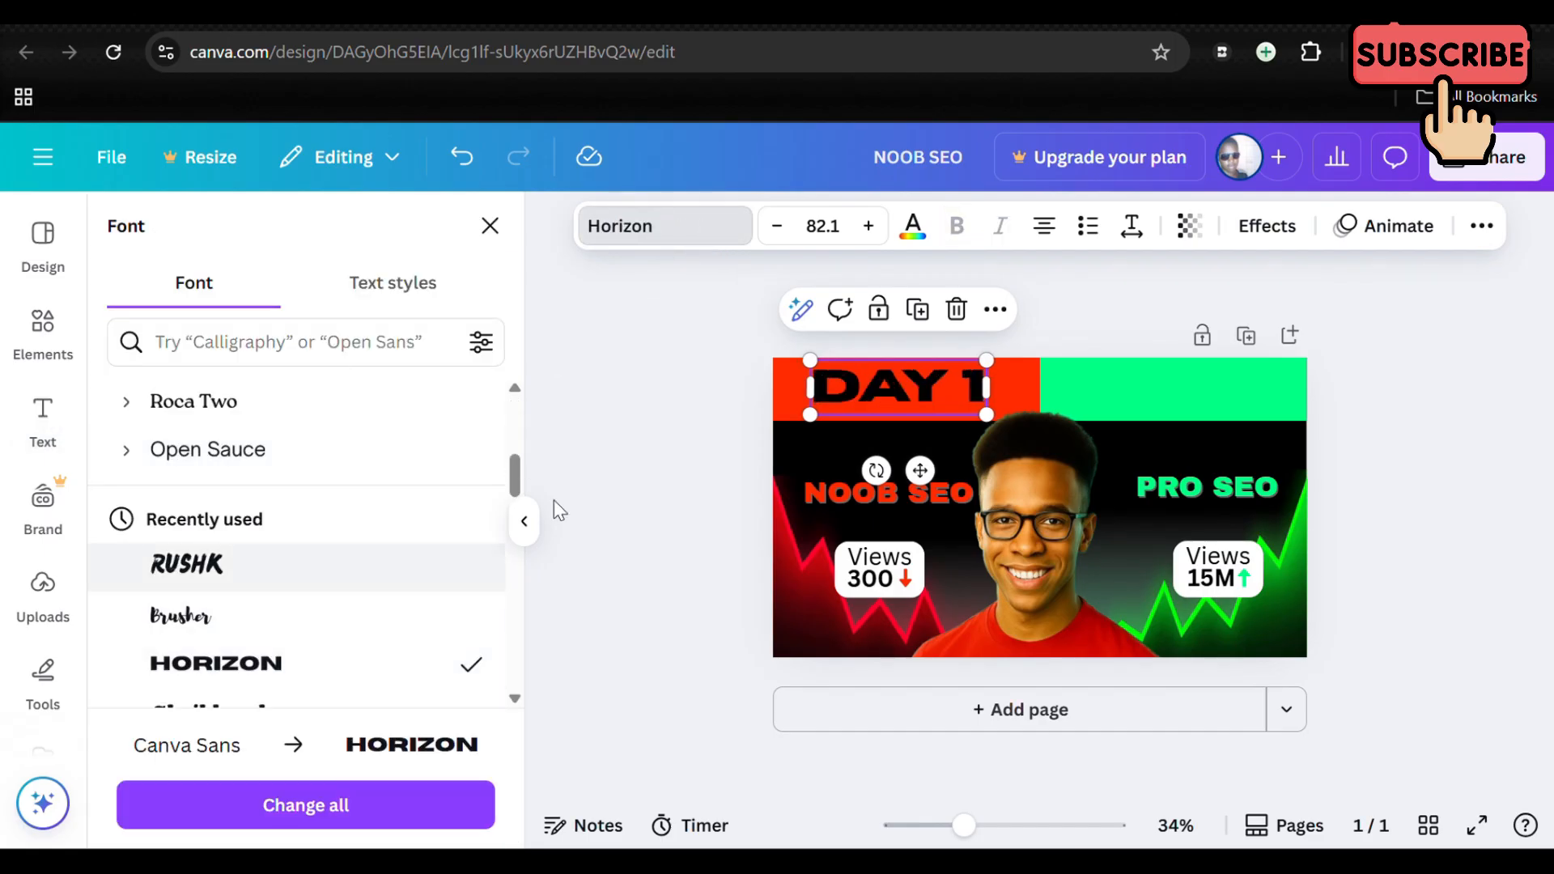
click(1117, 327)
click(1120, 328)
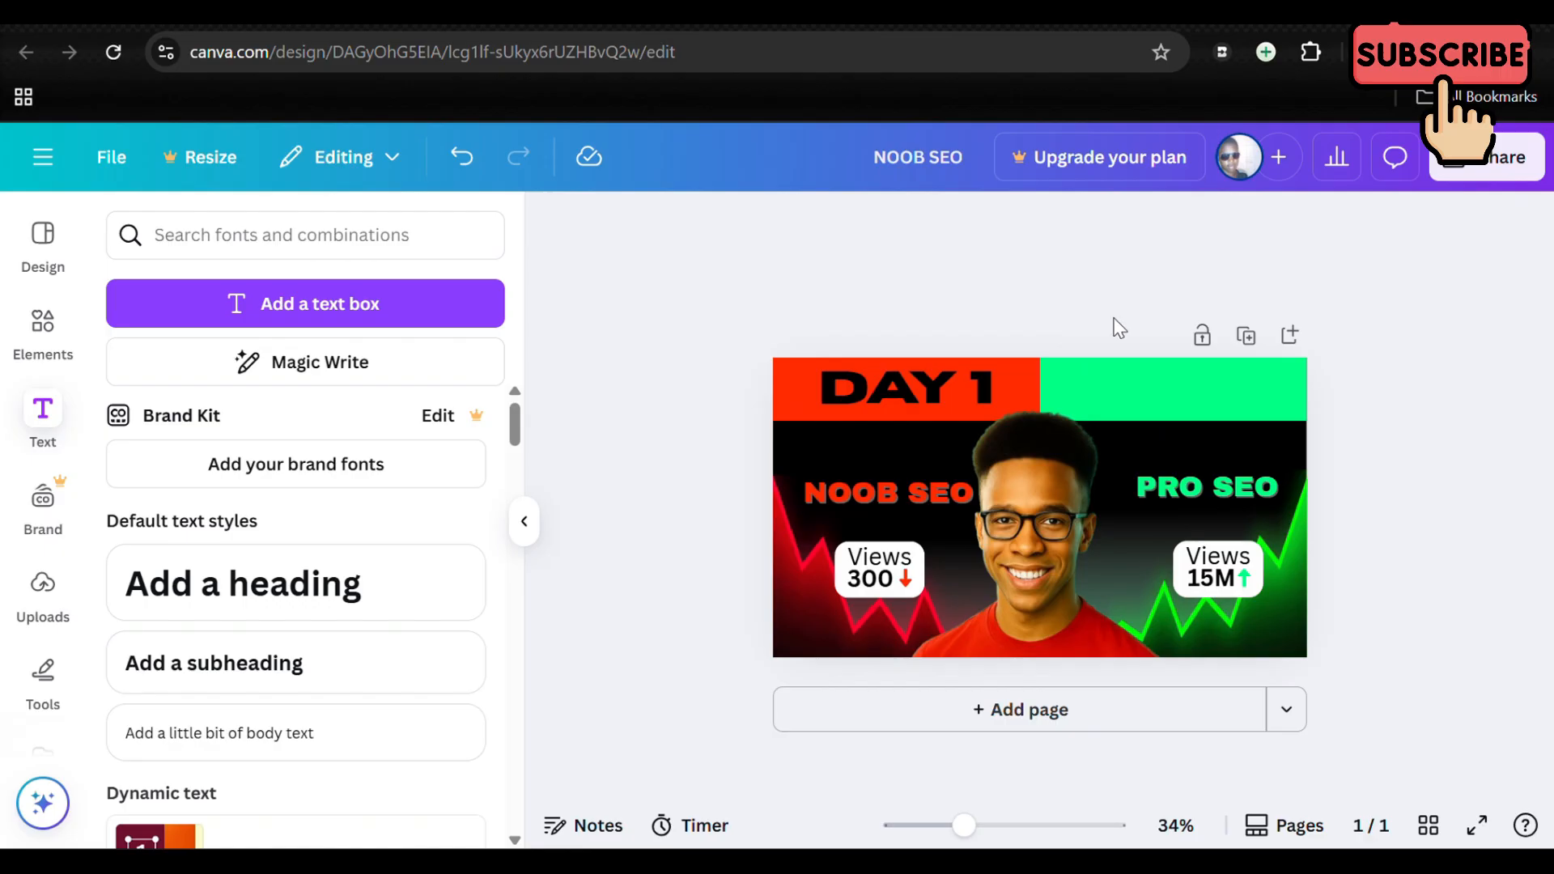
click(953, 391)
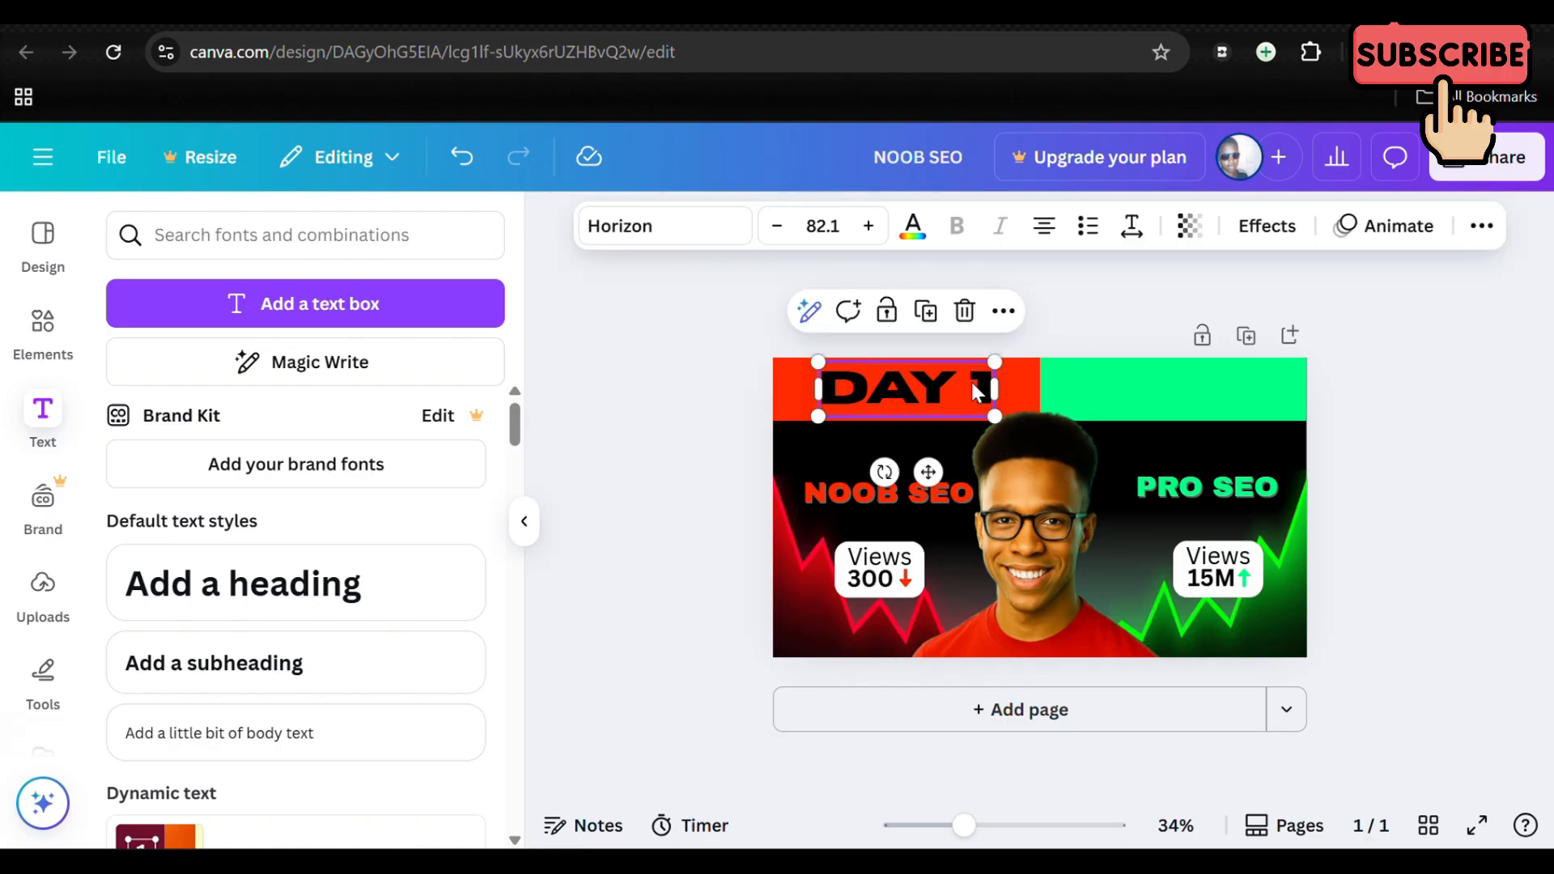
Step: Duplicate the DAY 1 heading onto the green bar above PRO SEO and change the copy's text to "DAY 30"
click(925, 311)
drag(932, 385, 1175, 389)
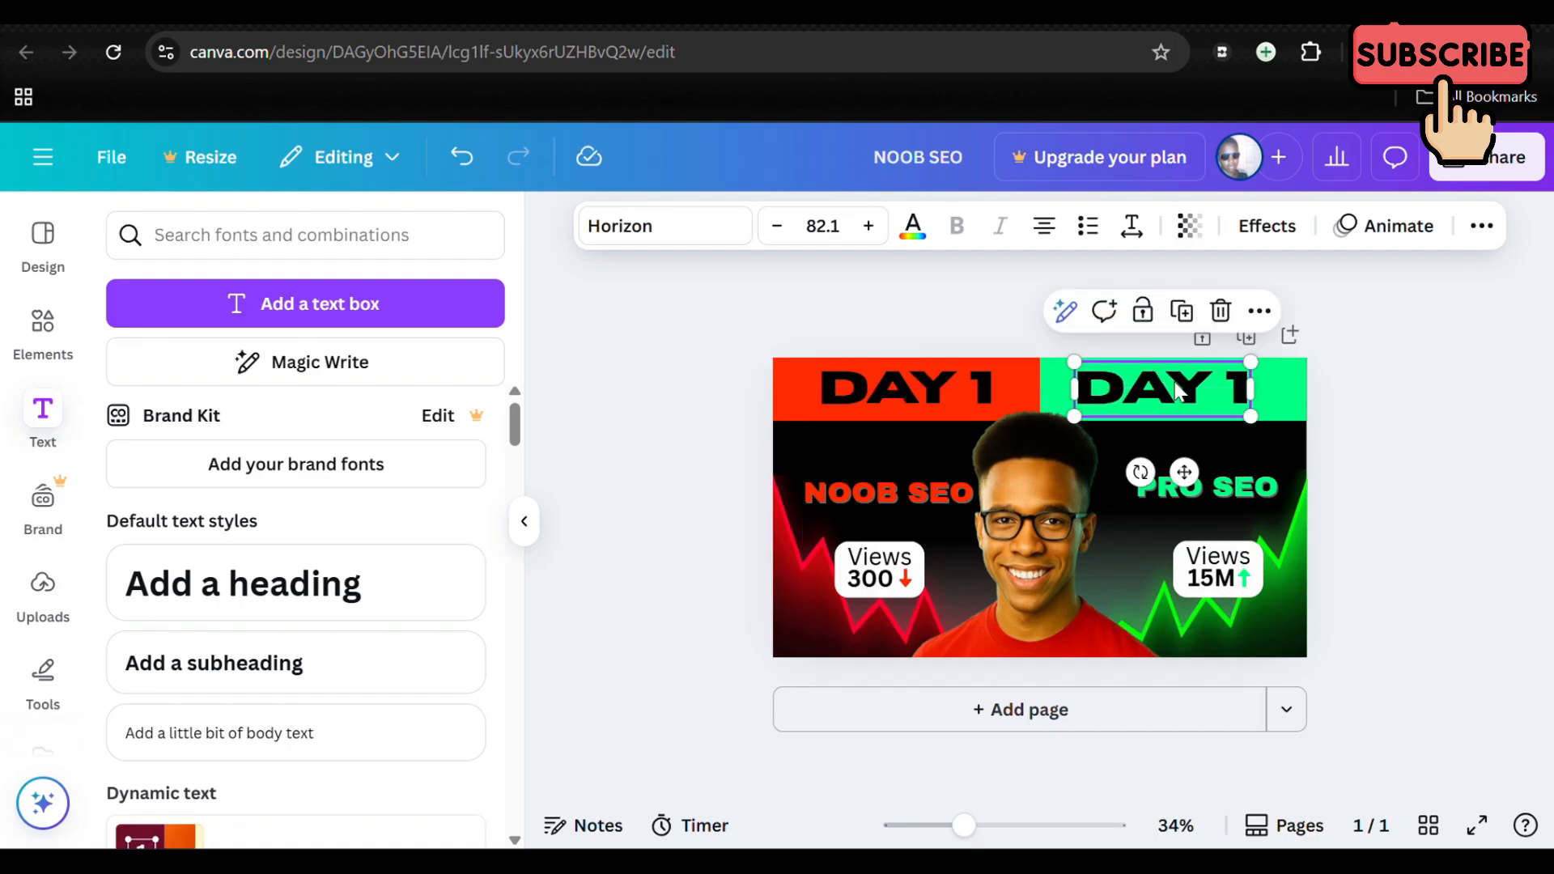
click(1244, 389)
key(BackSpace)
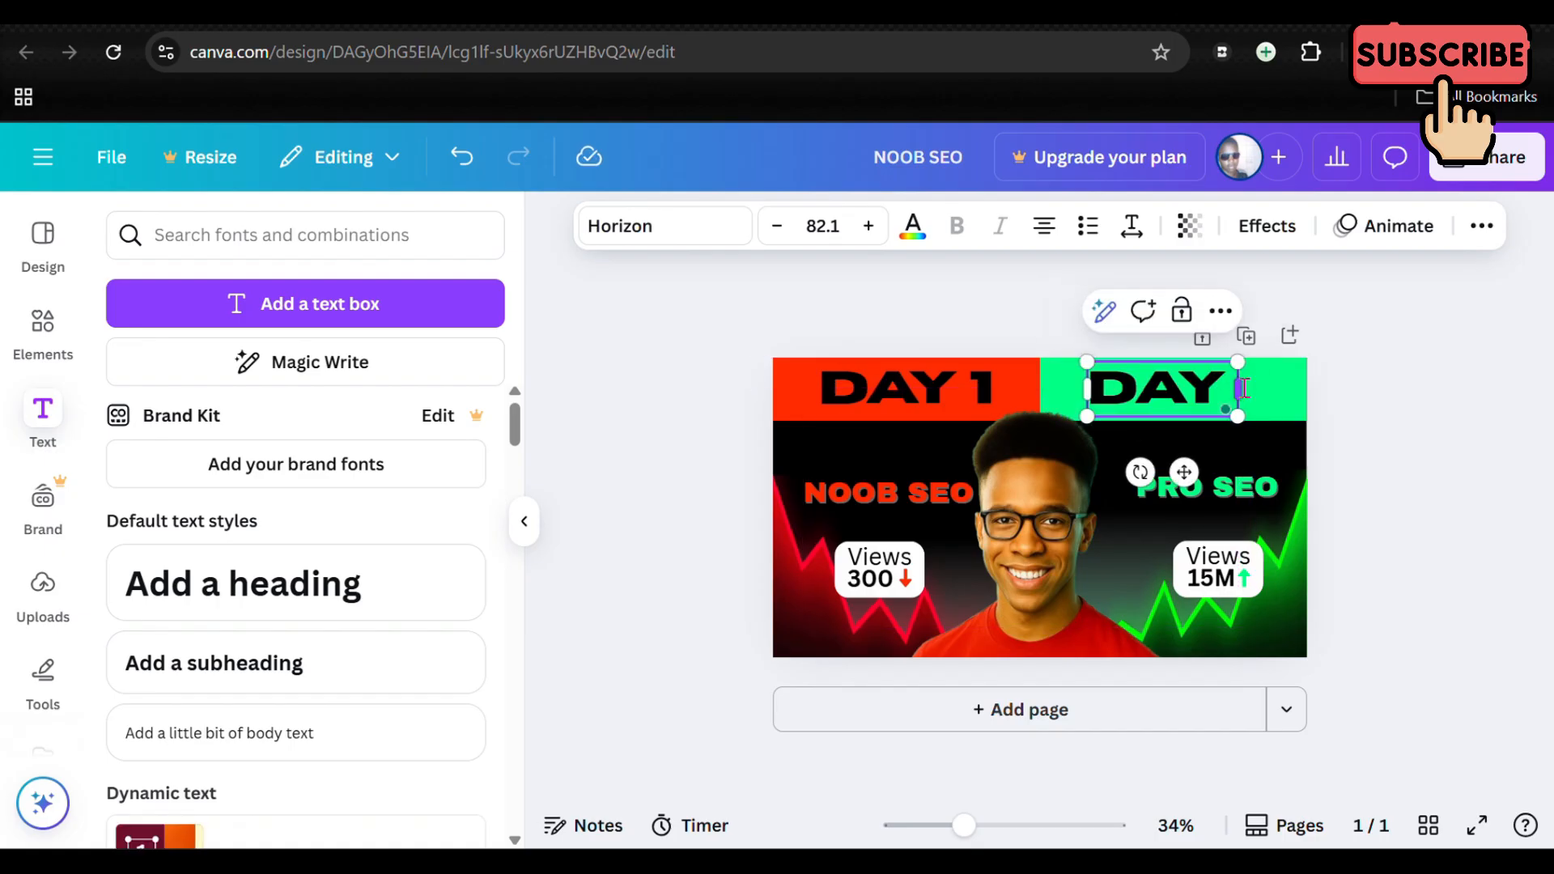
text(30)
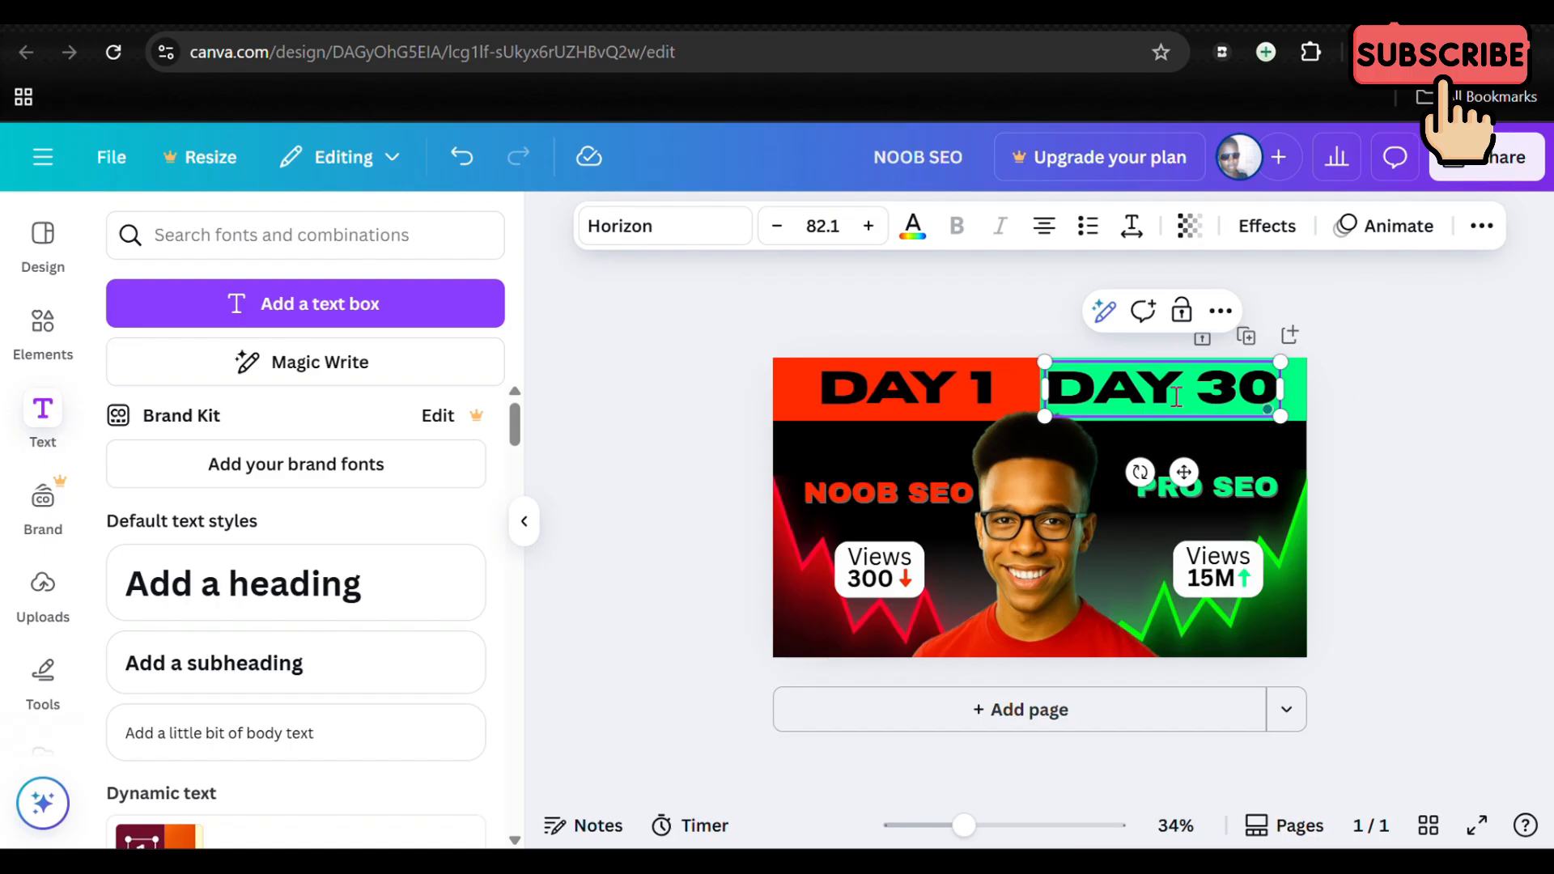
Step: Shift the DAY 30 heading slightly right to centre it within the green bar
click(1411, 420)
drag(1163, 388, 1175, 393)
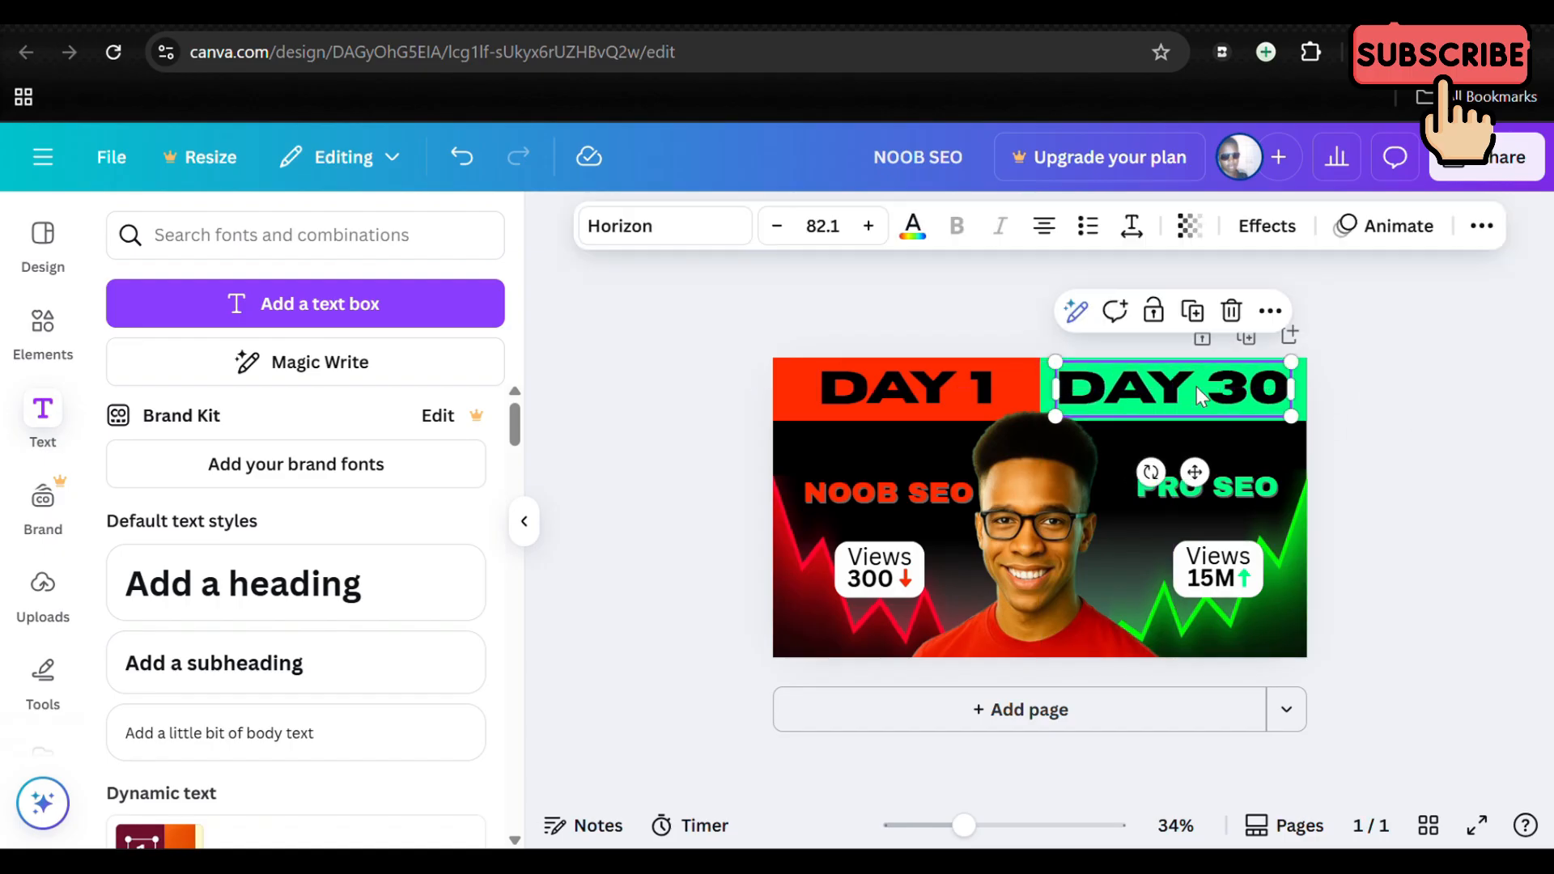
click(1376, 400)
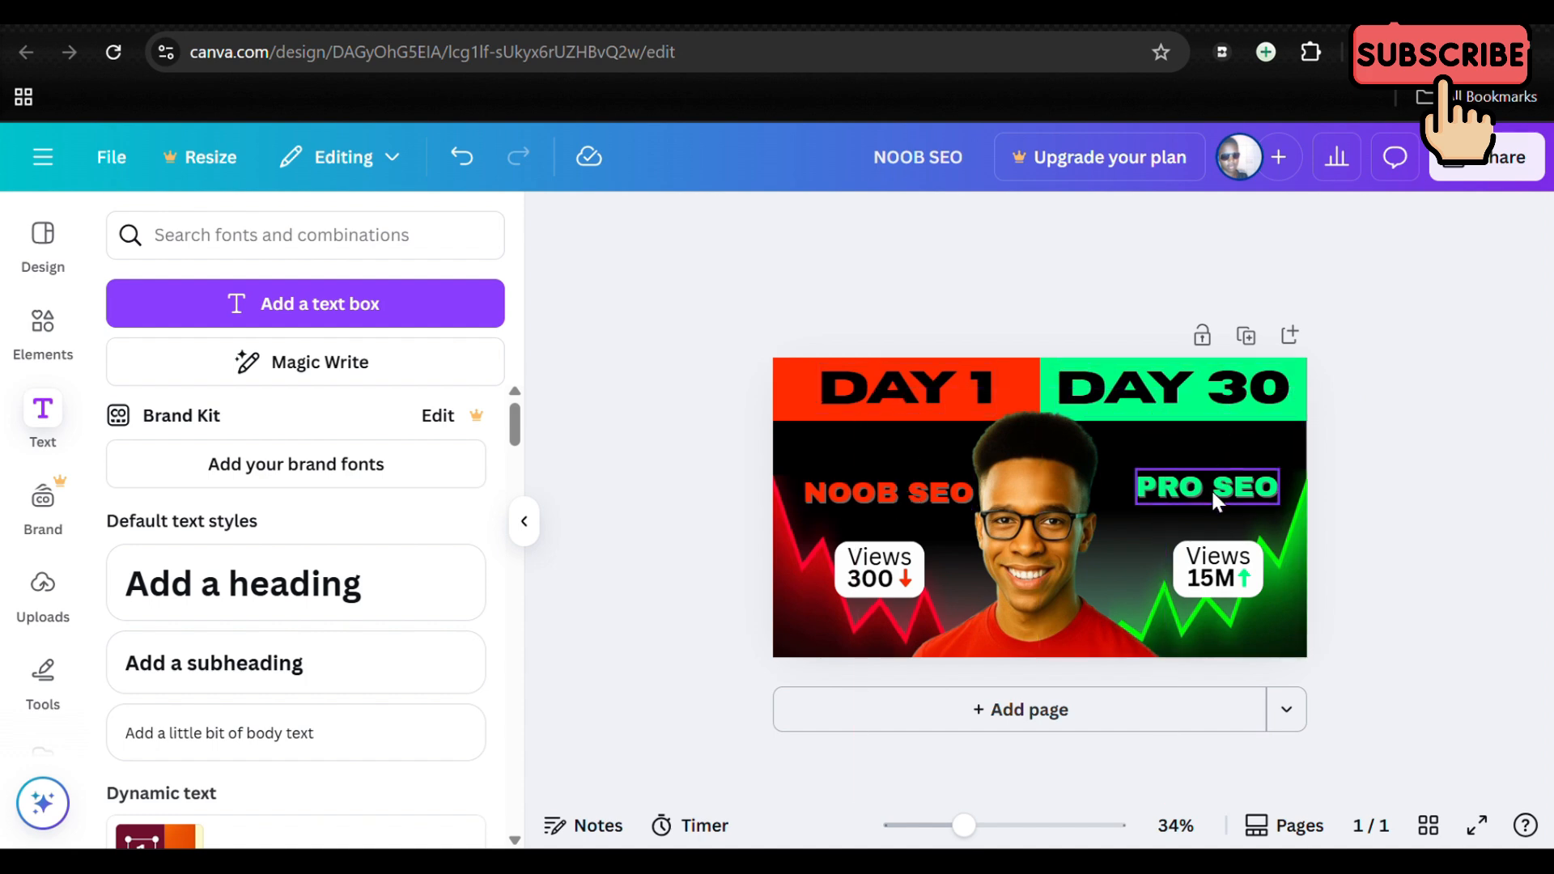
Step: Apply the Outline text effect to the DAY 1 heading and set the outline color to white
click(905, 401)
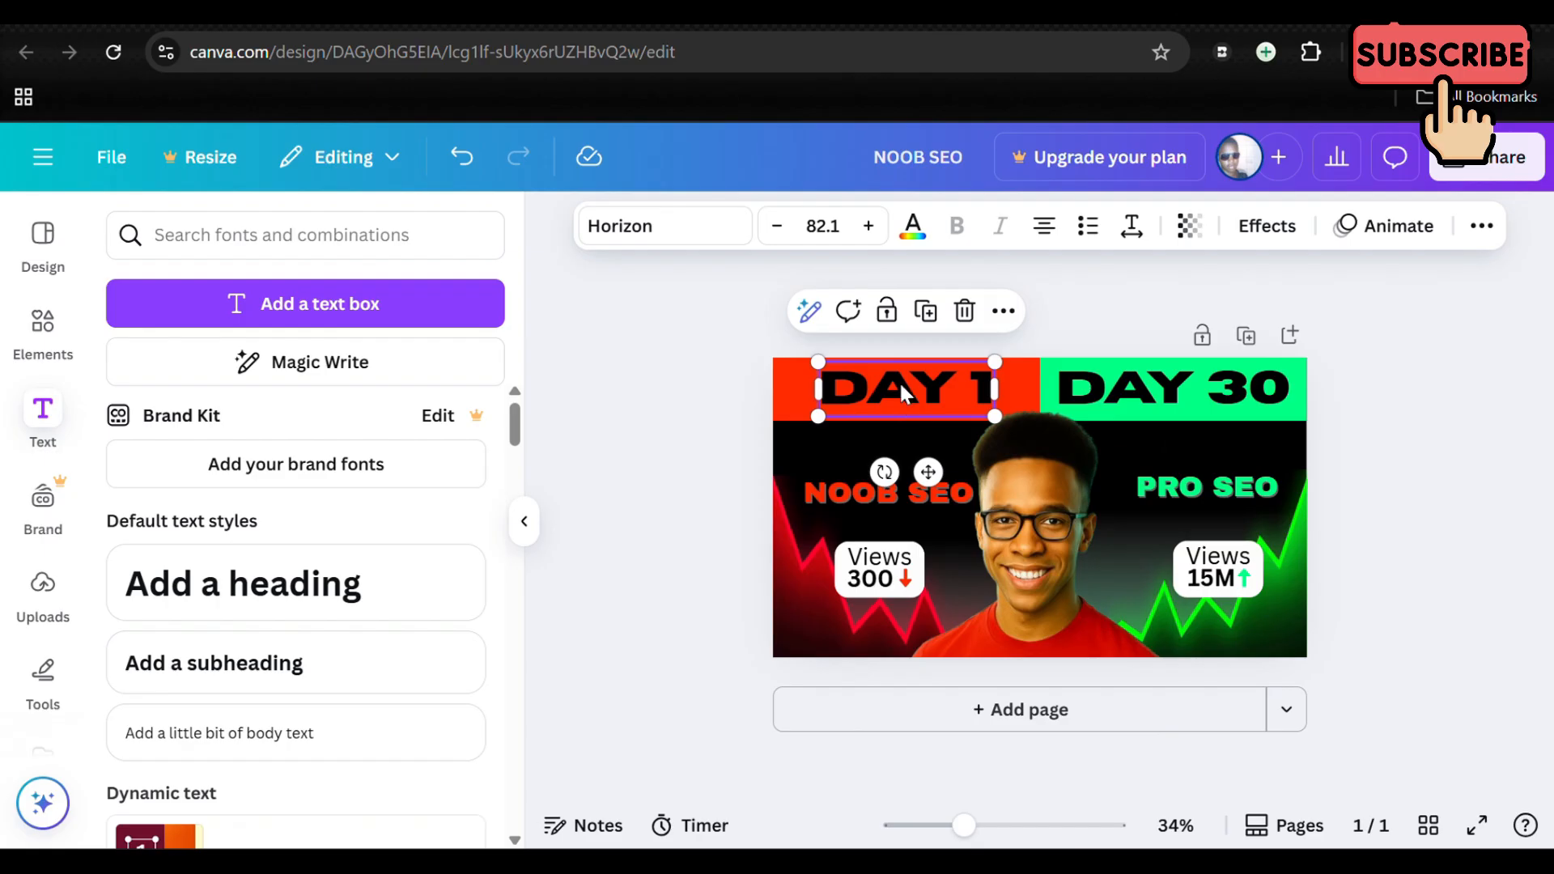
click(1263, 237)
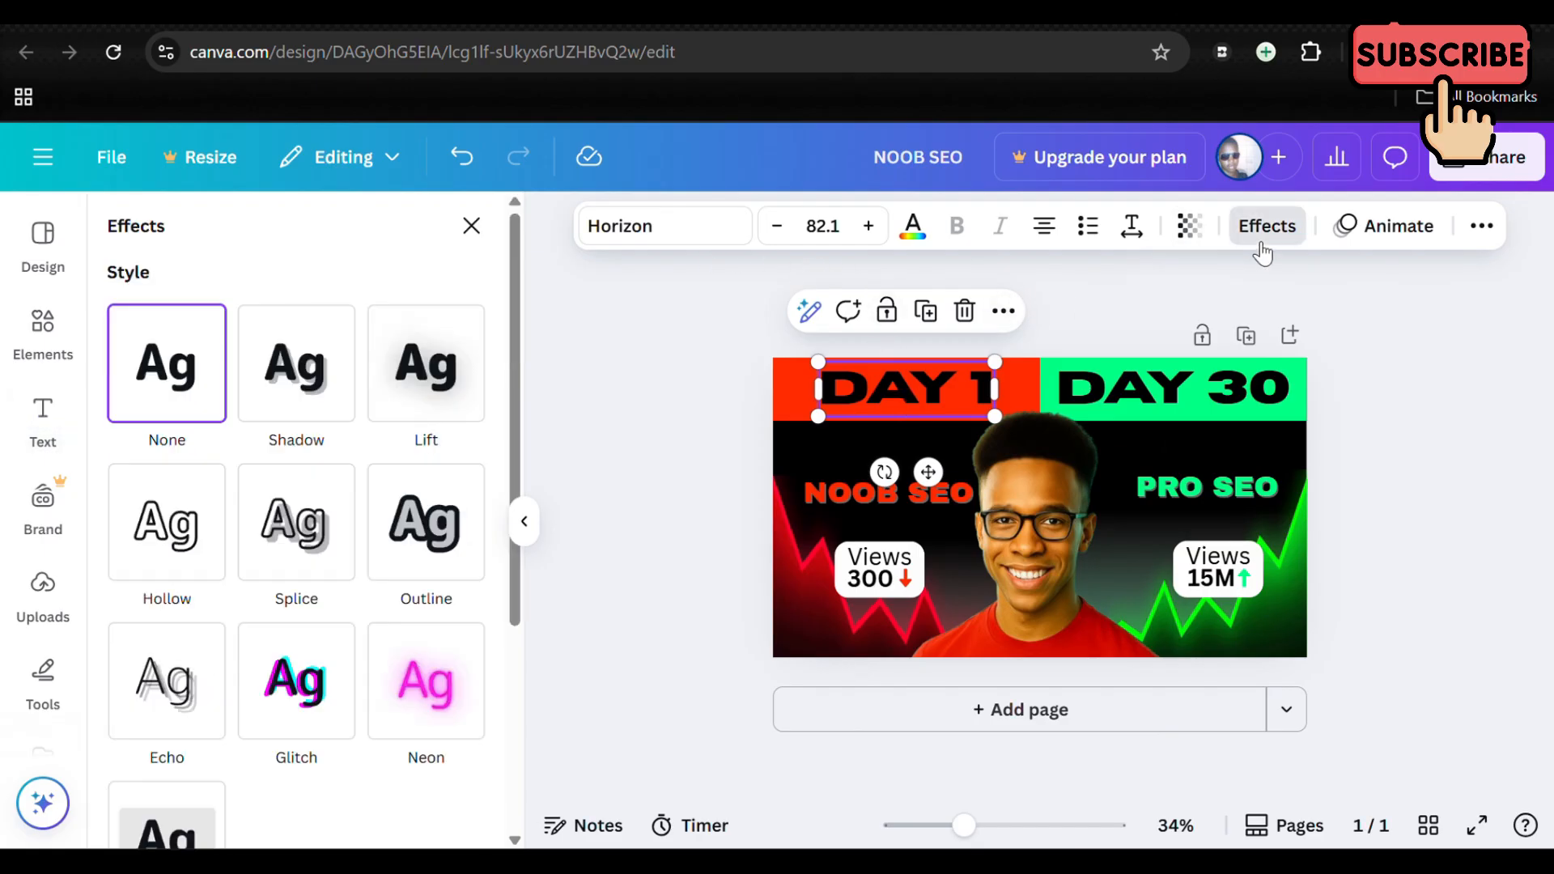
click(423, 526)
scroll(407, 607, down, 4)
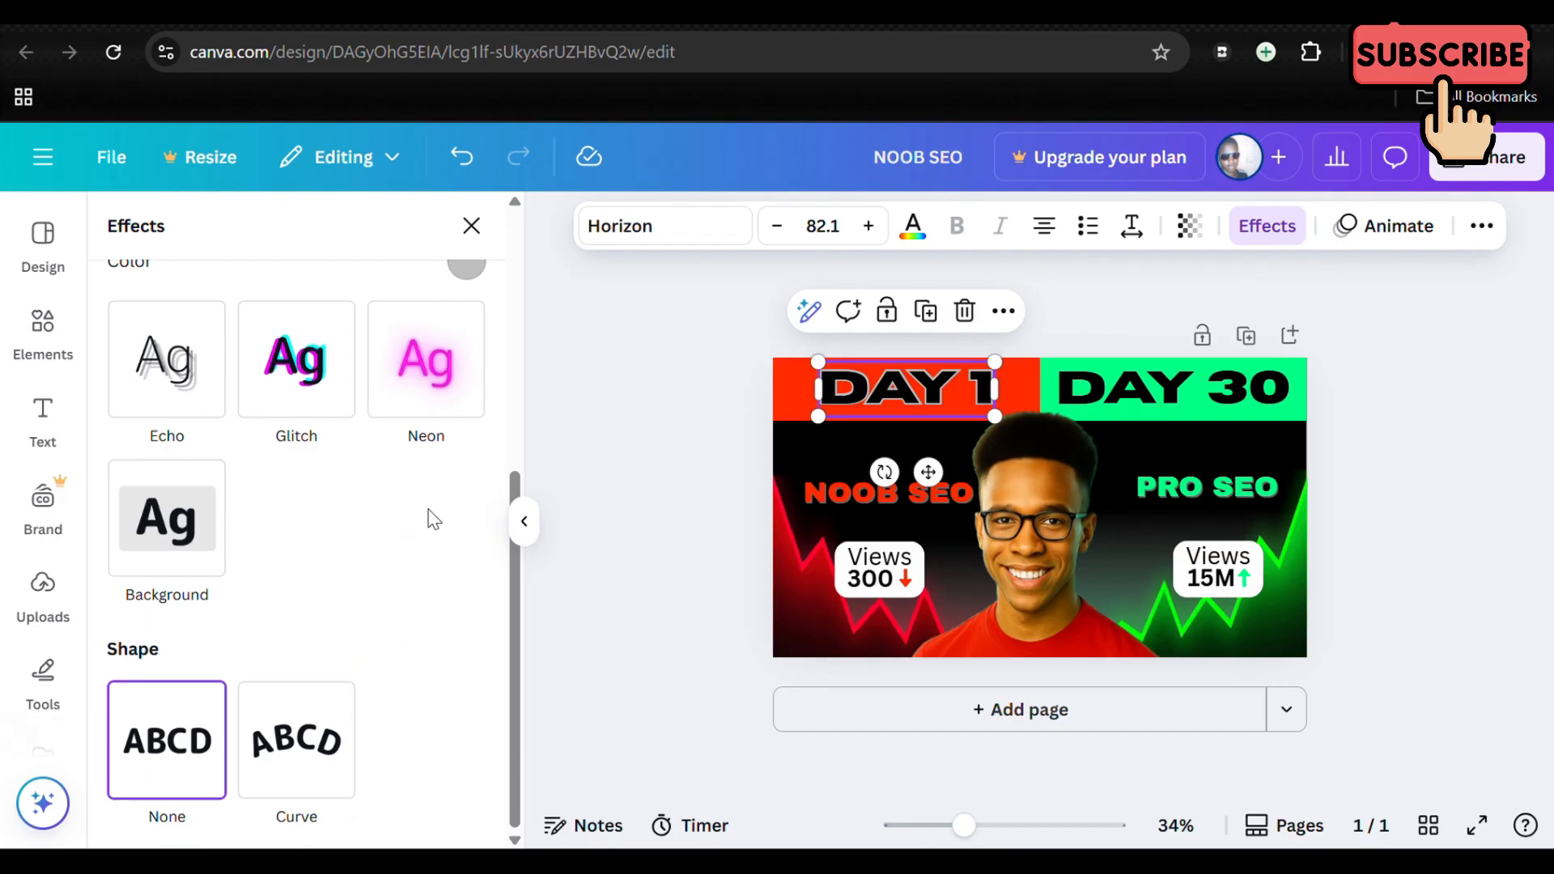
scroll(434, 517, up, 4)
scroll(477, 444, up, 1)
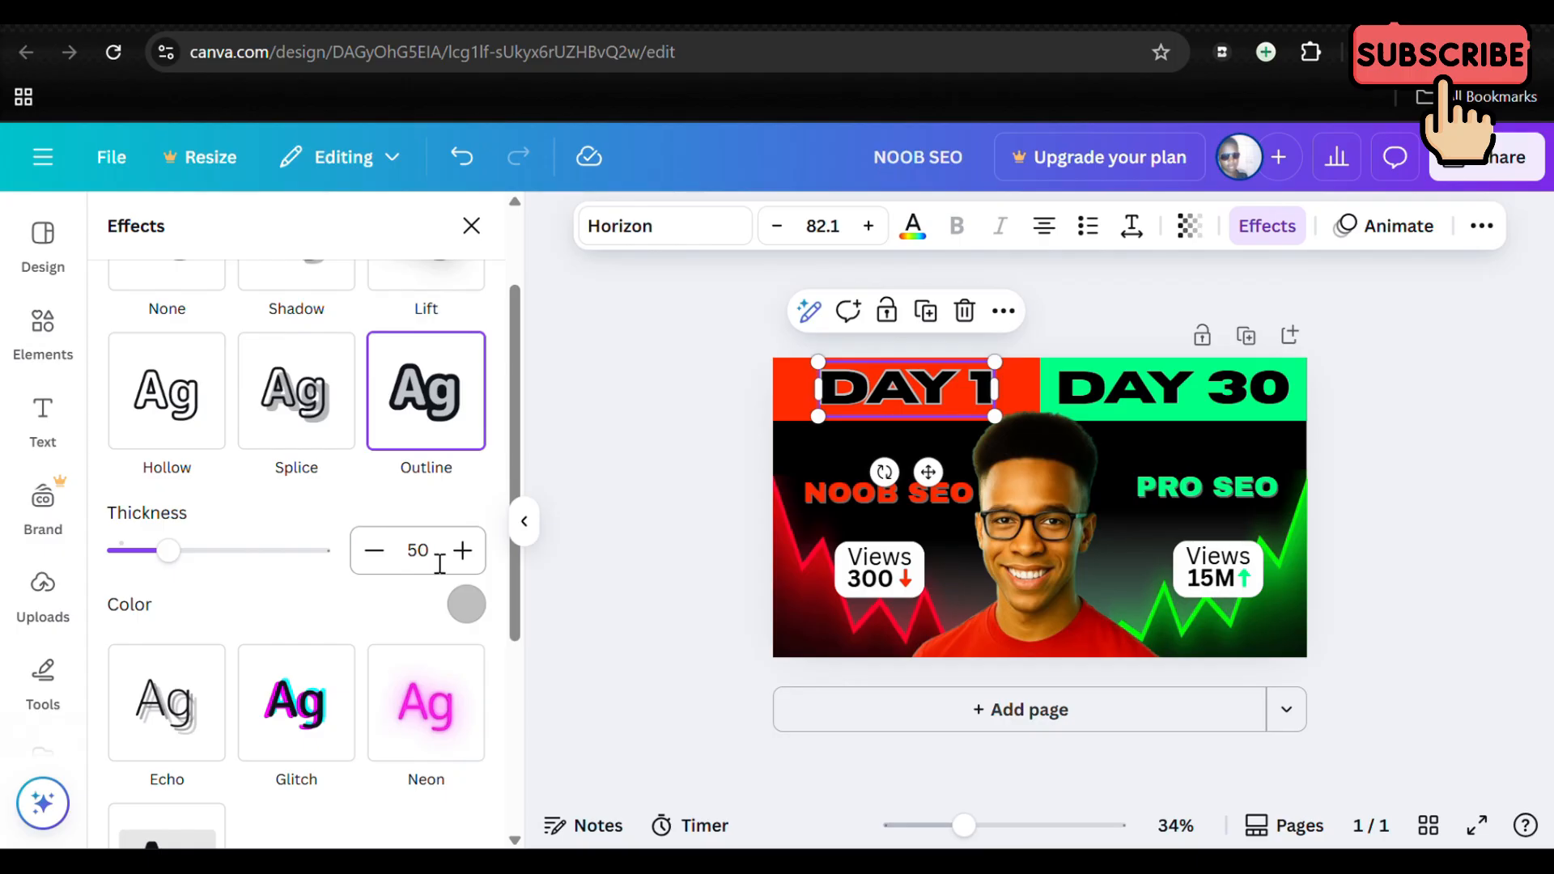
click(466, 604)
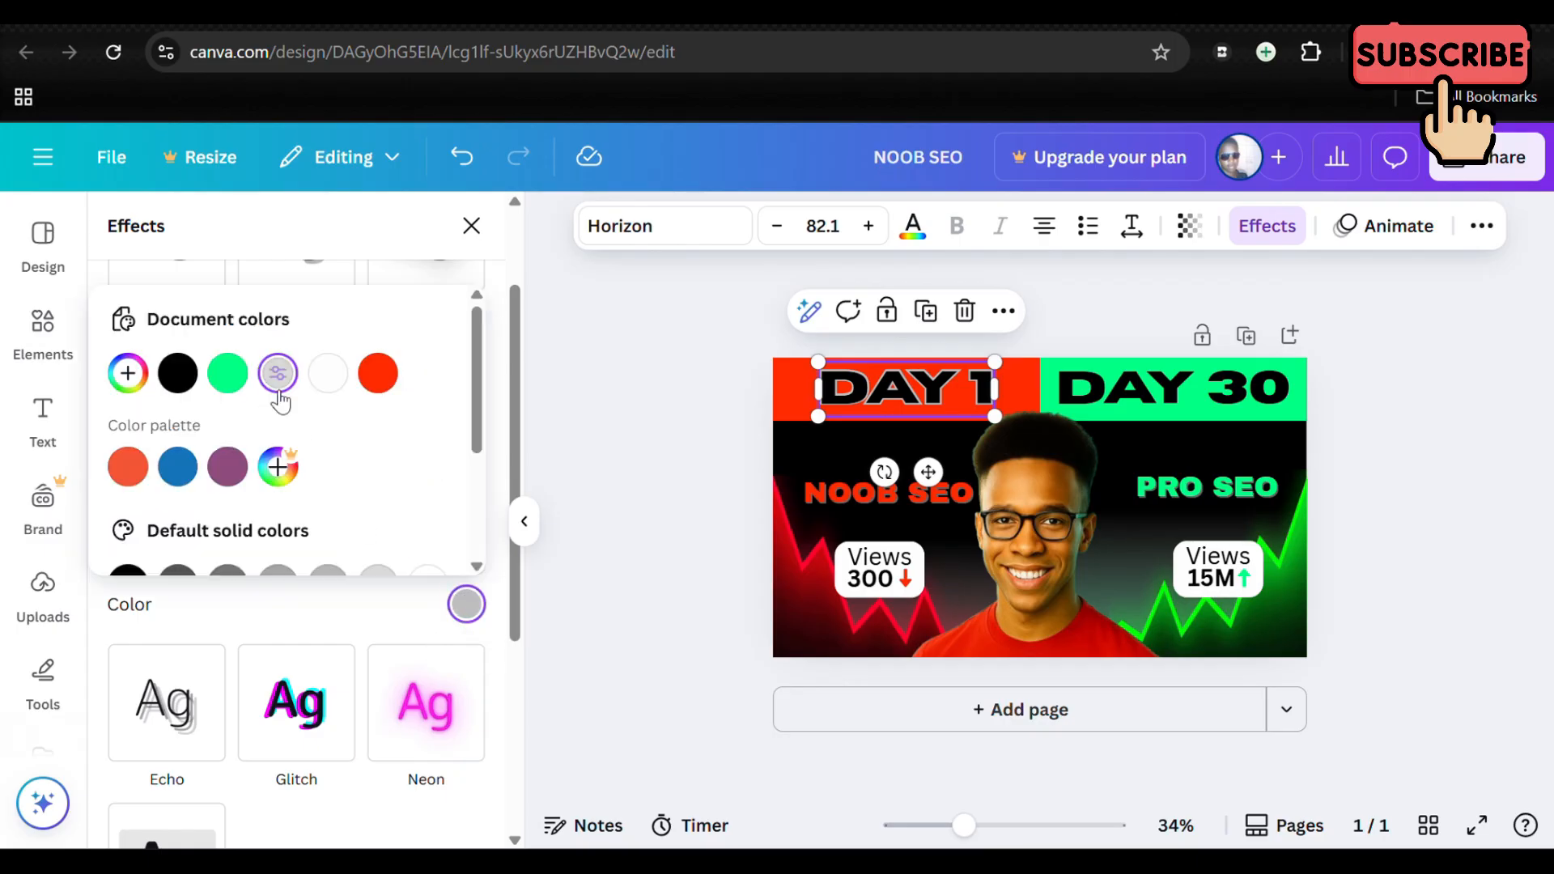
click(334, 389)
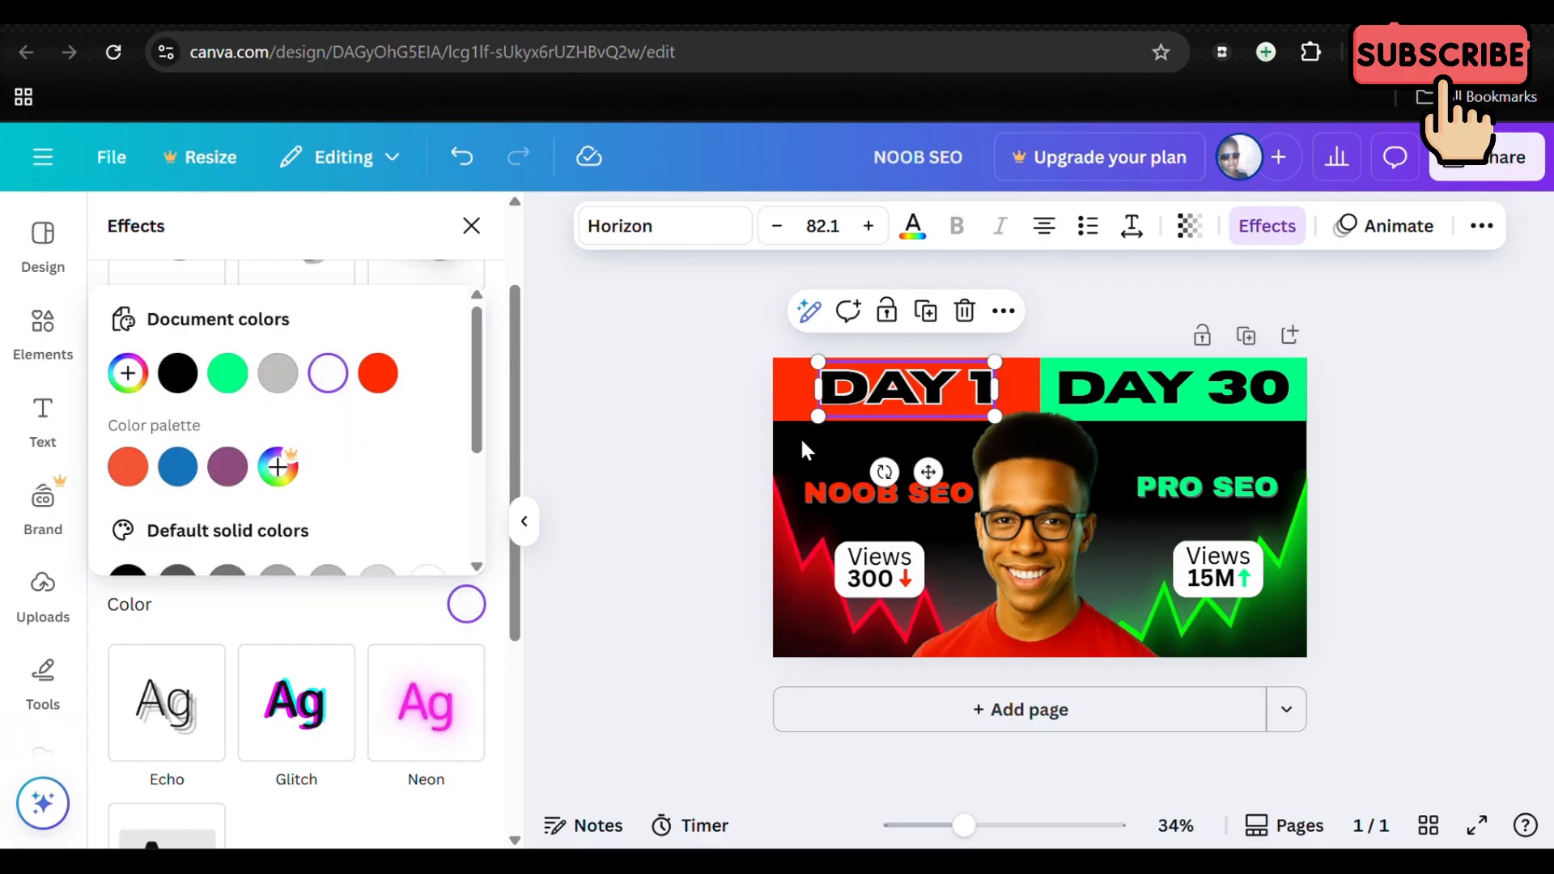
Step: Give the DAY 30 heading the same Outline effect in white
click(1133, 392)
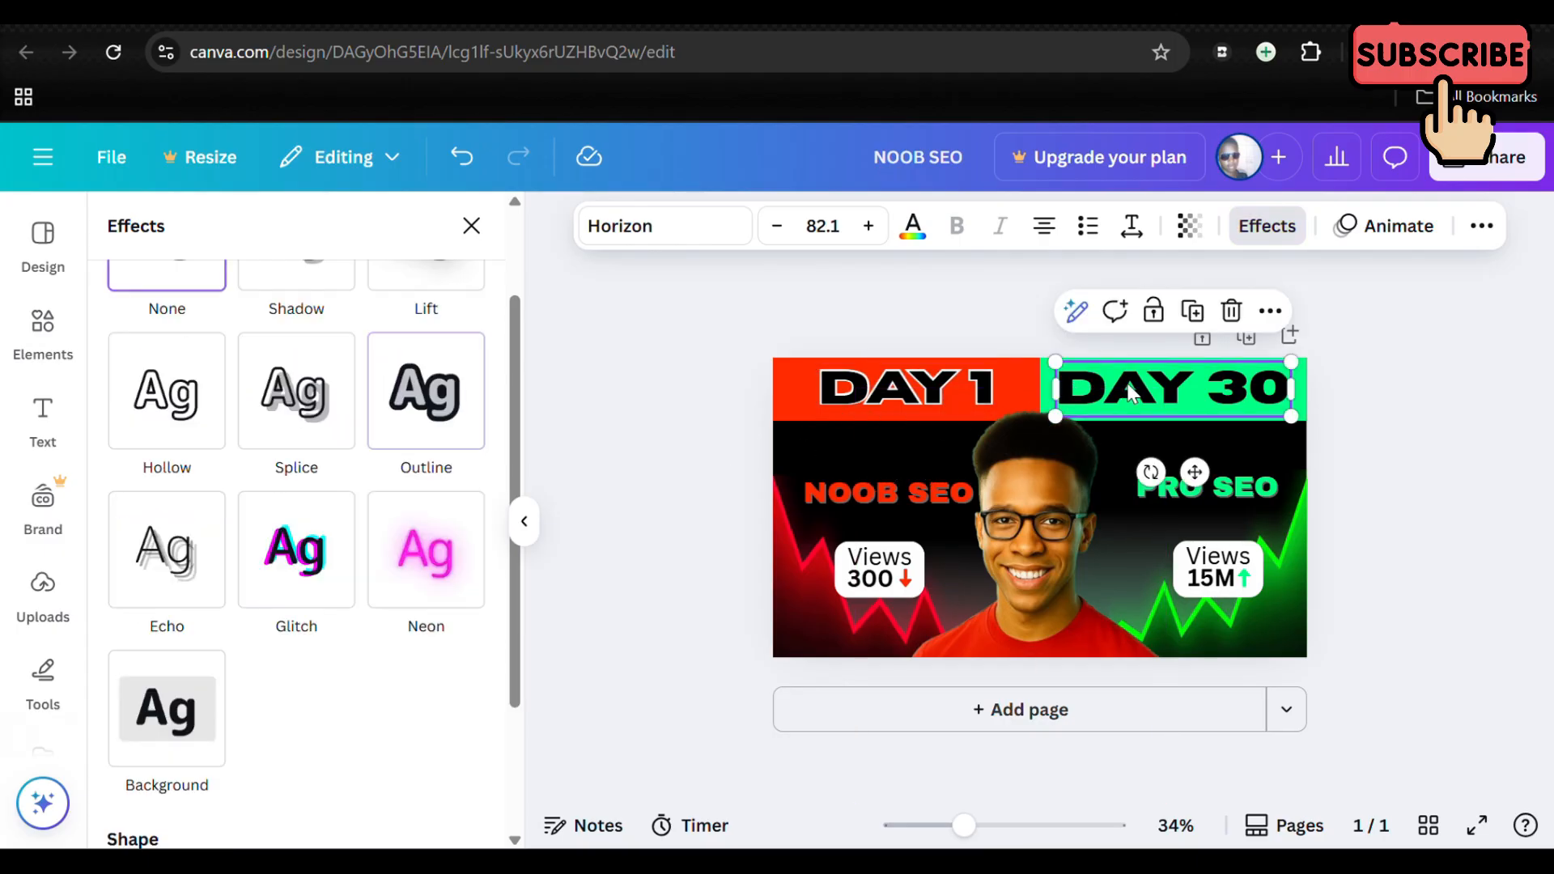
click(401, 429)
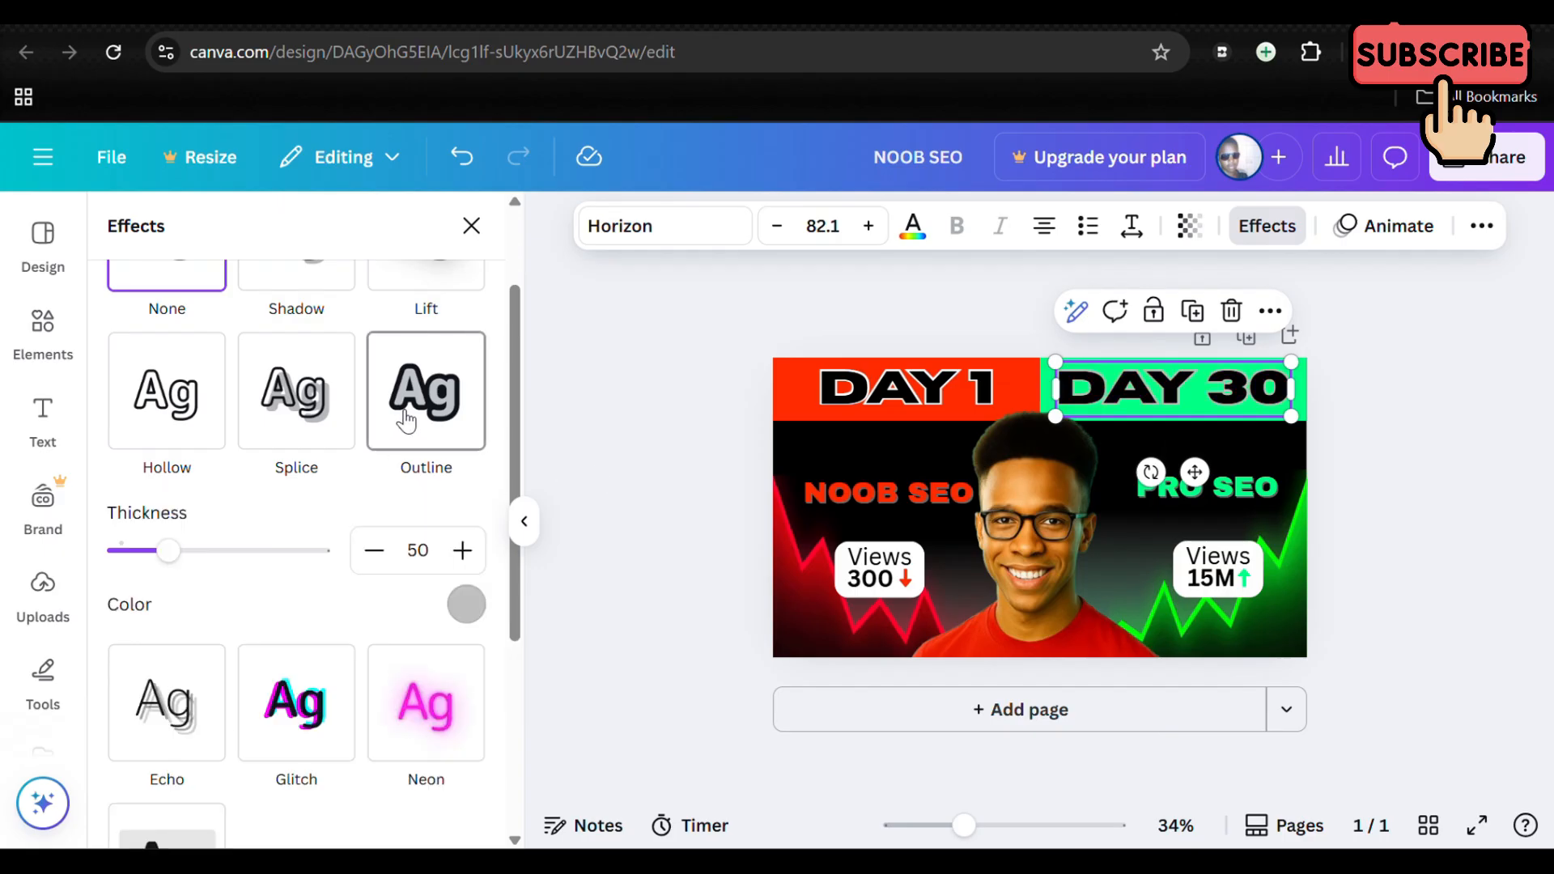
click(464, 602)
click(328, 373)
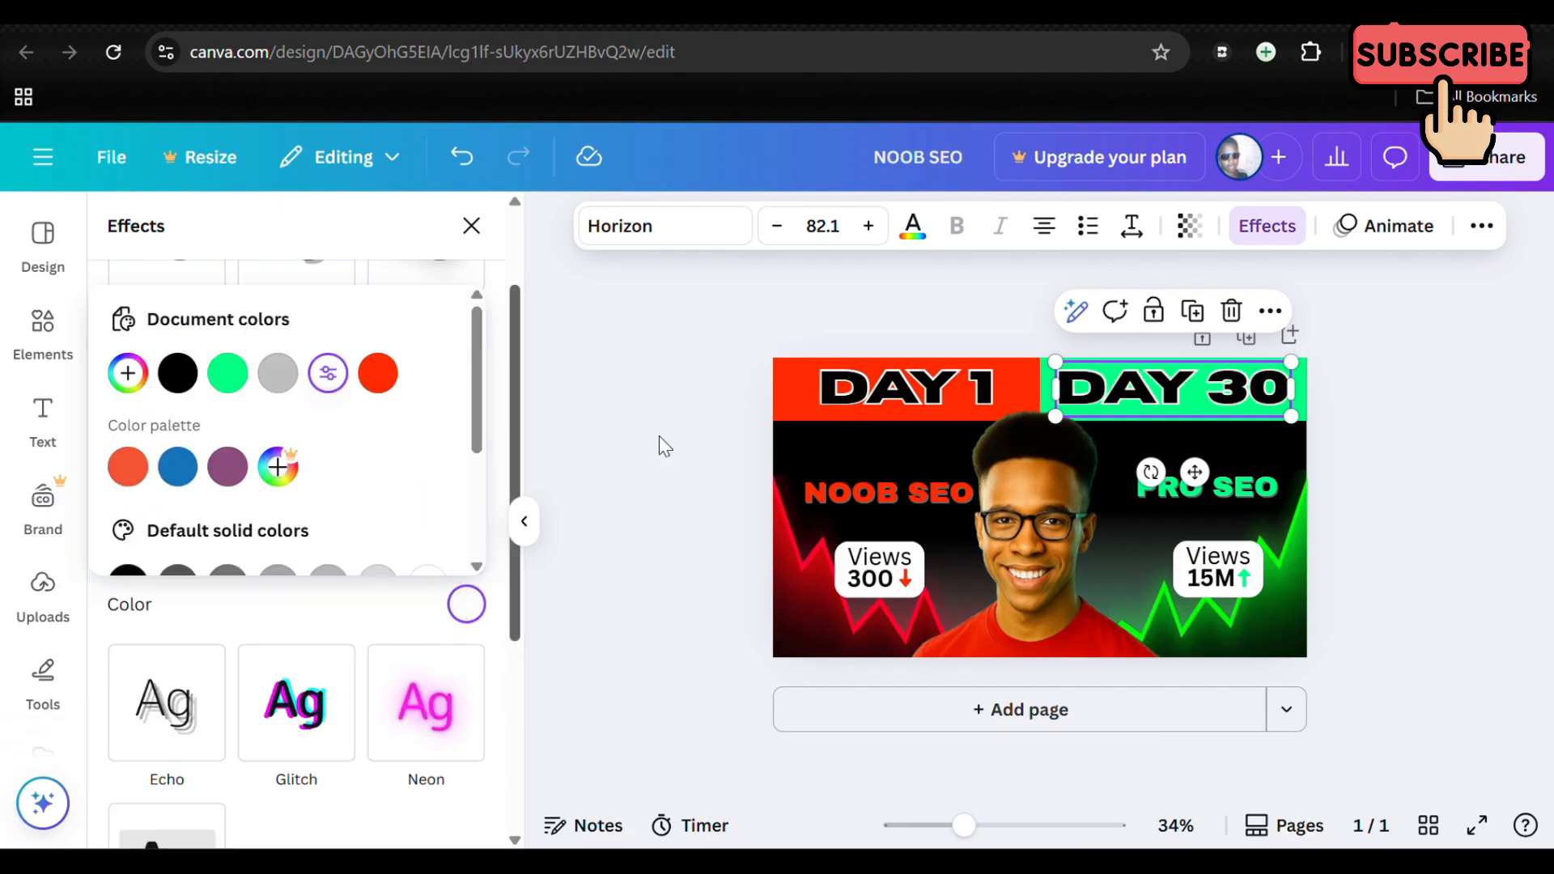
click(1395, 480)
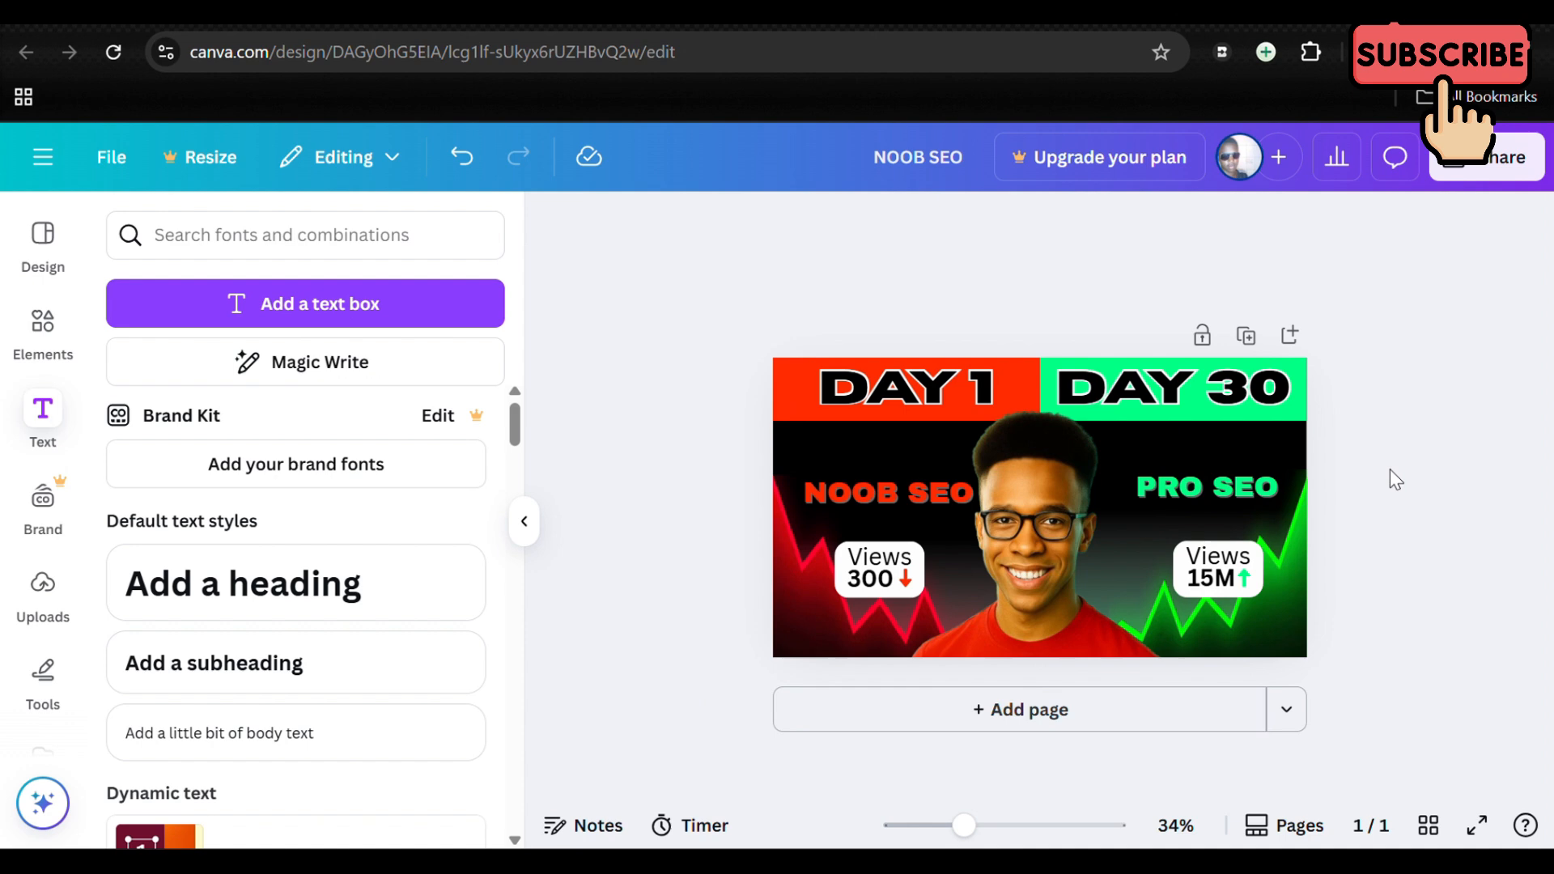
Step: Add the triple-chevron arrow graphic from the "arrow" search results to the design
click(55, 359)
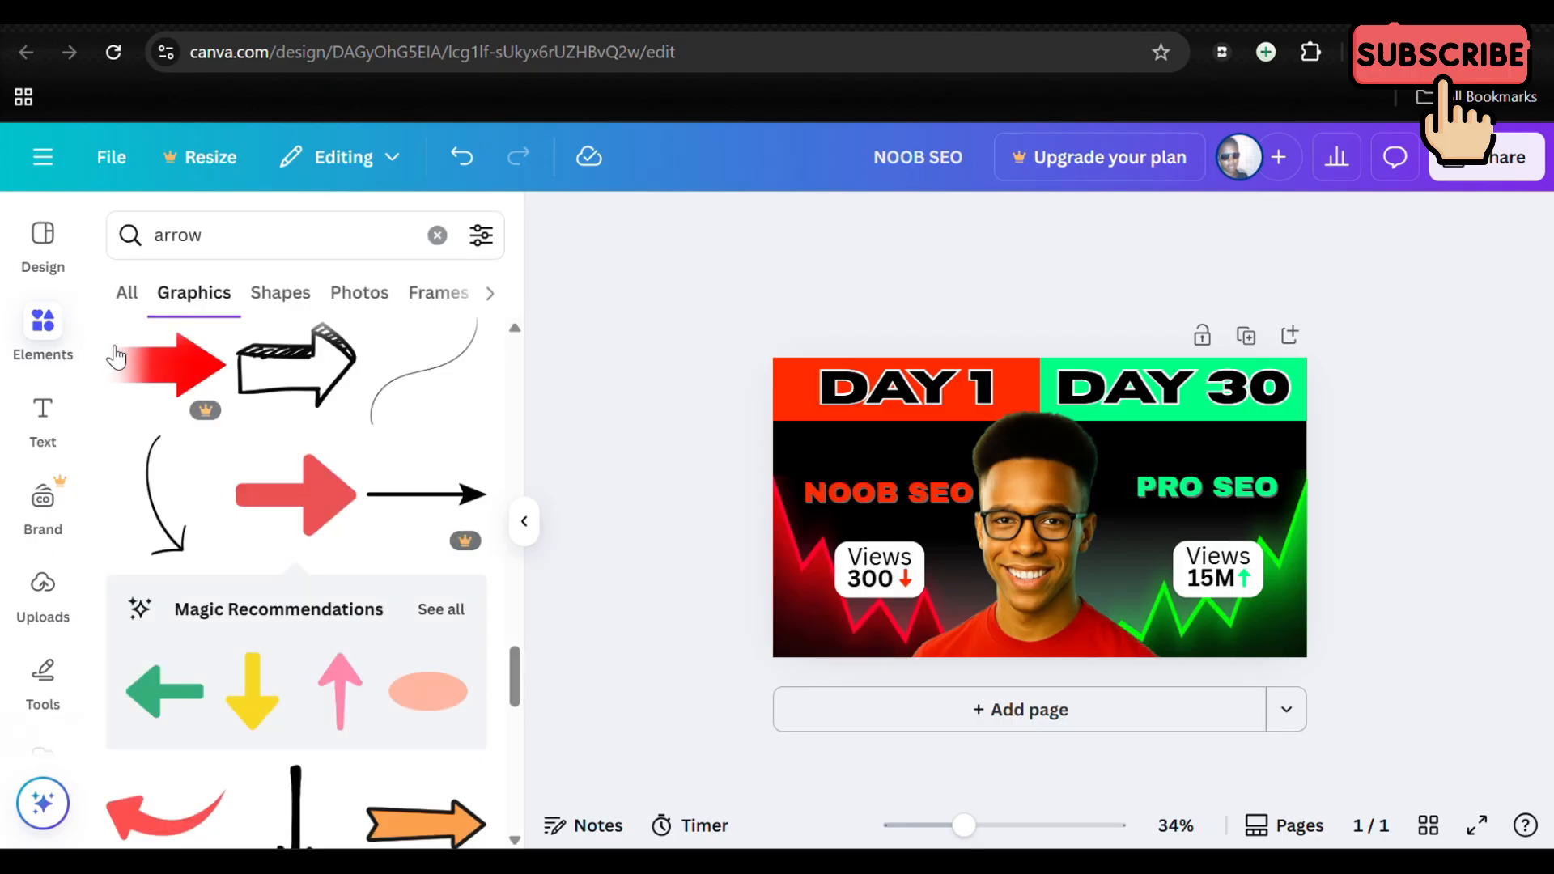
scroll(340, 429, down, 4)
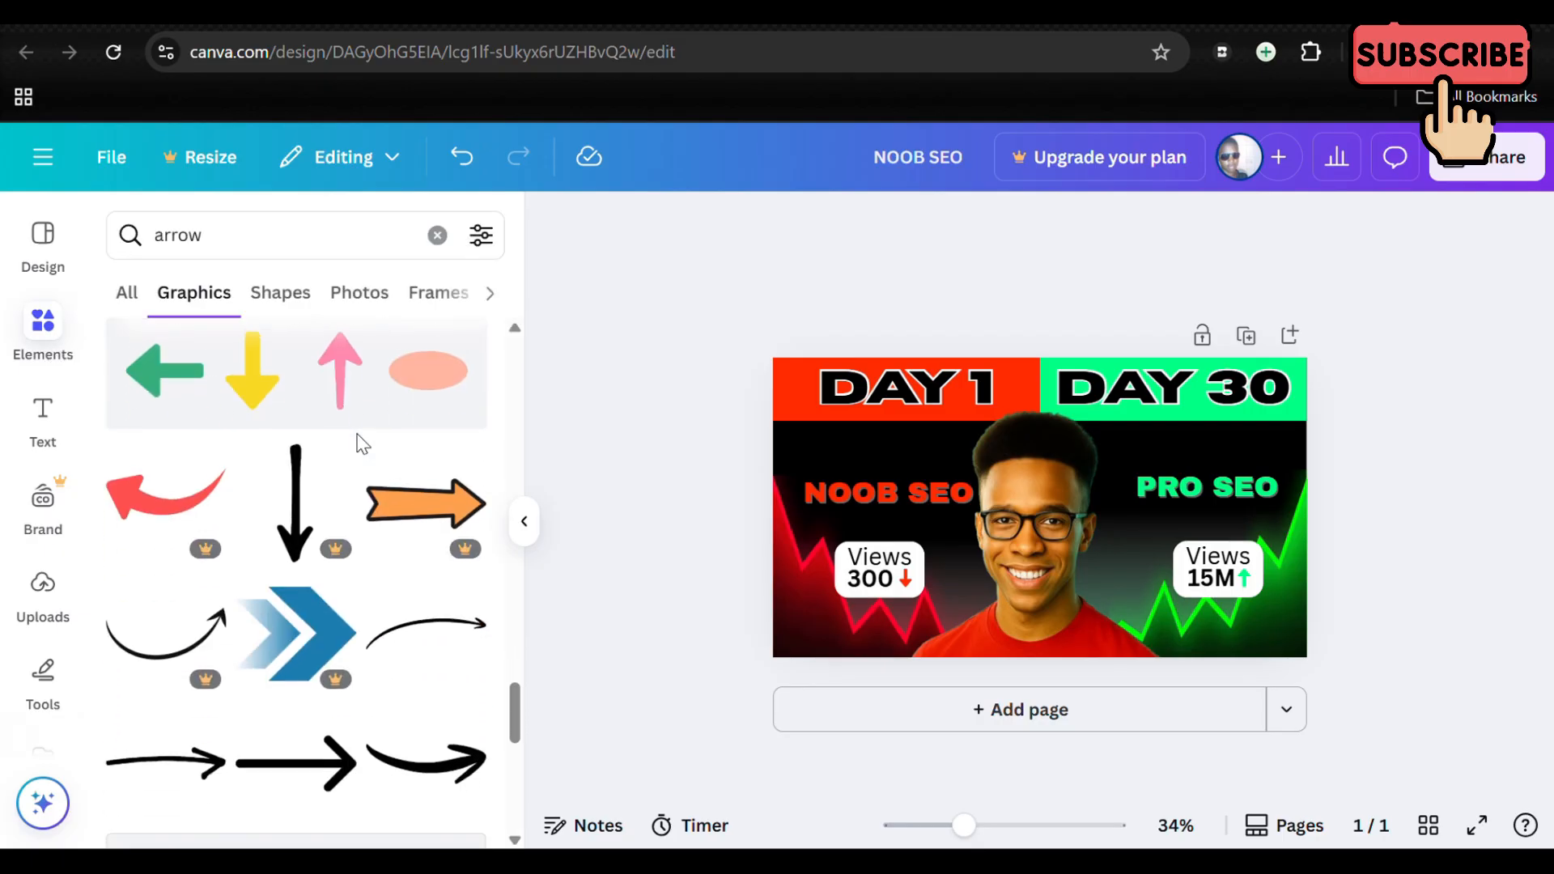
scroll(362, 443, up, 6)
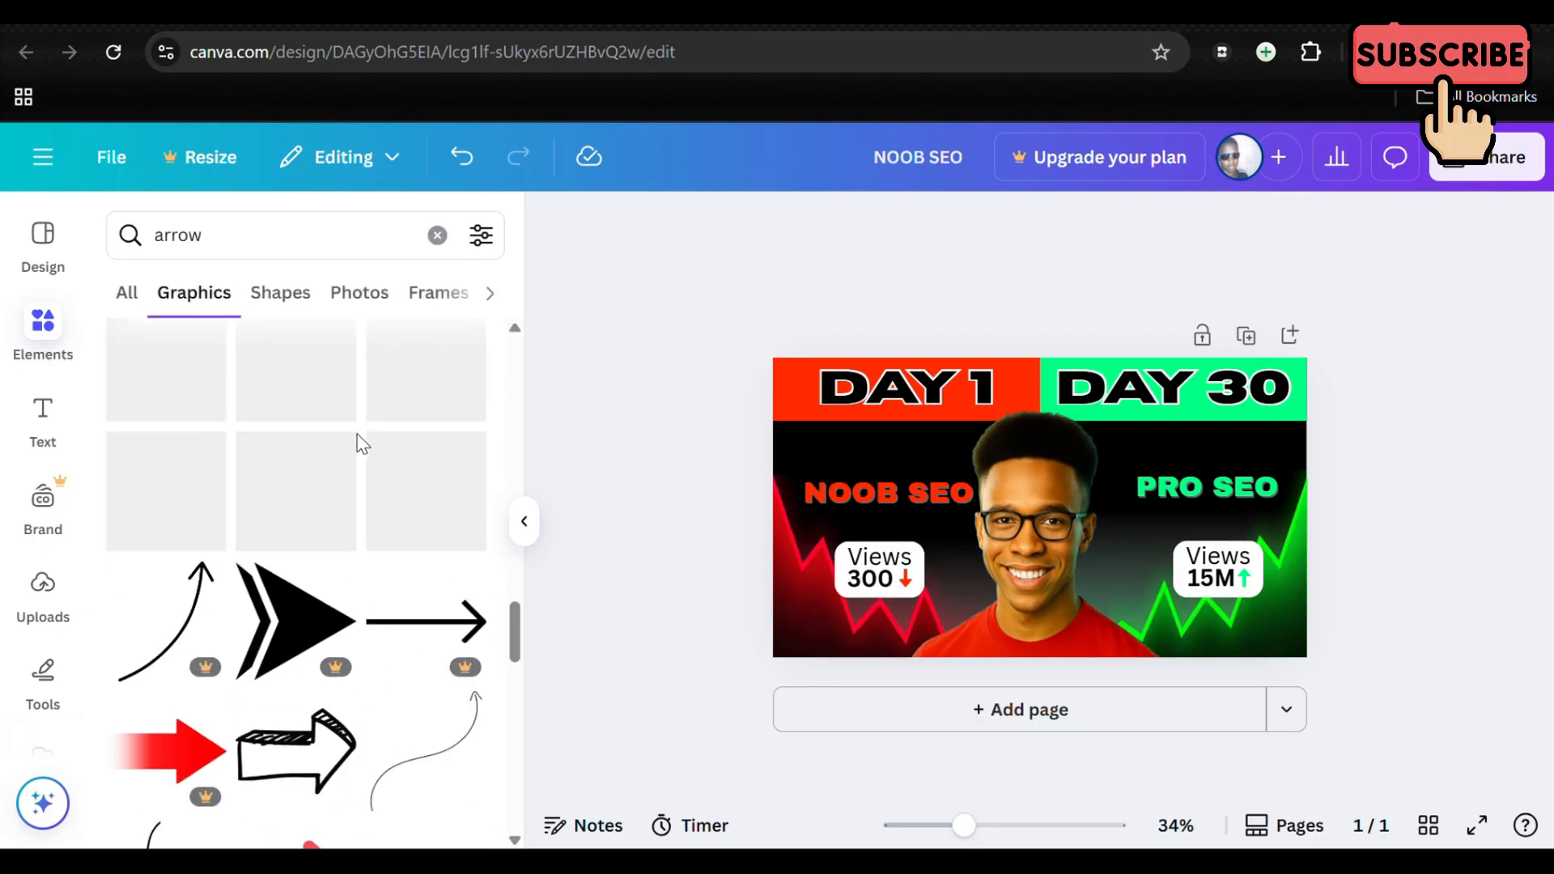
scroll(362, 444, up, 3)
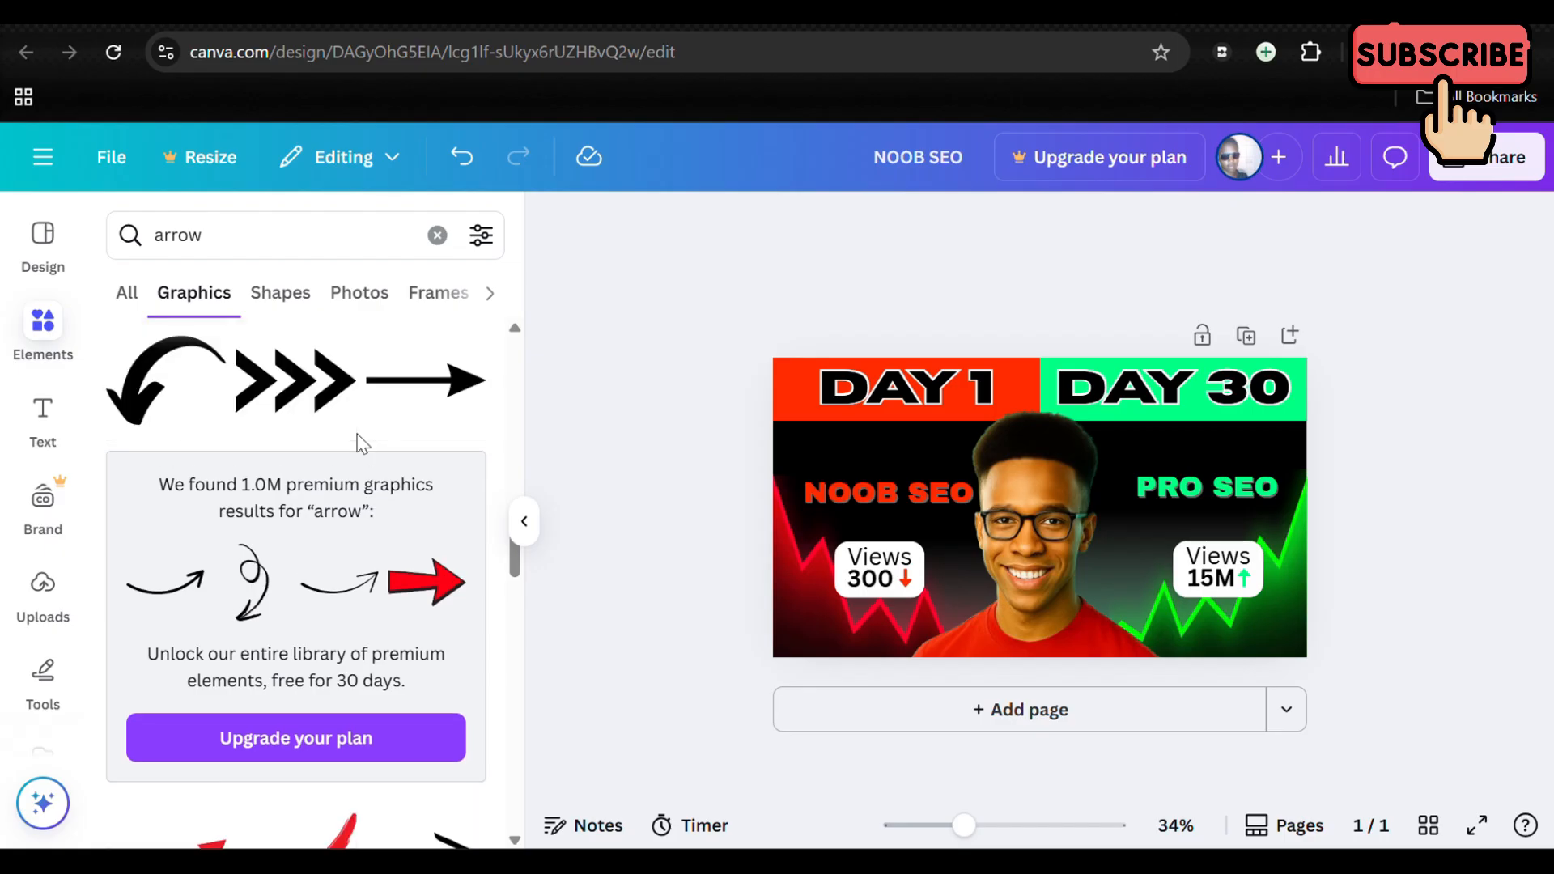
click(325, 340)
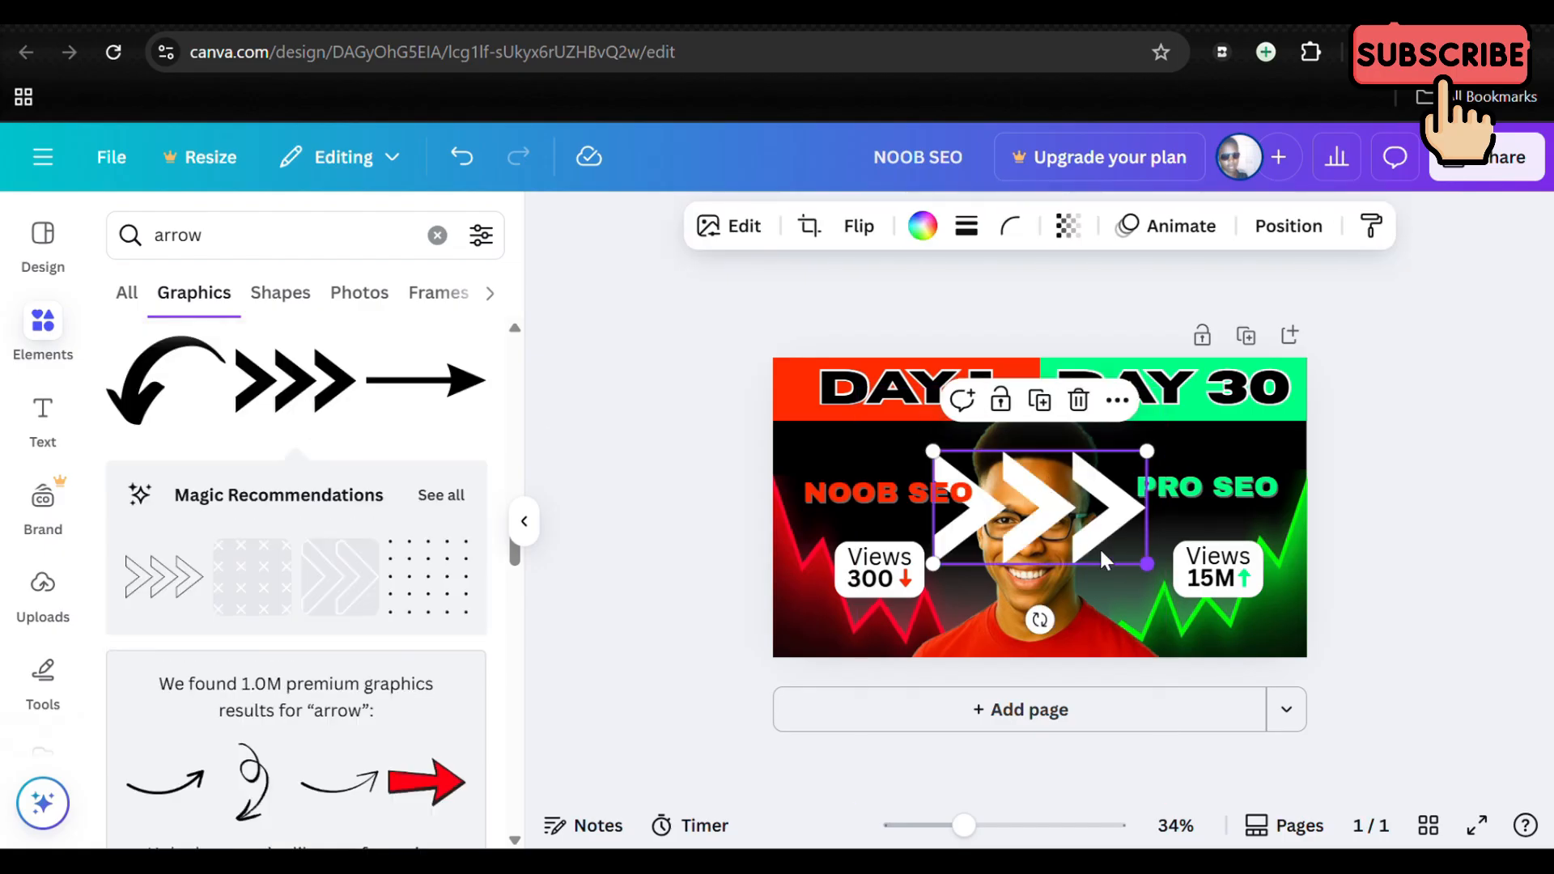
Step: Shrink the triple-chevron arrow and fit it in the gap between the DAY 1 and DAY 30 headings
drag(1147, 564, 1040, 404)
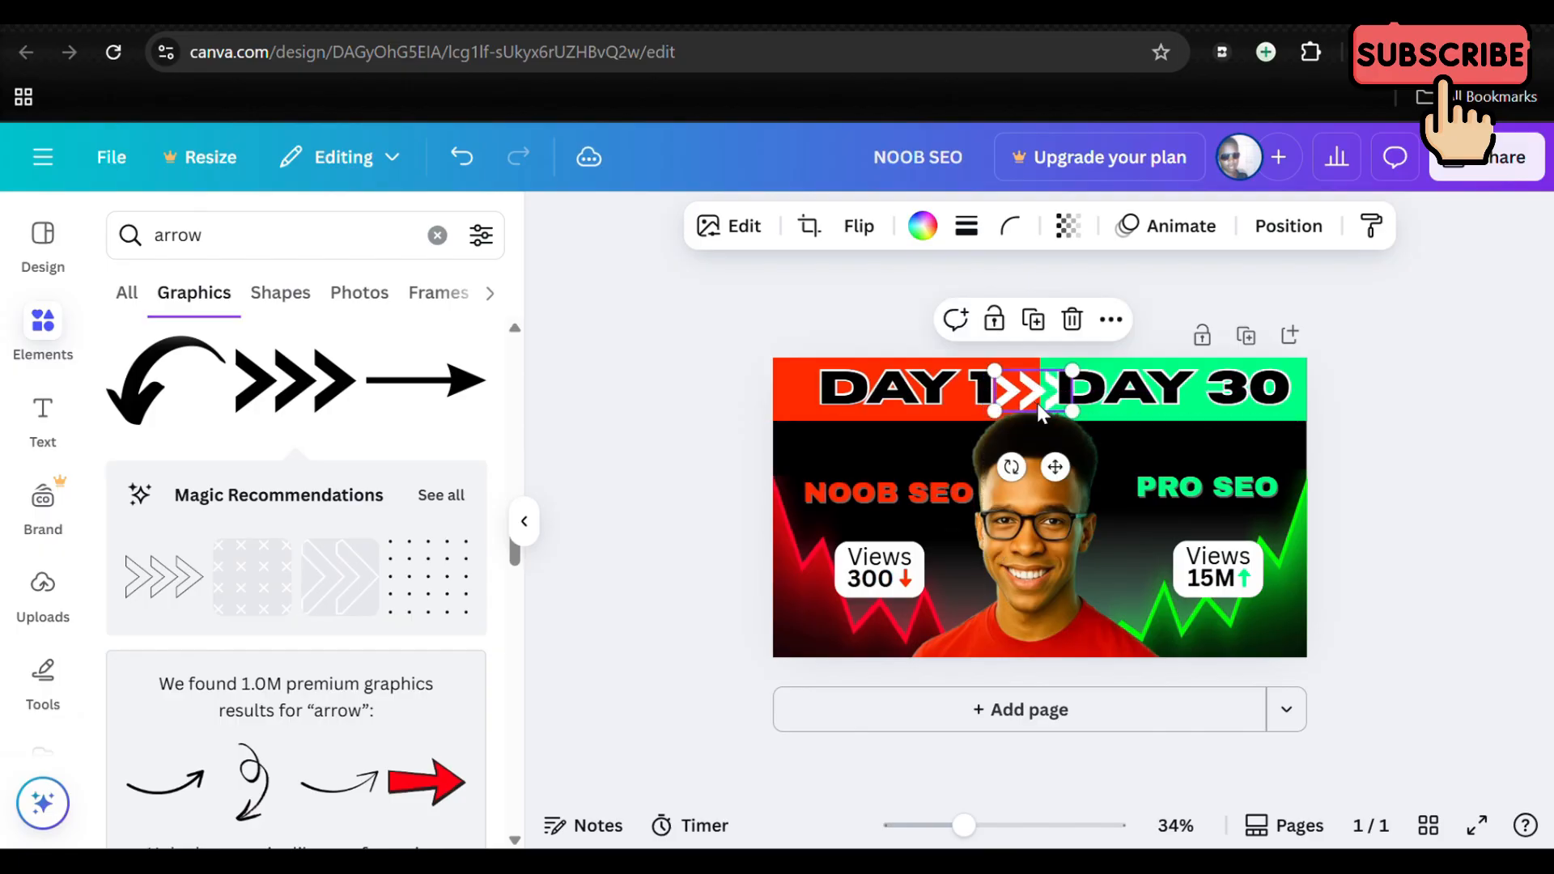
scroll(1105, 549, up, 6)
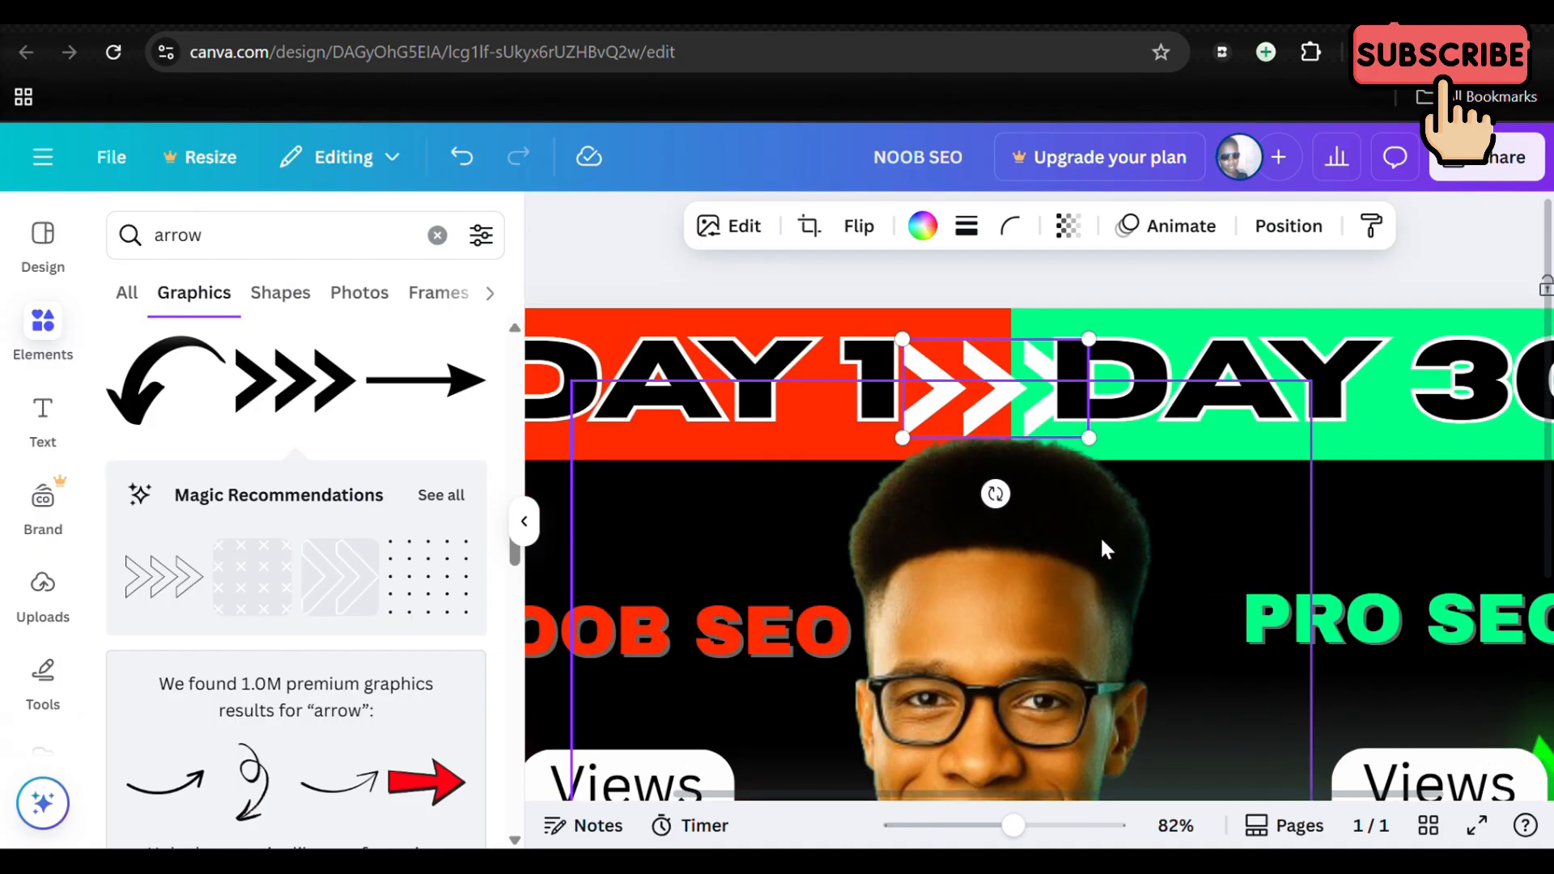
drag(901, 340, 978, 387)
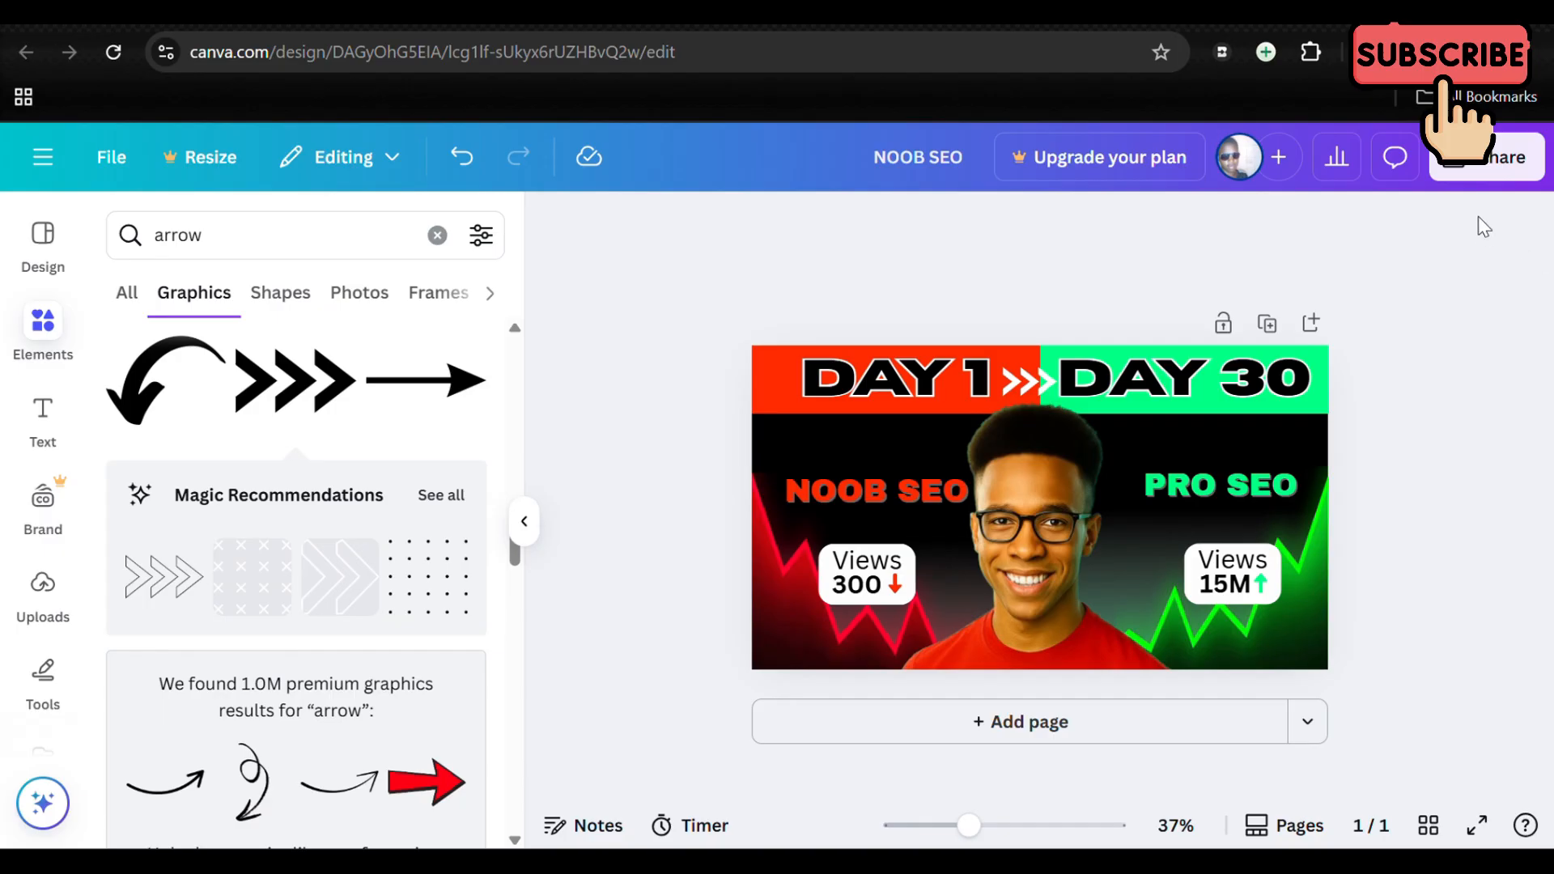
Step: Download the finished thumbnail as a PNG at size 1, keeping the remaining download options off
click(1490, 169)
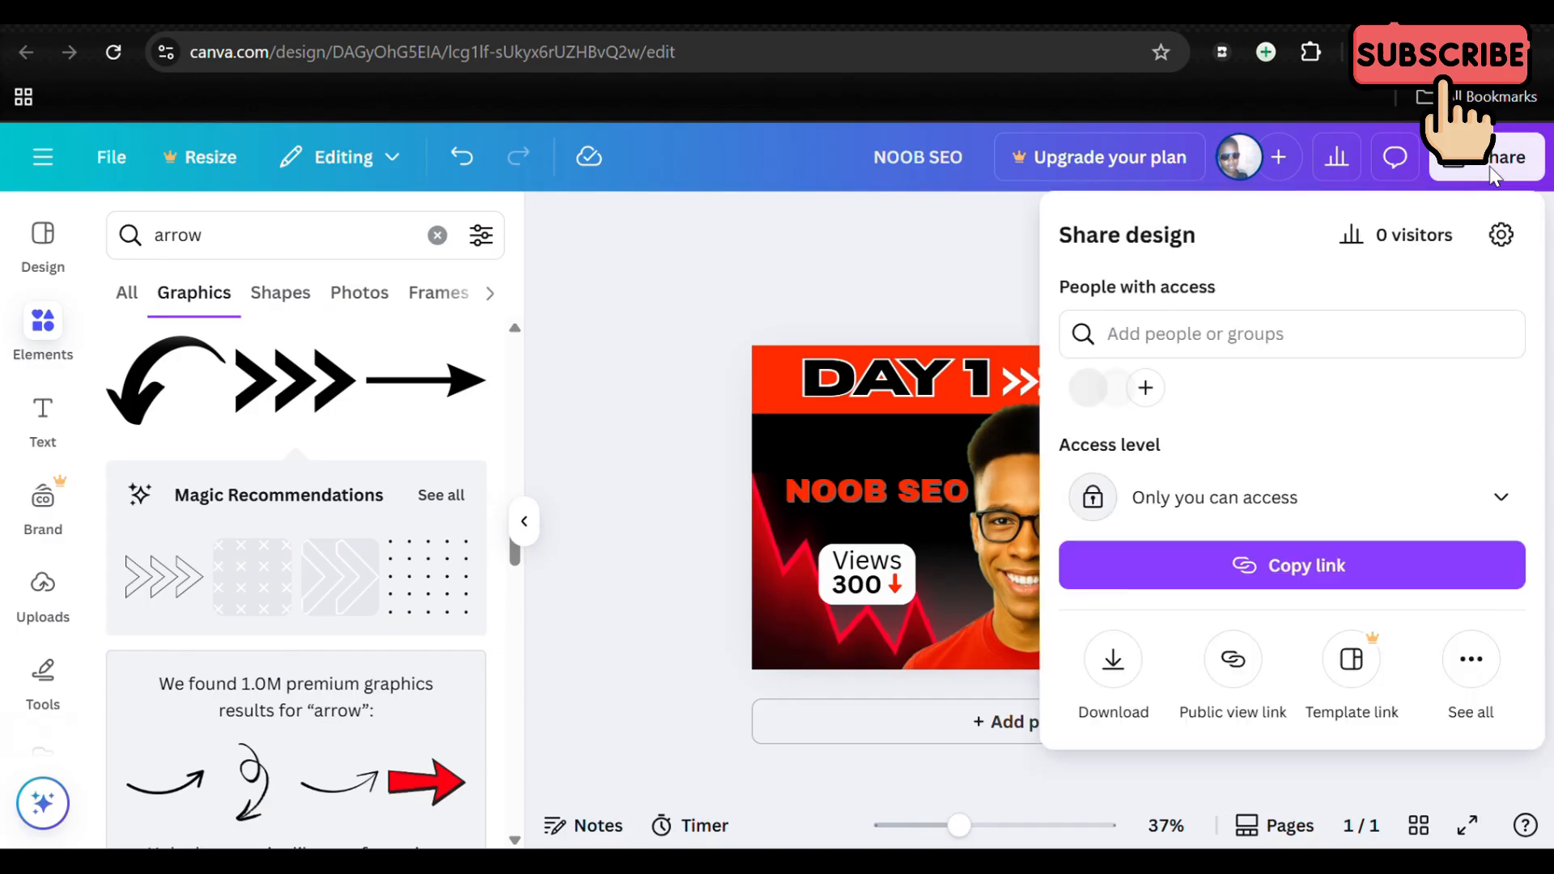
click(1113, 660)
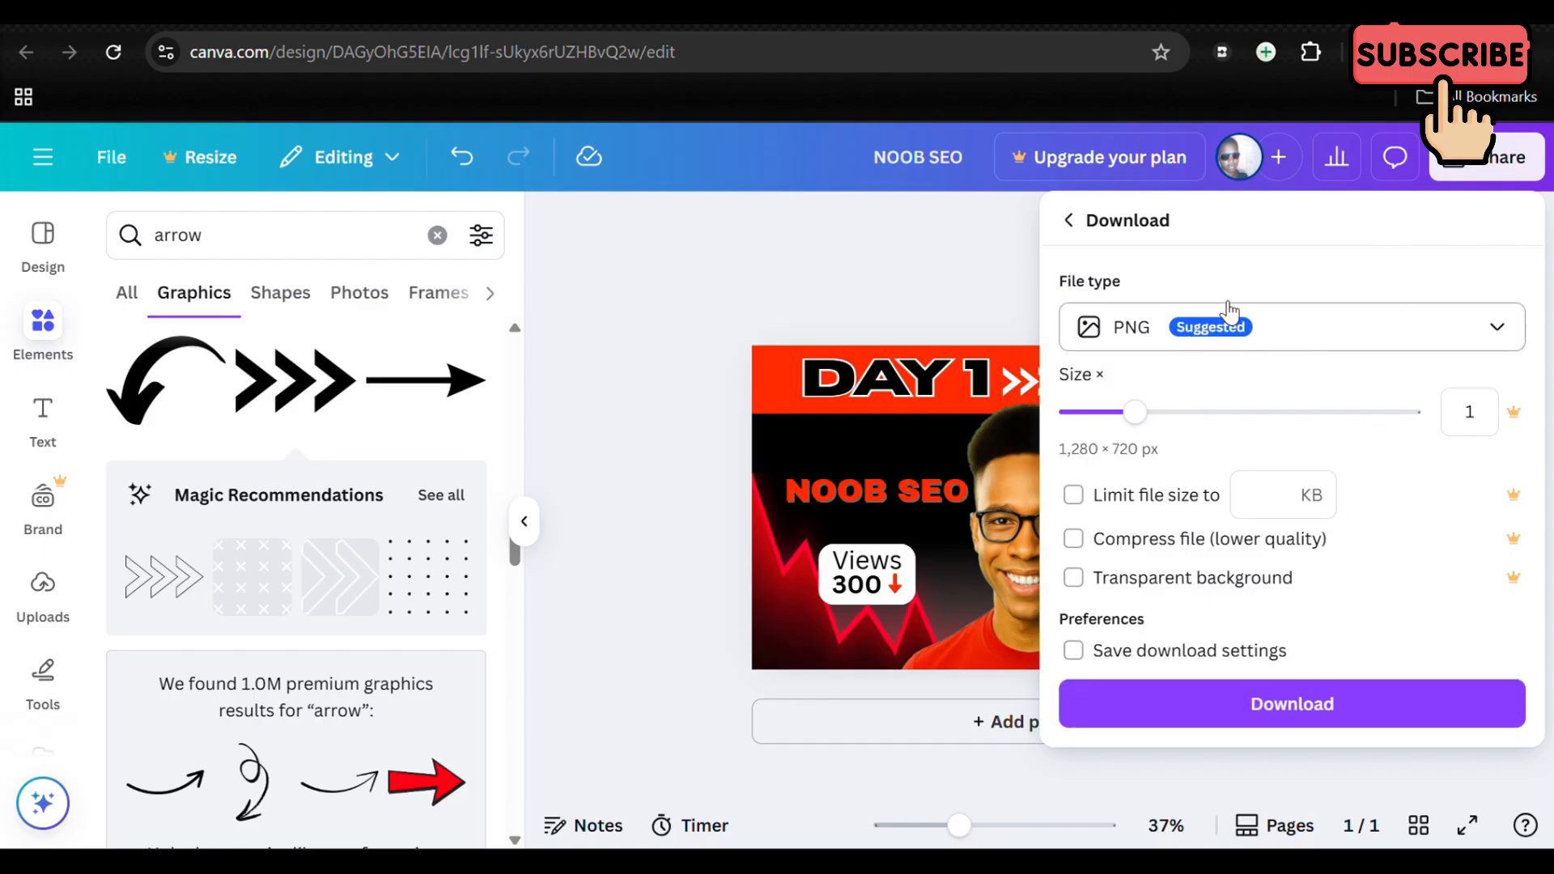
click(1495, 330)
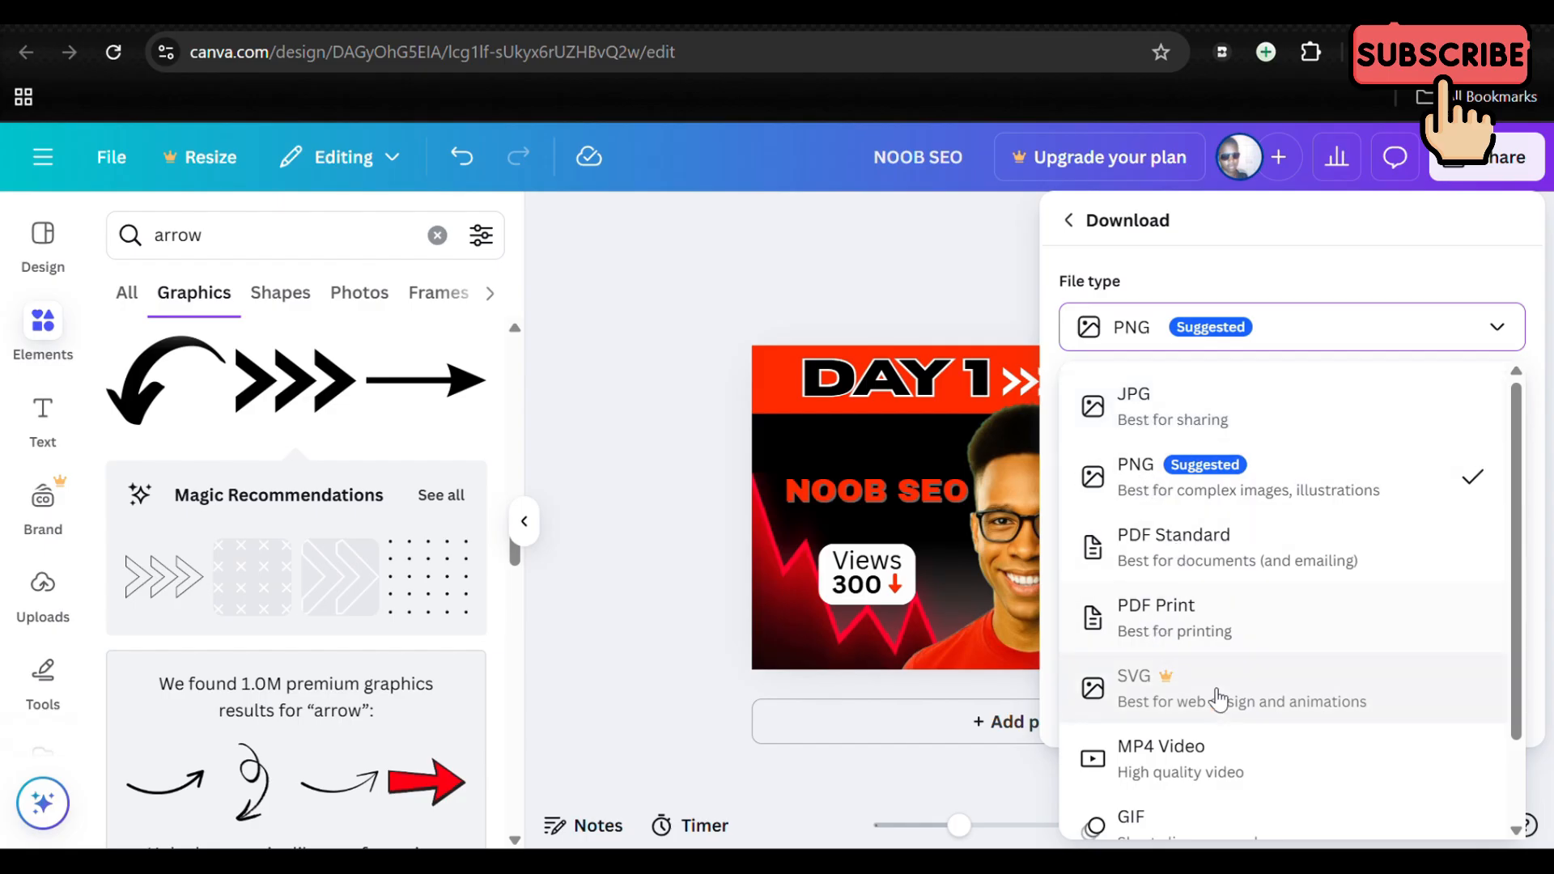
scroll(1222, 696, down, 1)
scroll(1222, 696, up, 1)
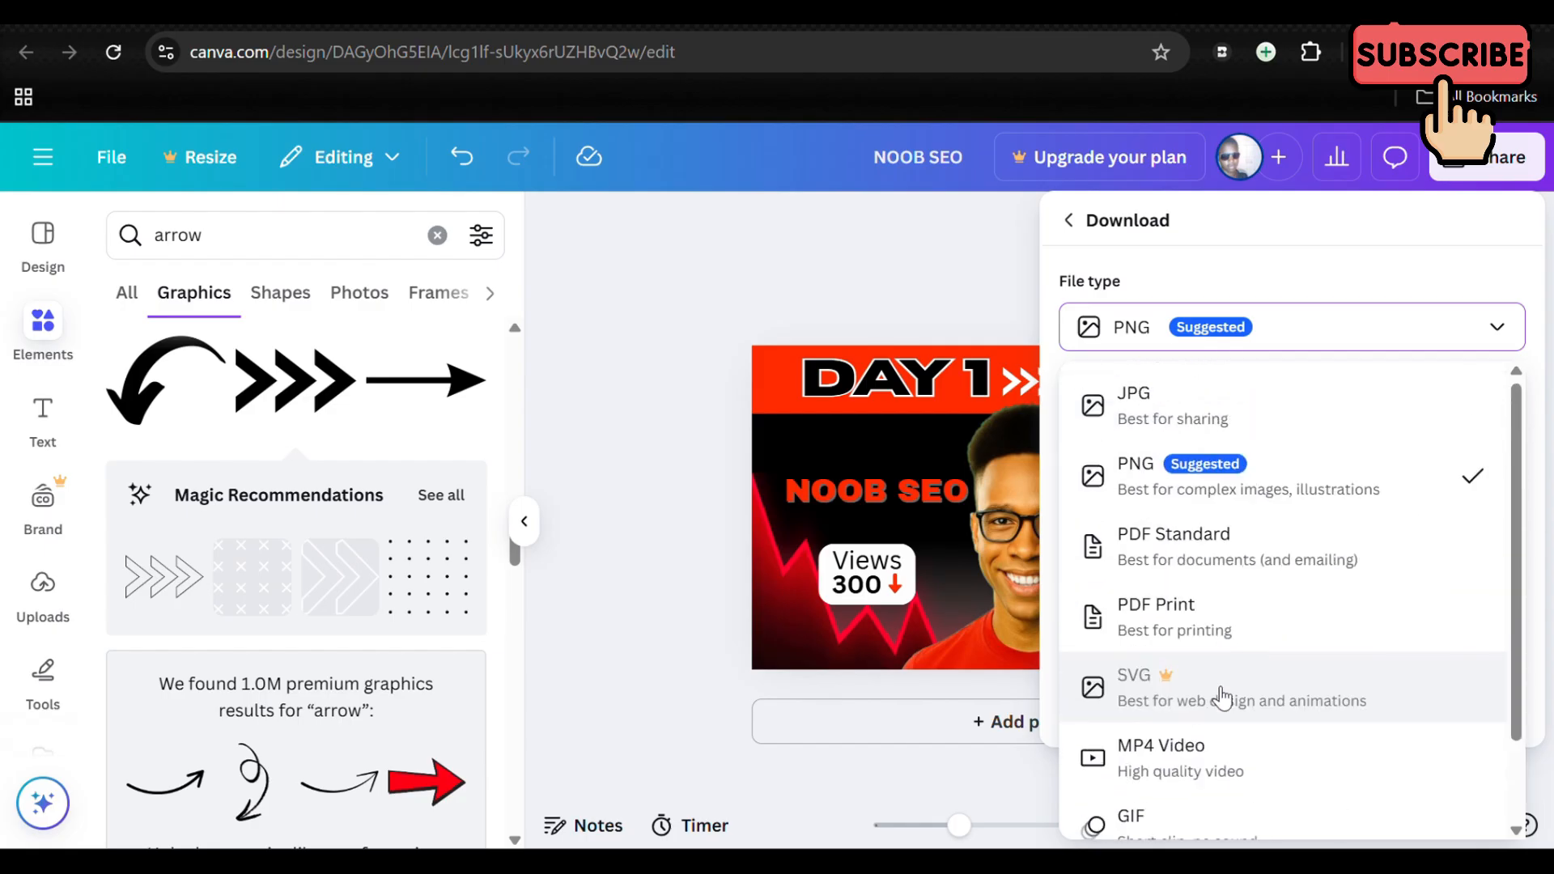
click(1496, 332)
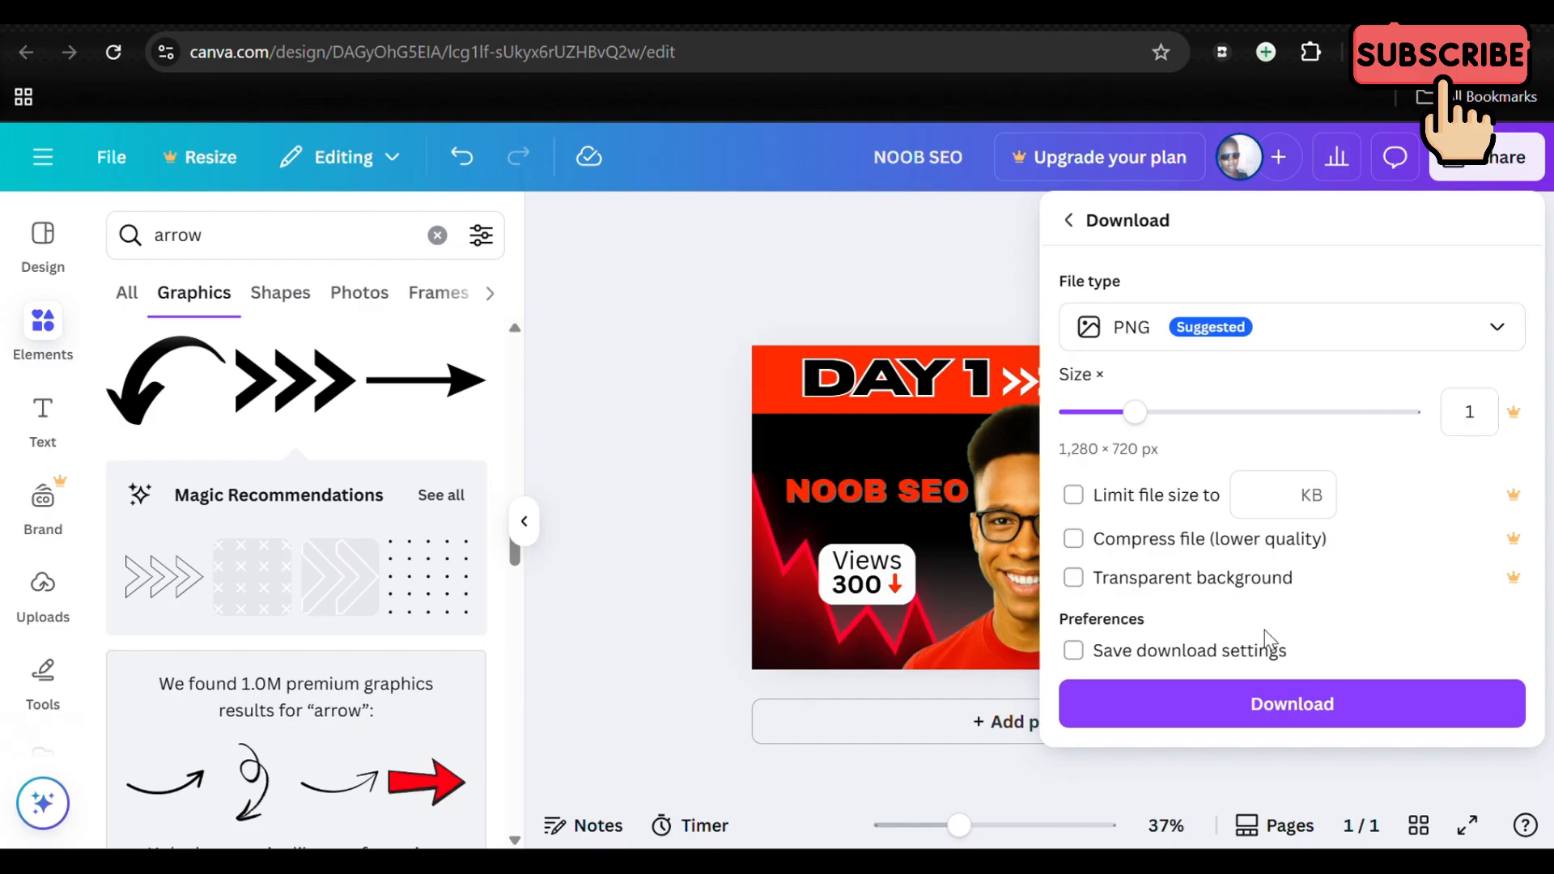
click(1270, 707)
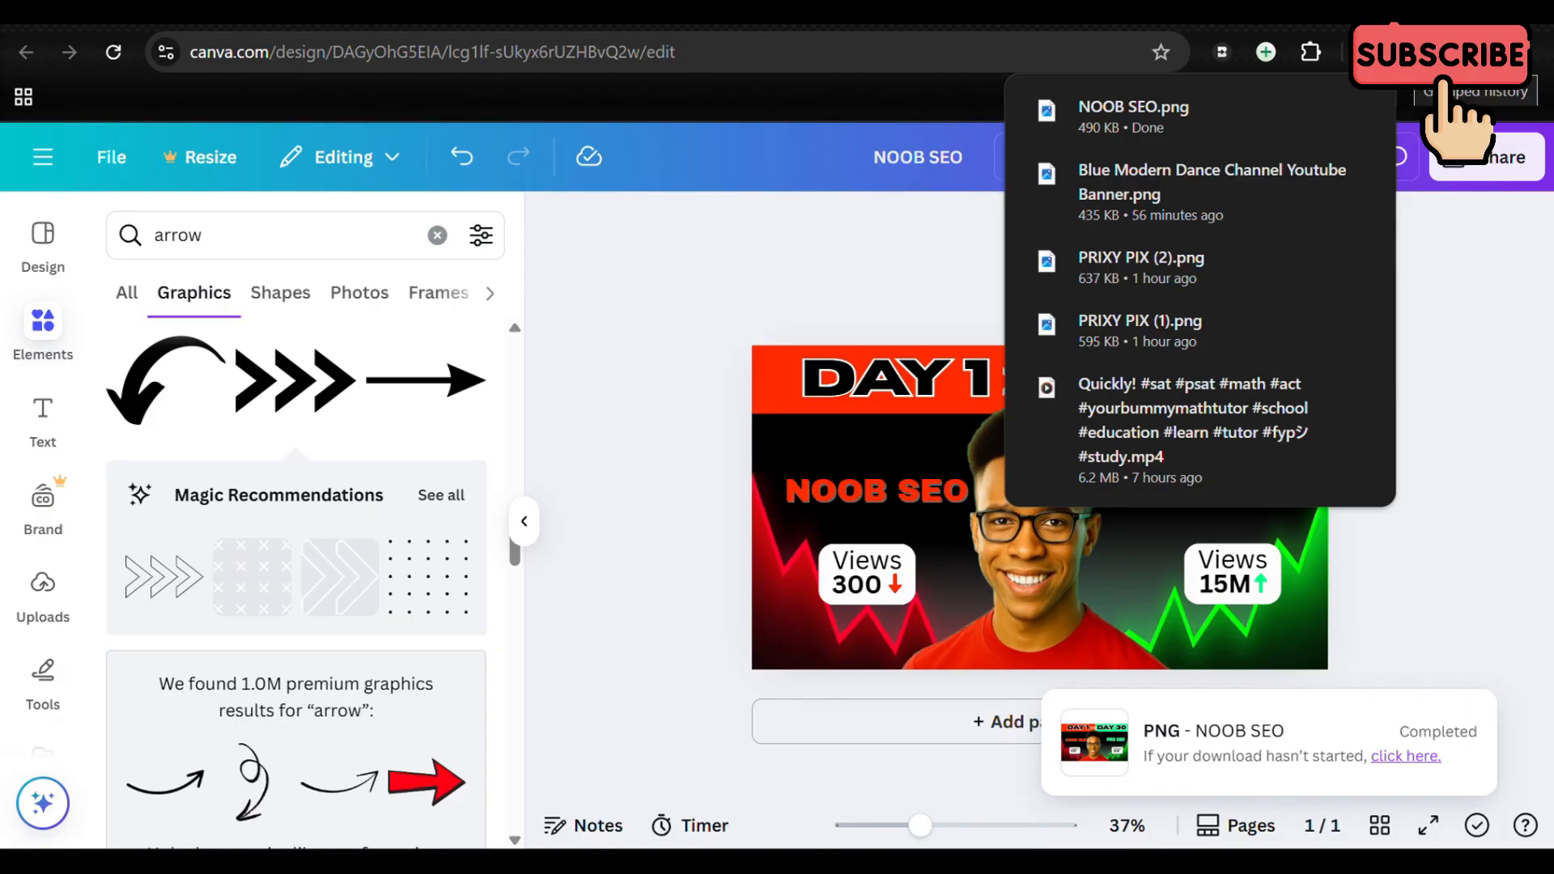
click(1412, 311)
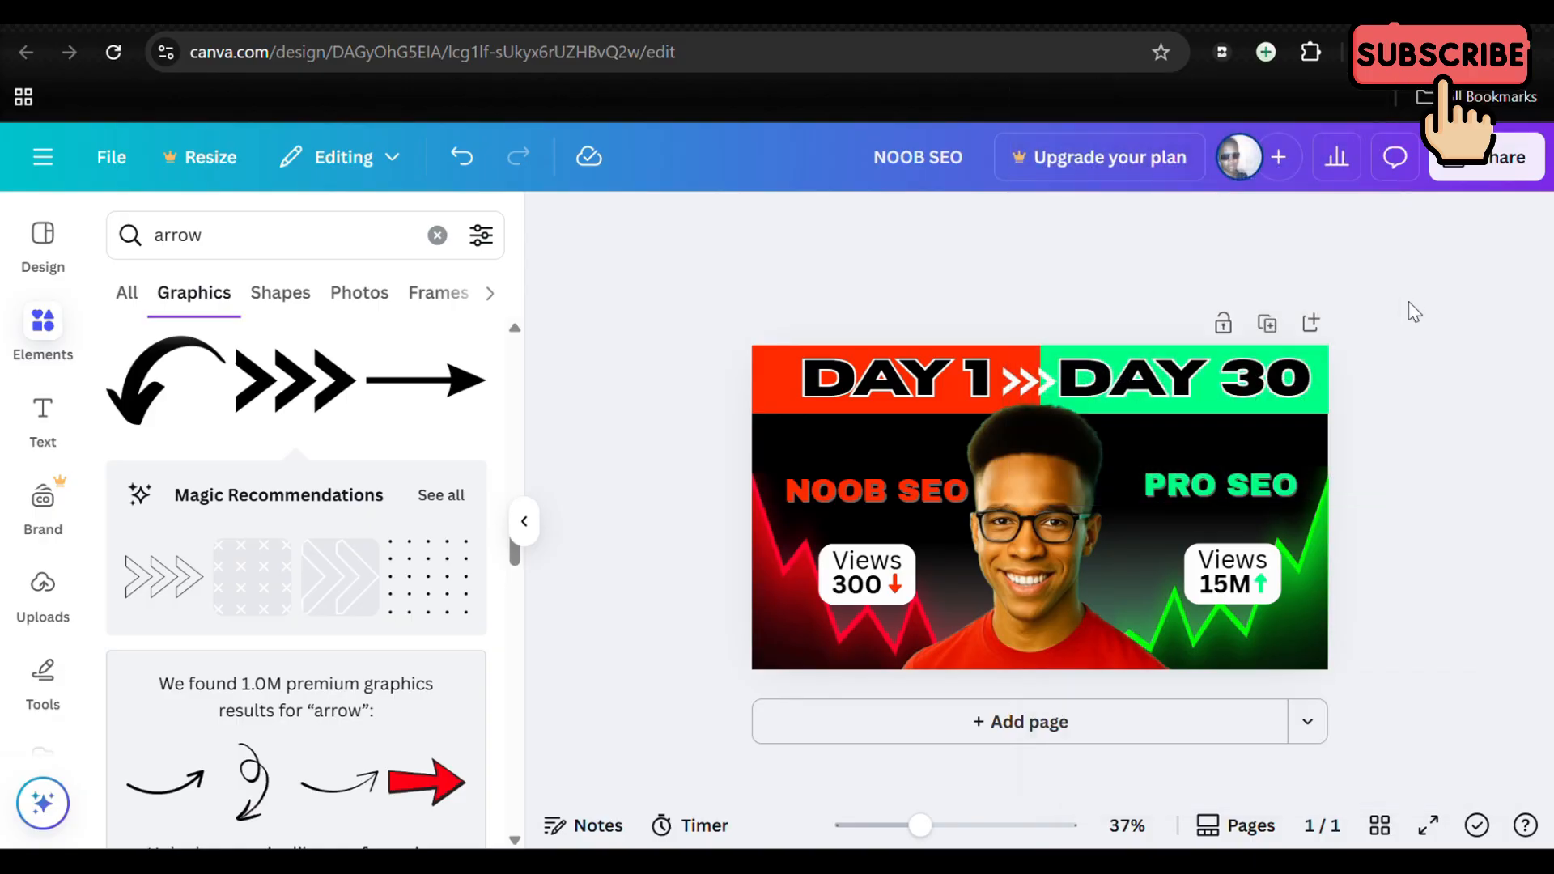